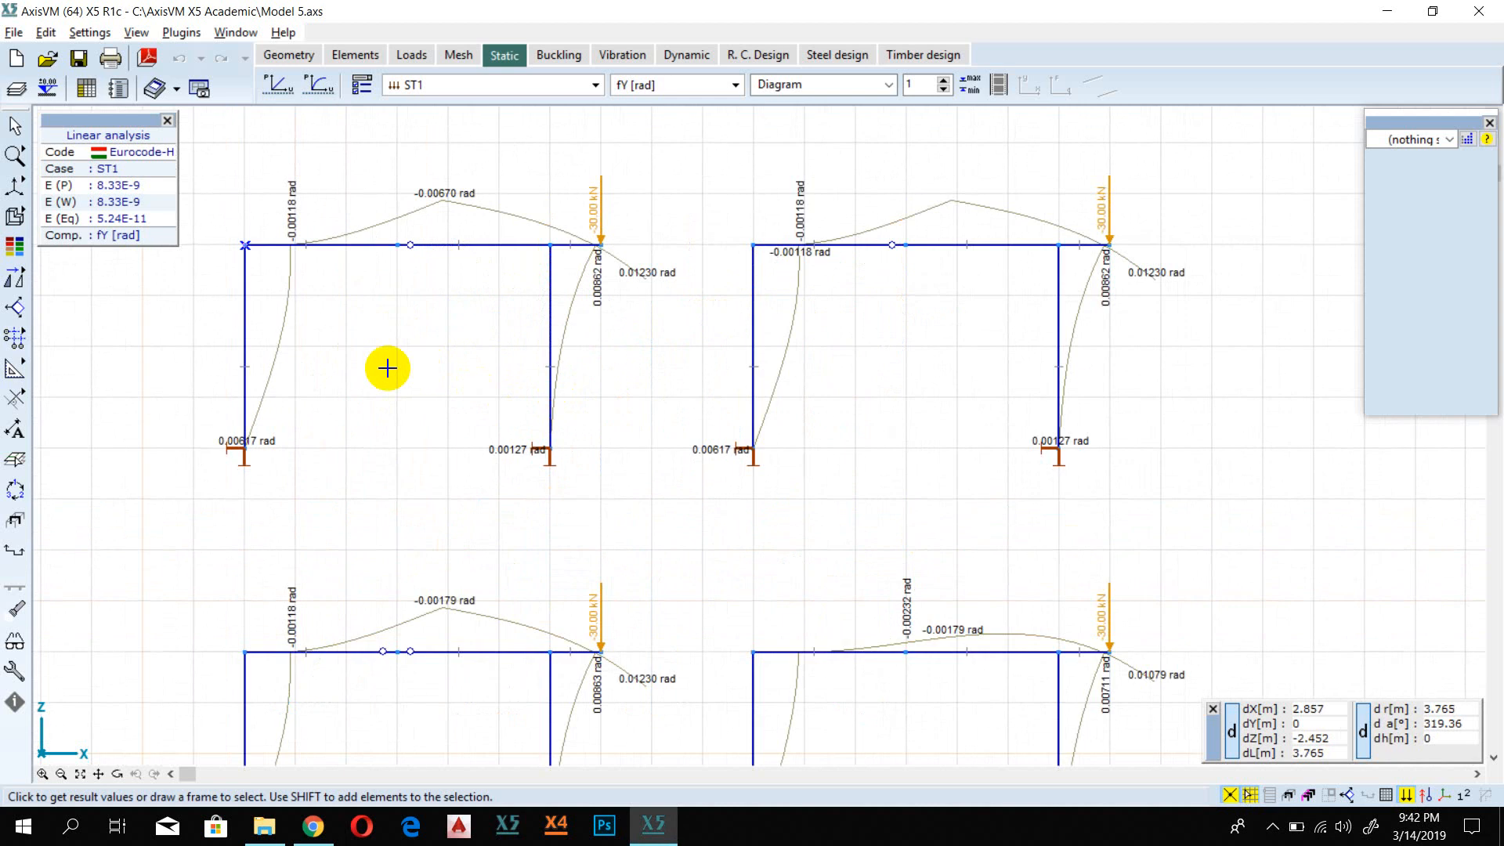
Step: Examine the fY rotation diagrams of the four frames, especially around the single beam hinge and supports of the upper-left frame
scroll(910, 361, "down", 2)
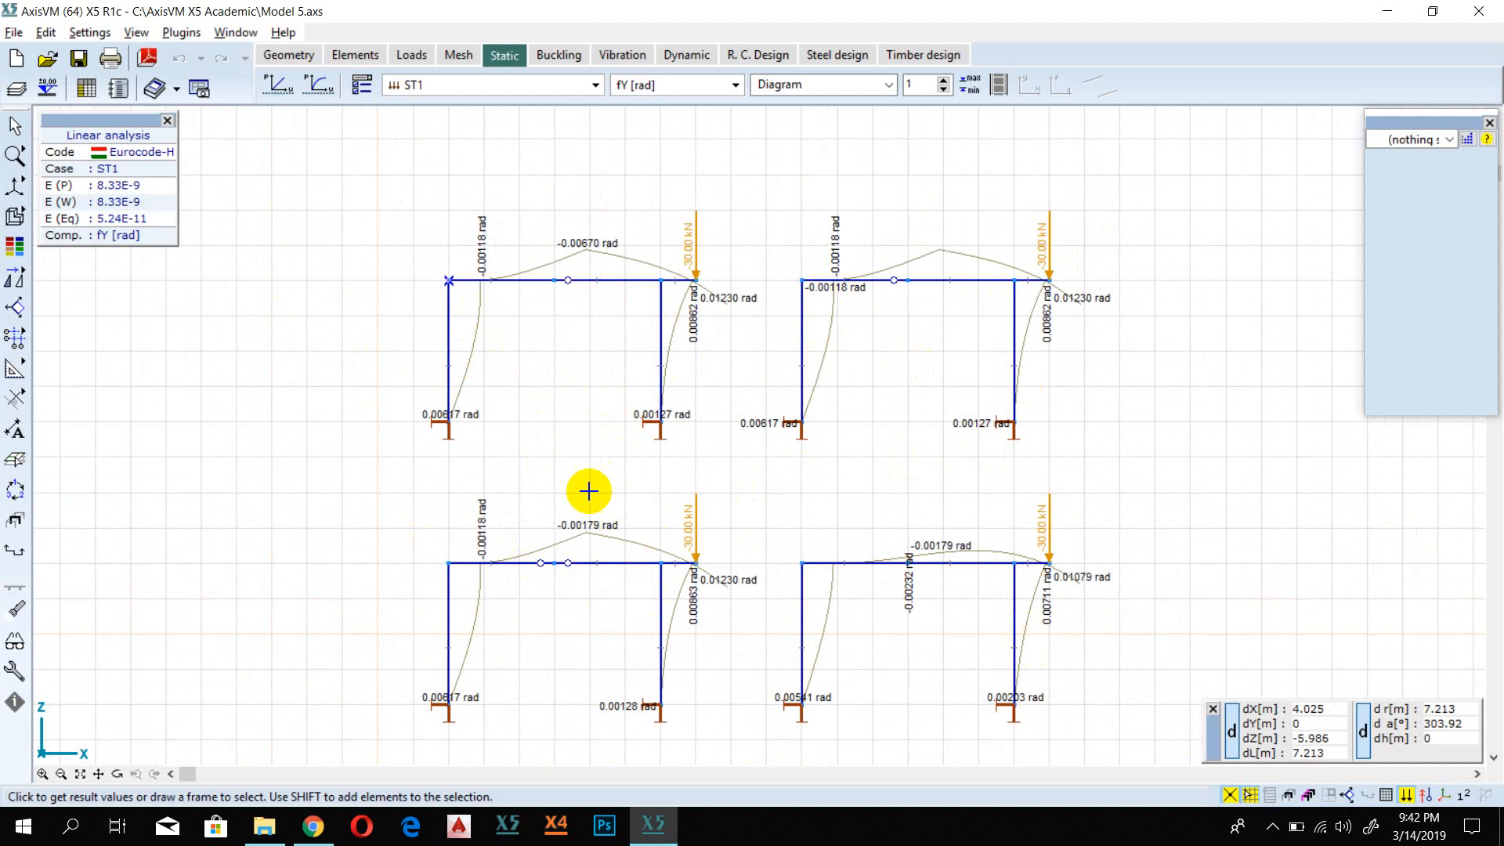
scroll(512, 393, "up", 1)
scroll(513, 395, "up", 3)
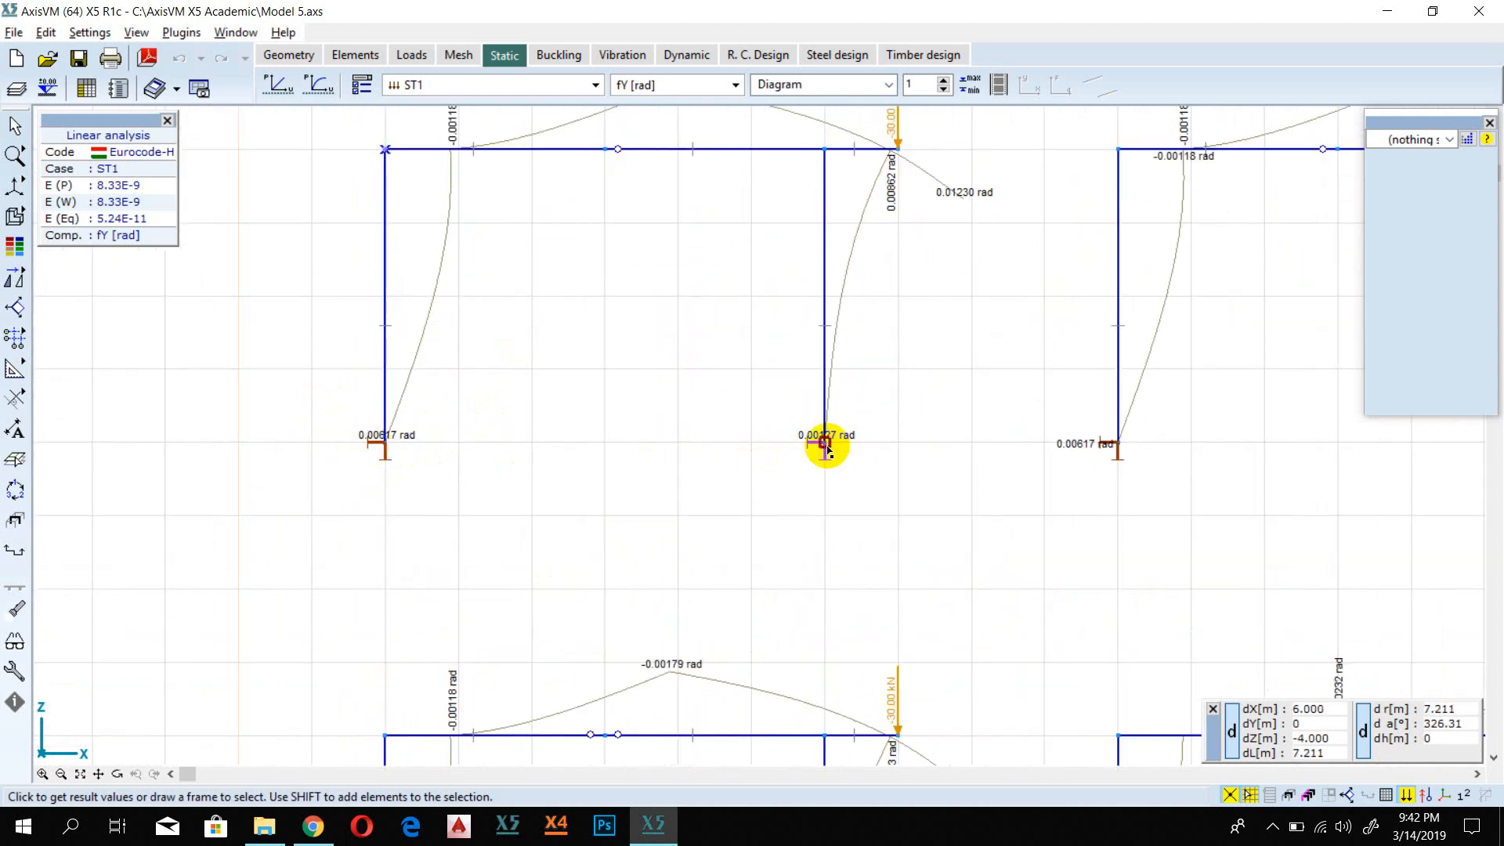
scroll(397, 453, "up", 1)
scroll(626, 345, "down", 3)
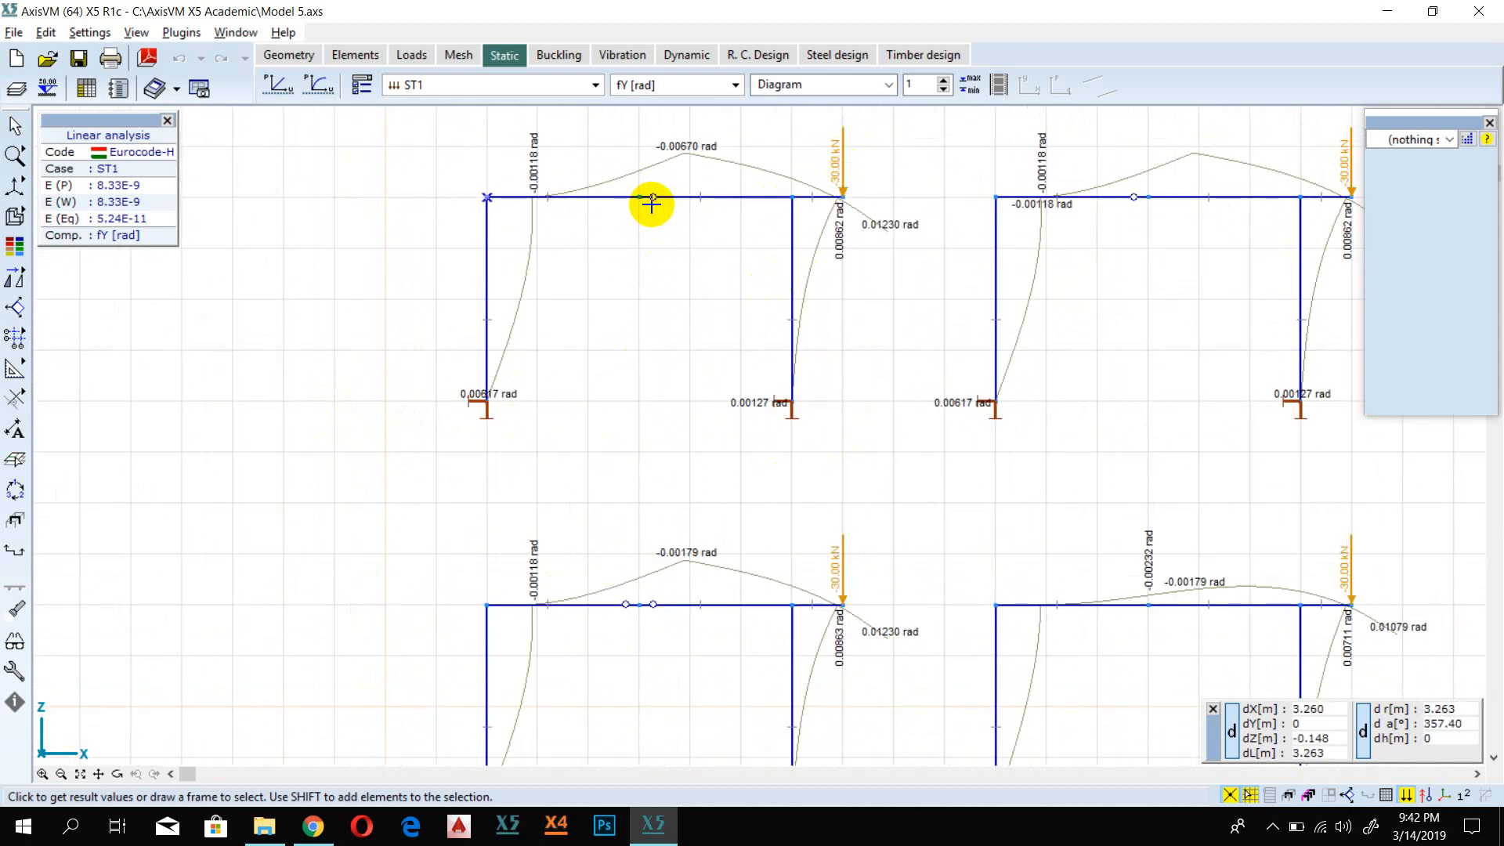
scroll(1110, 225, "down", 1)
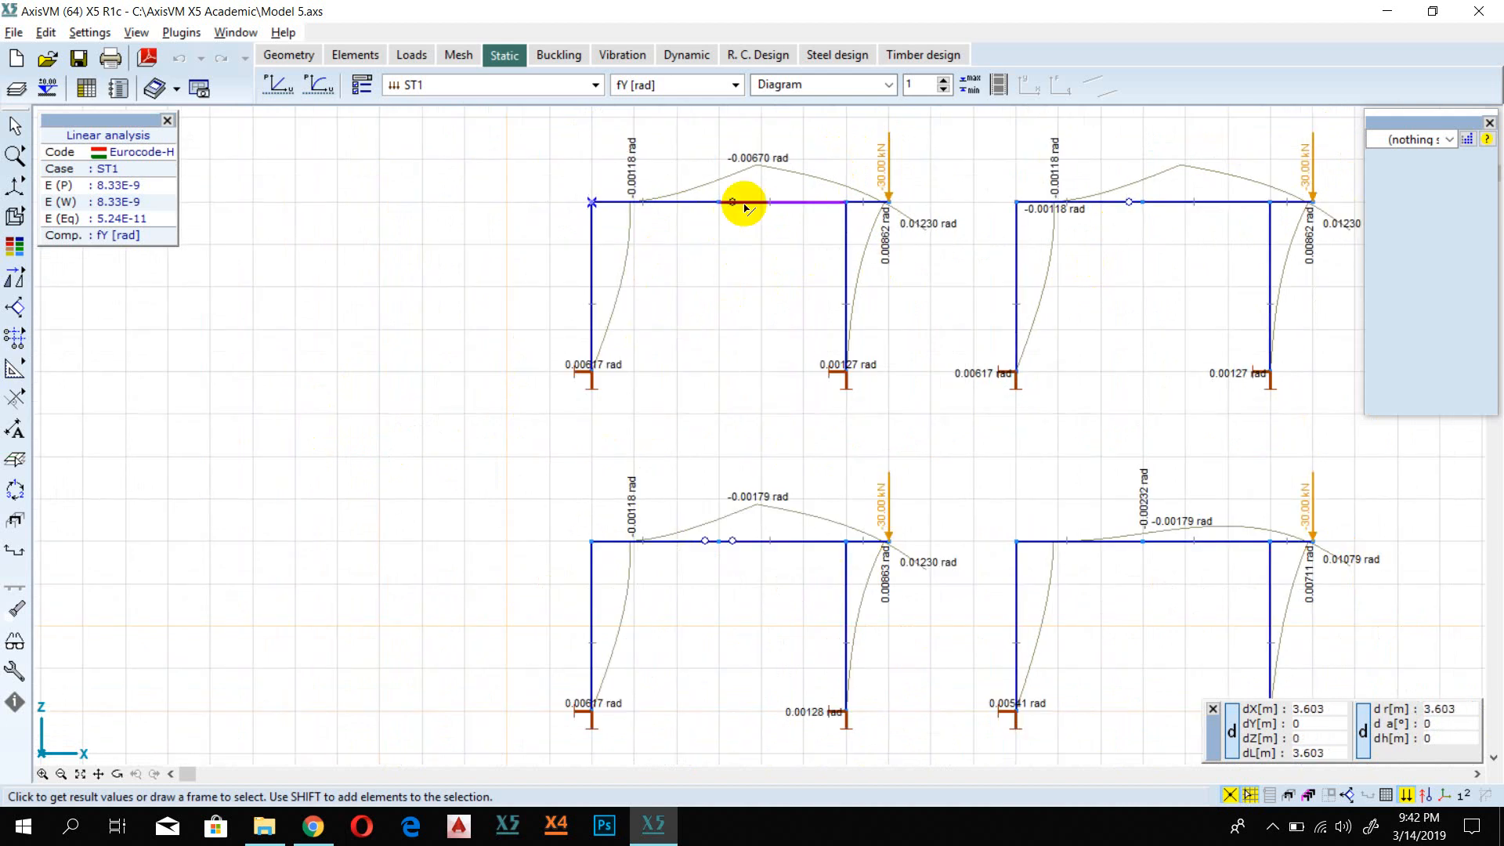
scroll(729, 225, "up", 3)
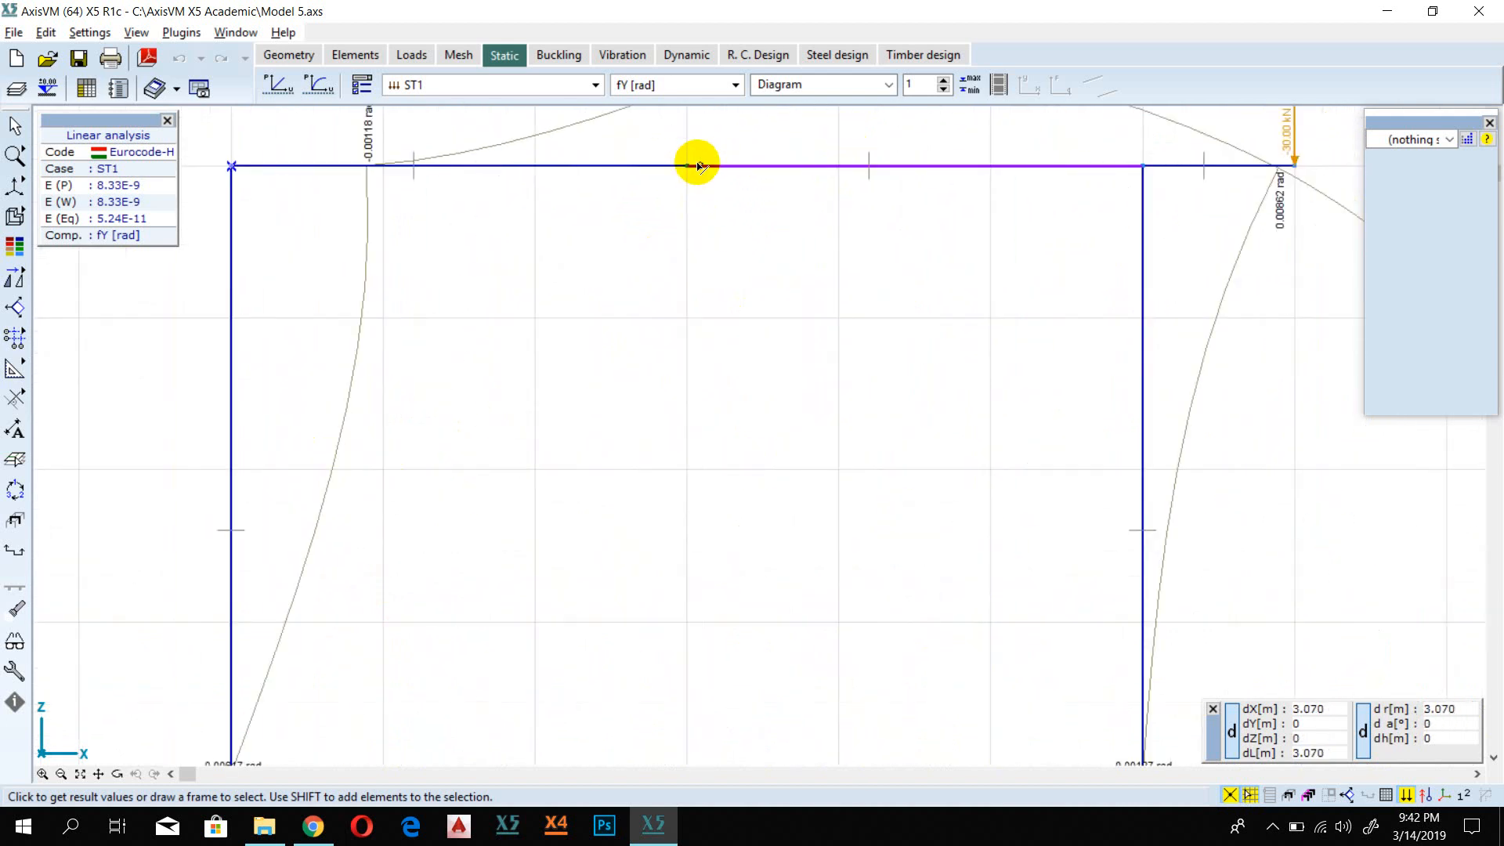
scroll(692, 167, "down", 2)
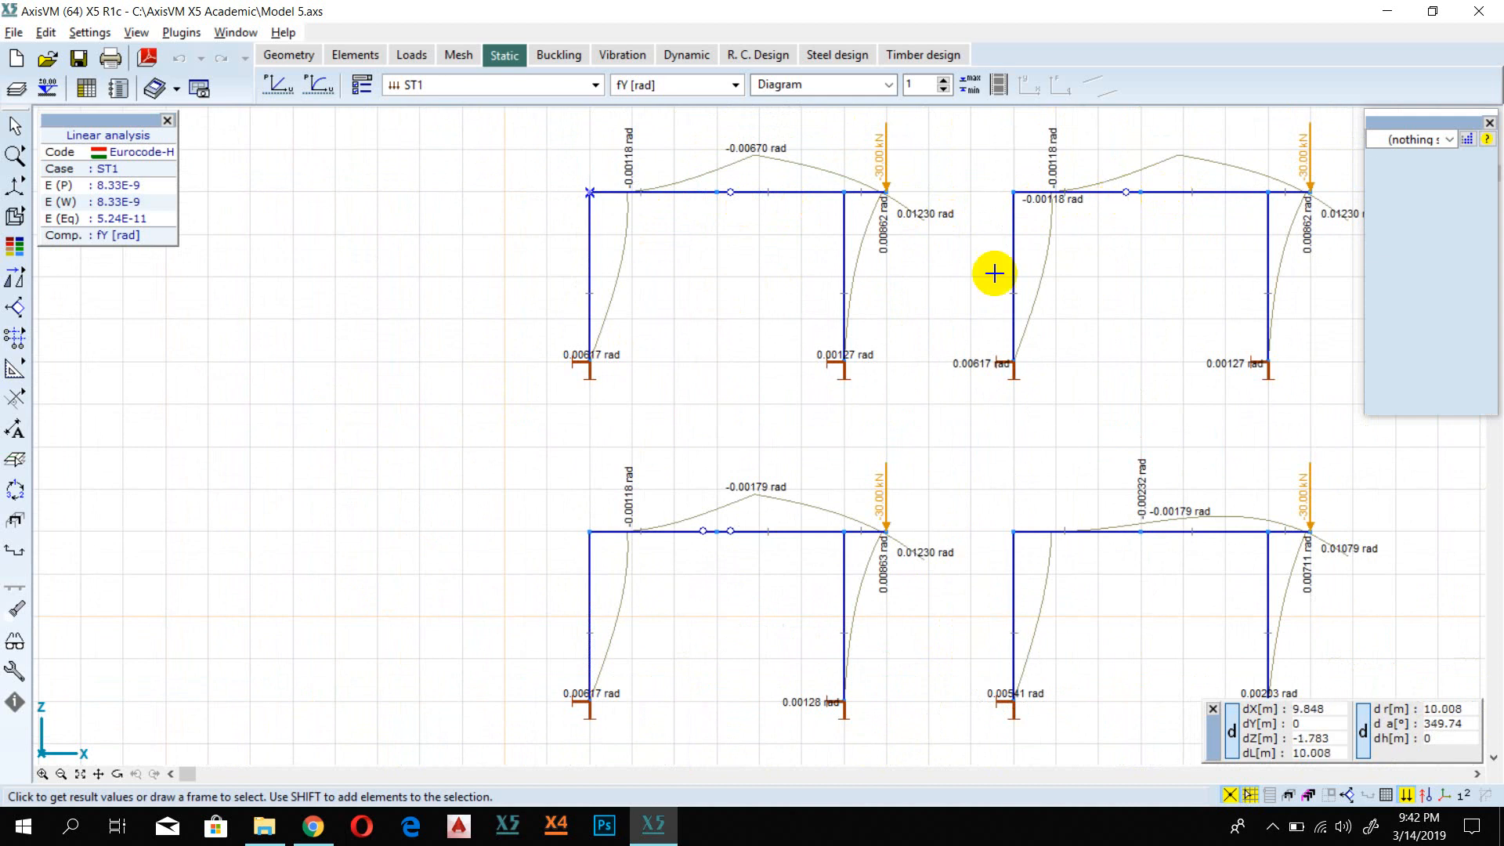
Step: Examine the fY rotations at the node between the two mid-beam hinges of the lower-left frame and compare with the neighbouring frames
scroll(708, 594, "up", 3)
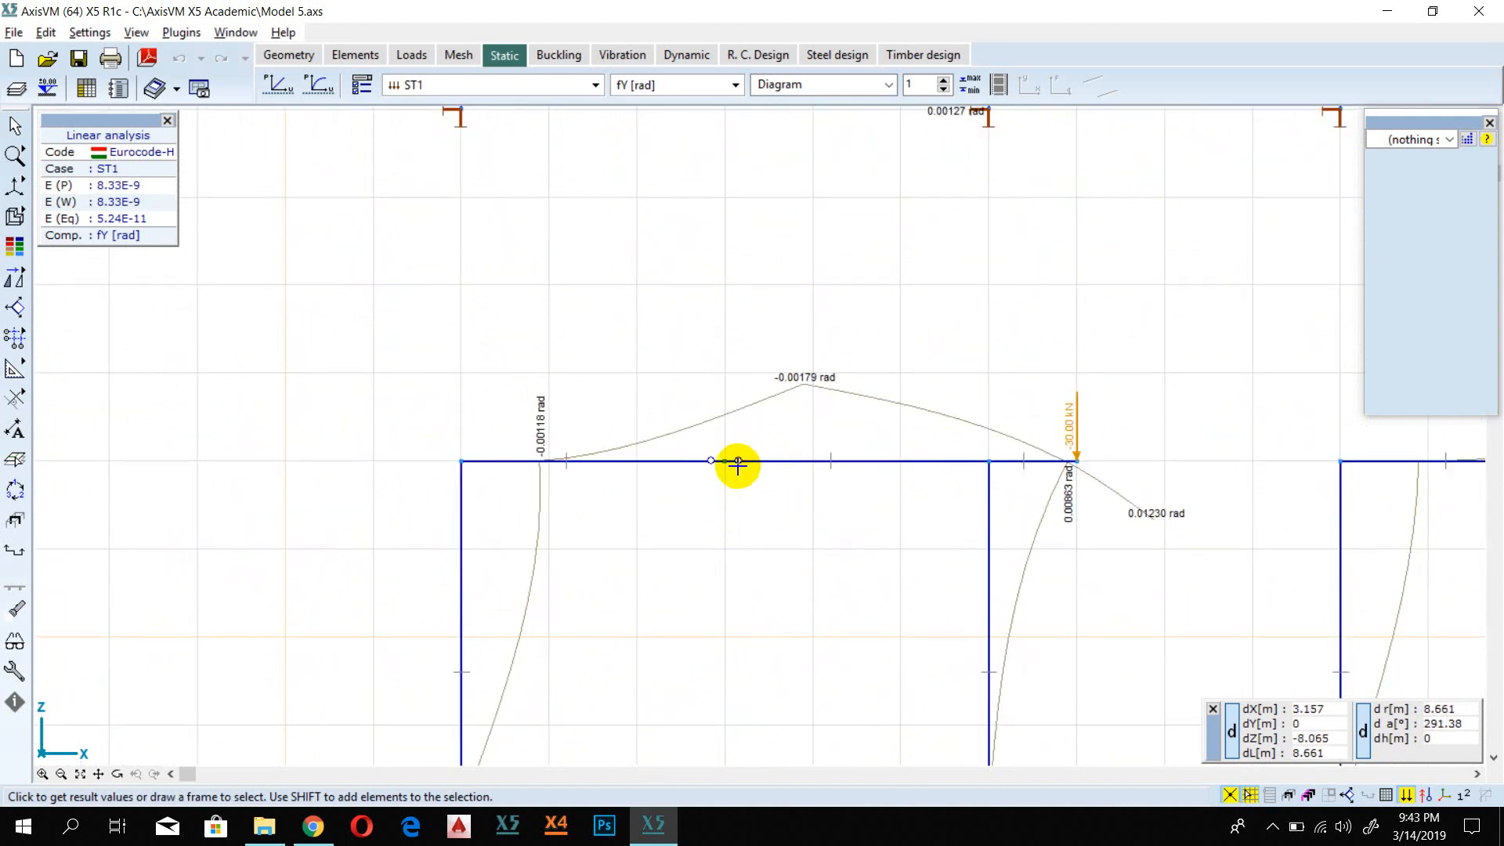
scroll(736, 465, "down", 2)
scroll(734, 463, "up", 3)
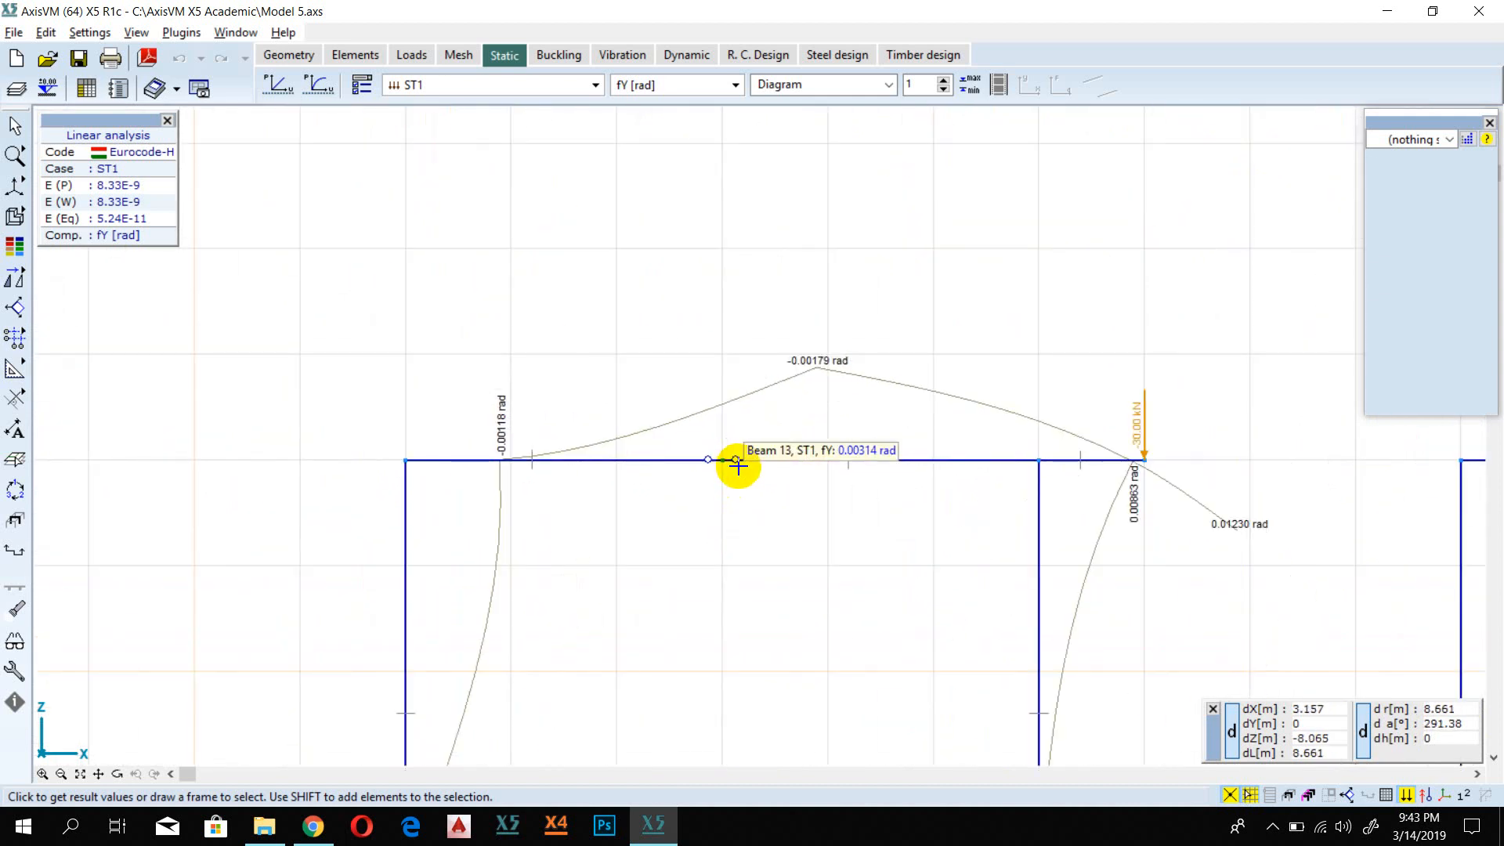
scroll(775, 487, "down", 2)
scroll(1301, 478, "down", 1)
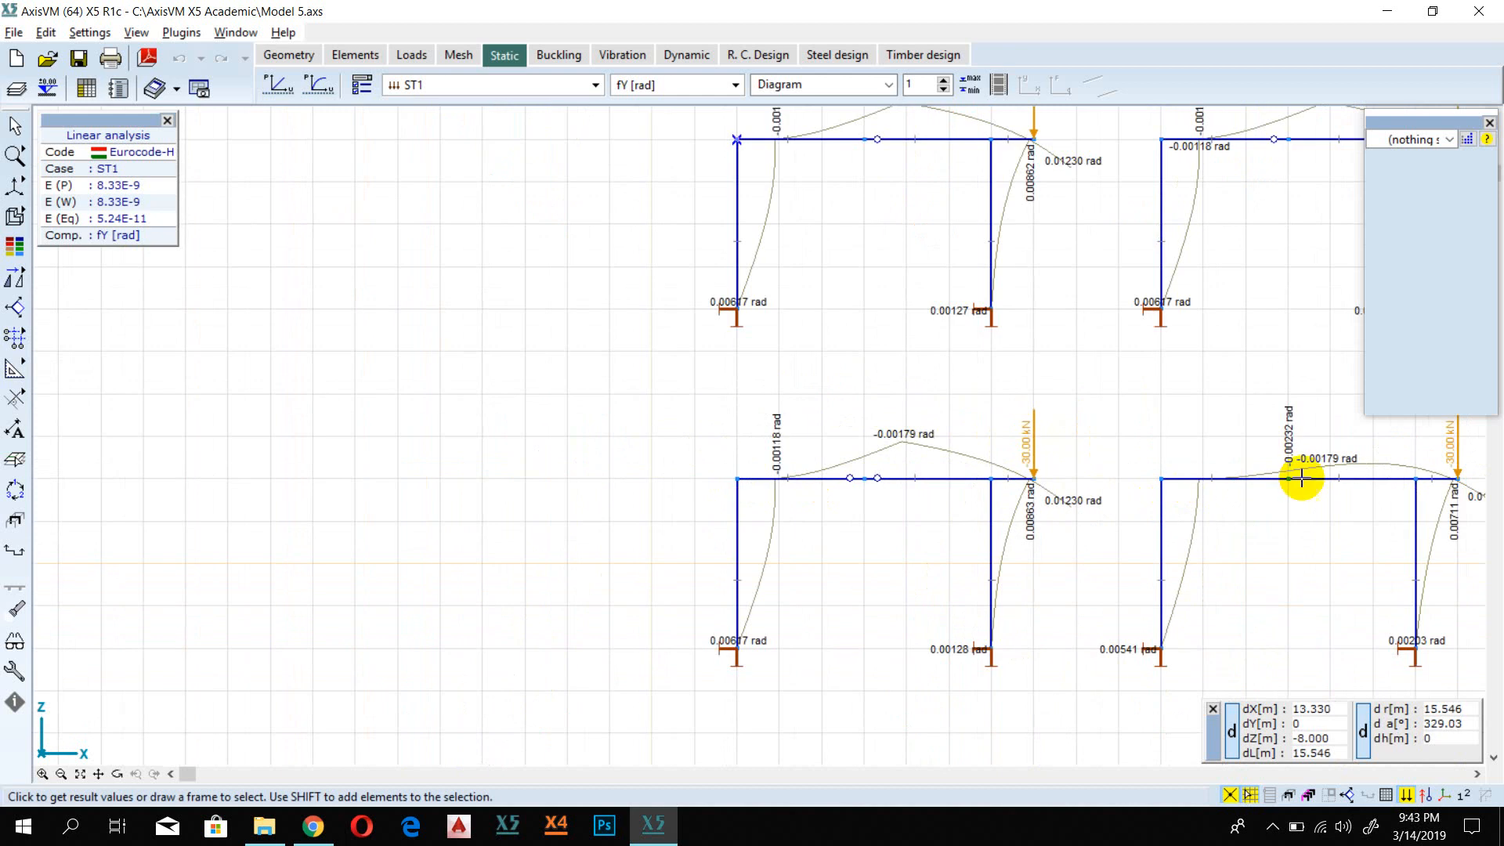
scroll(899, 514, "up", 3)
scroll(694, 420, "up", 2)
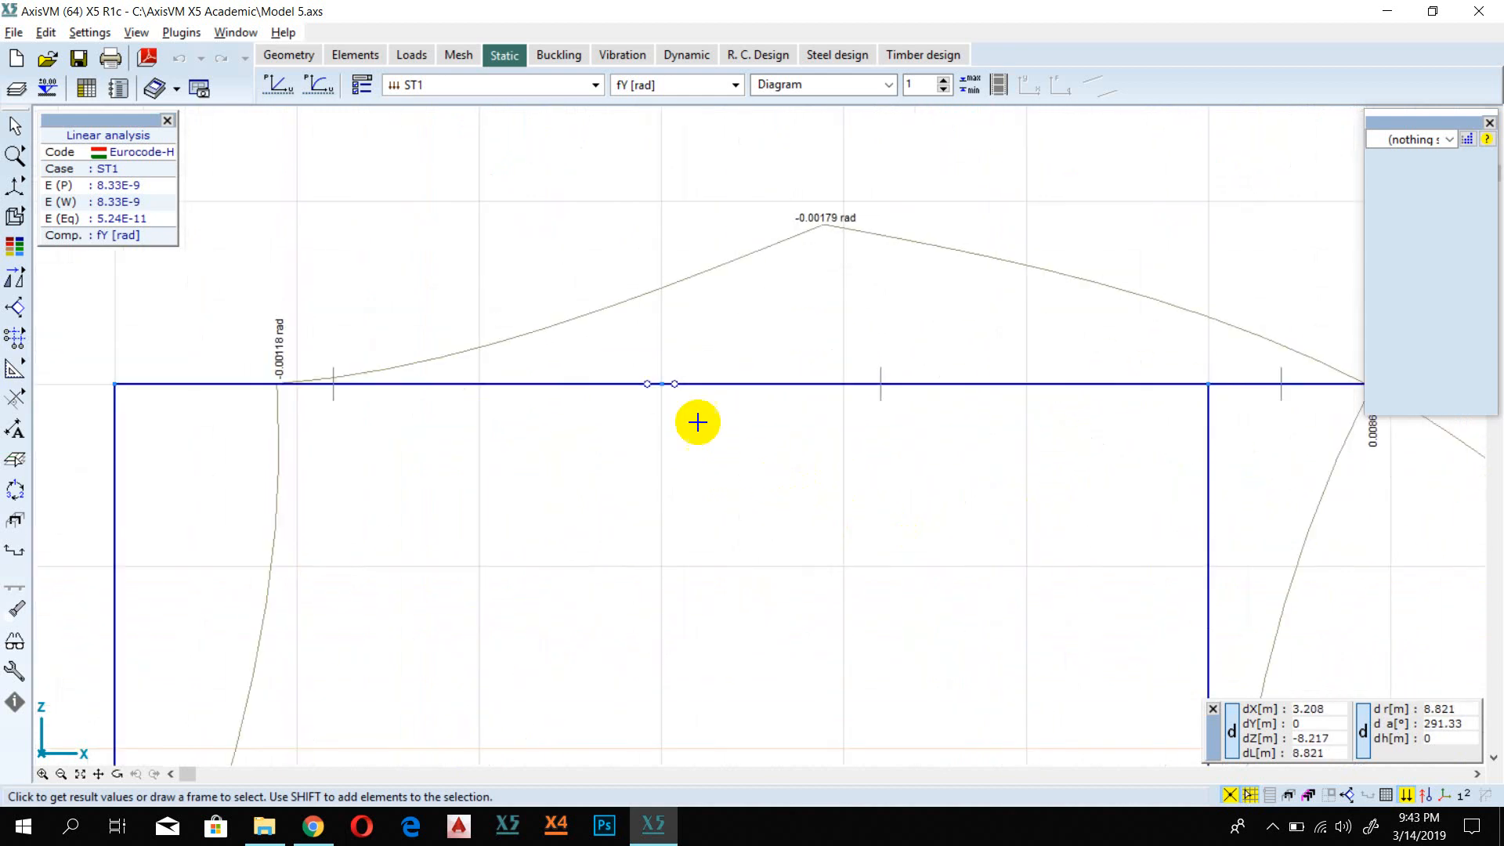
scroll(663, 386, "up", 3)
scroll(663, 388, "up", 2)
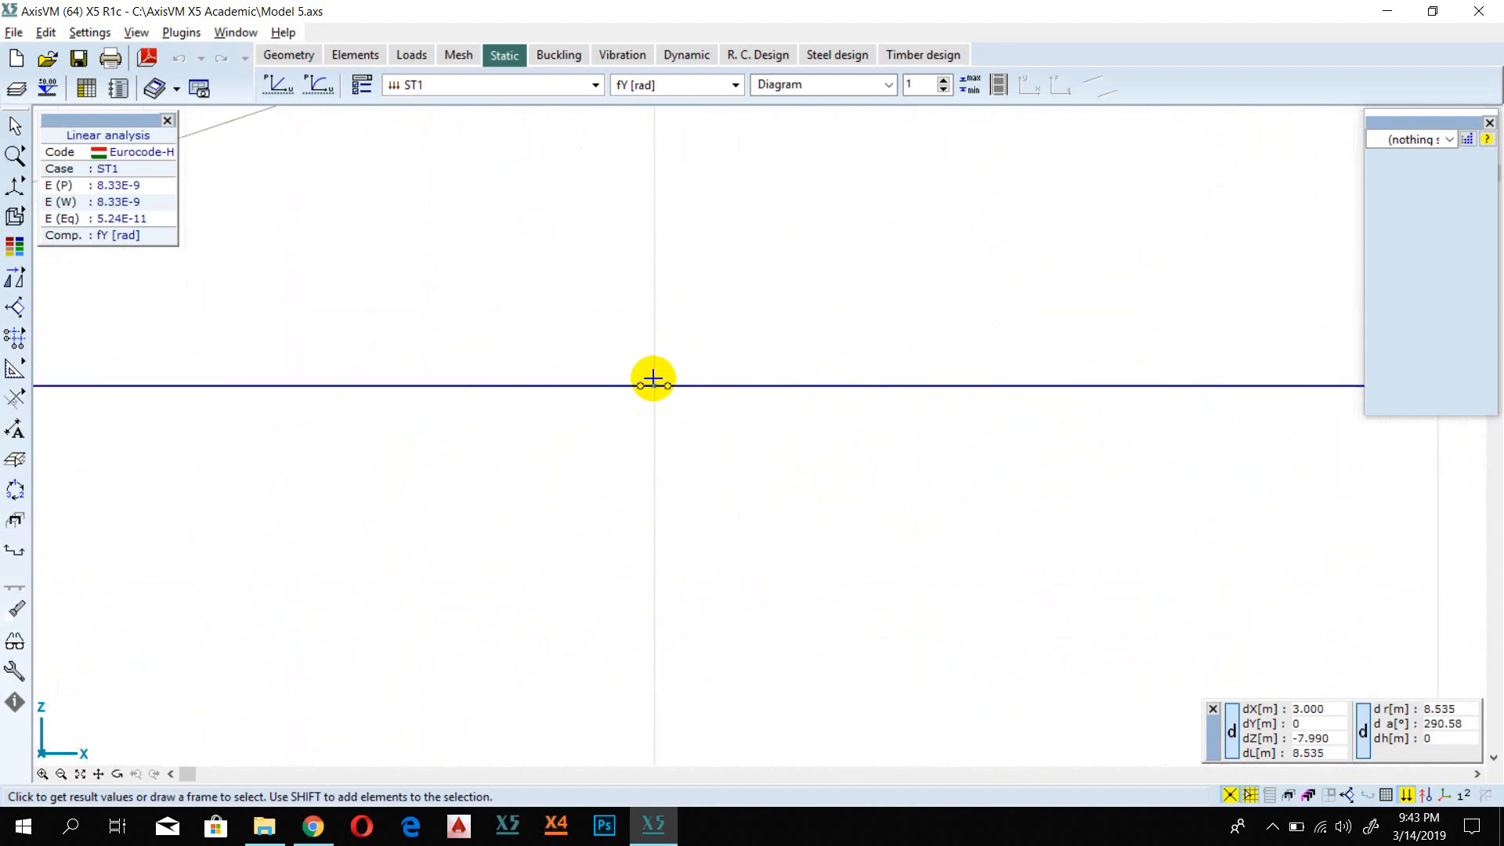
scroll(654, 391, "down", 4)
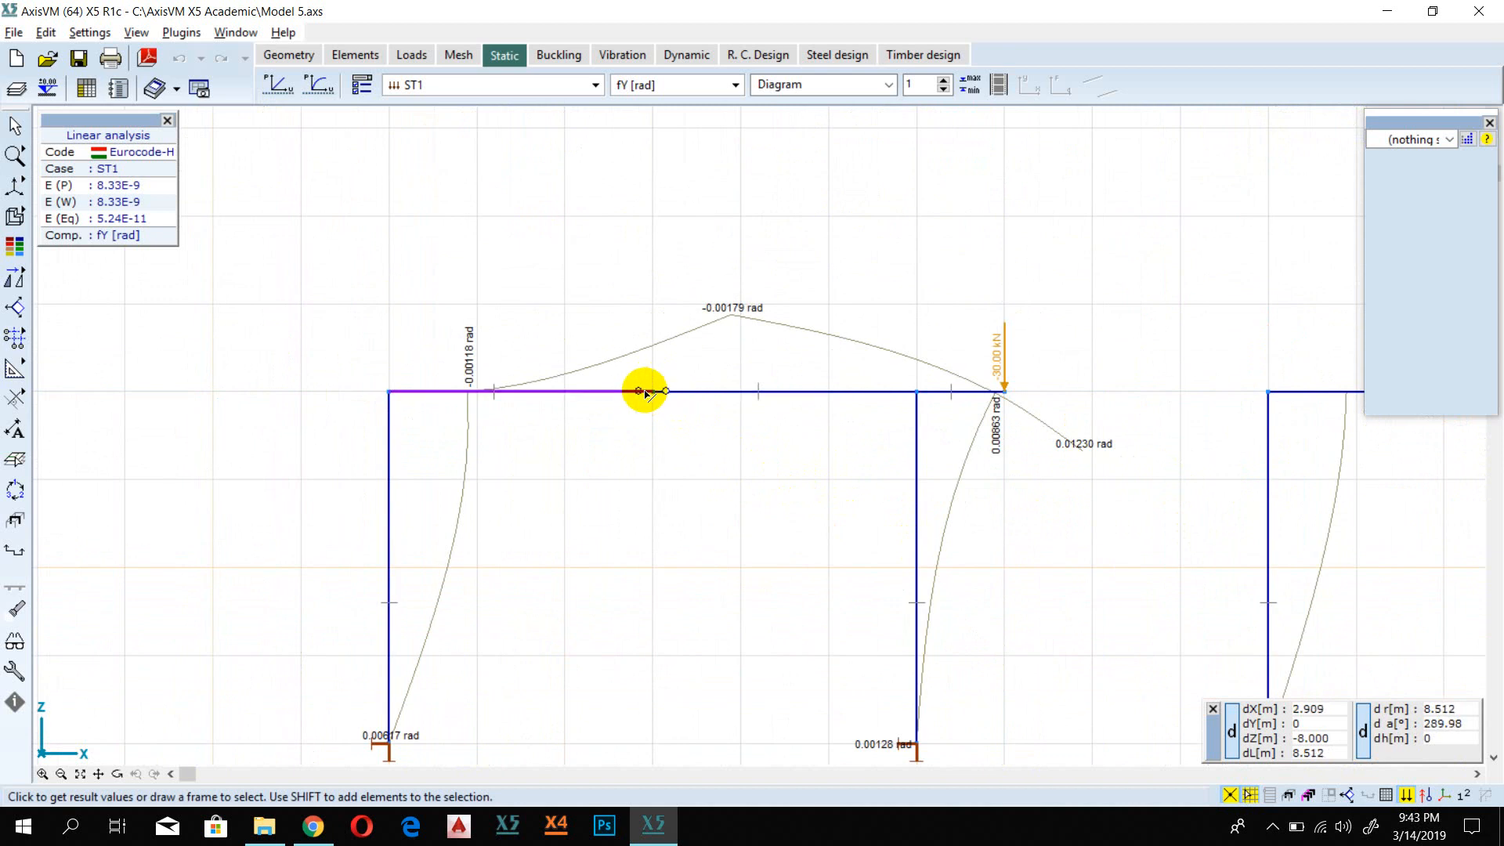
scroll(654, 393, "up", 2)
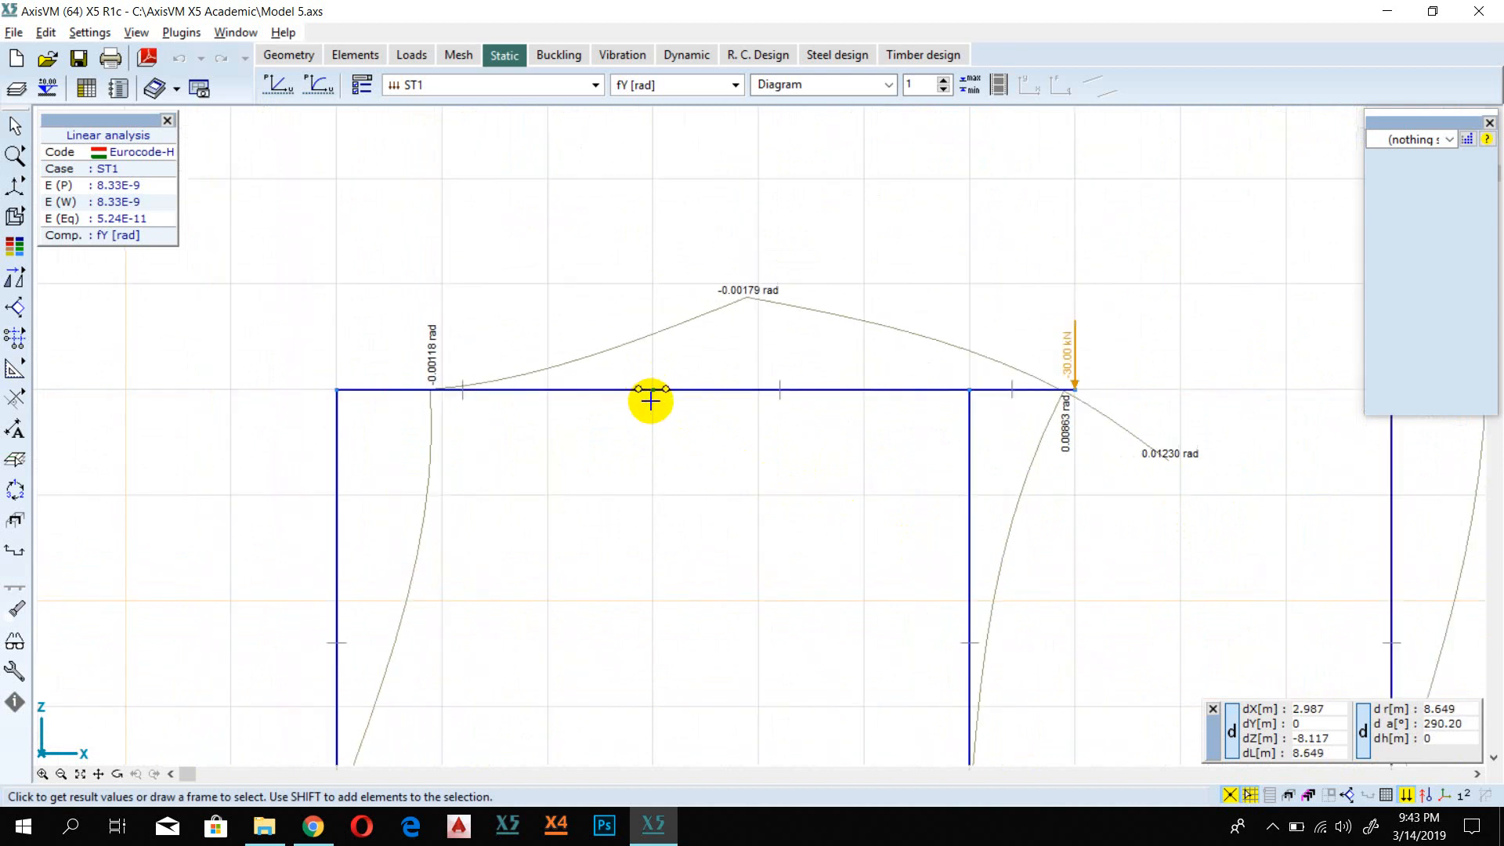
scroll(662, 389, "up", 3)
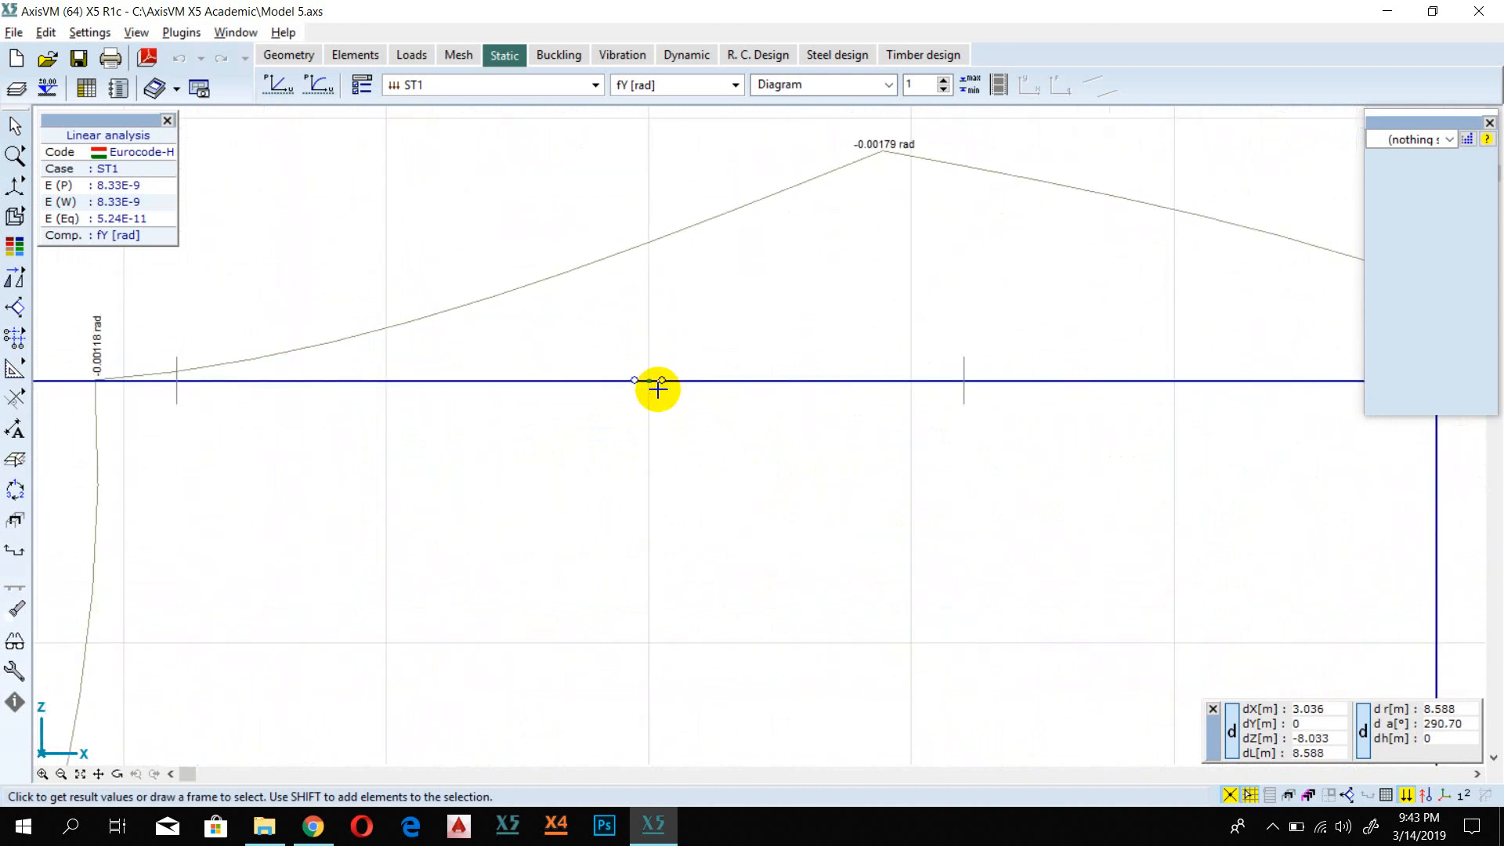
scroll(658, 389, "down", 5)
scroll(657, 388, "down", 2)
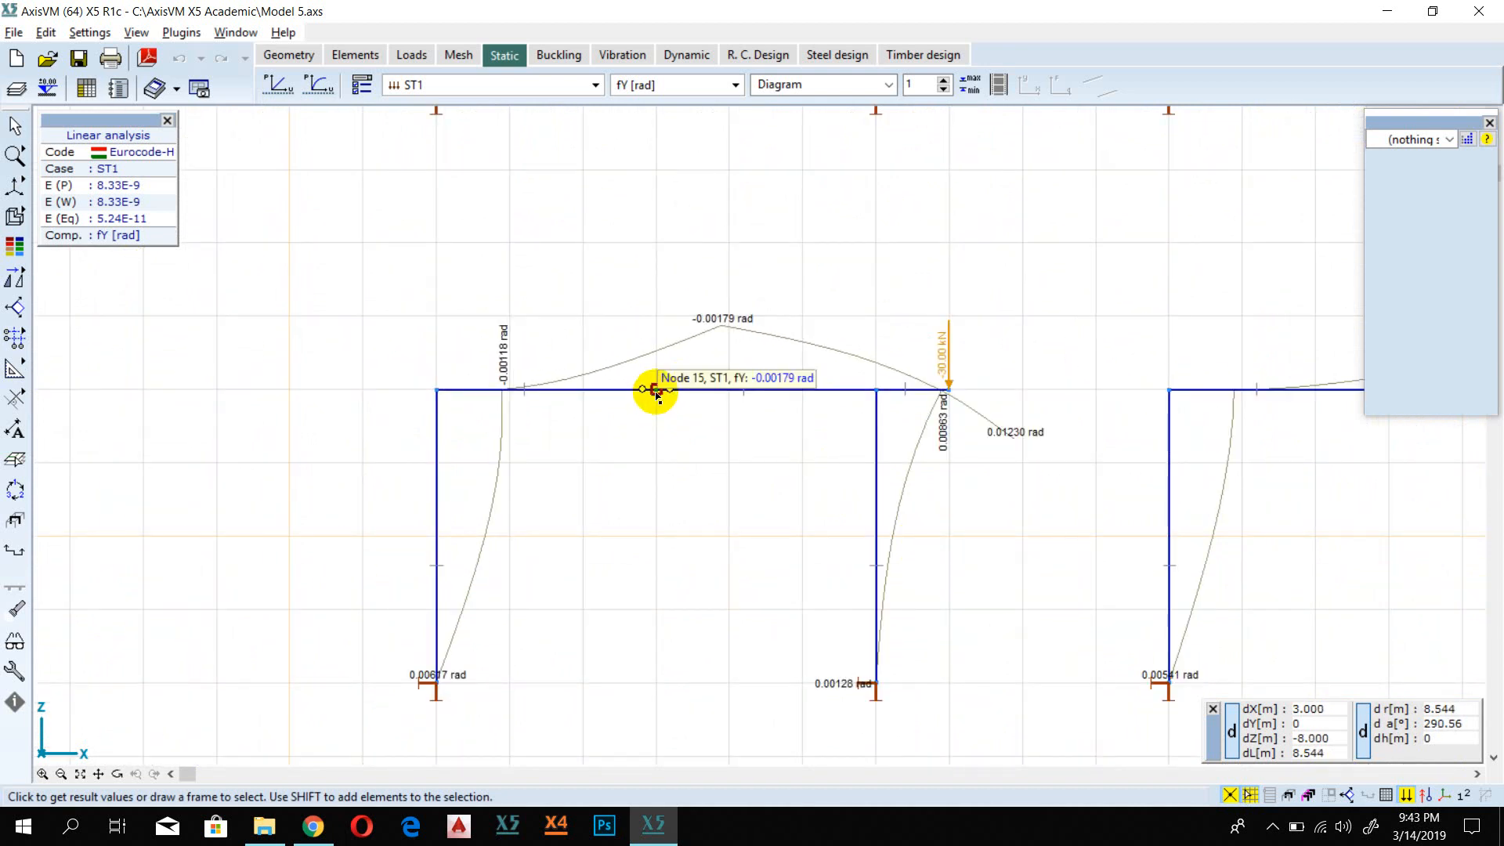
scroll(656, 389, "up", 3)
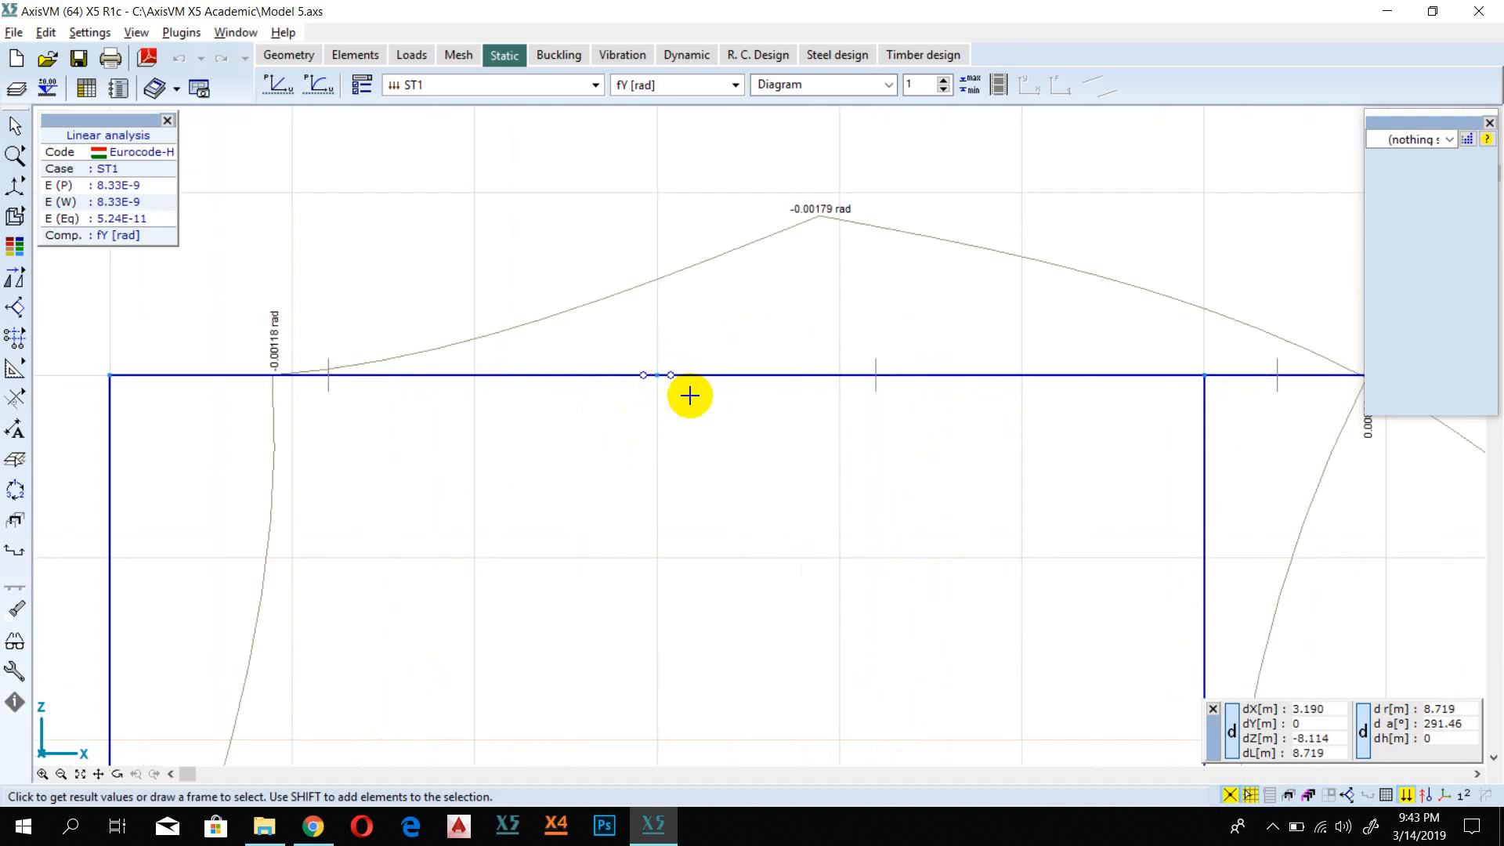
scroll(689, 395, "down", 3)
mouse_move(689, 391)
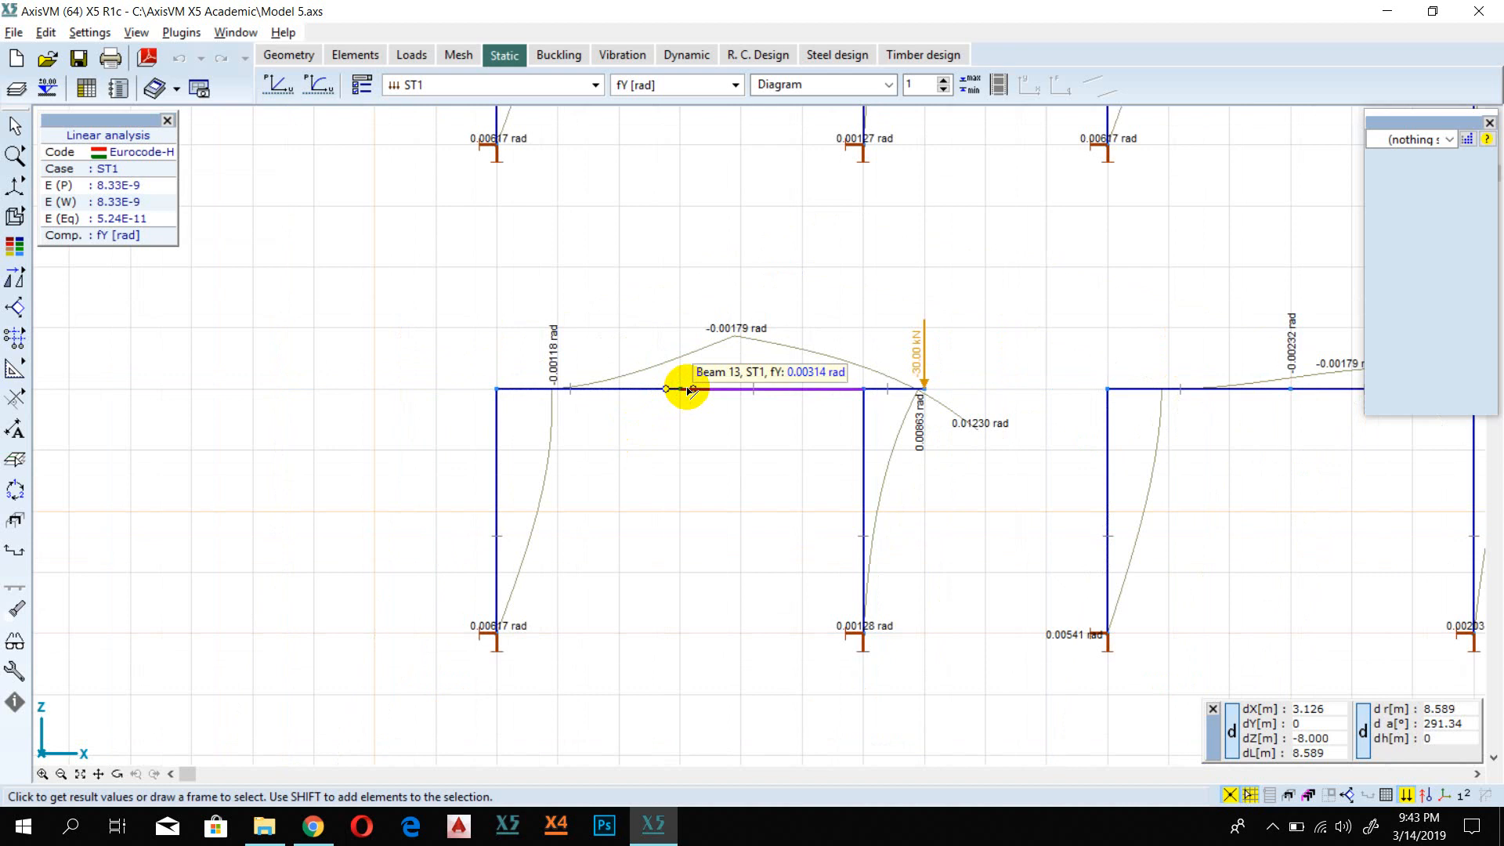
scroll(692, 433, "down", 3)
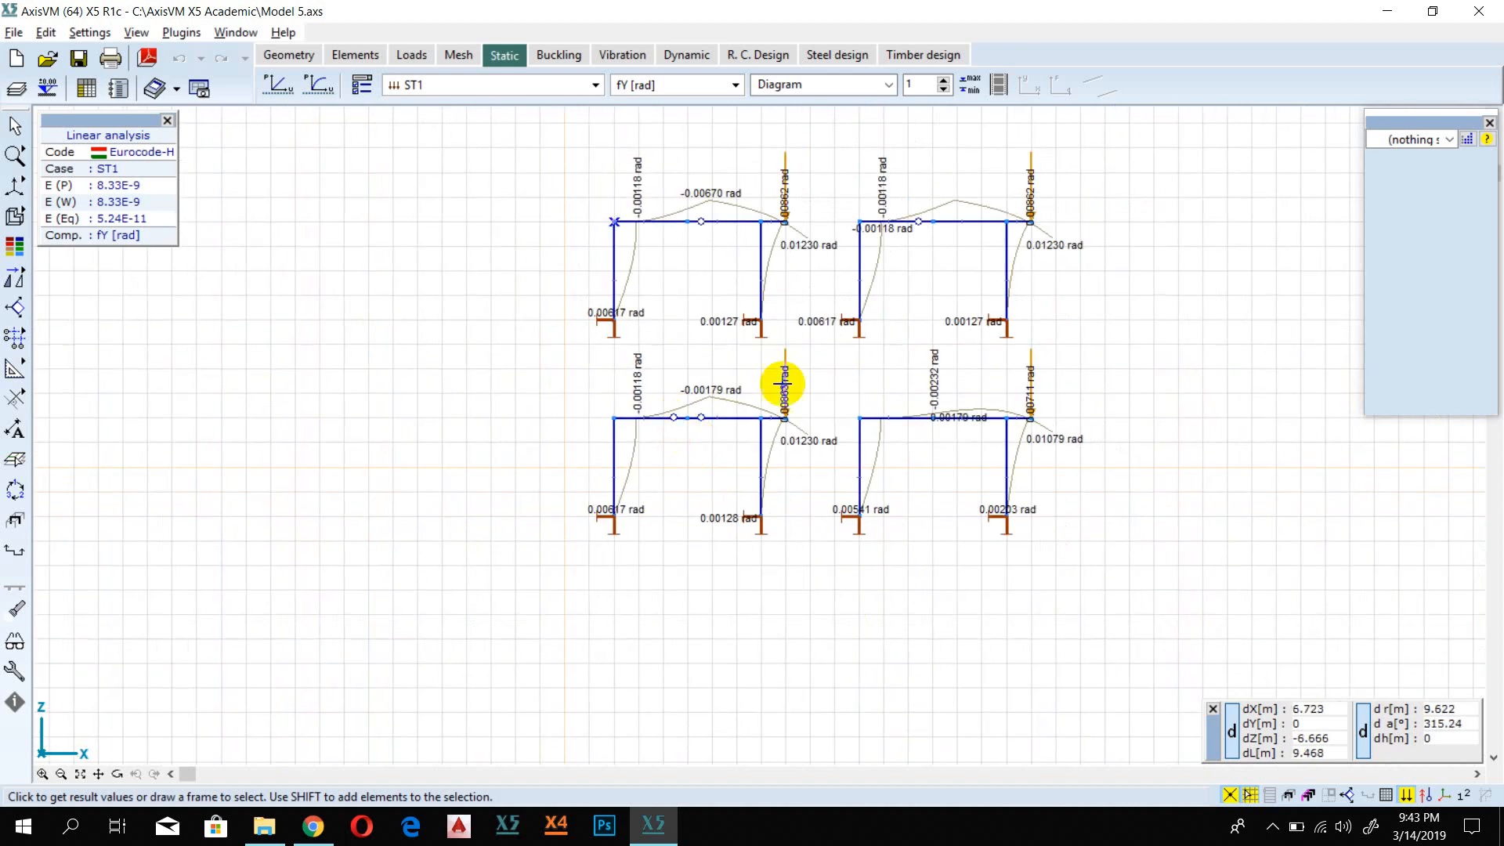
Step: Display the eX displacement diagrams in millimetres for all four frames
middle_click_drag(825, 302, 740, 416)
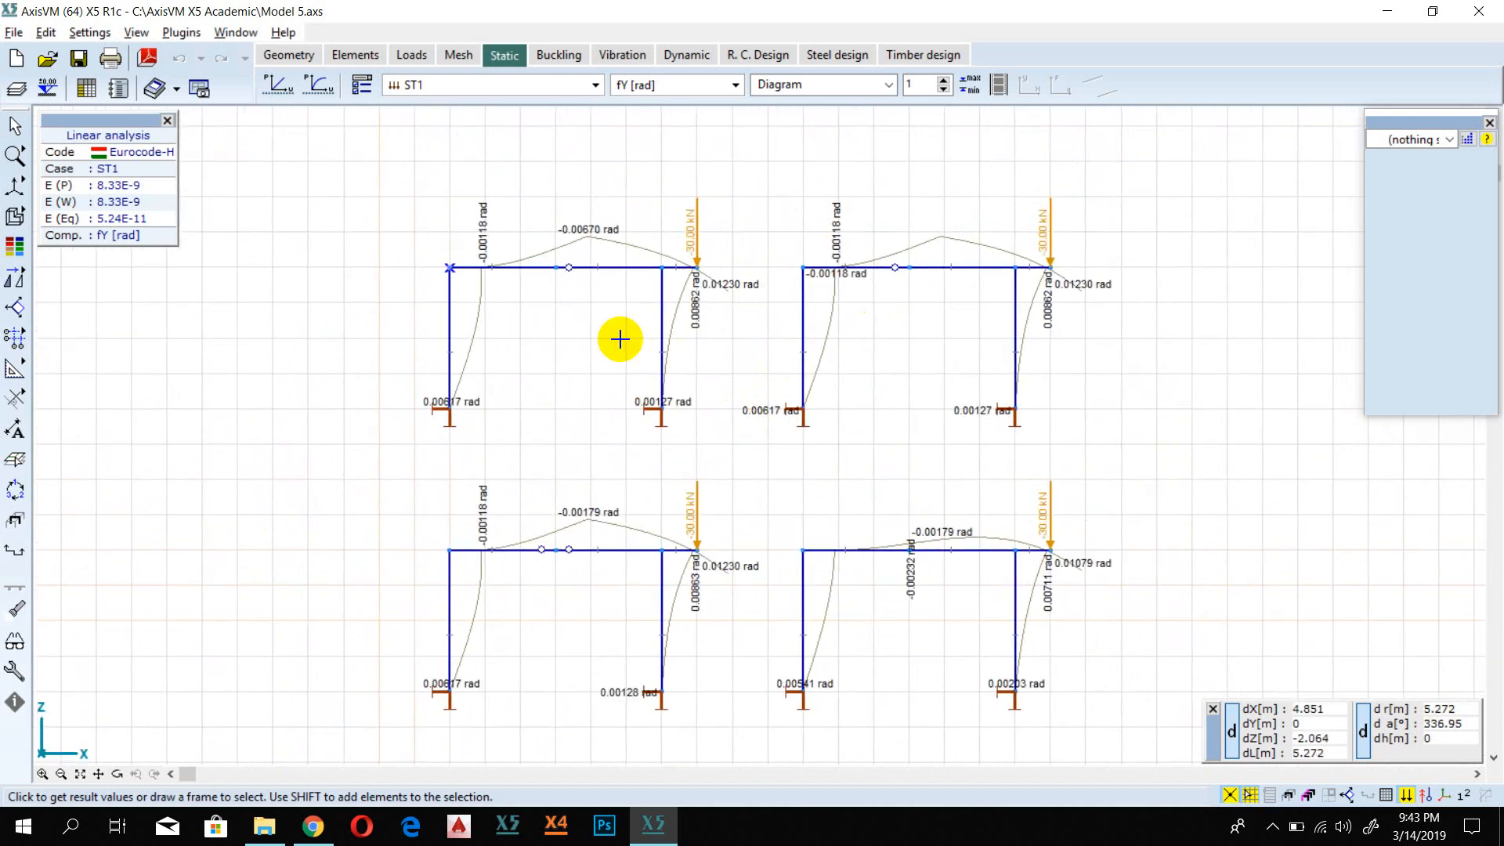
scroll(671, 341, "up", 1)
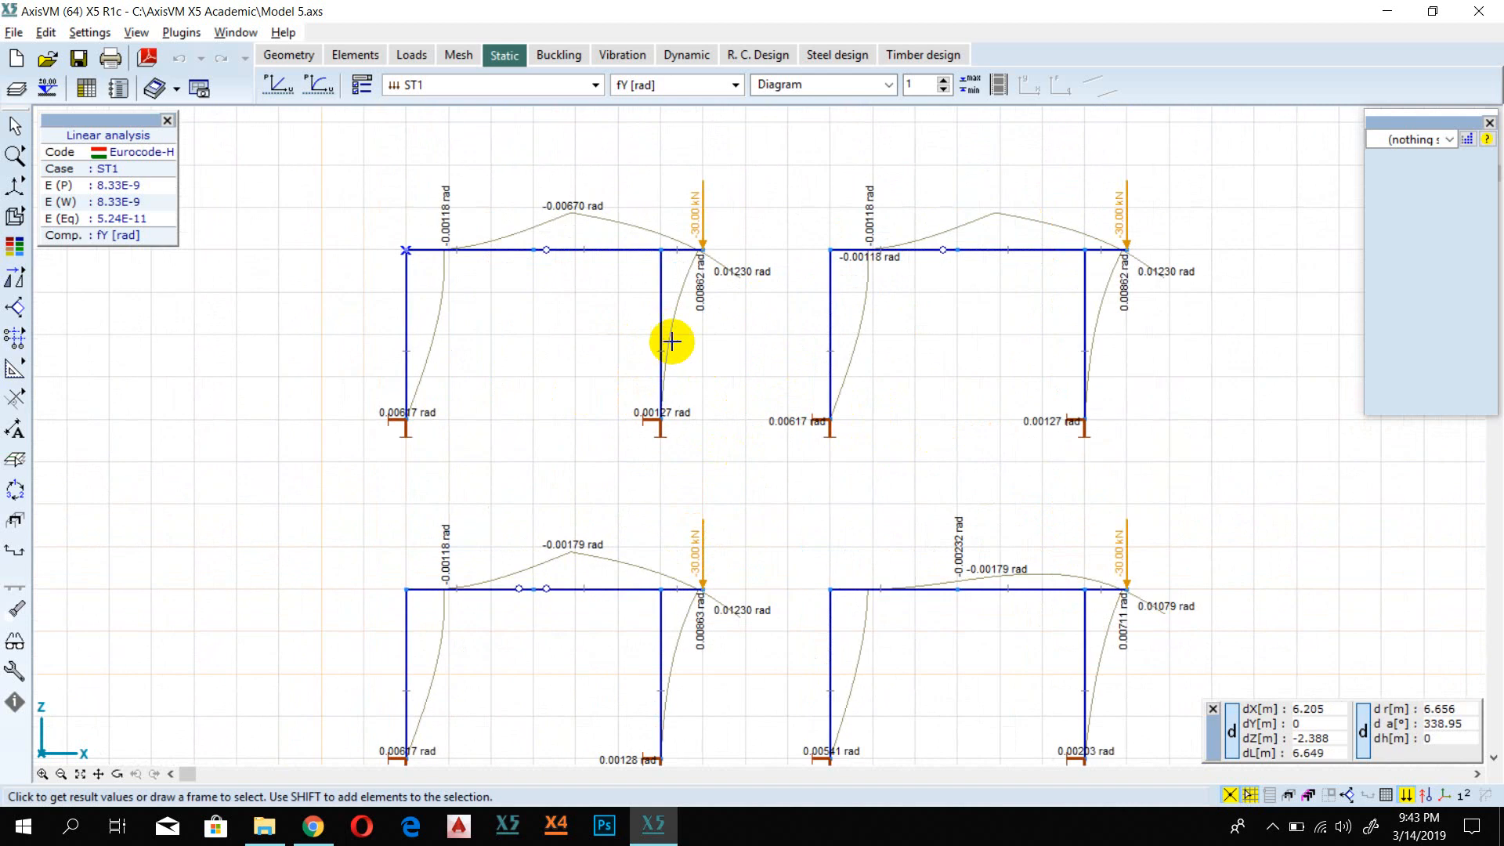
left_click(692, 87)
left_click(692, 86)
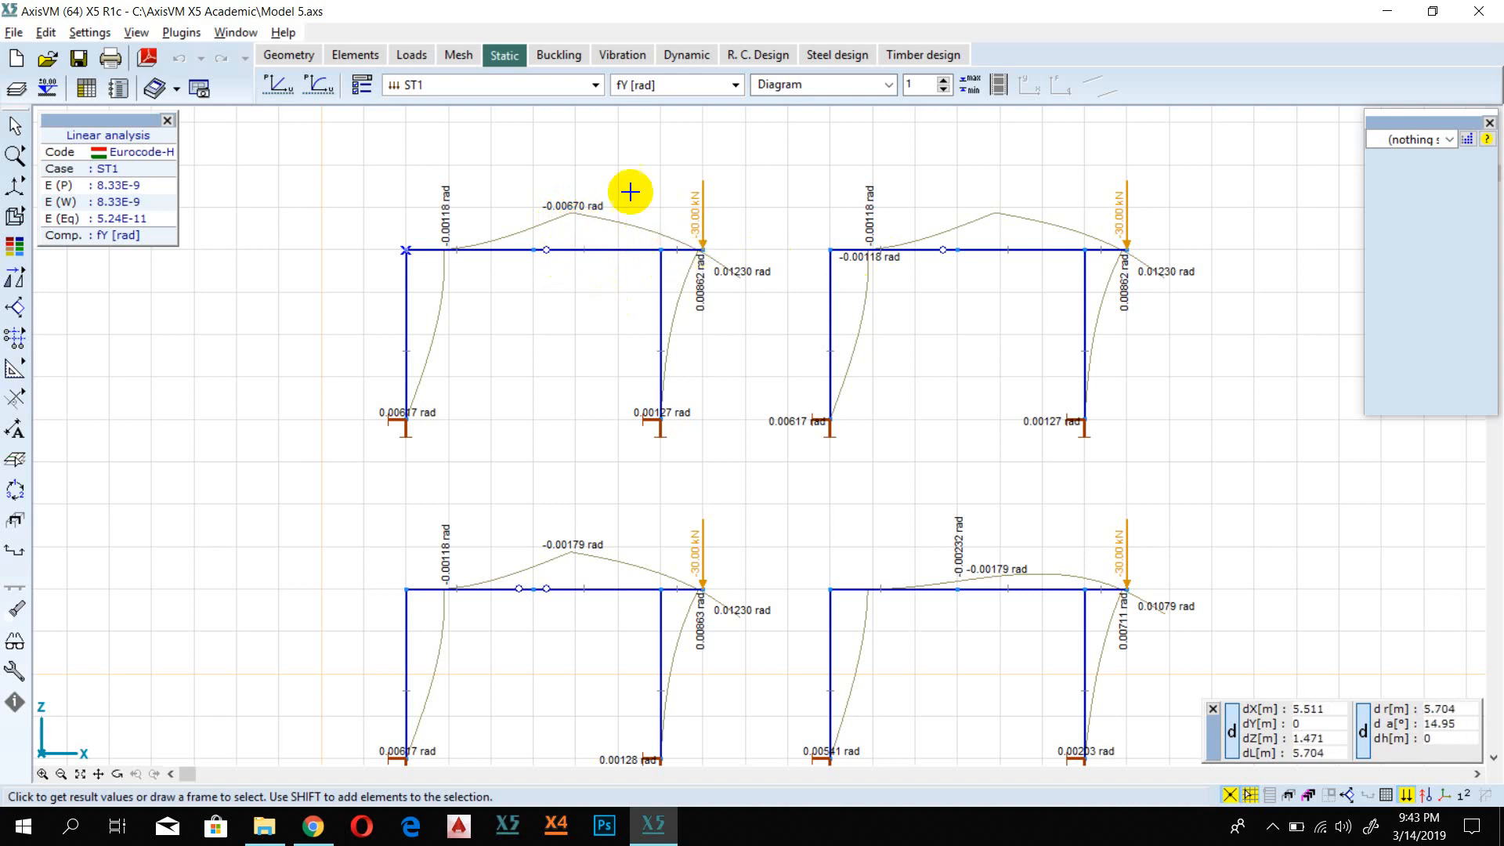
left_click(716, 86)
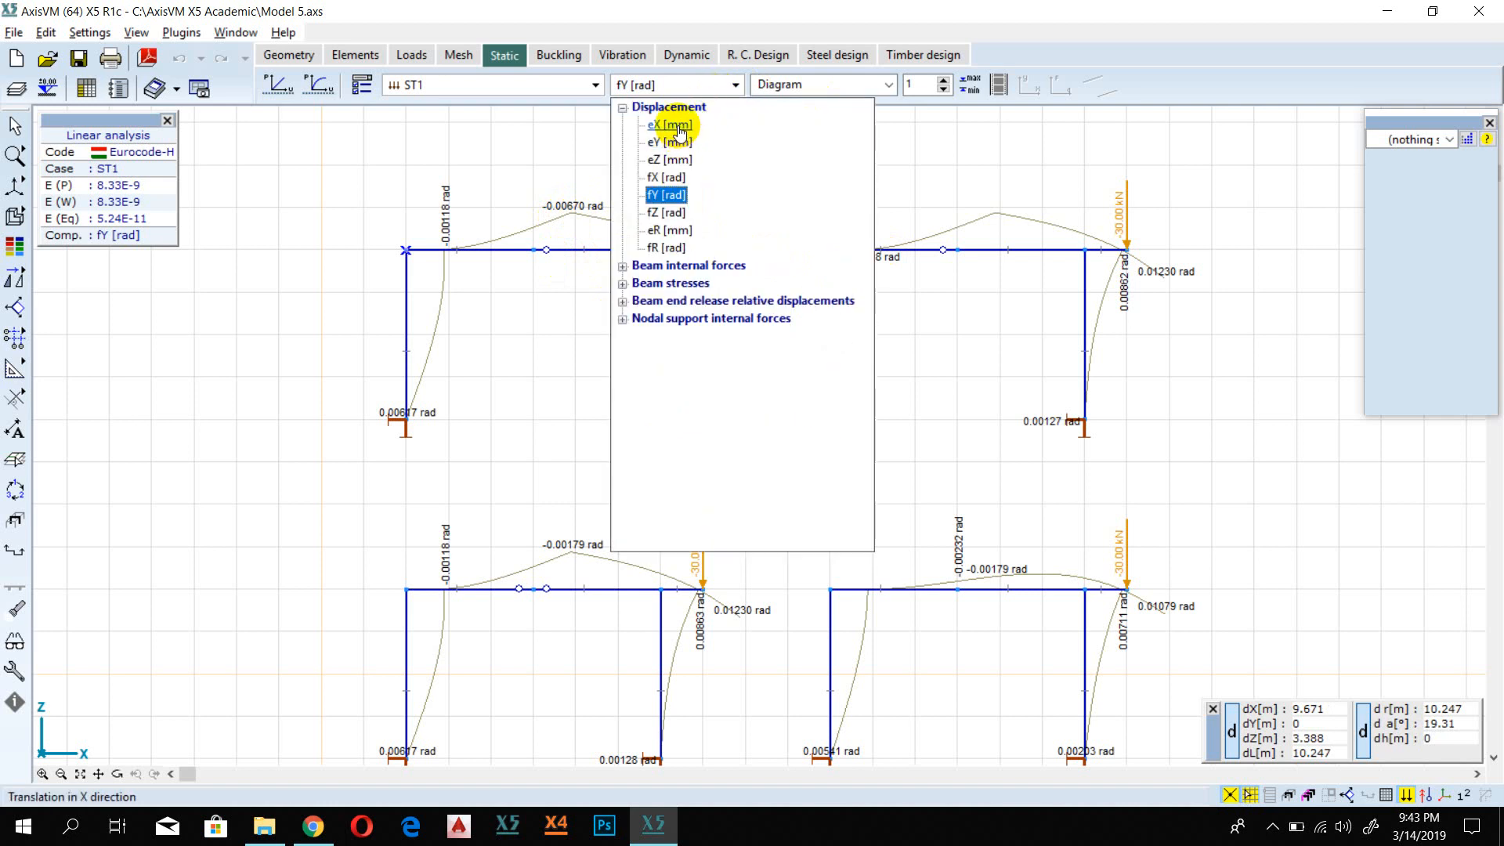
left_click(675, 125)
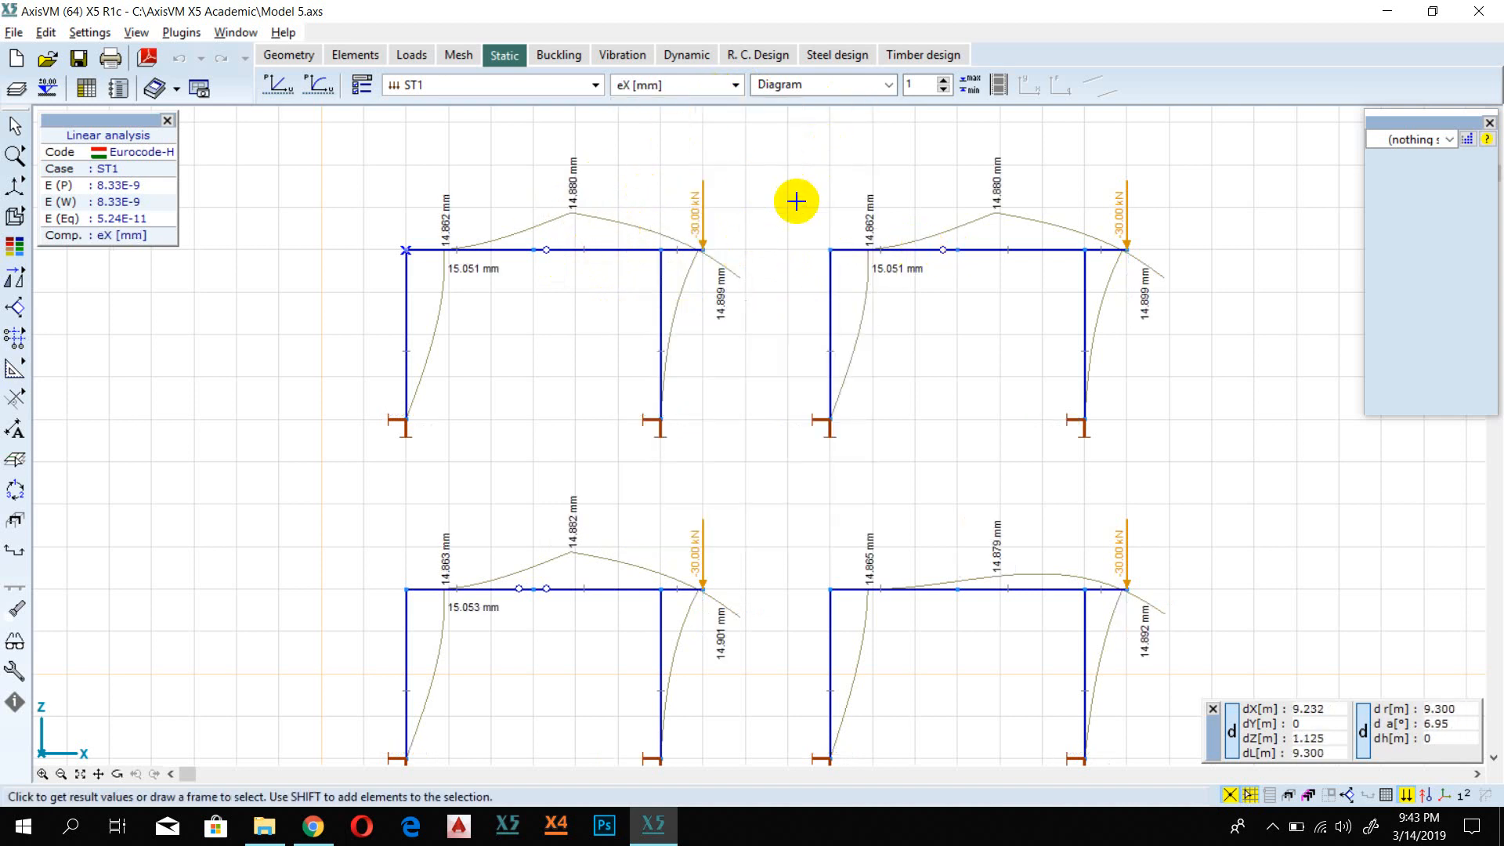
scroll(797, 201, "down", 1)
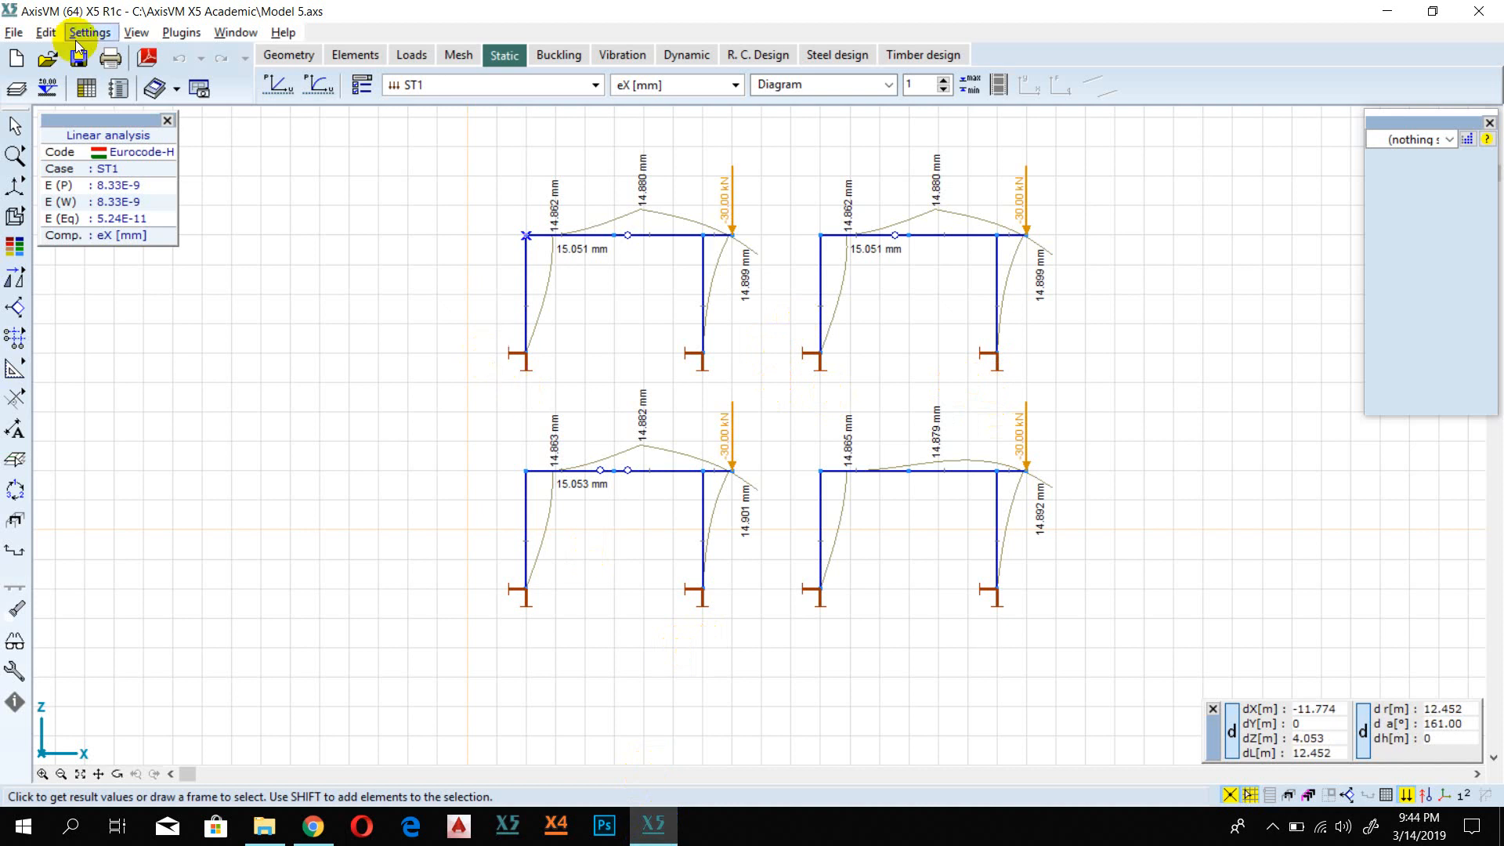
Step: Start a new model in front view, discarding the changes to the current model
left_click(16, 58)
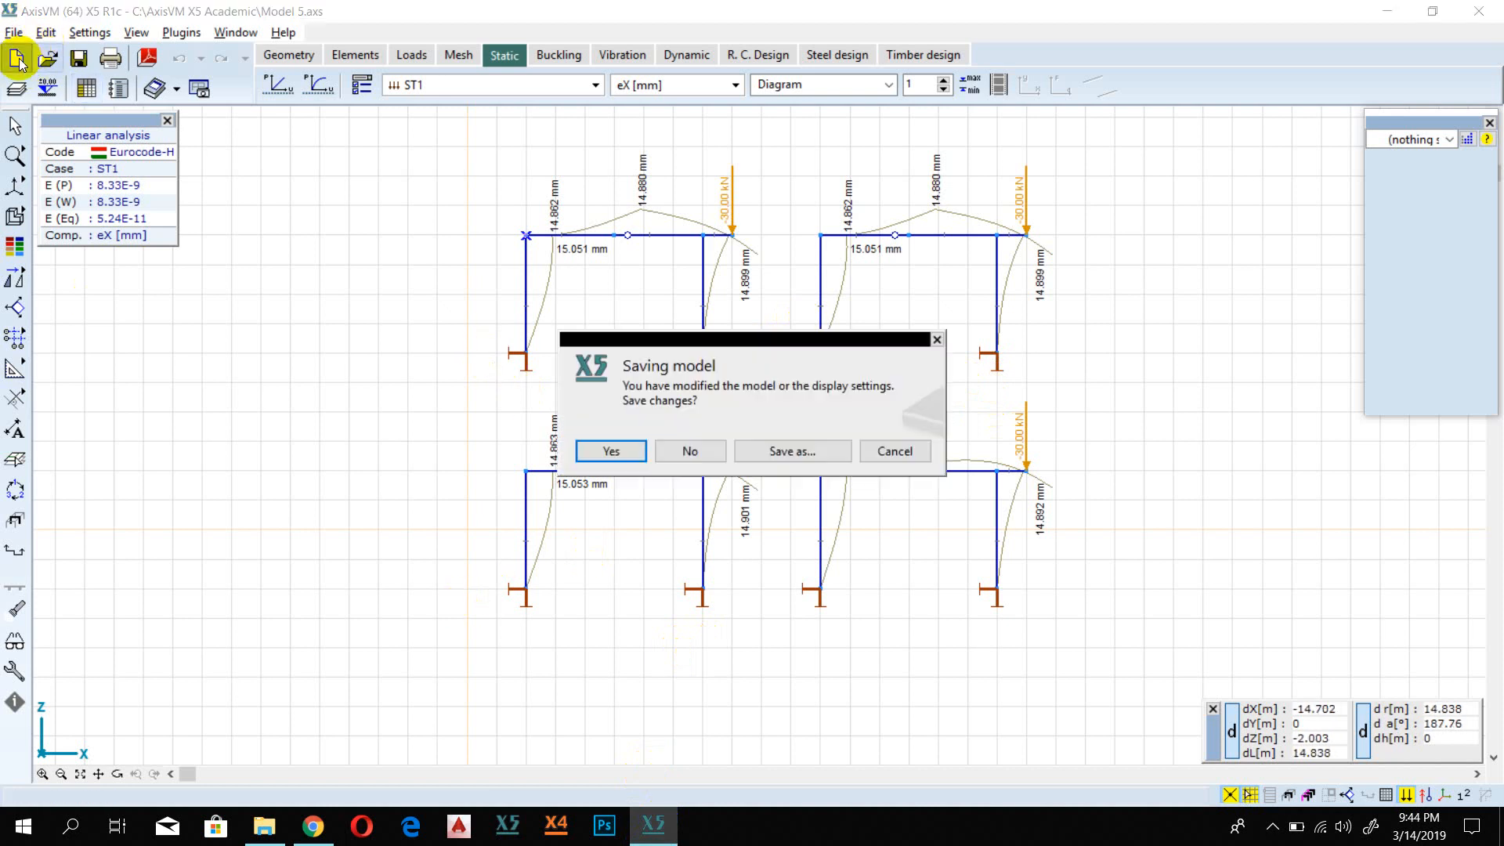
left_click(693, 458)
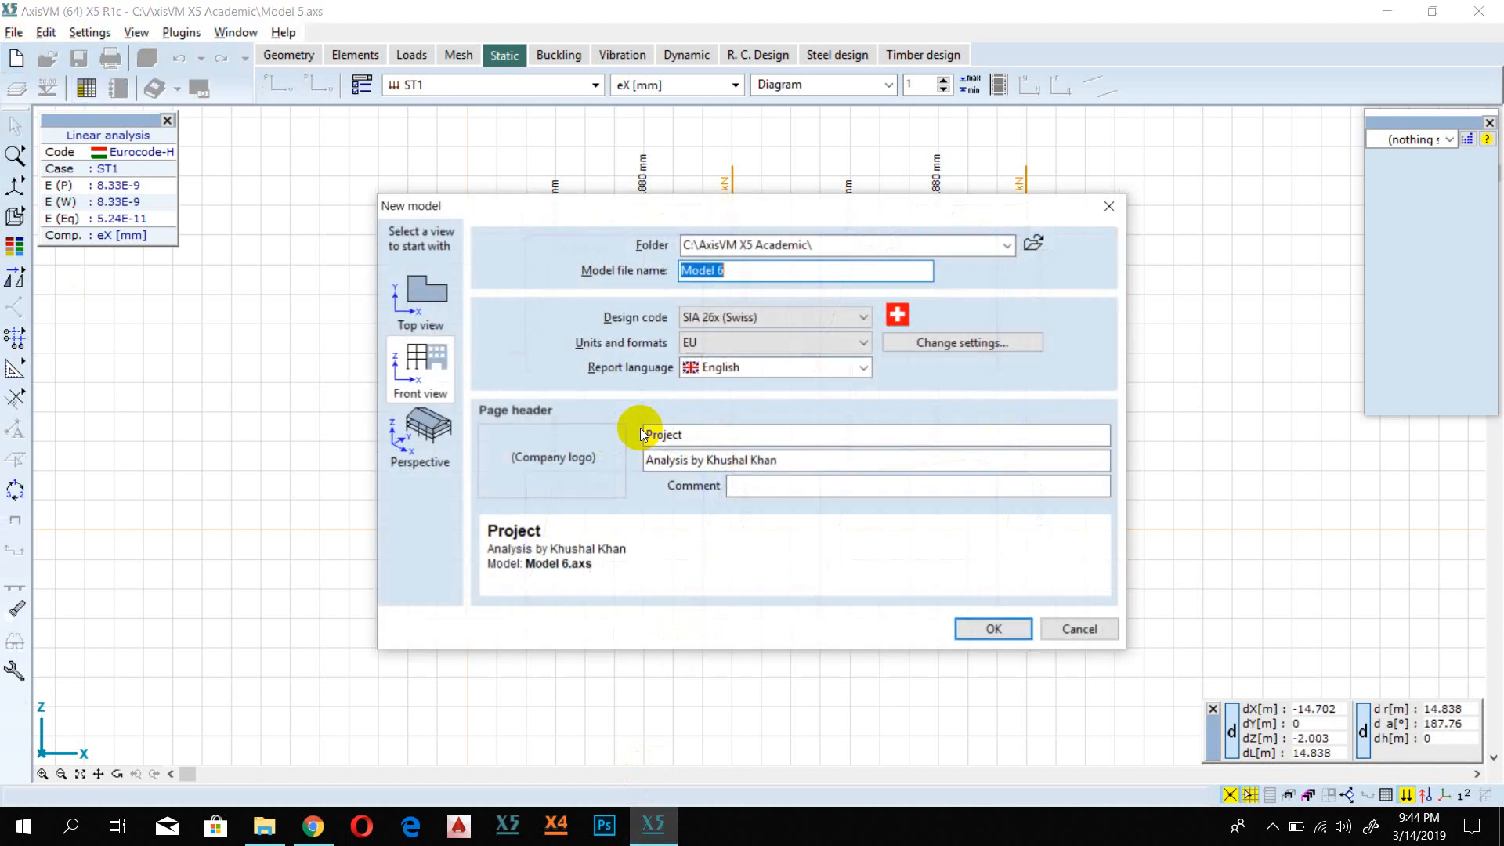
left_click(436, 369)
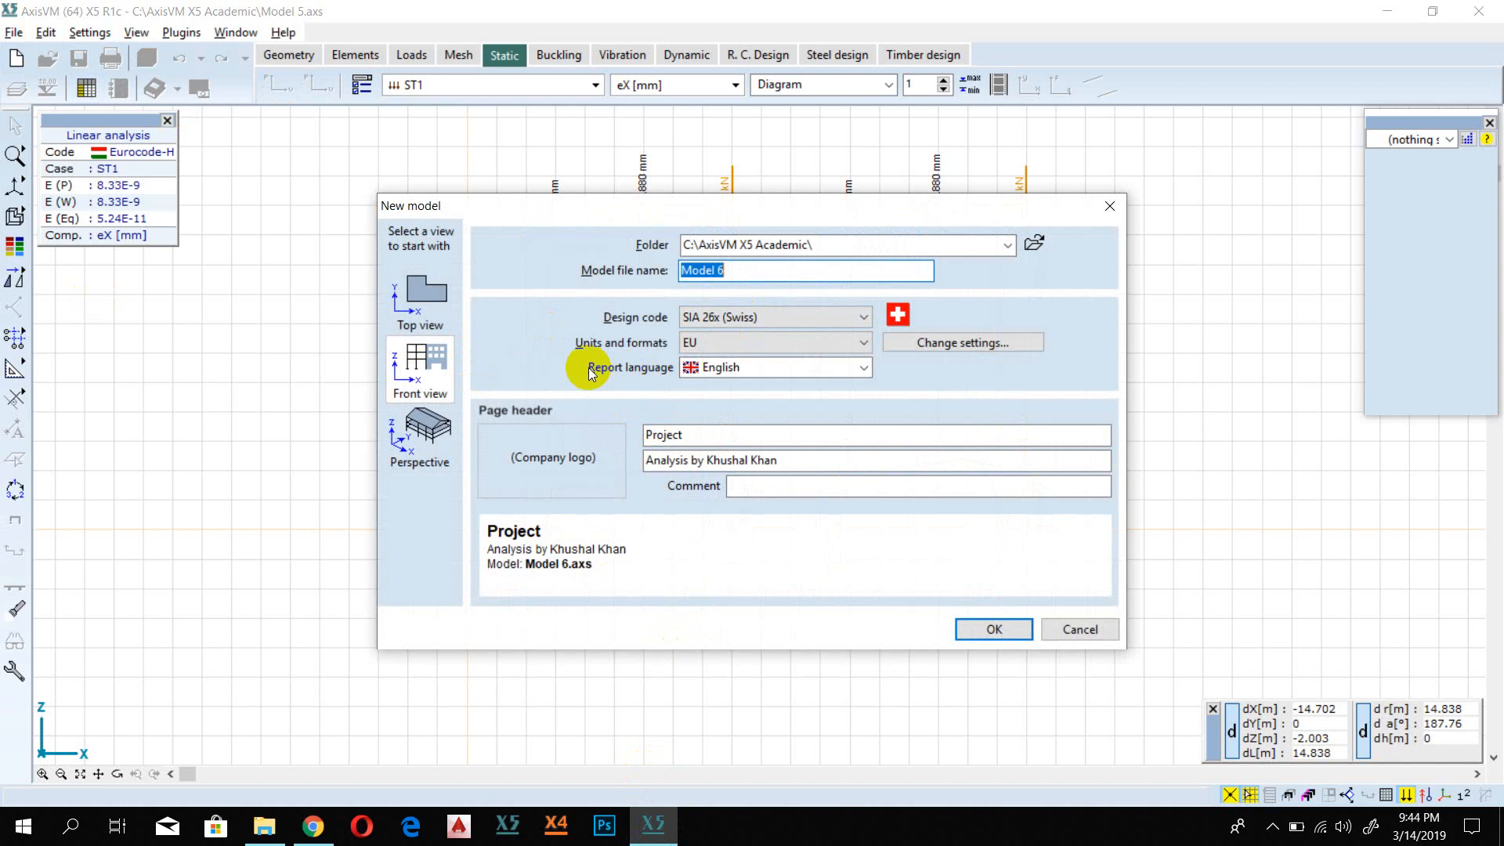
Step: Set the new model's design code to Eurocode [H] and its units to Hungarian, and create it as Model 6
left_click(740, 315)
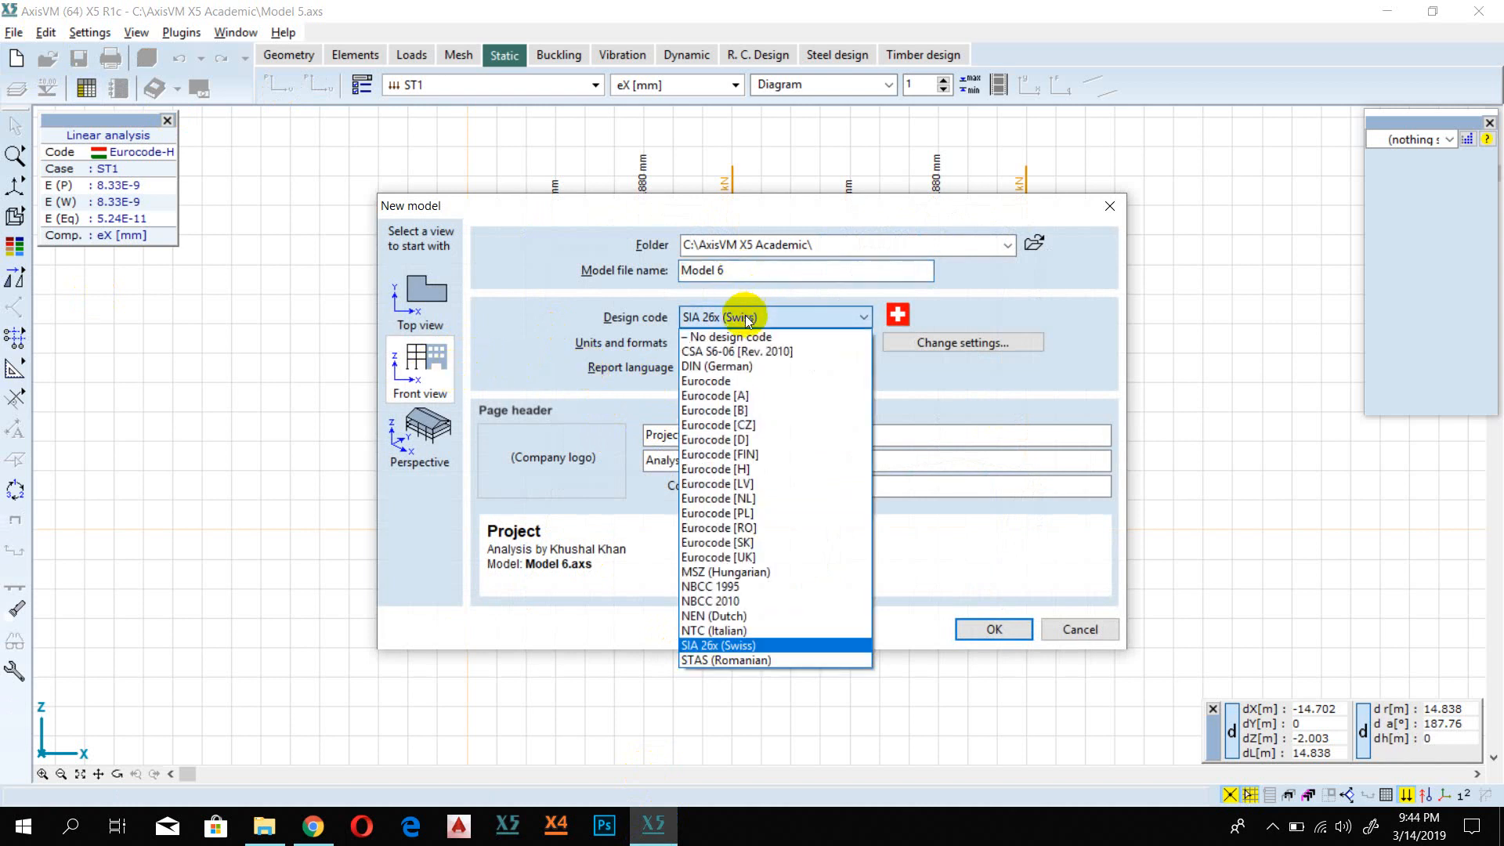
left_click(755, 469)
left_click(747, 343)
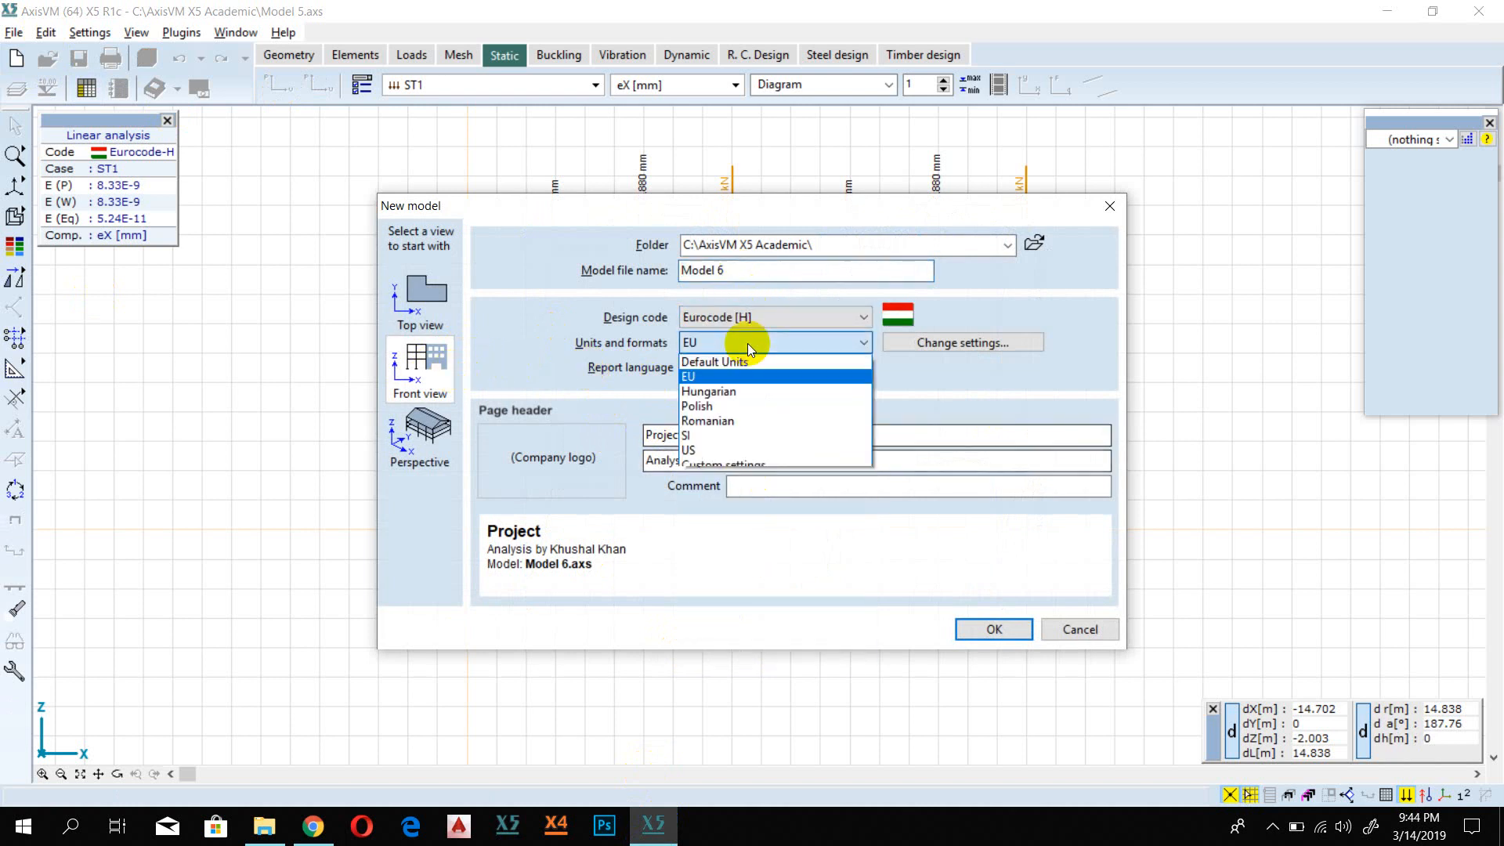
left_click(753, 390)
left_click(979, 628)
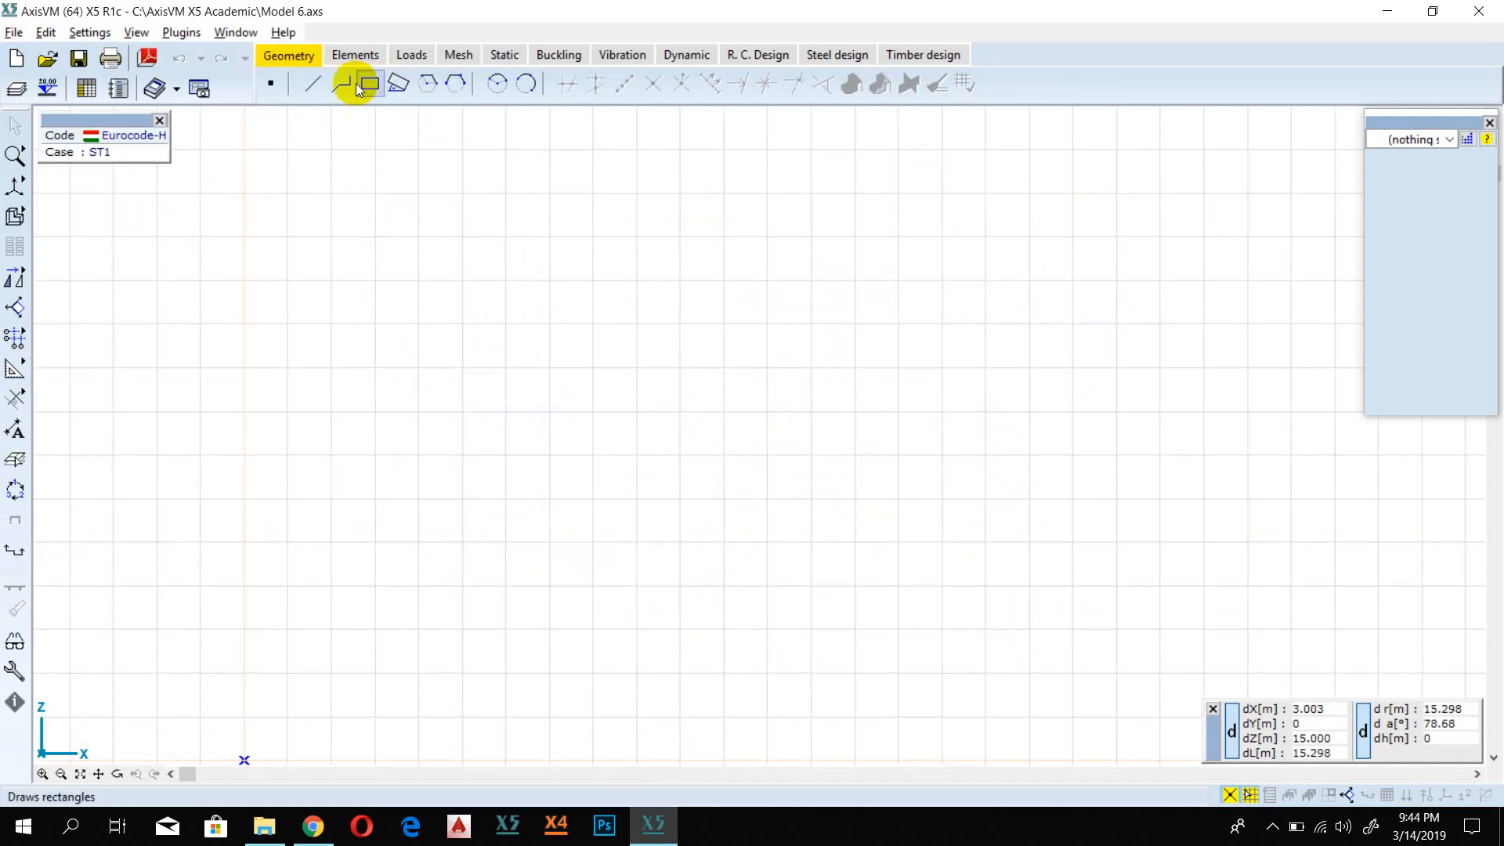
Step: Draw a 4 m vertical column line and a horizontal beam line about 3 m long starting from its upper end
left_click(314, 84)
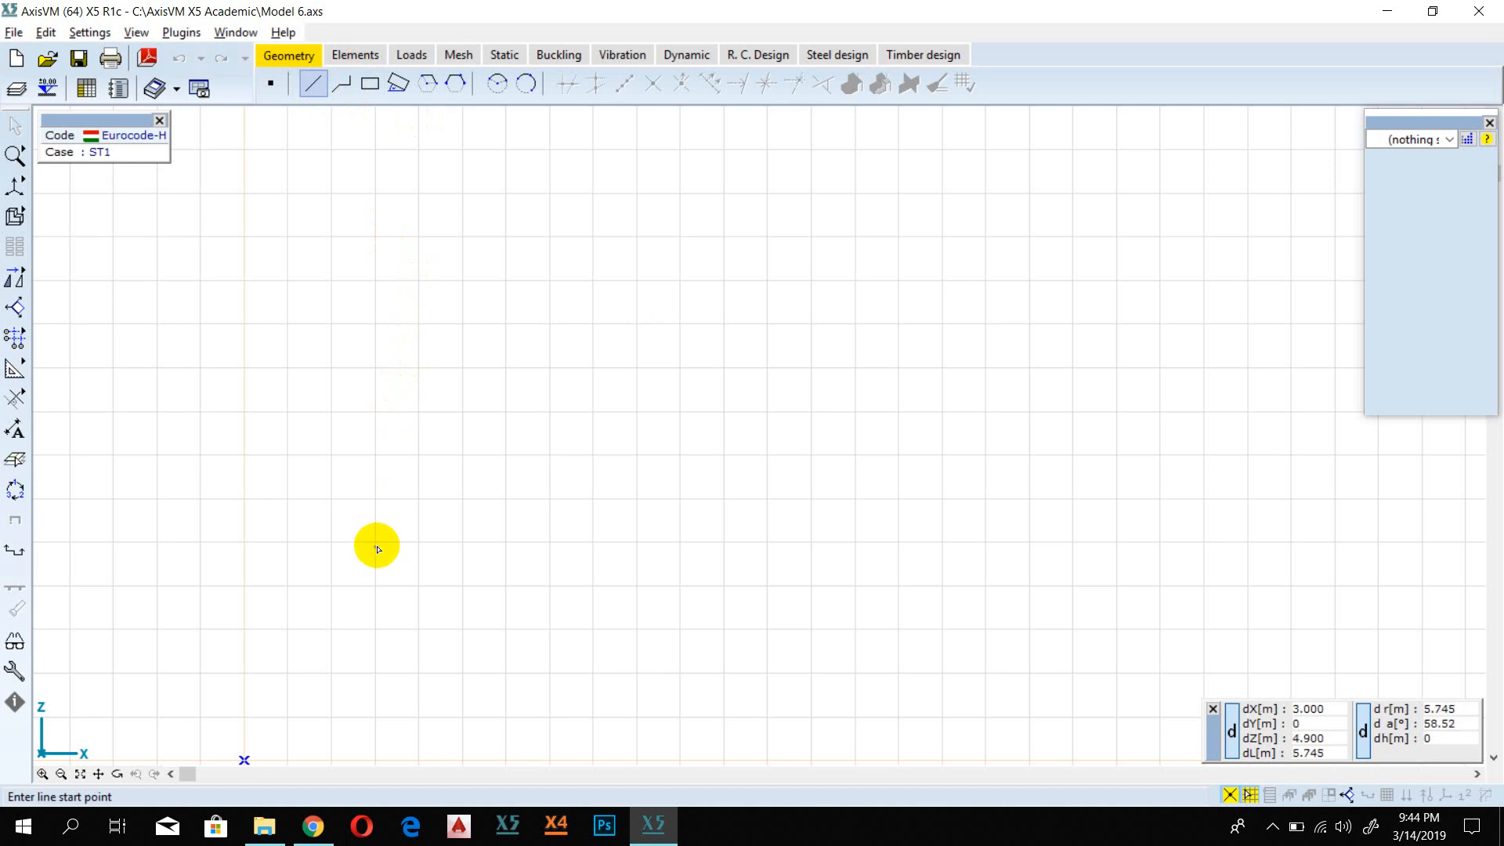
left_click(376, 542)
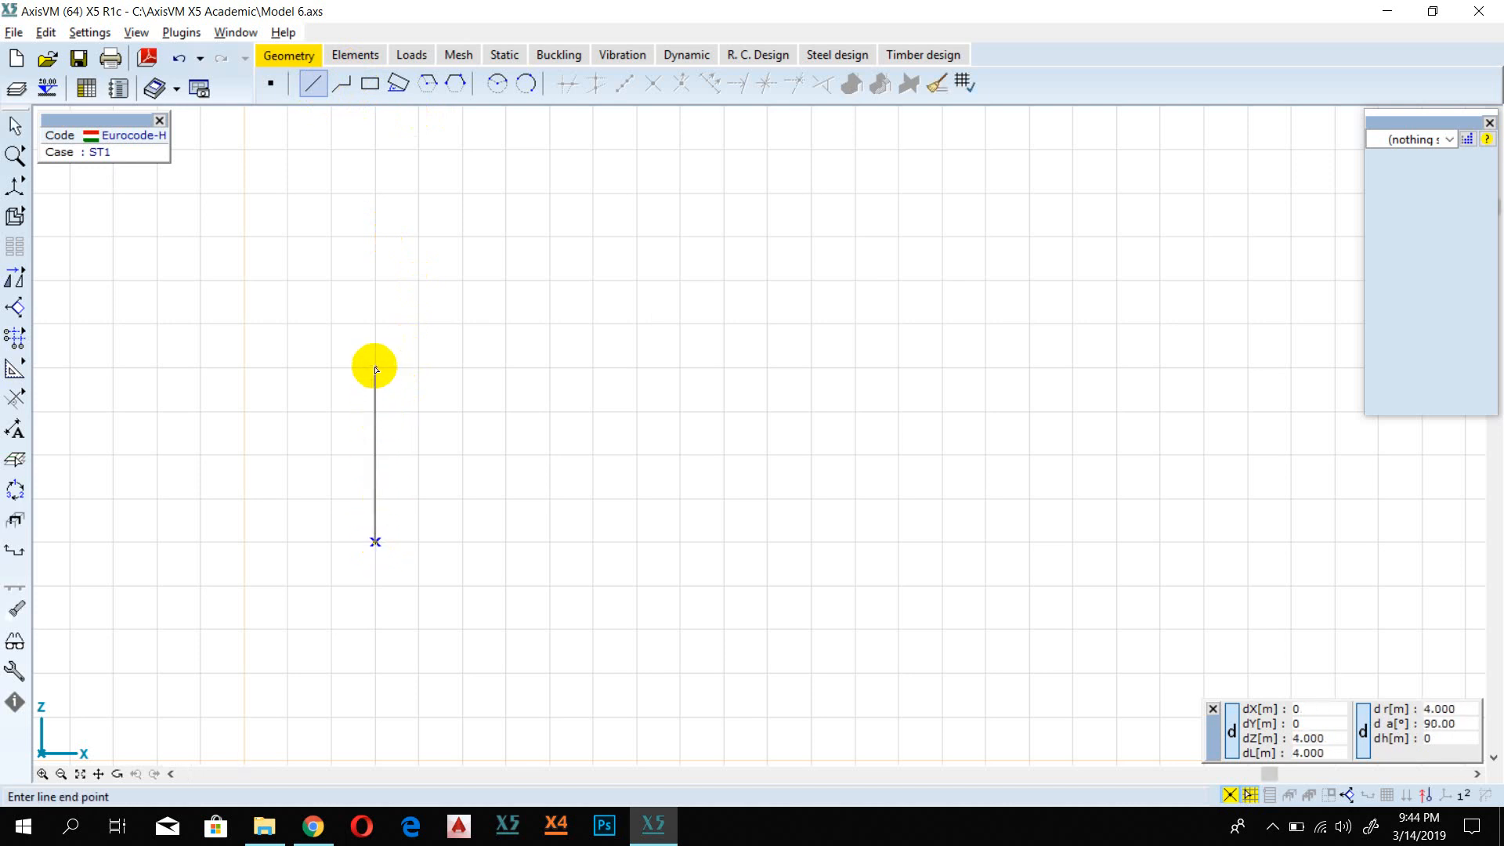
left_click(375, 367)
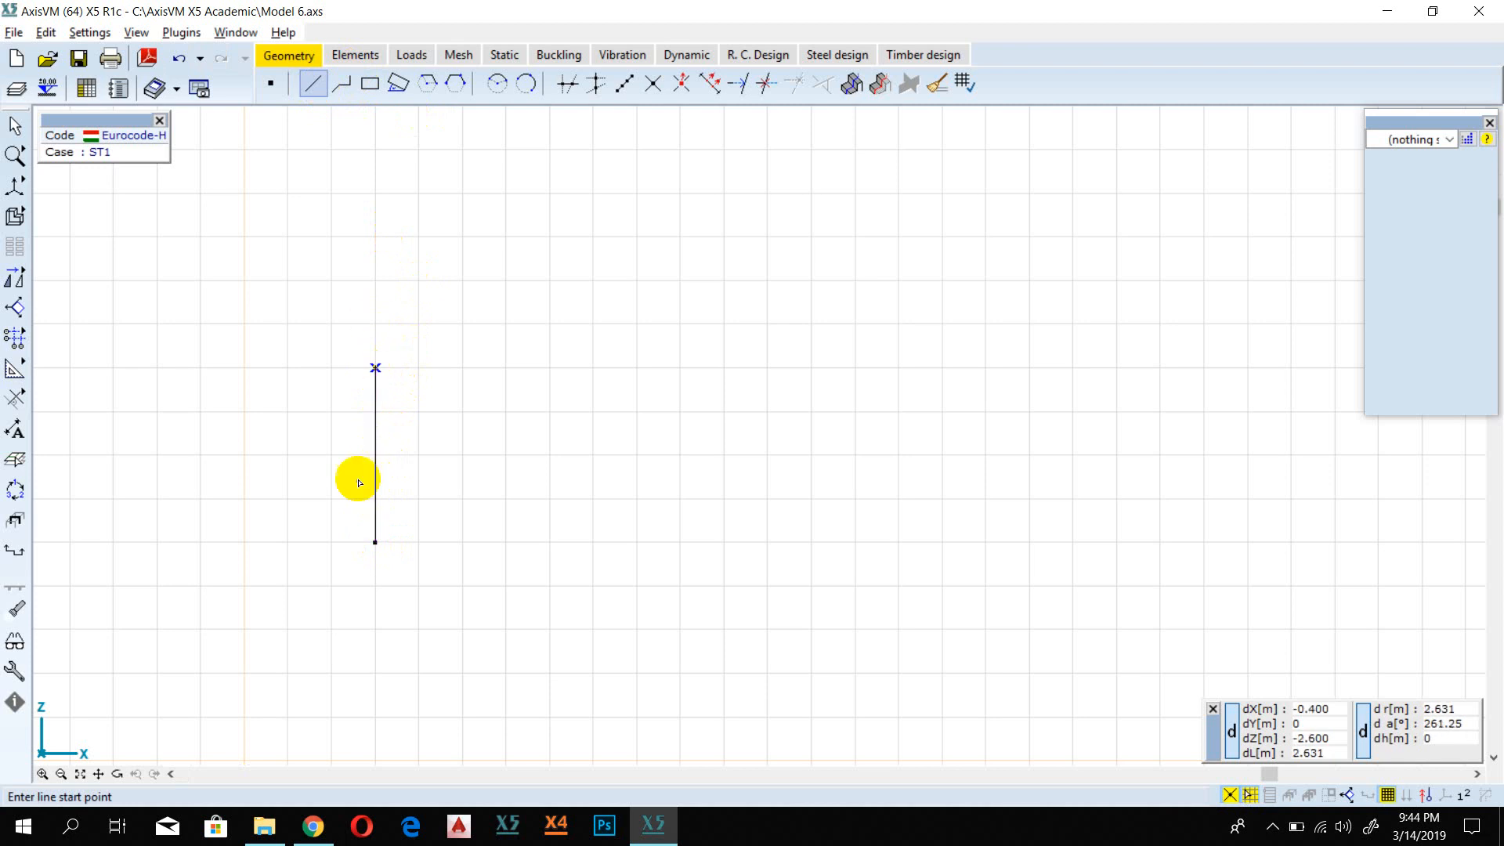
left_click(375, 367)
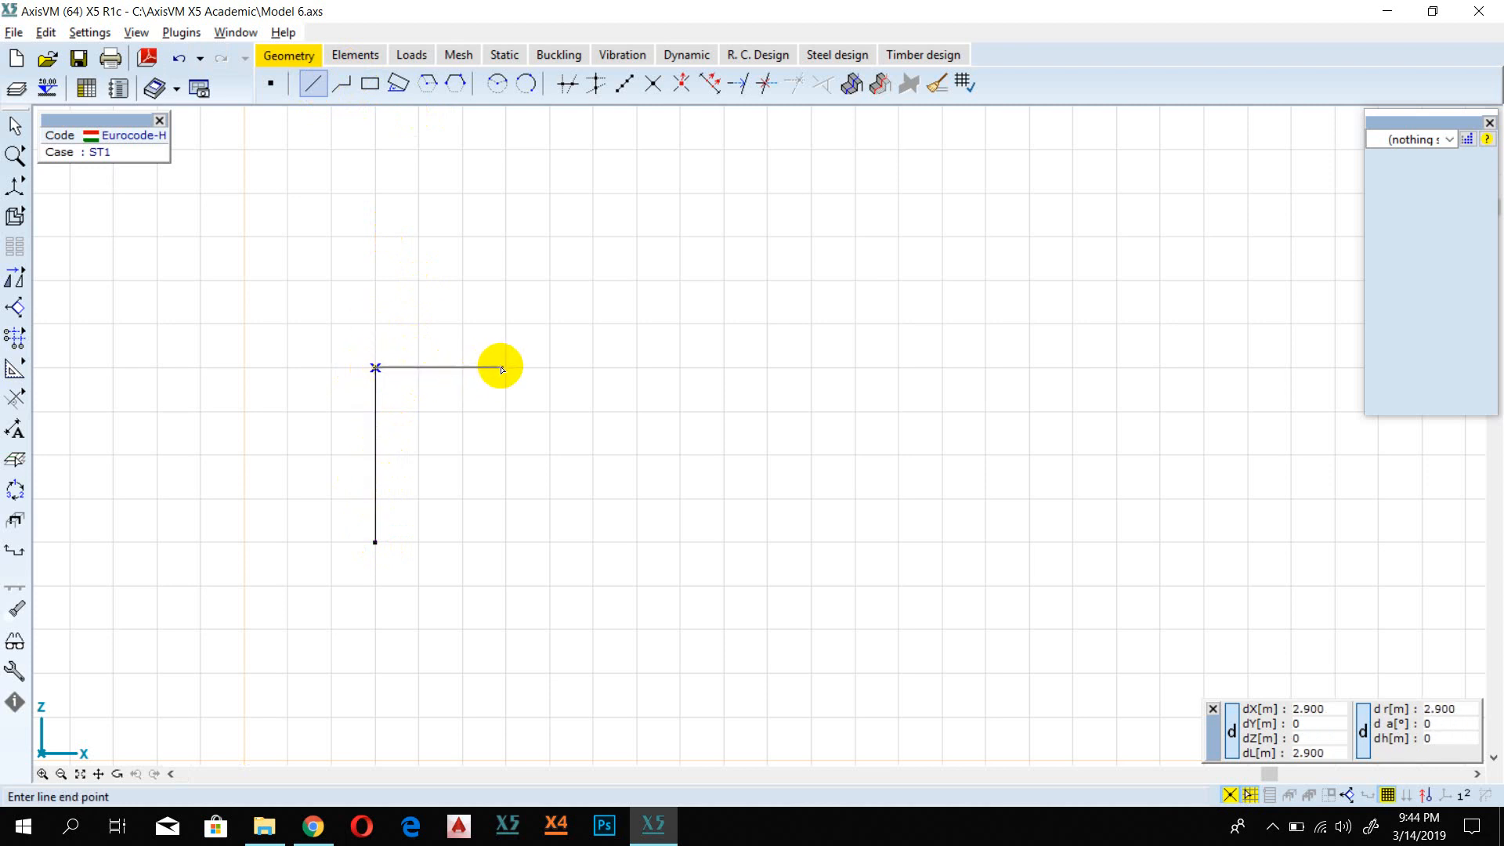
left_click(506, 367)
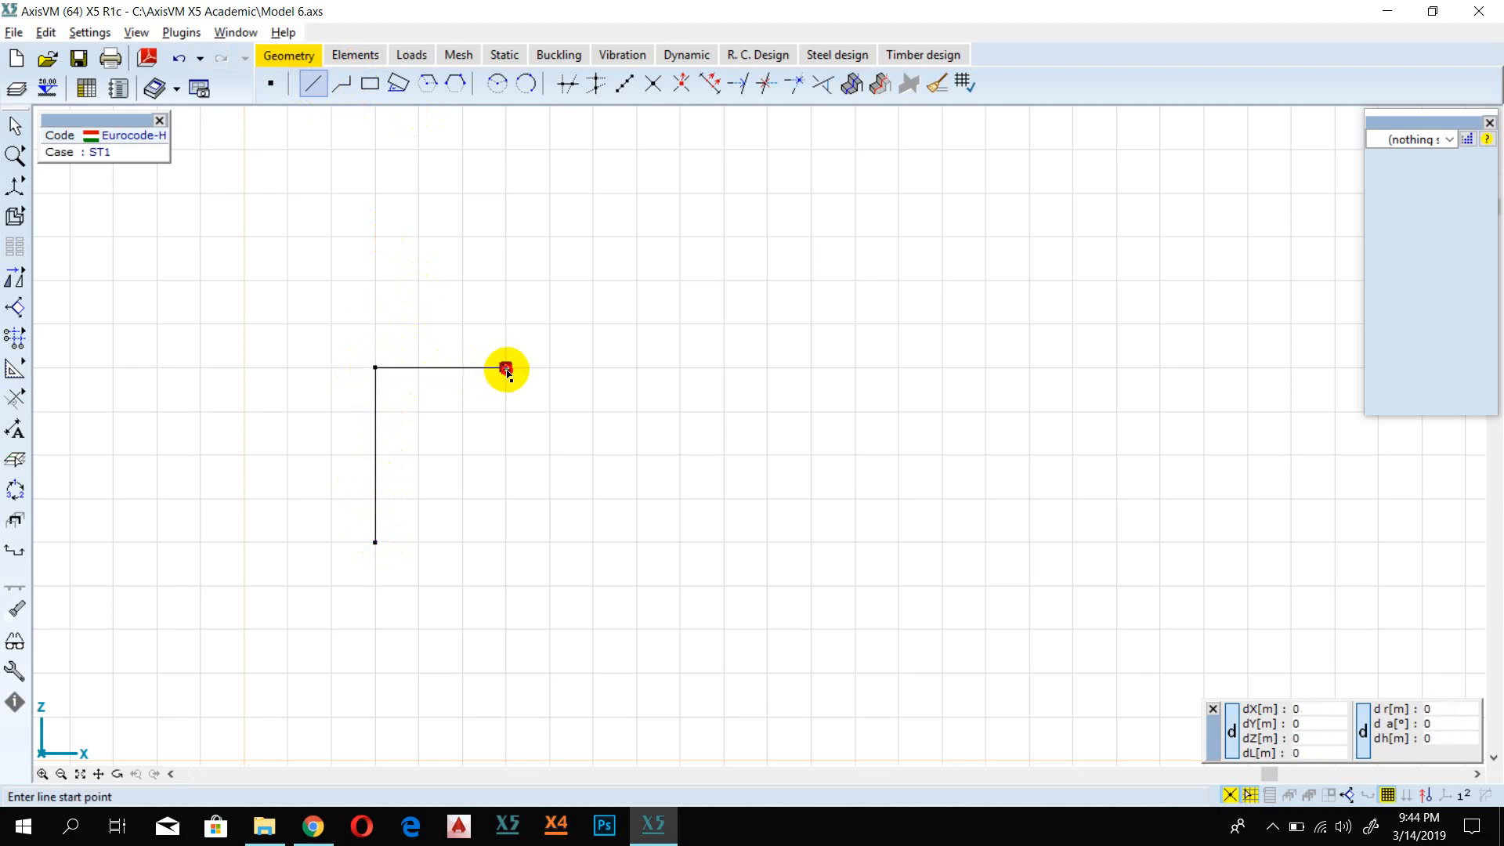
Step: Add a second horizontal beam segment about 3 m long and undo all frame lines drawn so far
left_click(506, 368)
left_click(632, 367)
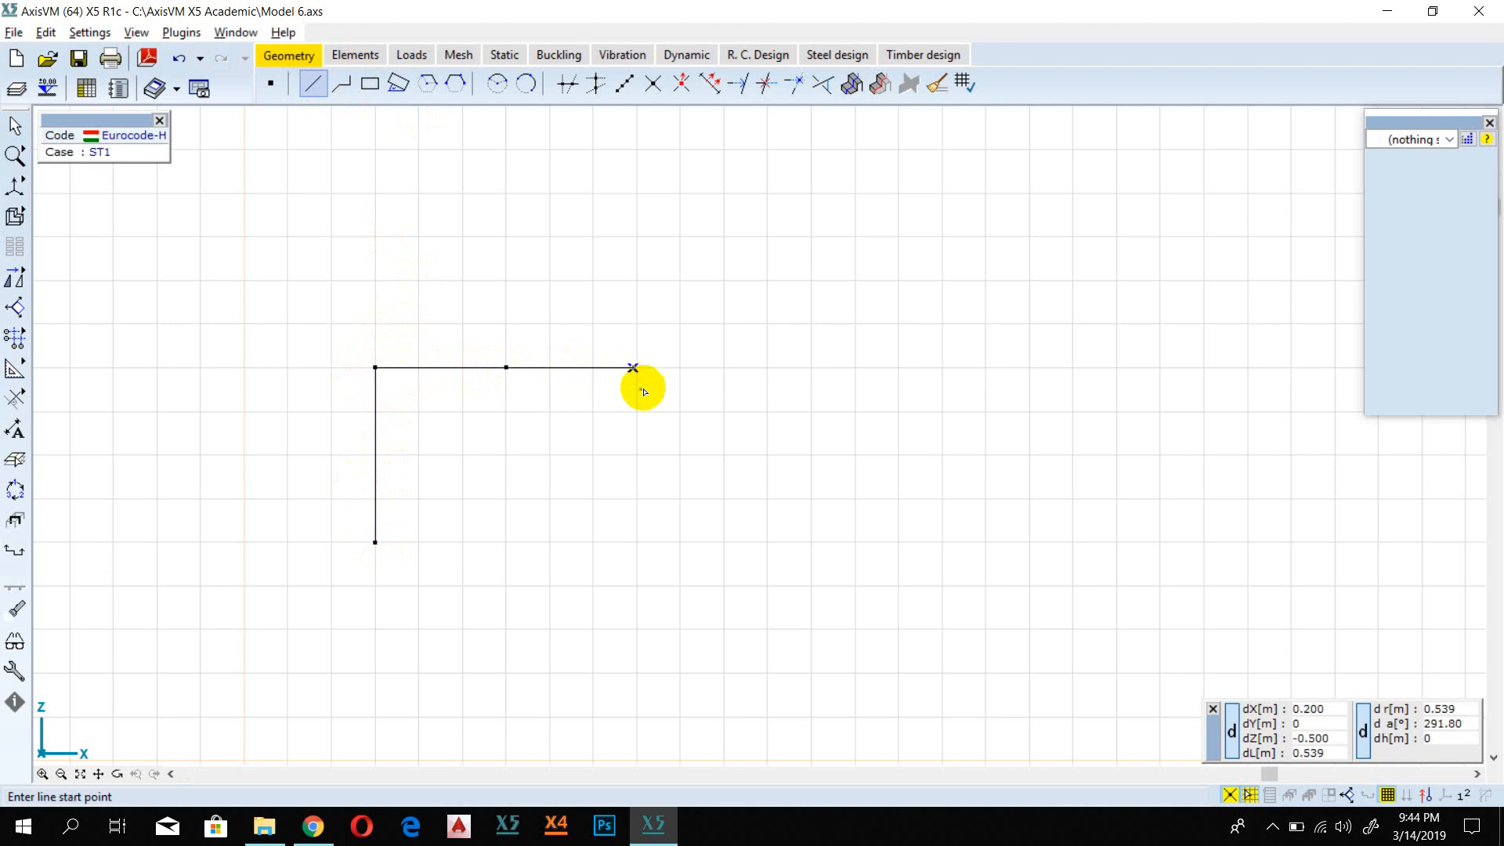
key("ctrl+z")
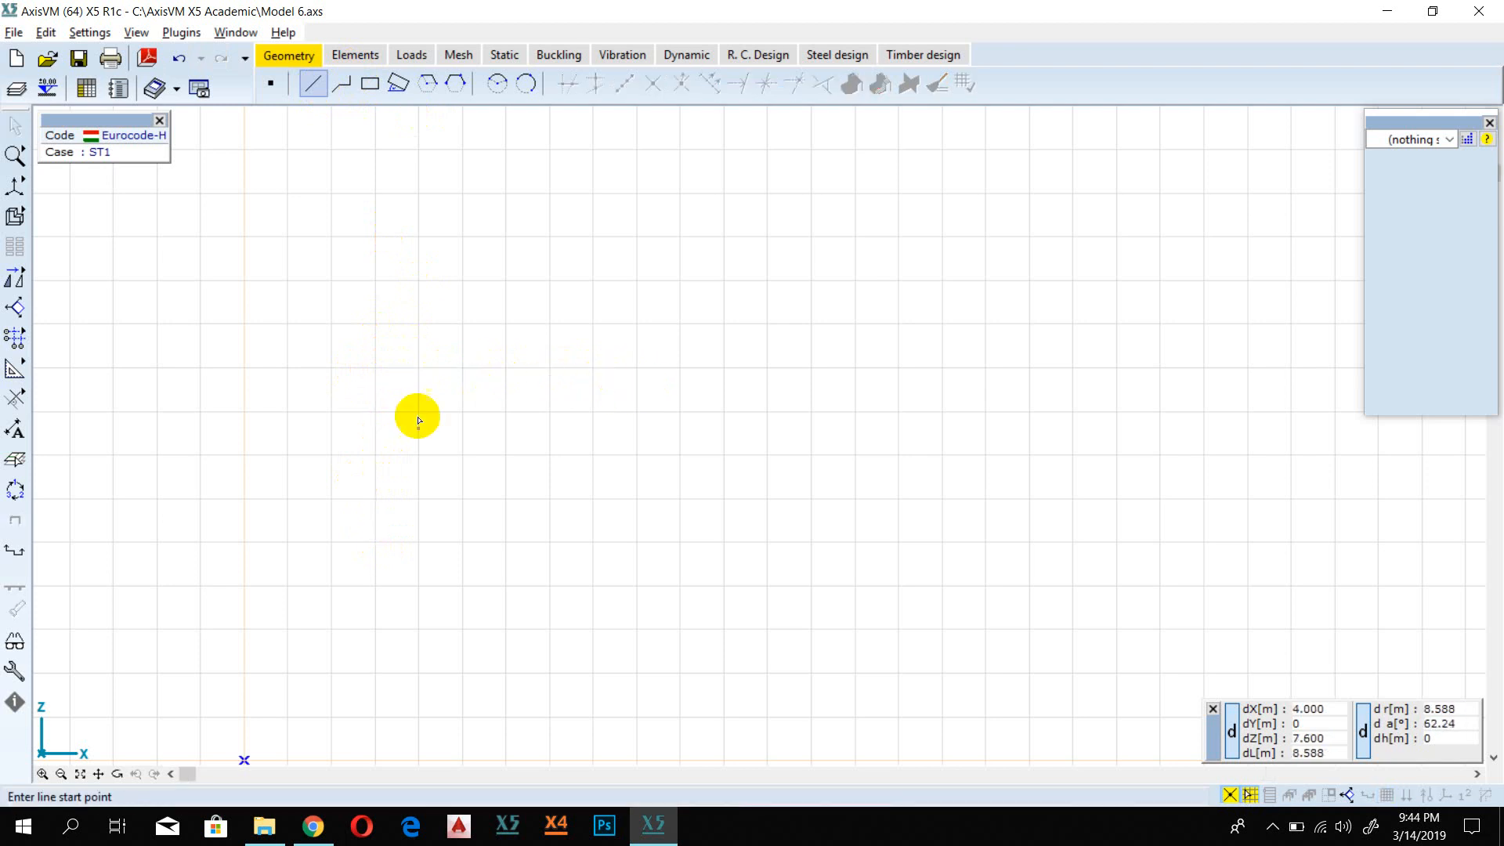
Step: Draw a 4 m vertical column line and two consecutive 3 m horizontal beam segments starting from its upper end
left_click(375, 542)
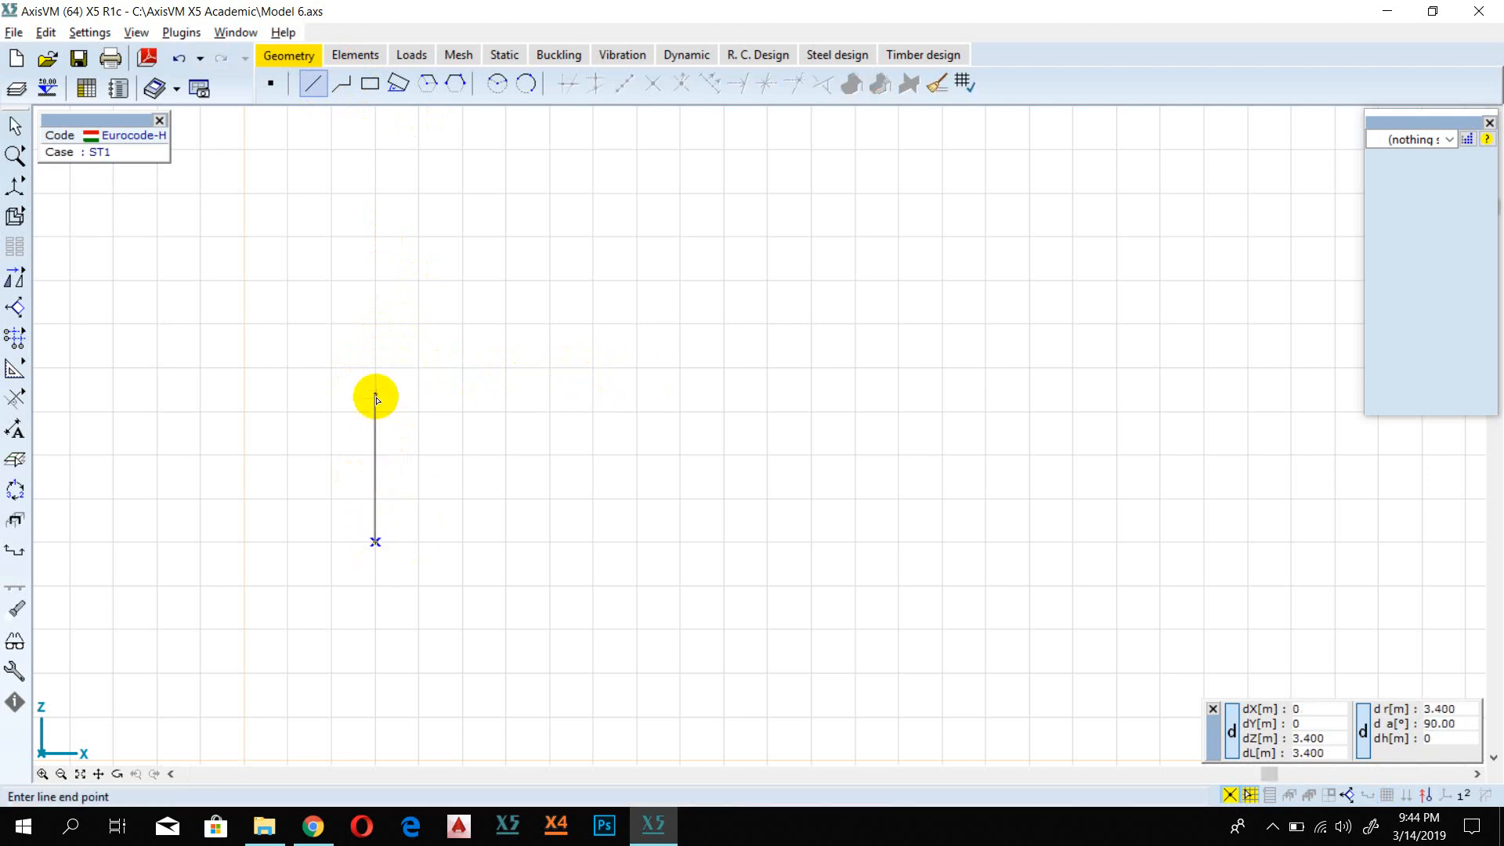
left_click(376, 368)
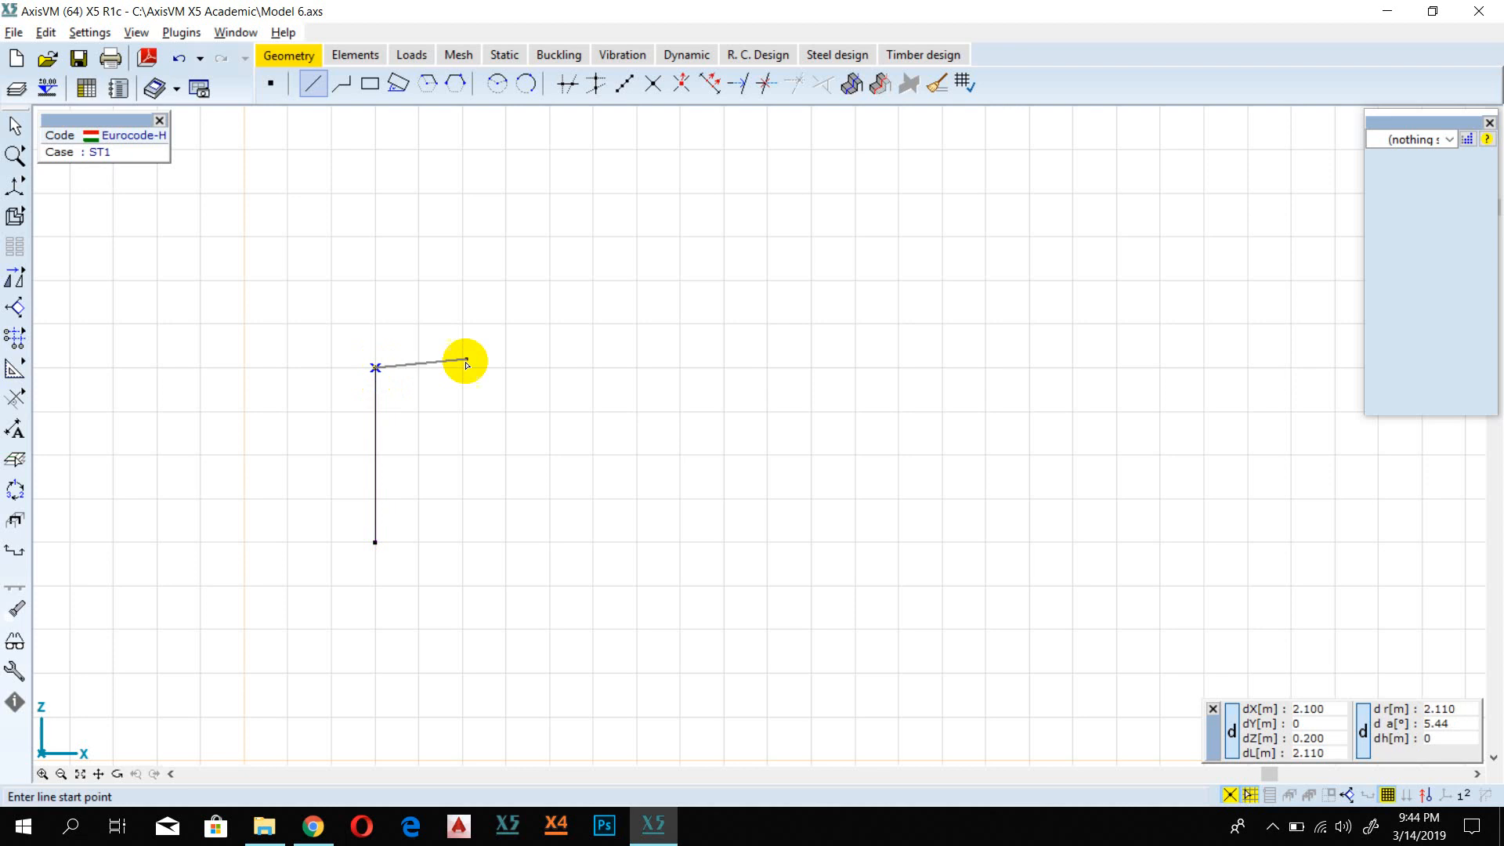
scroll(506, 369, "up", 3)
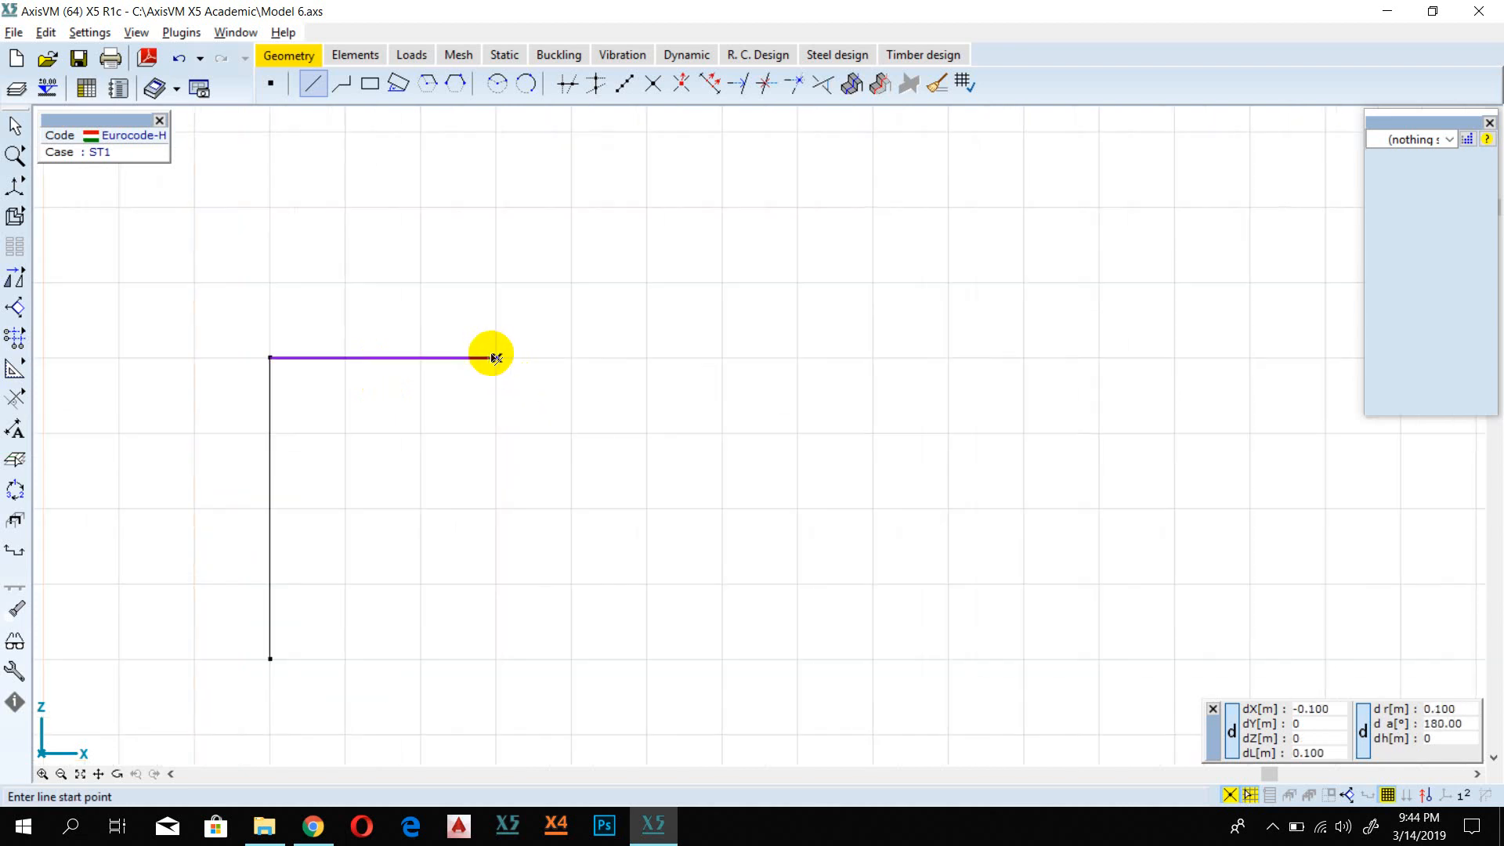
left_click(497, 357)
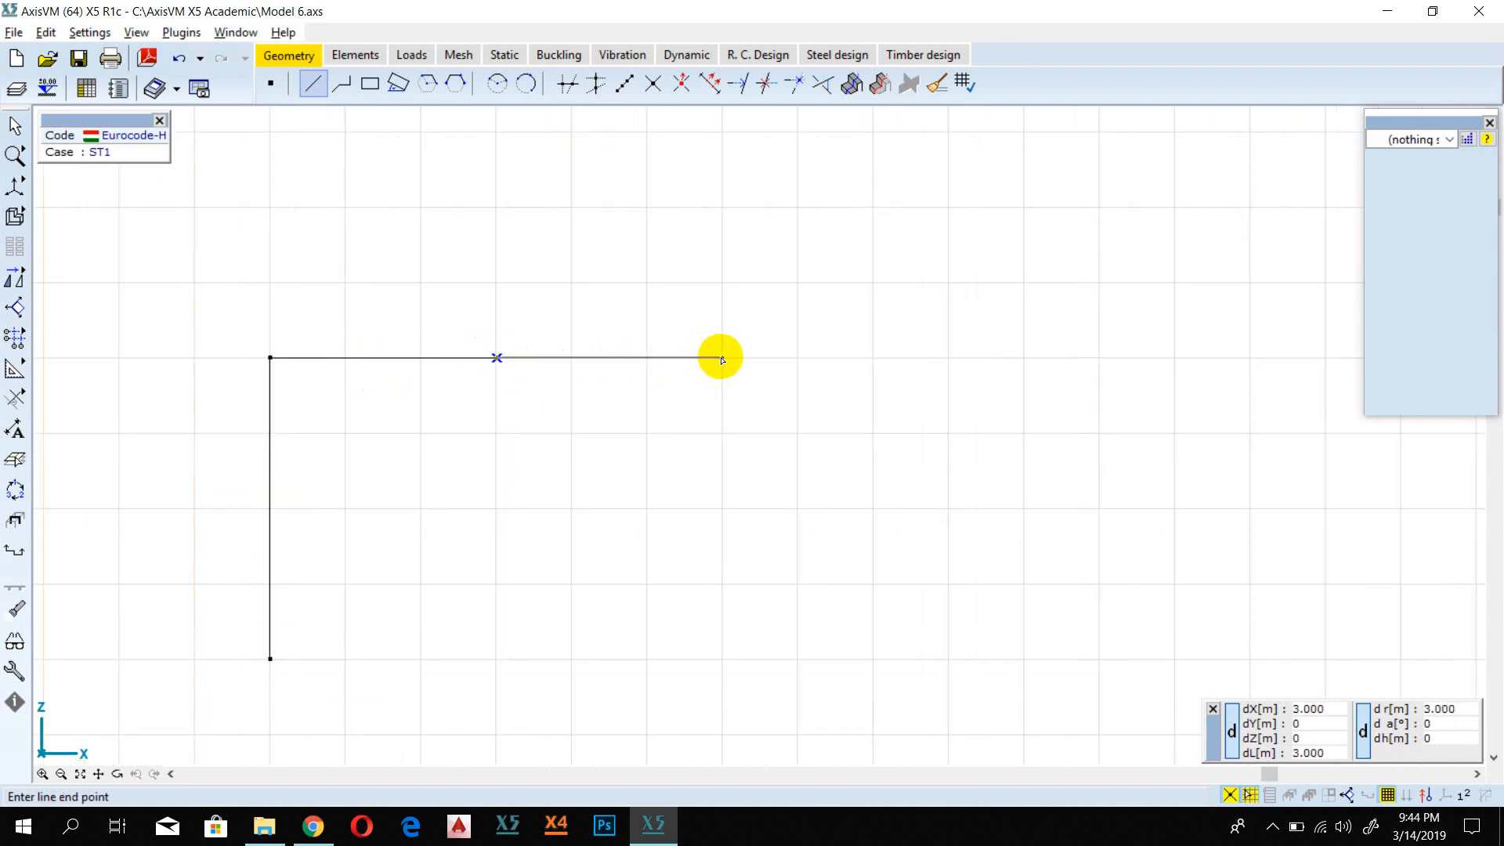
double_click(721, 358)
Step: Extend the beam with a 1 m overhang and draw a 4 m column line down from the overhang's inner end
left_click(721, 358)
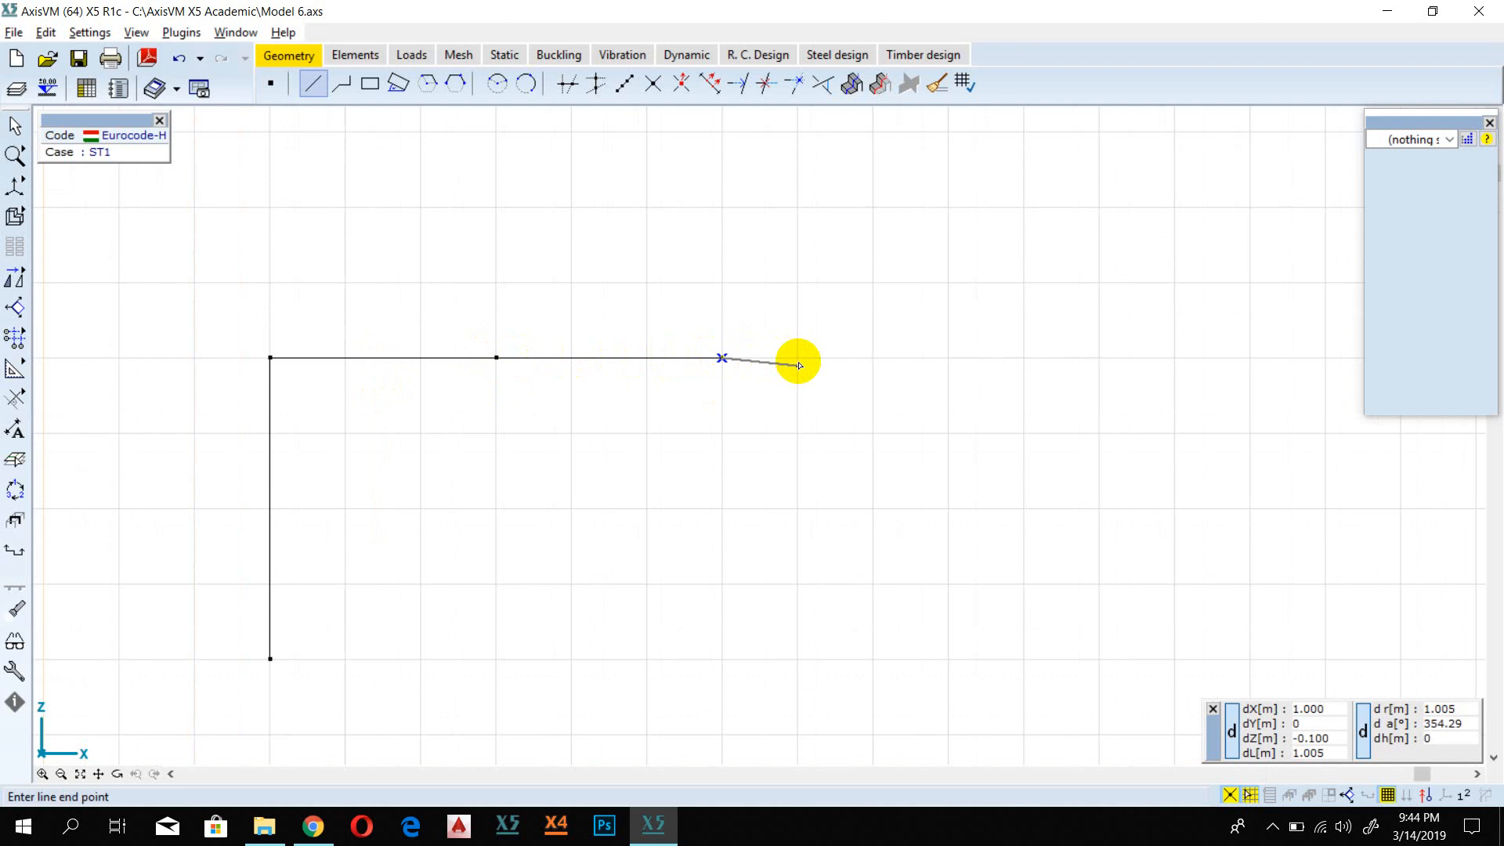
double_click(799, 357)
left_click(721, 358)
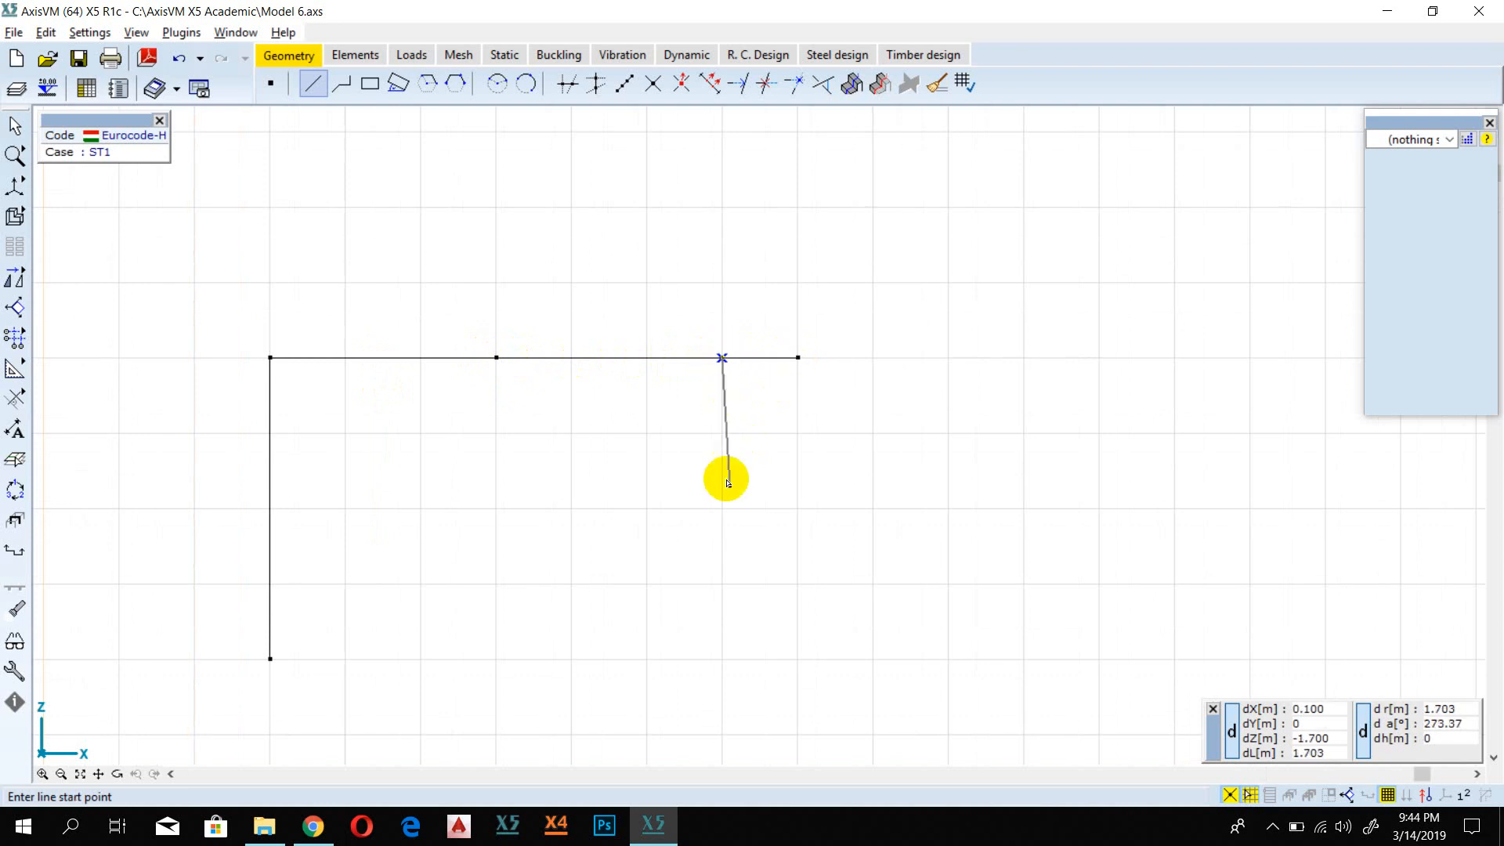
double_click(722, 659)
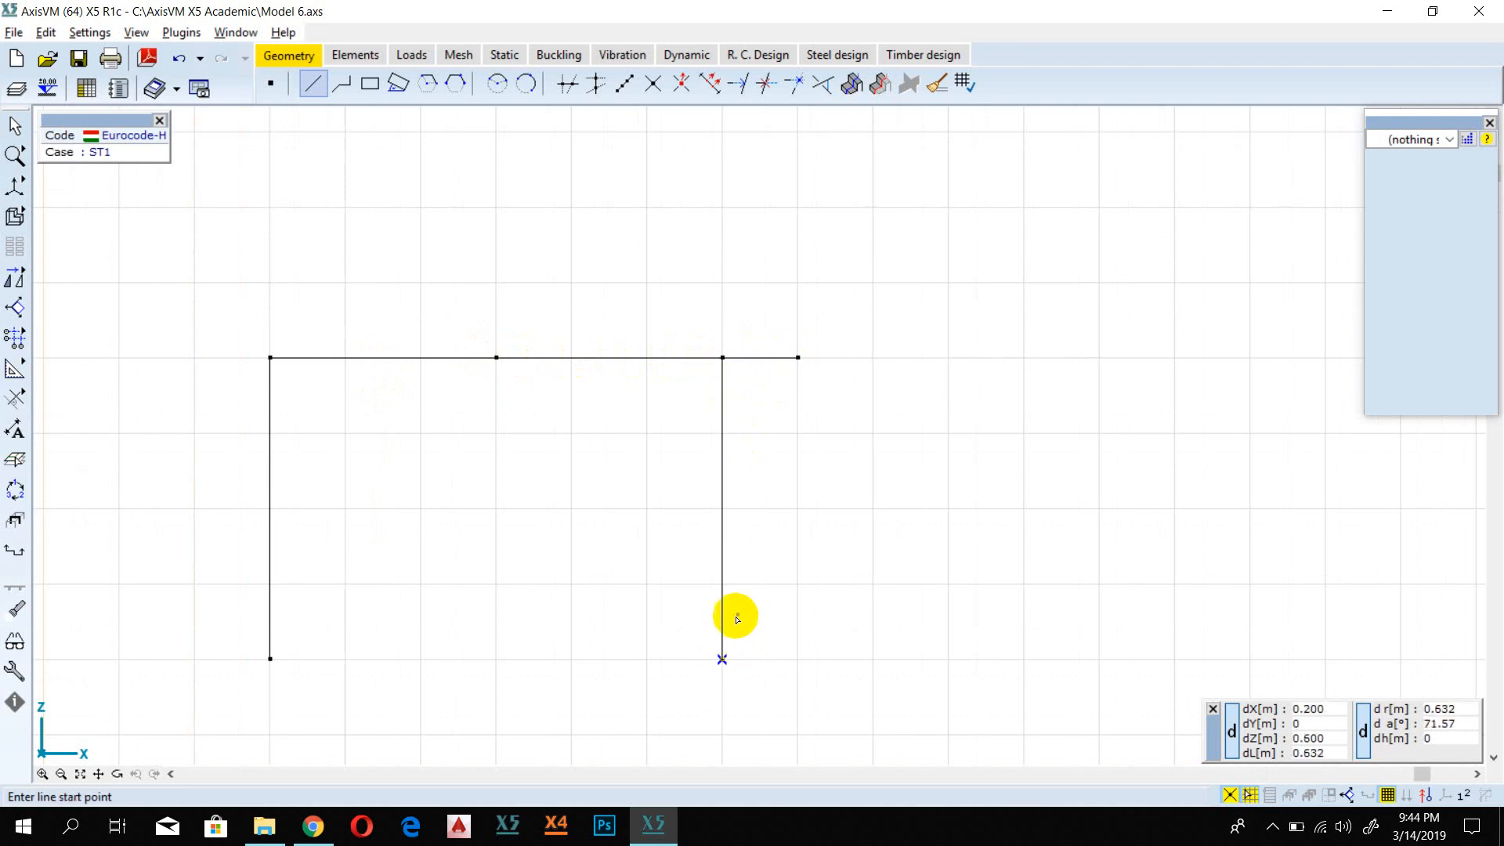
Step: Open the nodal support definition for the base nodes of both columns
scroll(731, 614, "down", 1)
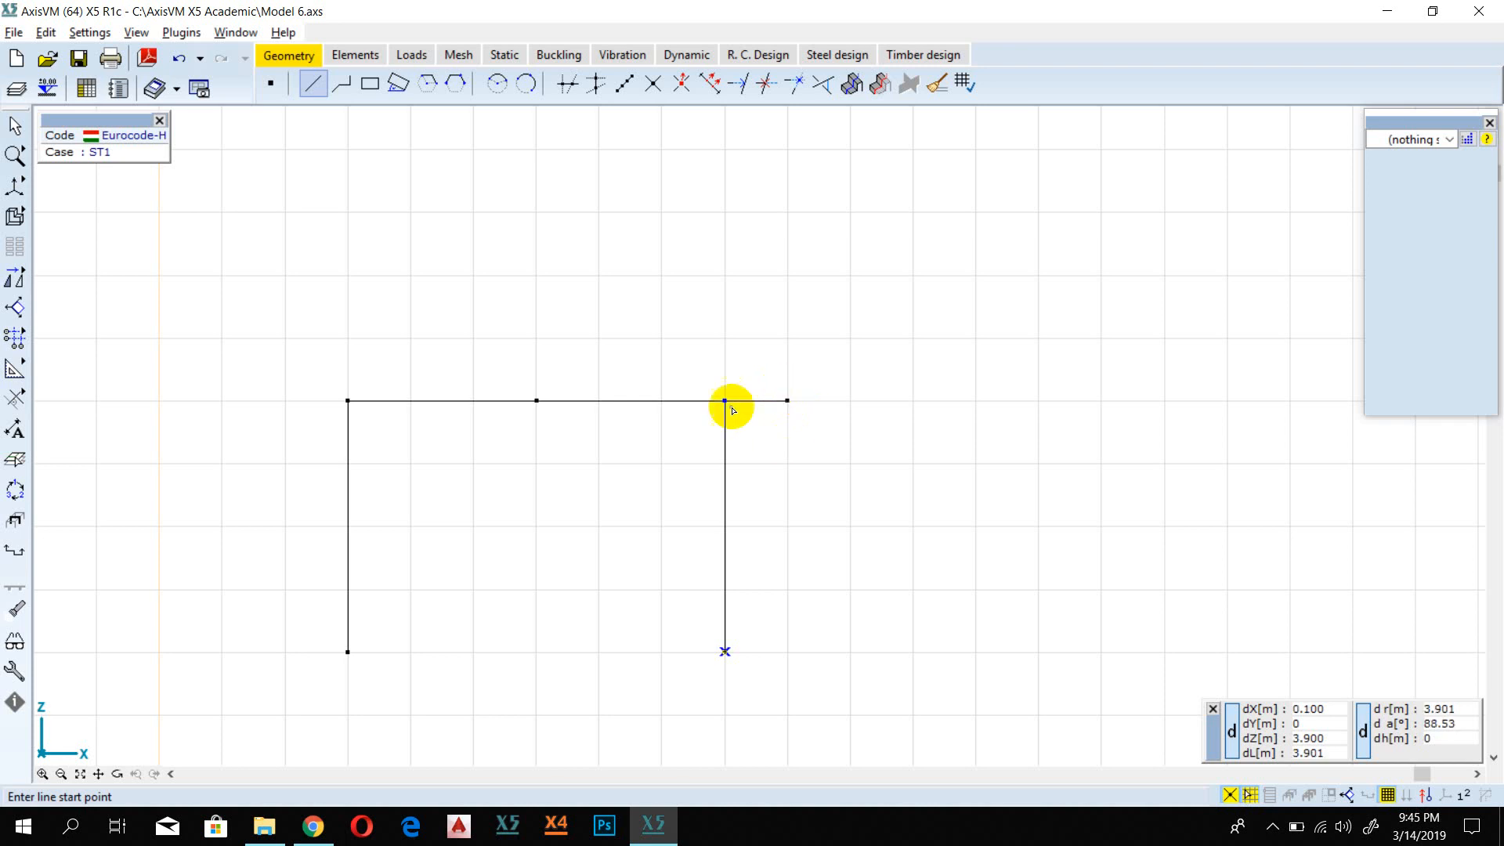
scroll(610, 403, "down", 1)
scroll(596, 415, "up", 1)
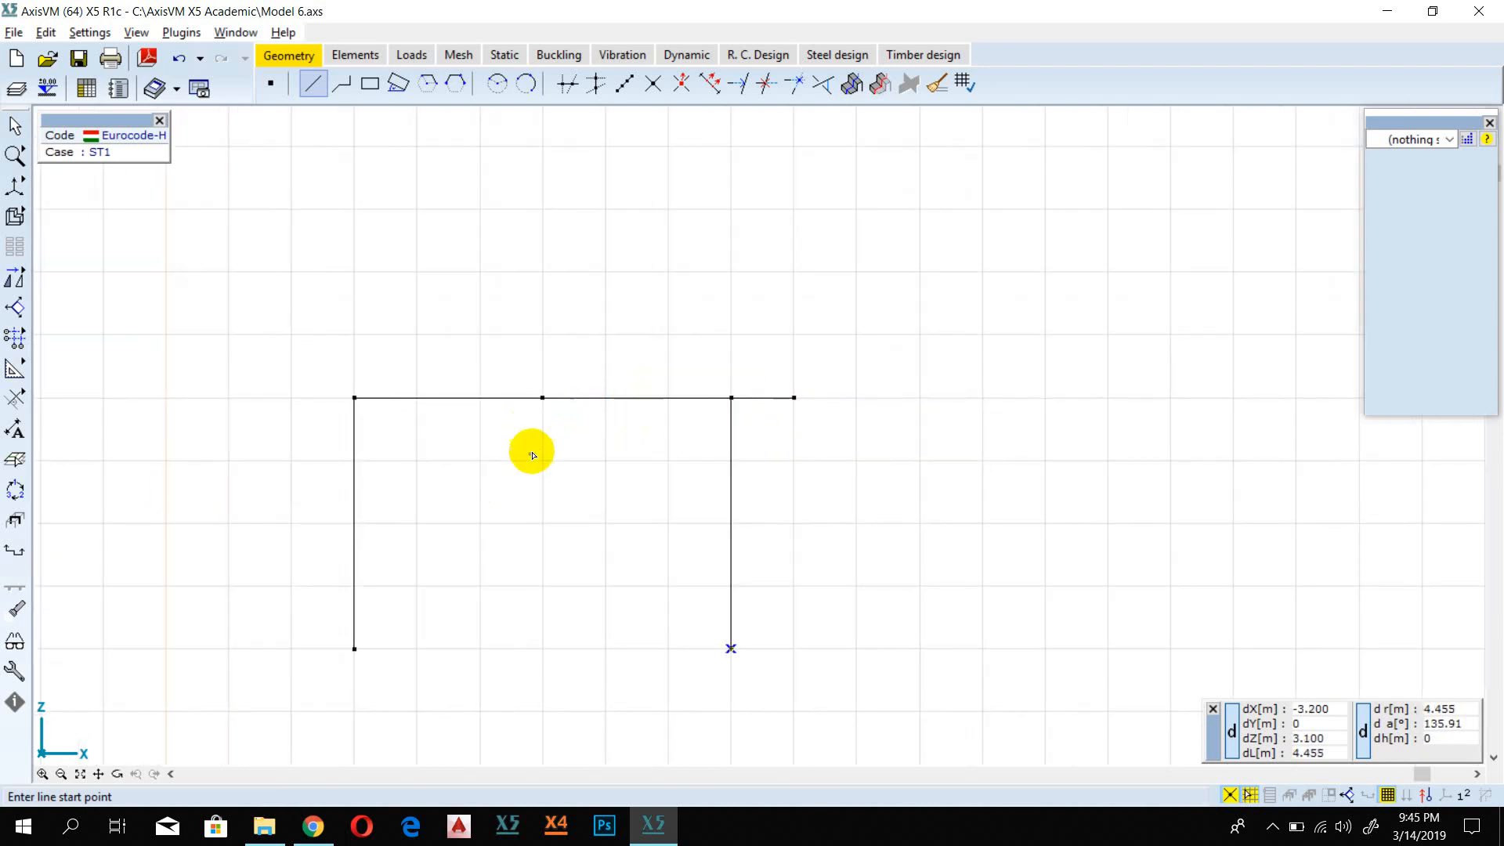
mouse_move(531, 450)
middle_mouse_down()
mouse_move(568, 370)
mouse_move(560, 333)
middle_mouse_up()
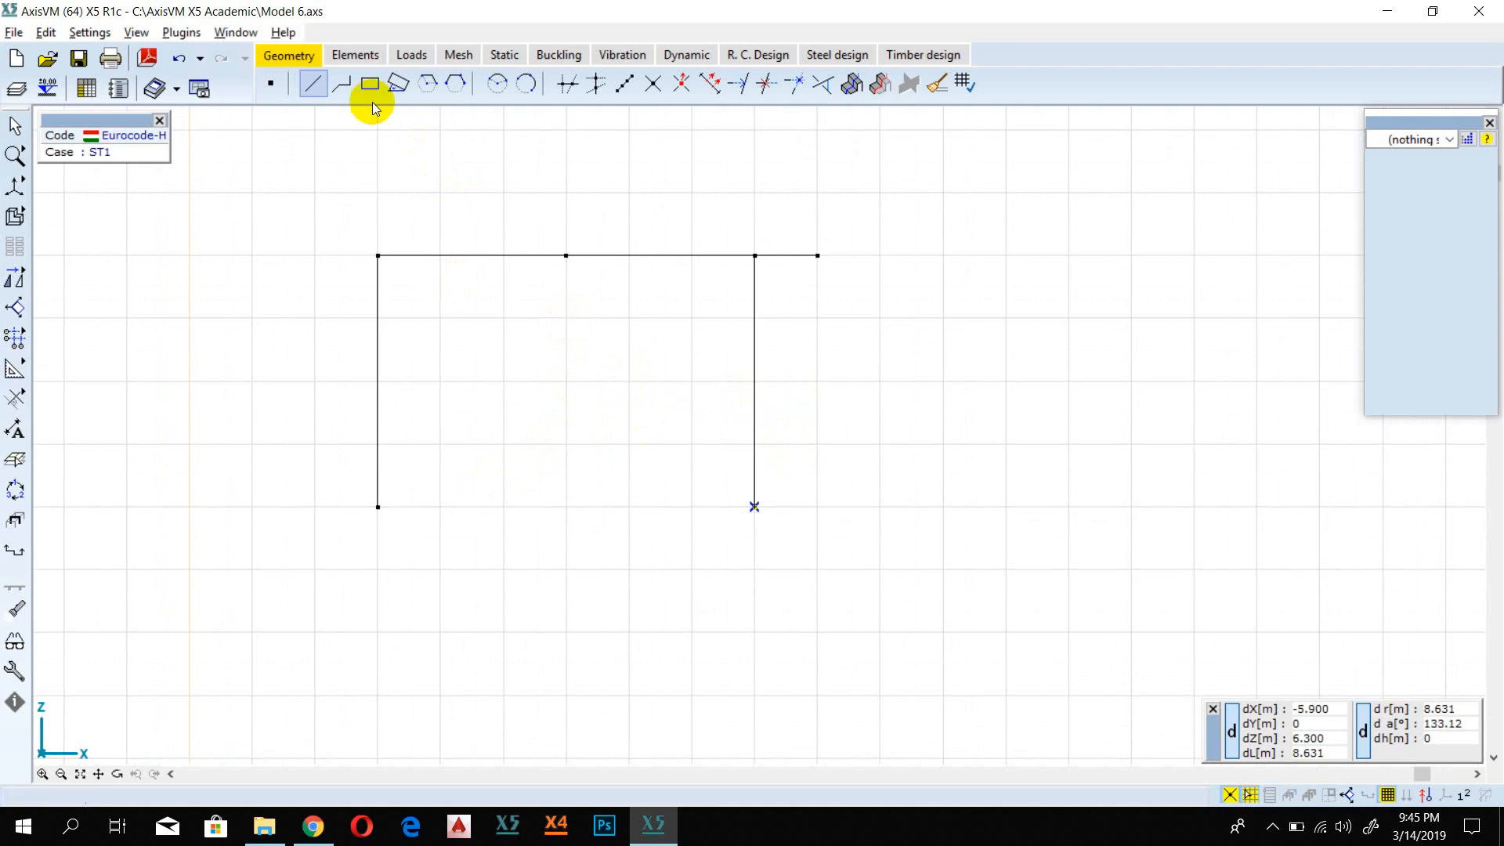
left_click(357, 54)
left_click(568, 85)
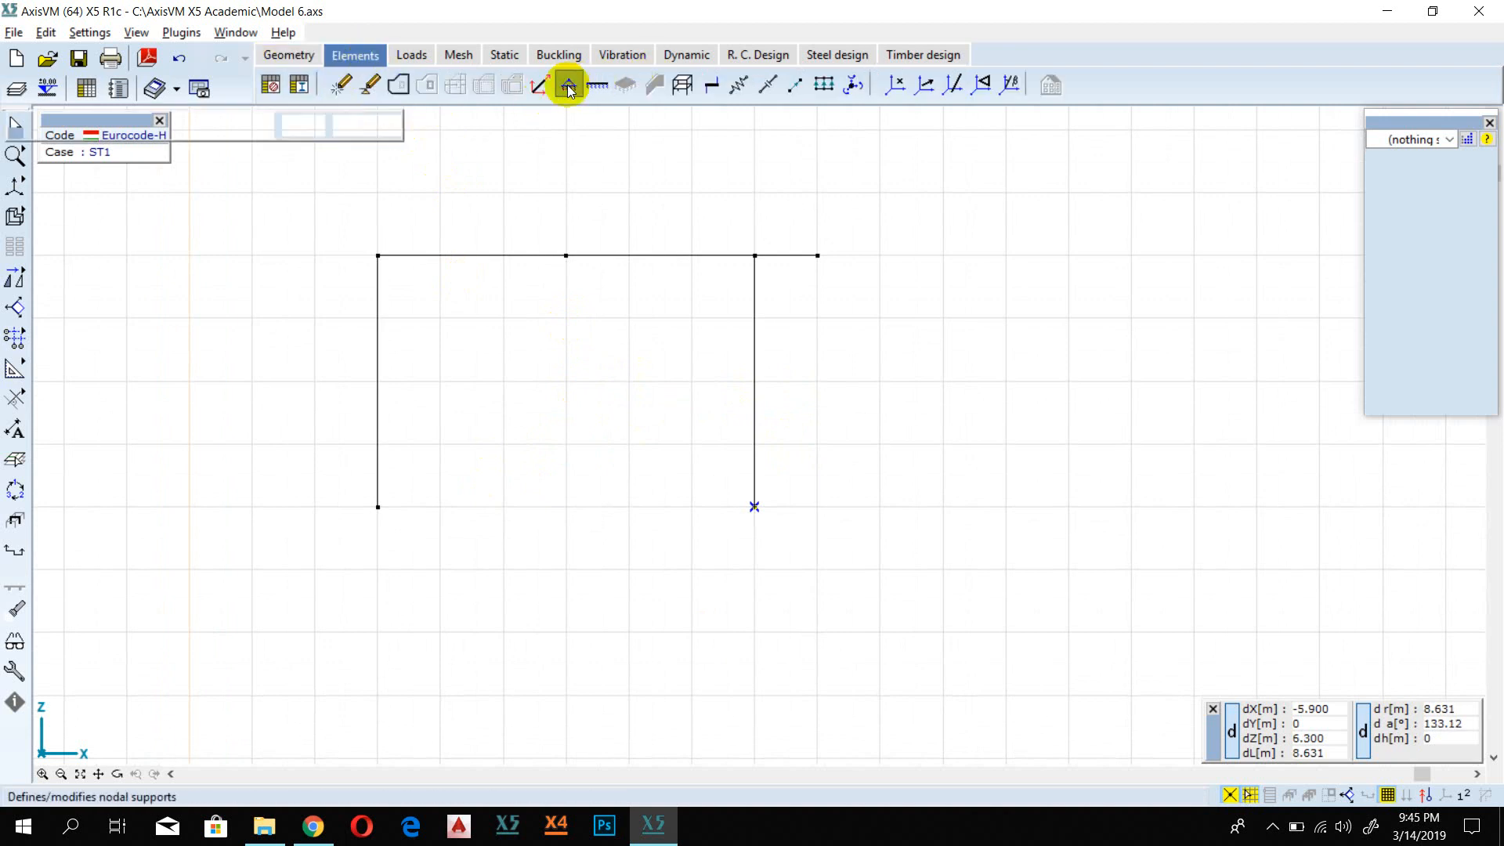
left_click(377, 506)
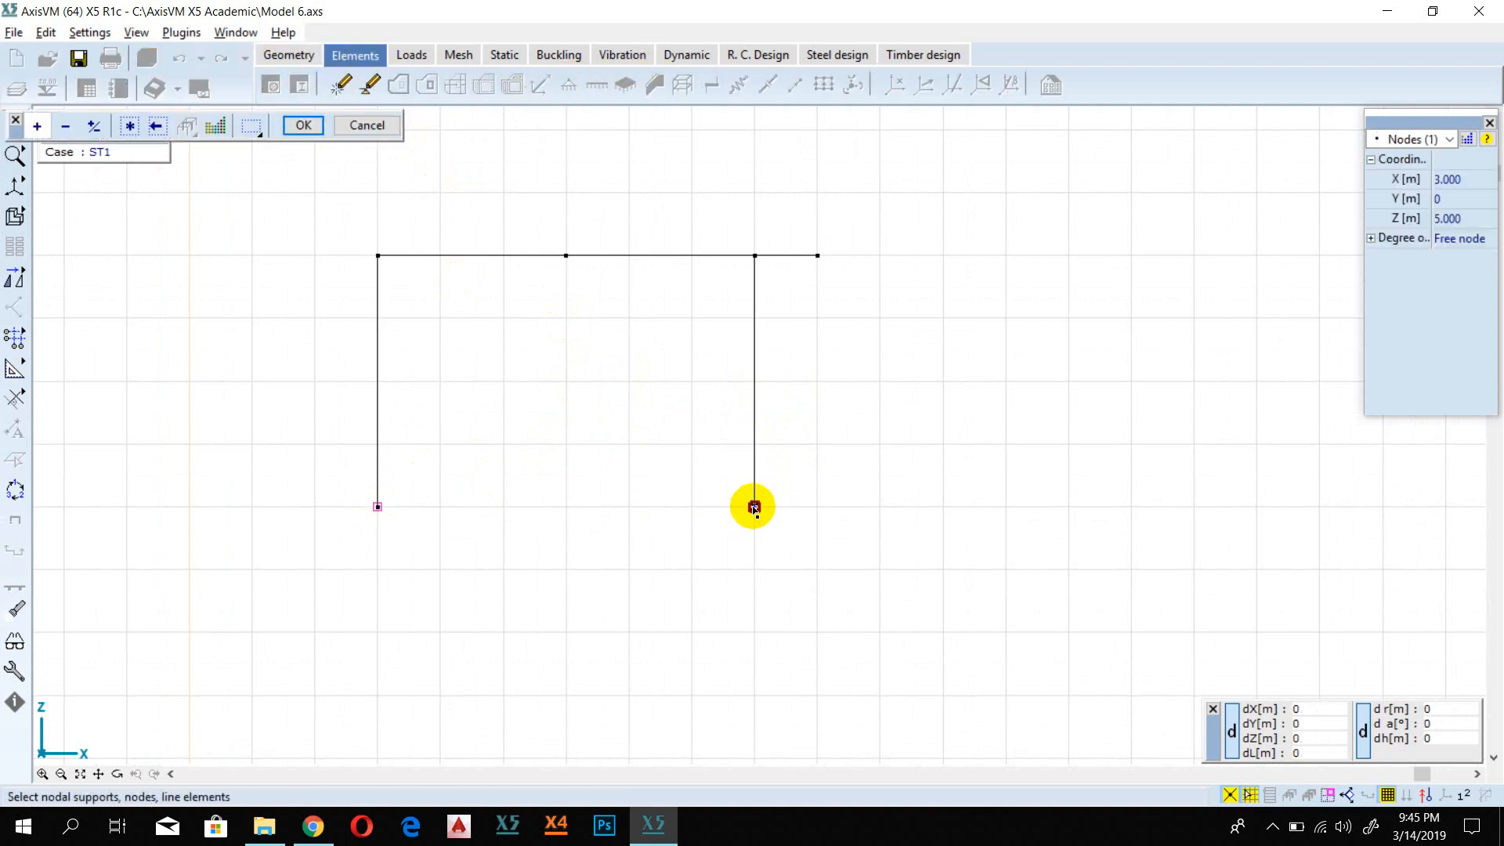
left_click(755, 507)
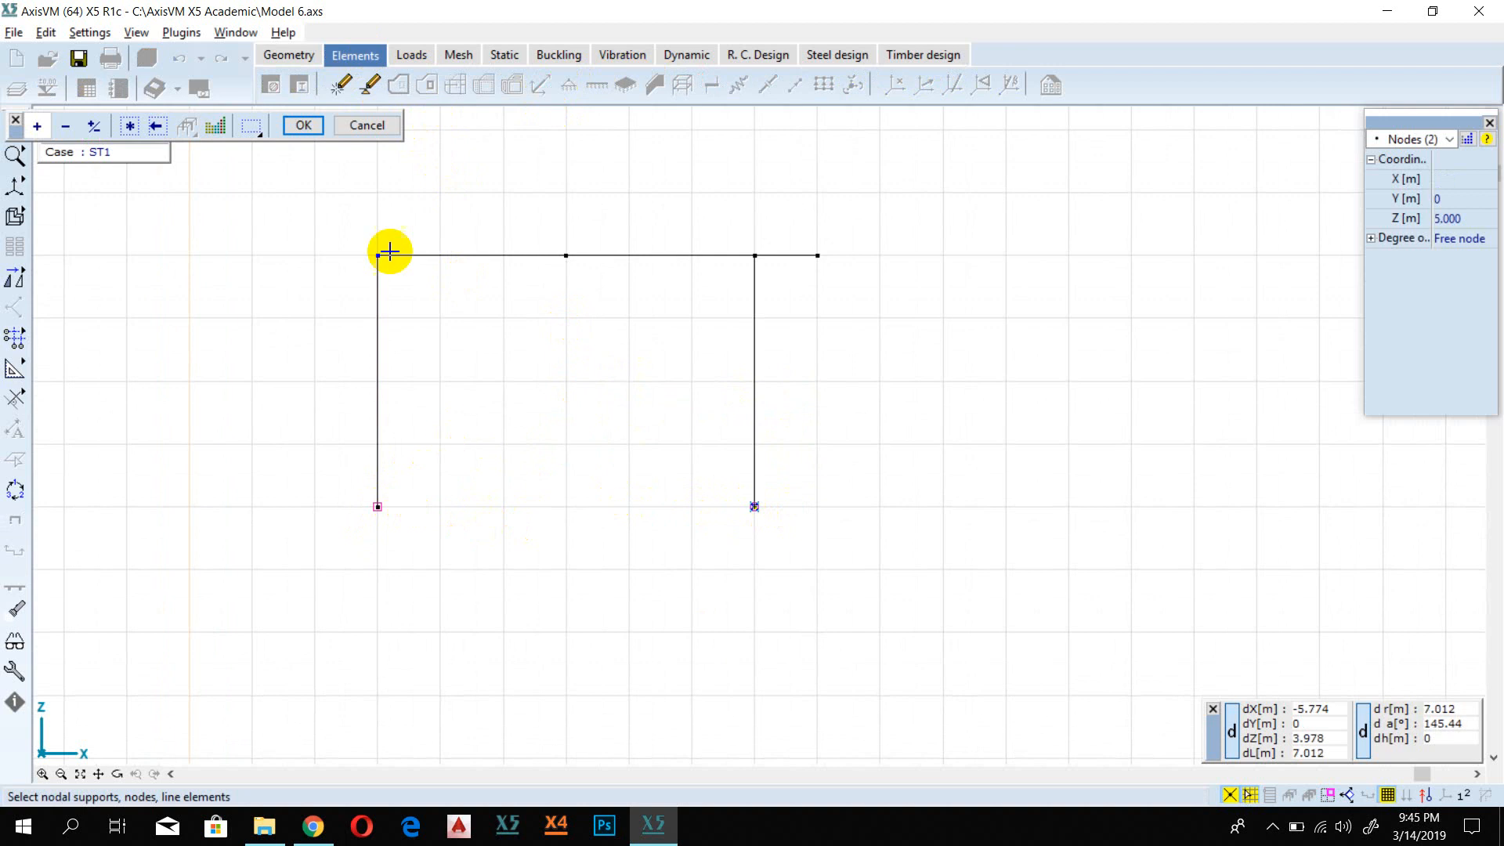
left_click(304, 126)
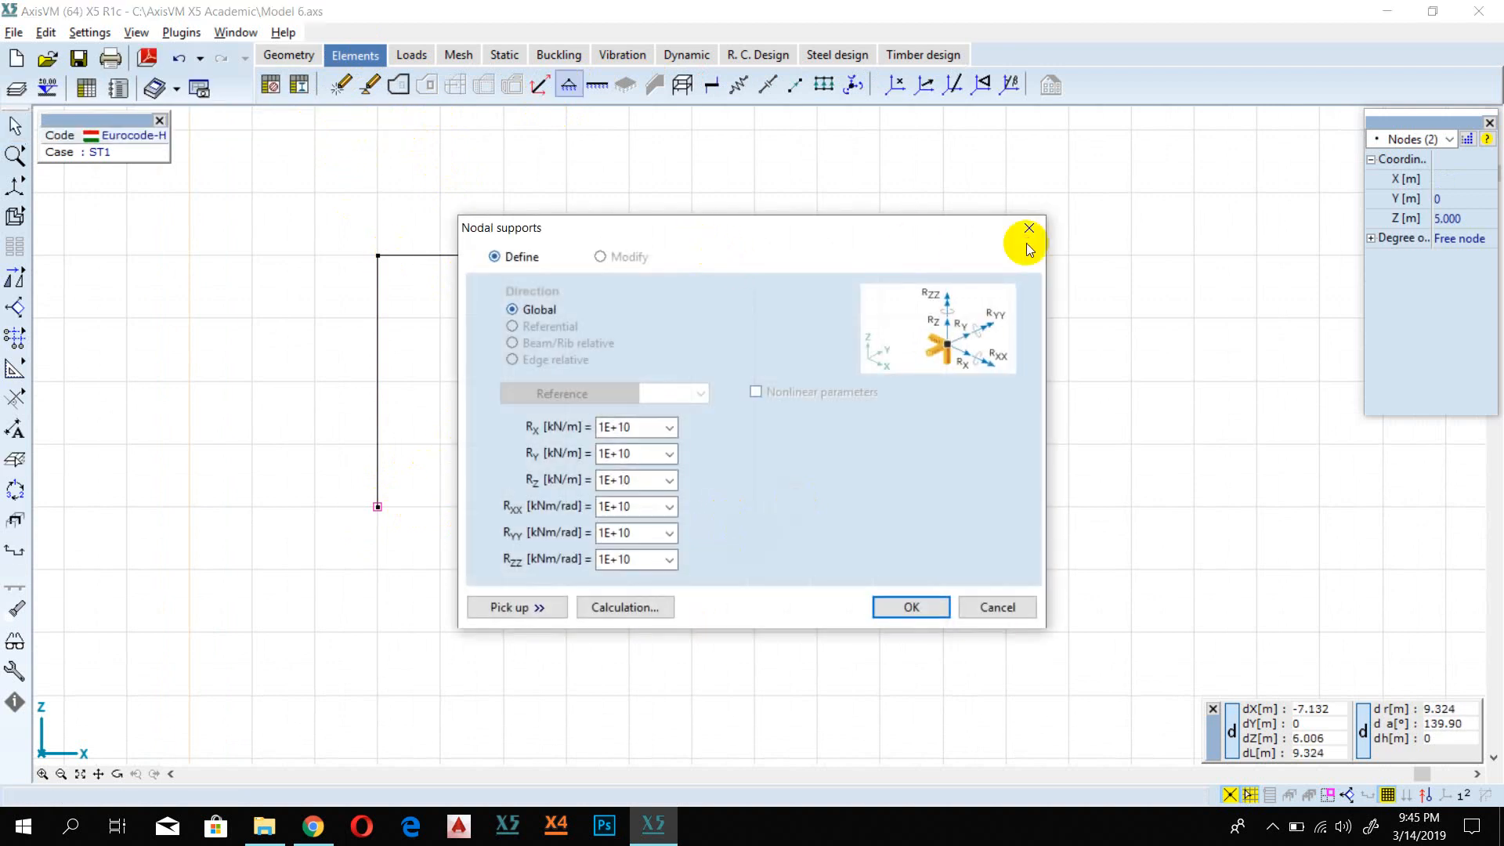
left_click_drag(639, 228, 1108, 251)
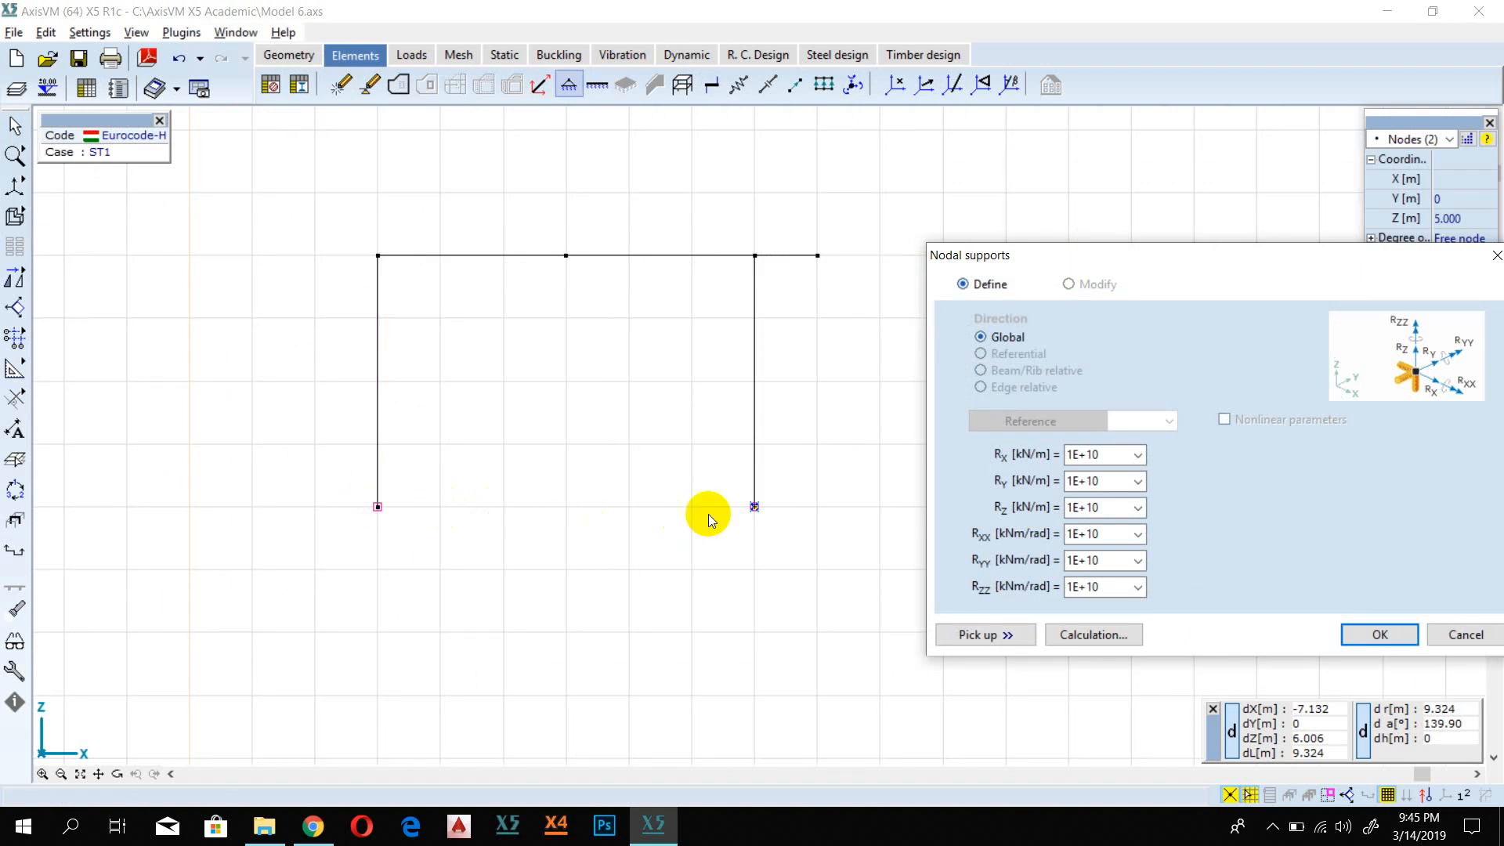
left_click_drag(1141, 246, 571, 203)
left_click(517, 410)
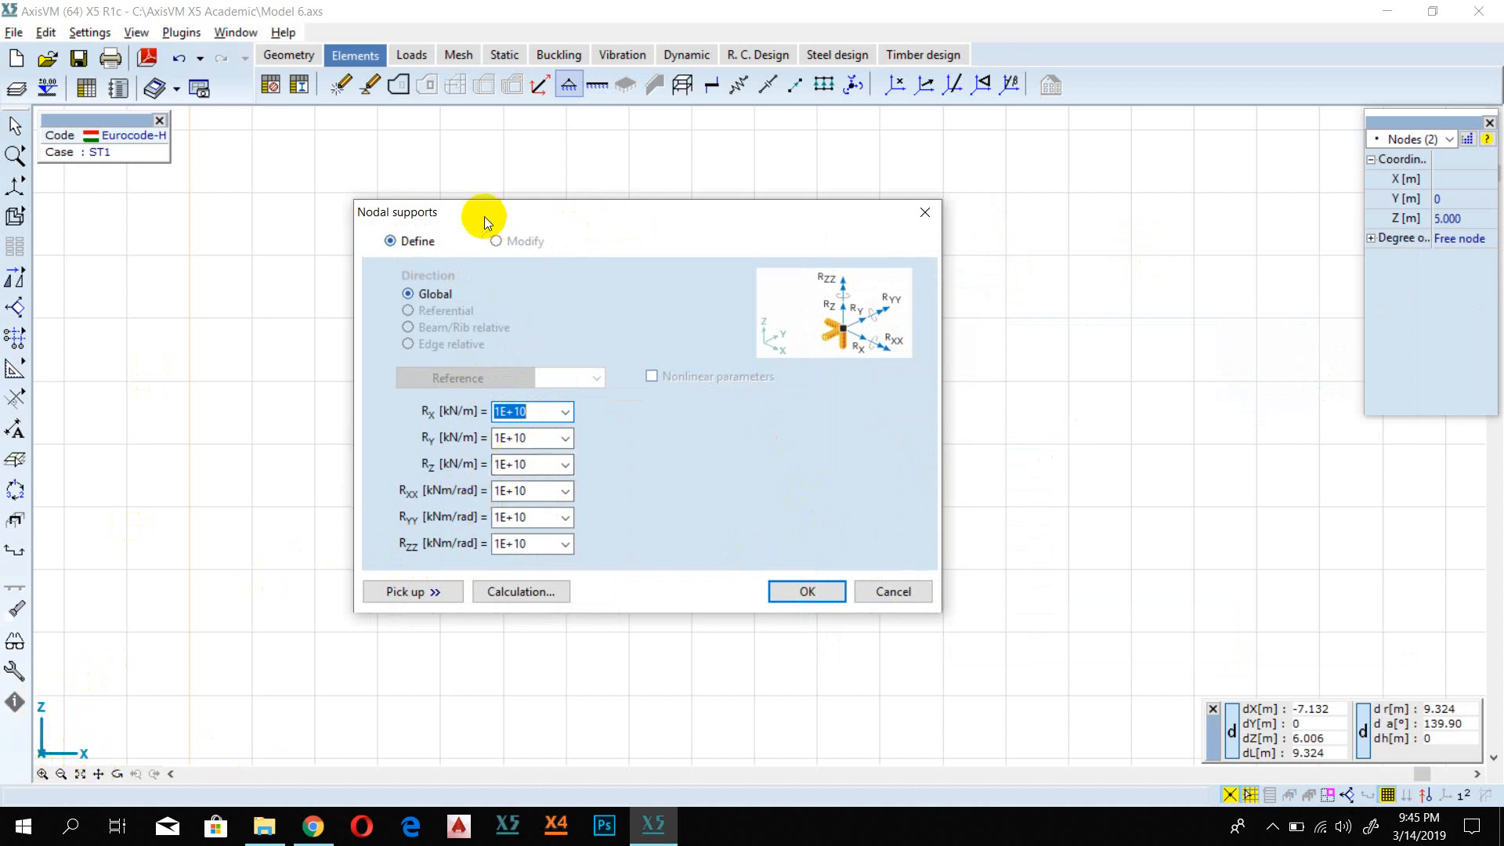
left_click_drag(485, 213, 760, 293)
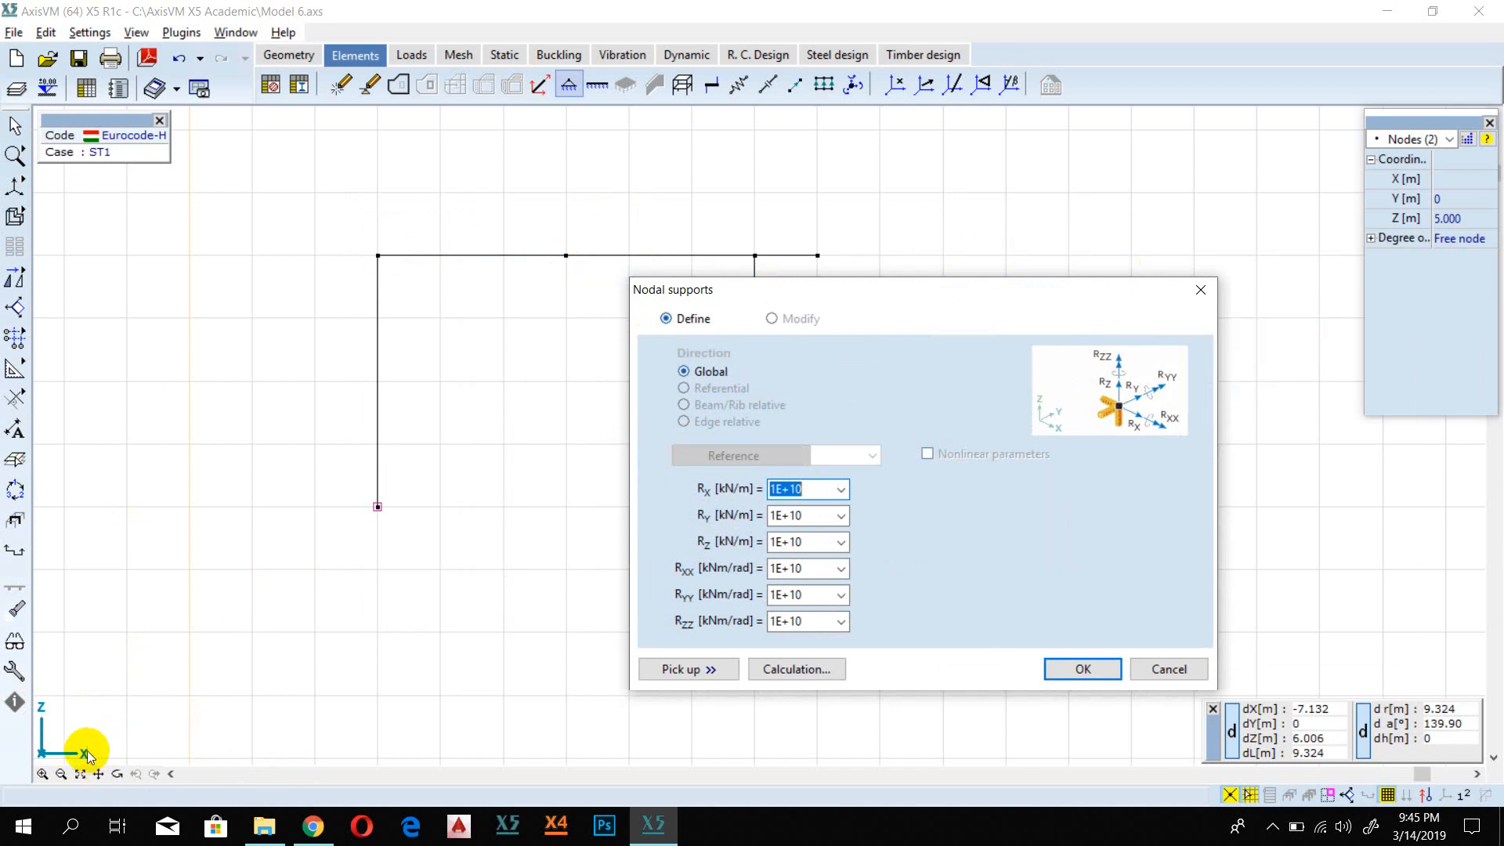
Step: Set the support stiffnesses RY, RXX, RYY and RZZ to 0 and apply the supports to both column bases
left_click(788, 515)
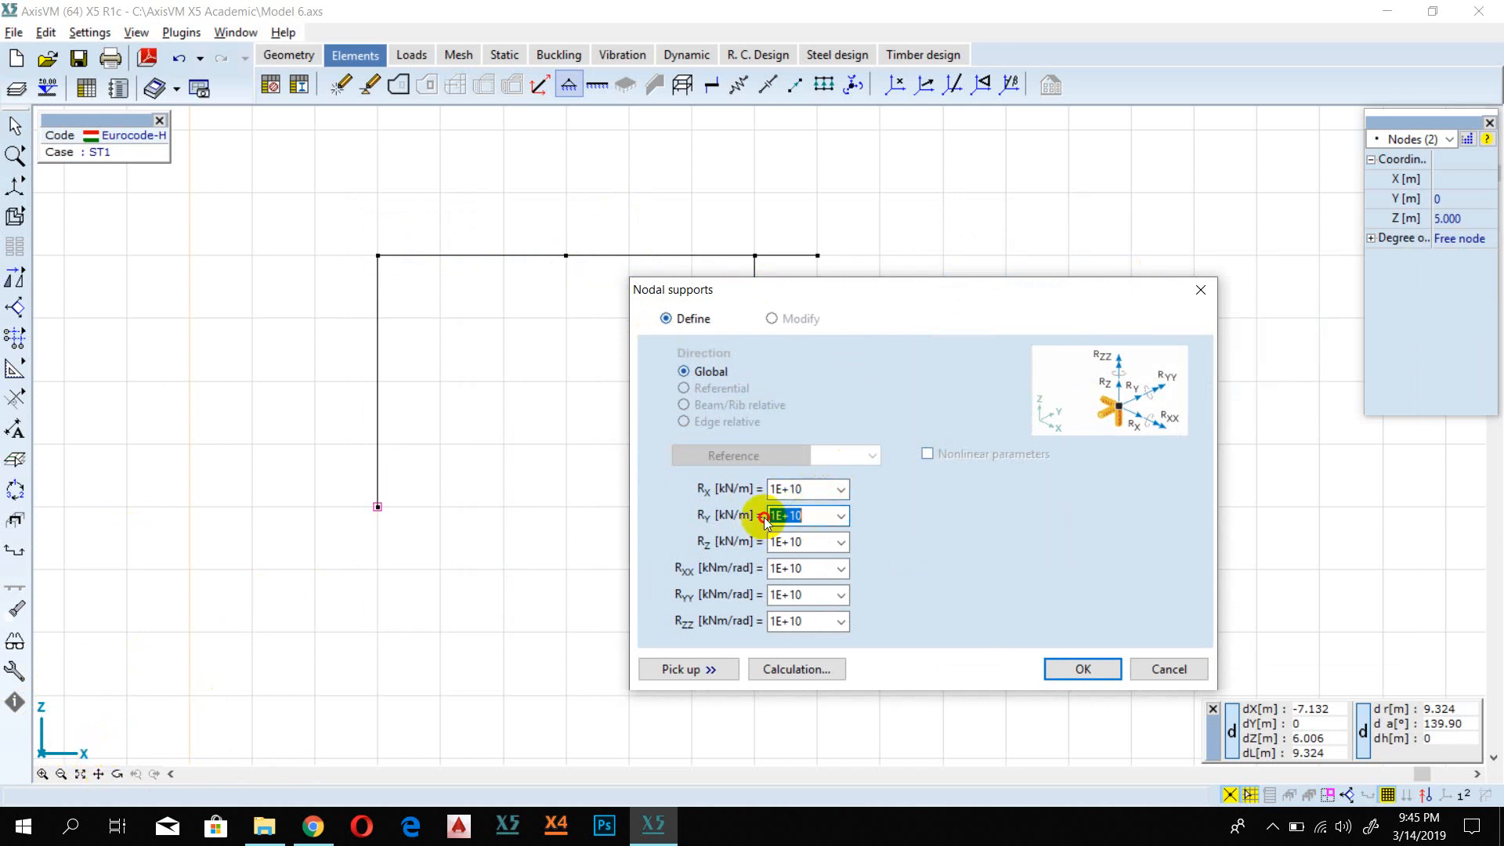
type("0")
left_click(798, 568)
type("0")
left_click(795, 596)
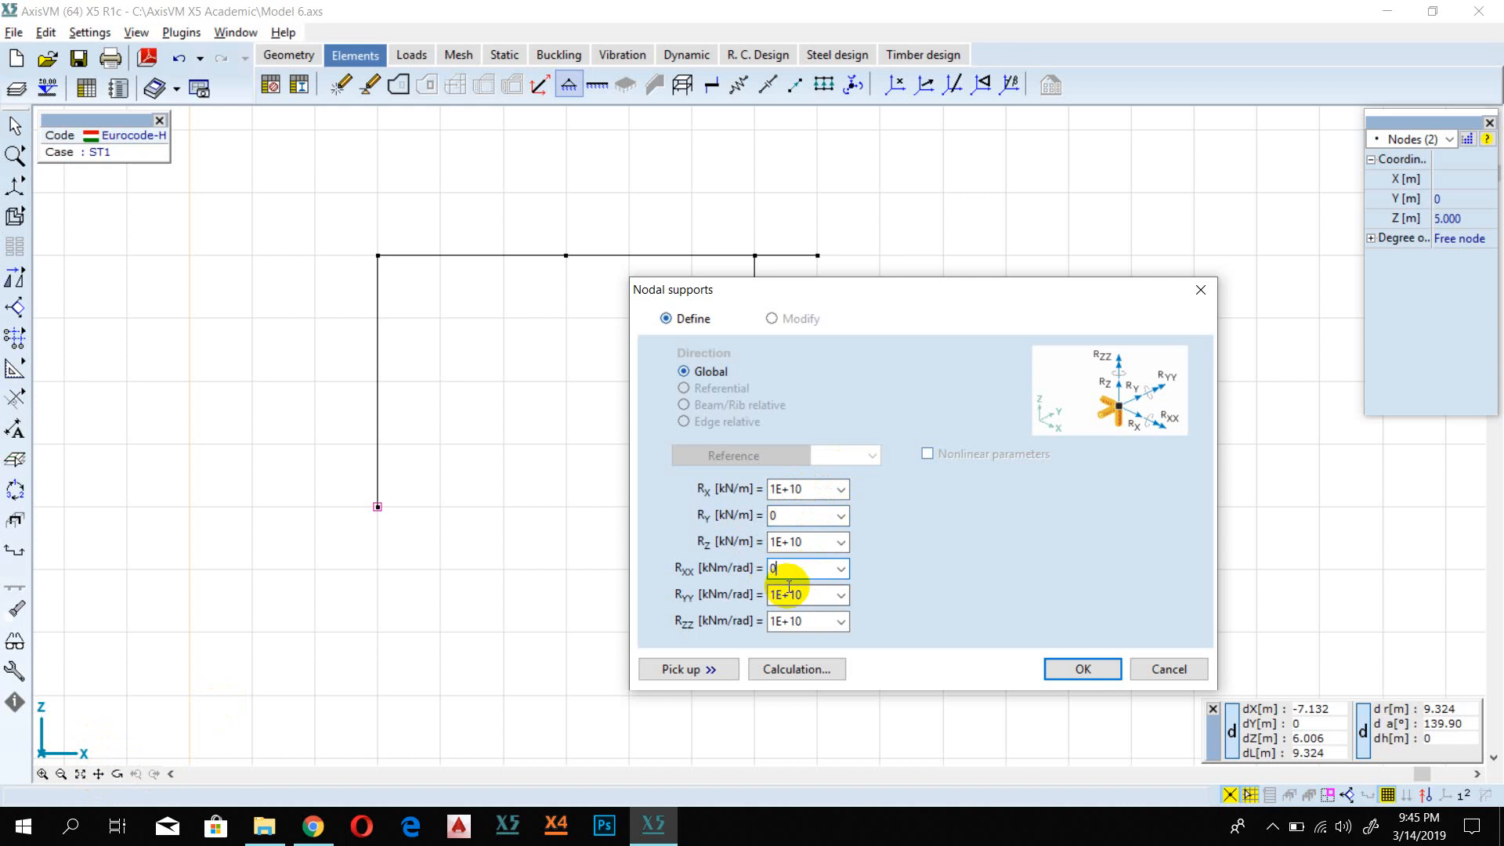
type("0")
left_click(803, 621)
type("0")
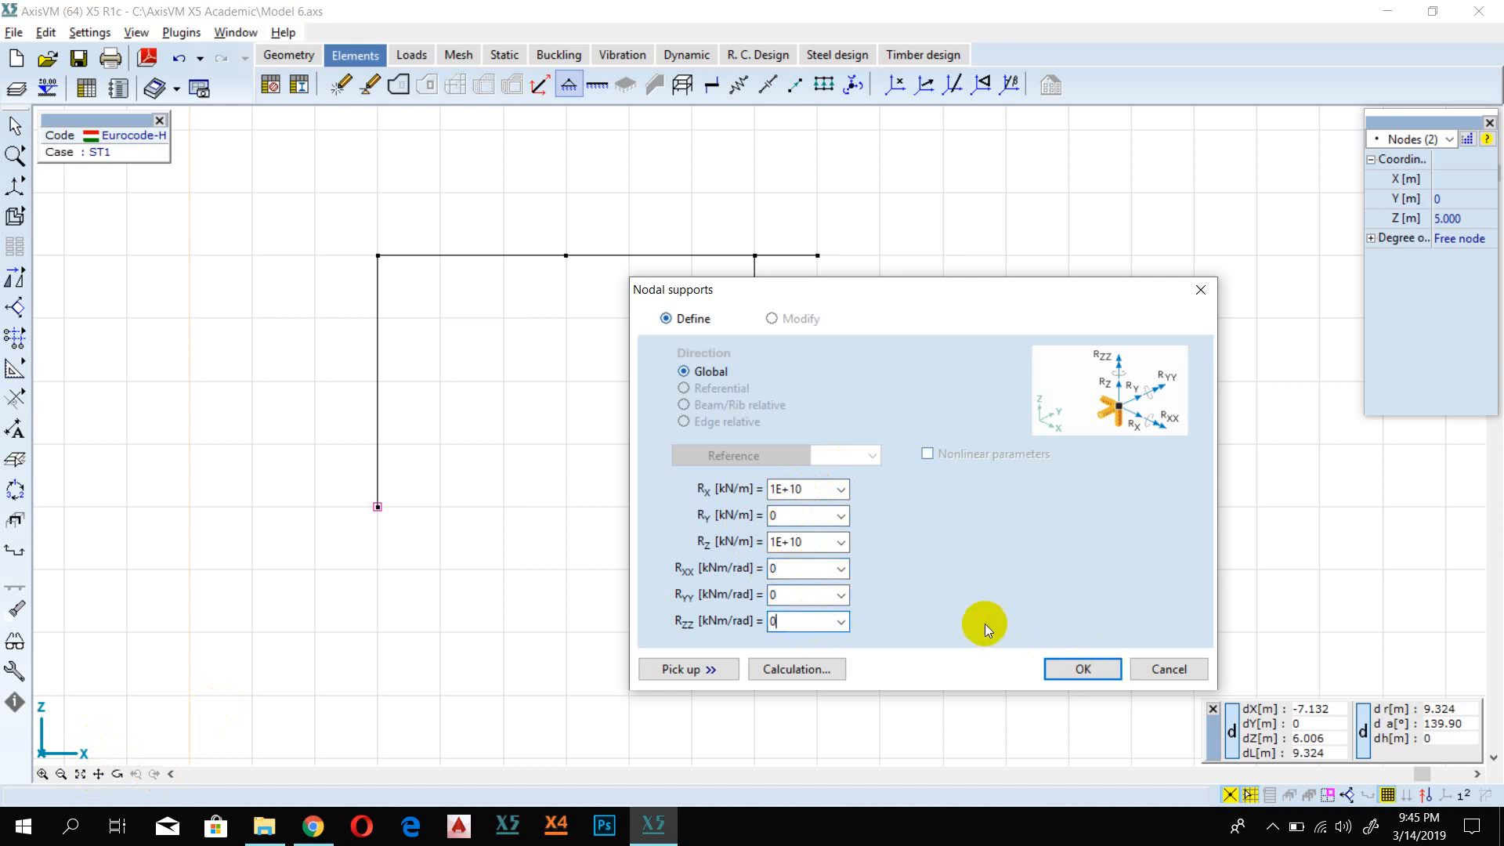
left_click(1083, 670)
Step: Set the degrees of freedom of all nodes to Frame in X-Z plane
scroll(691, 493, "up", 1)
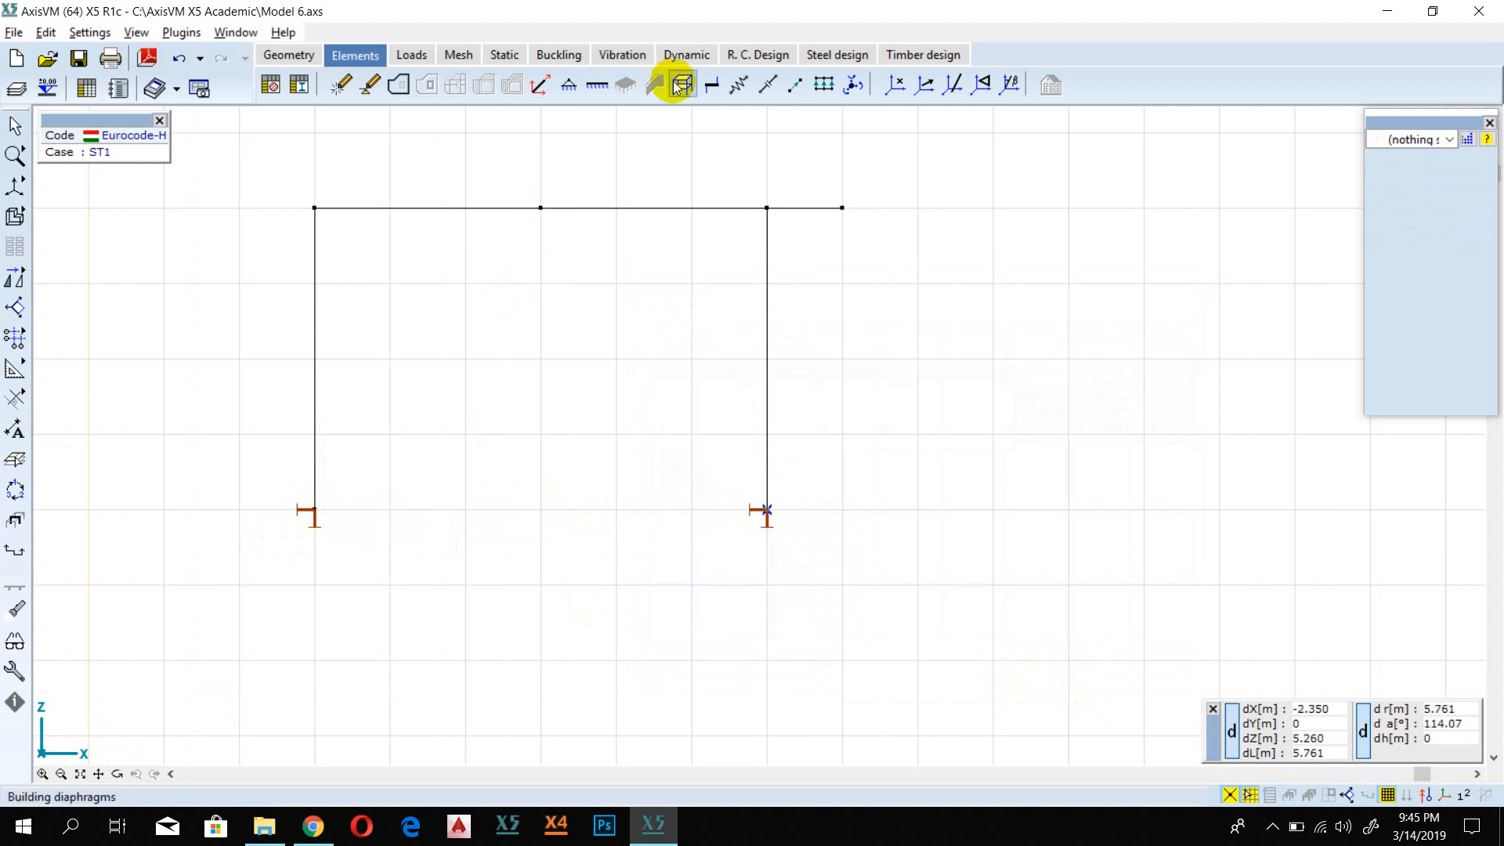
left_click(850, 86)
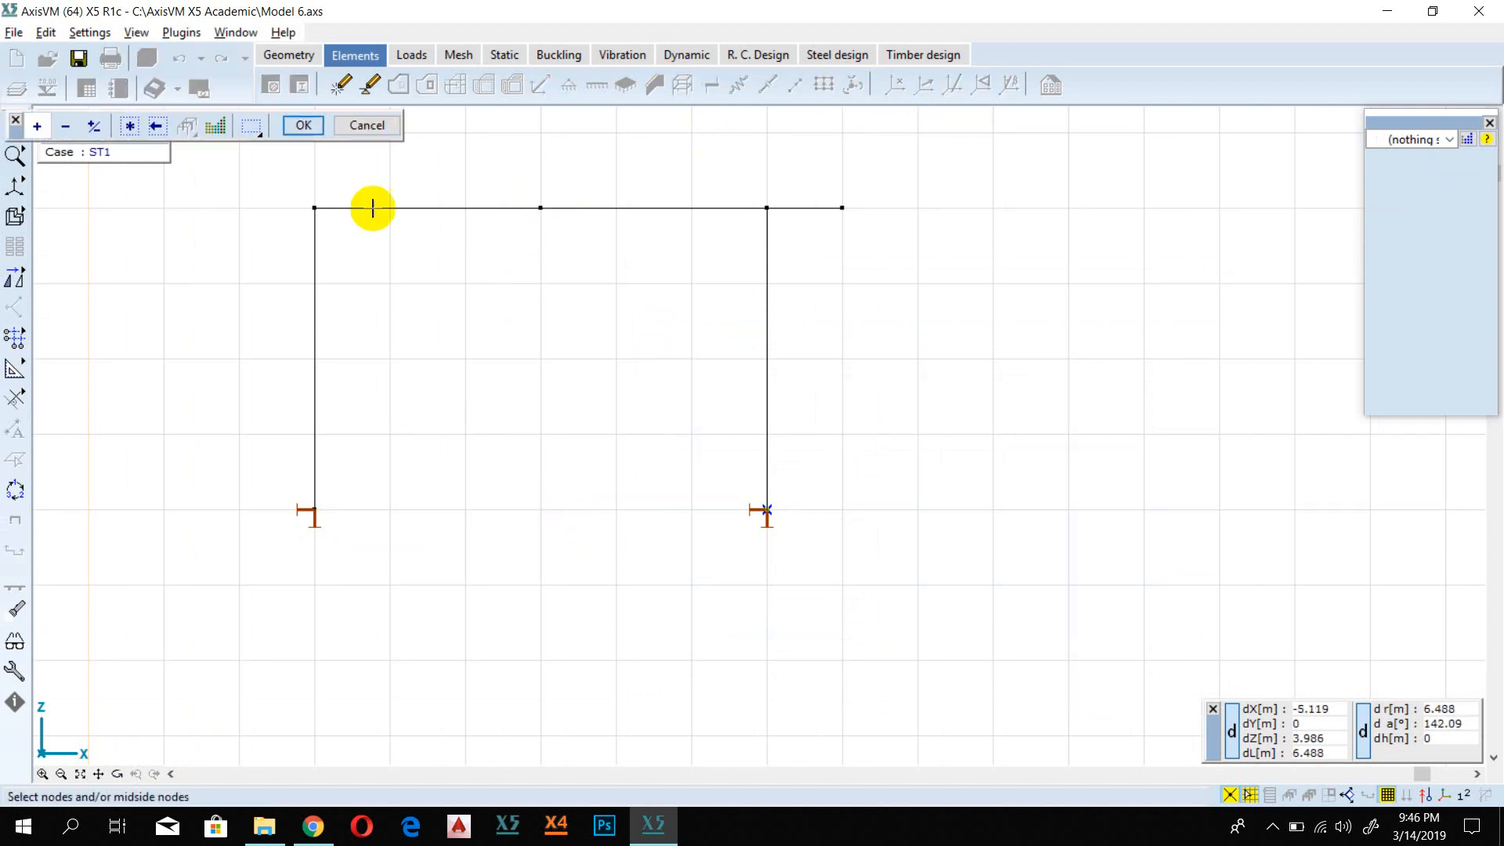
left_click(130, 126)
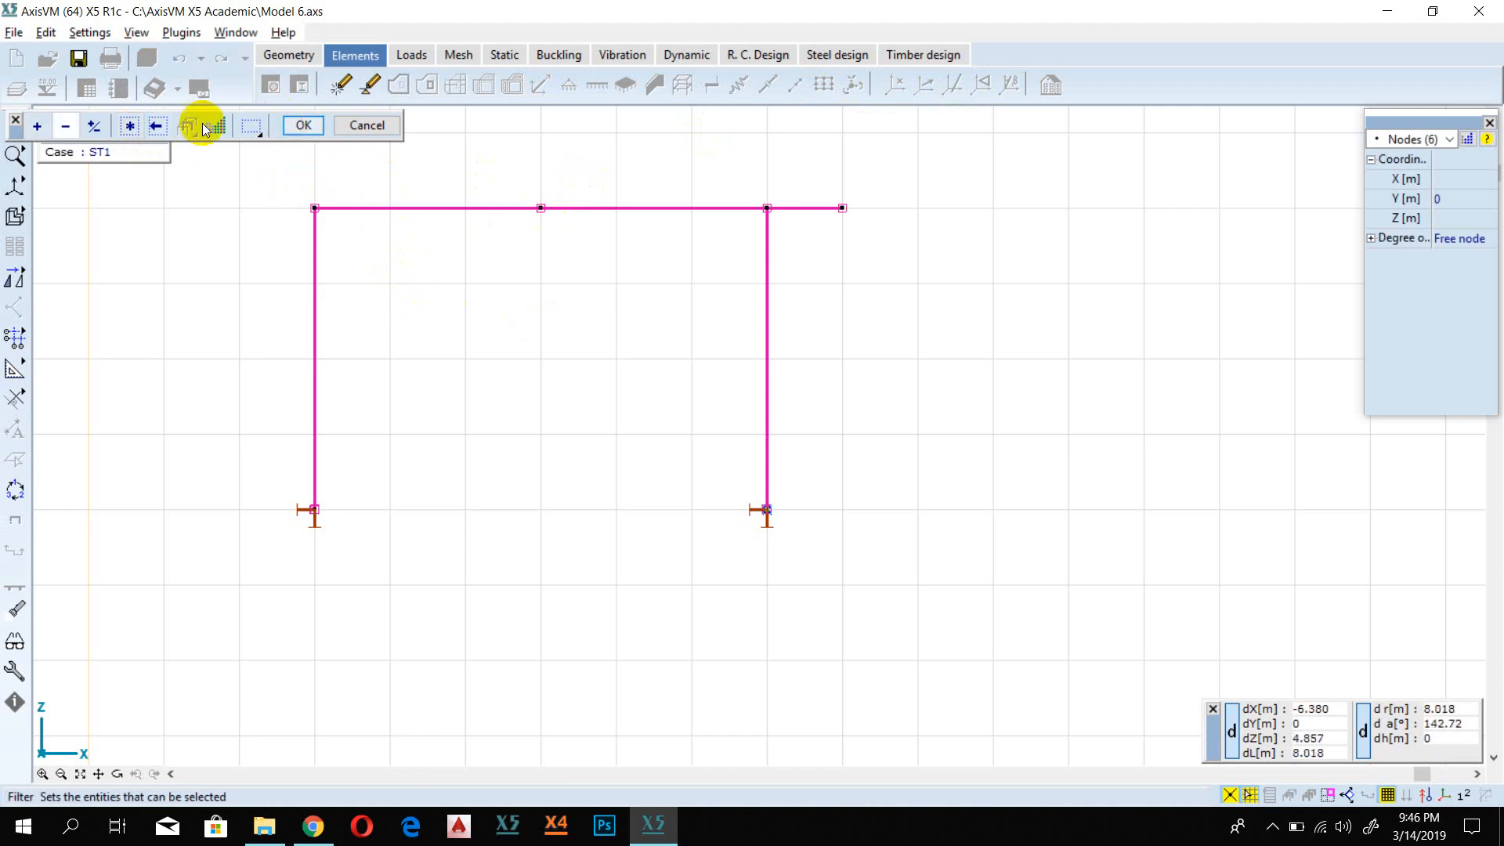
left_click(304, 125)
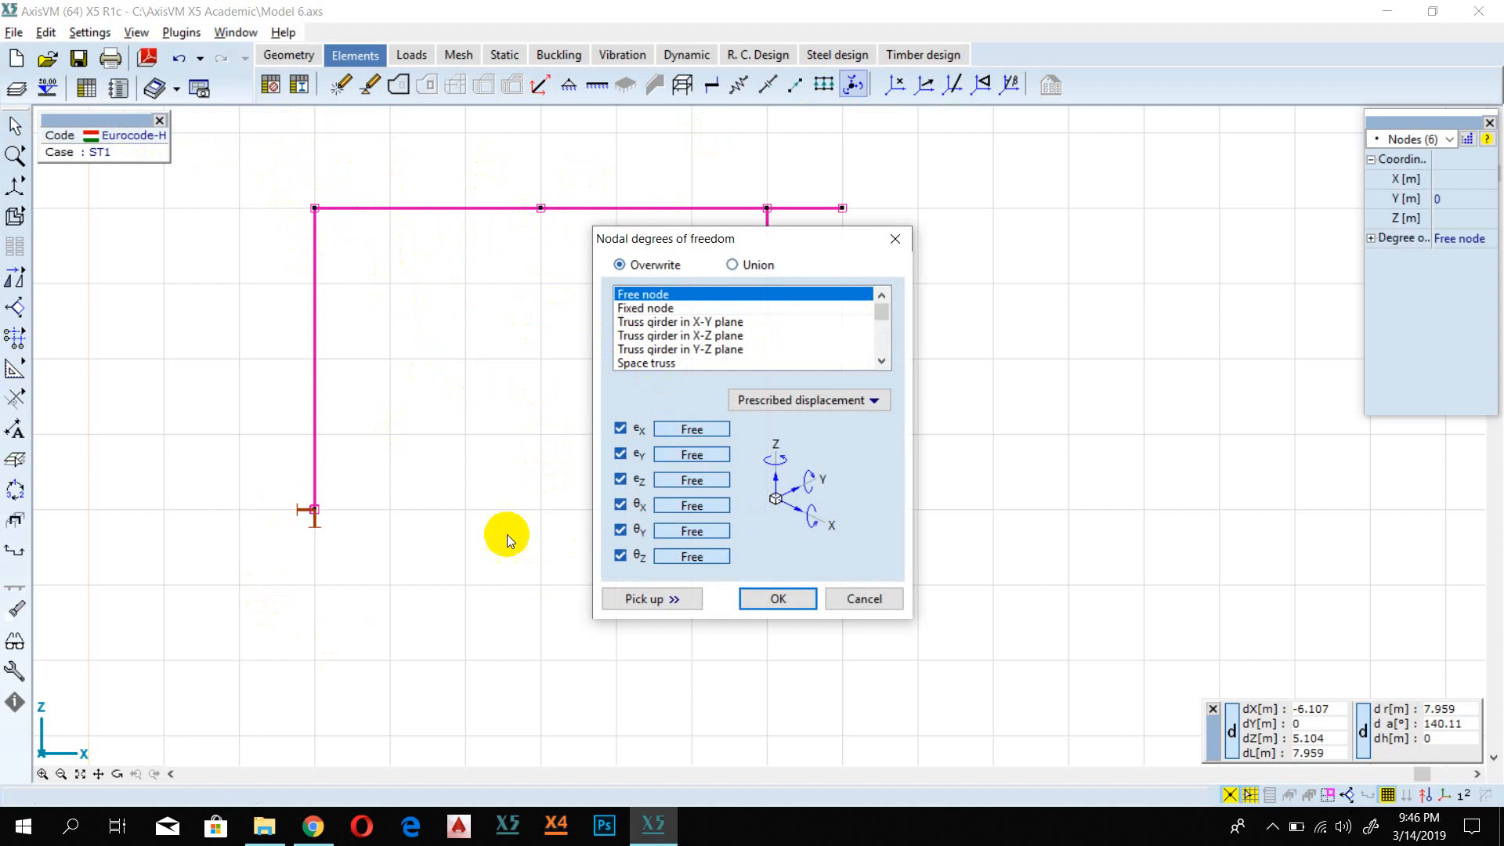
scroll(699, 353, "down", 1)
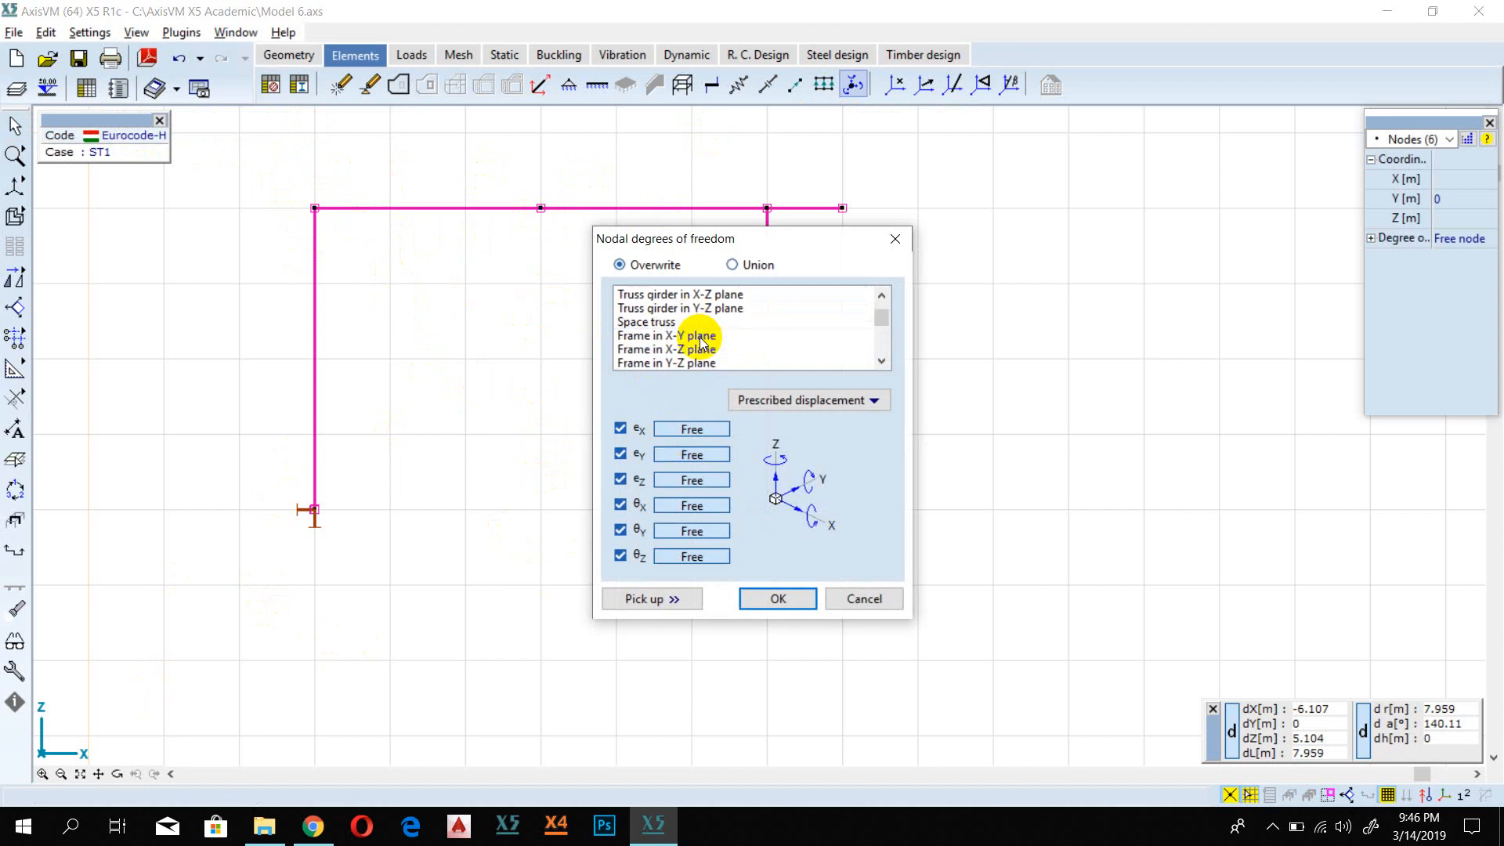
left_click(680, 349)
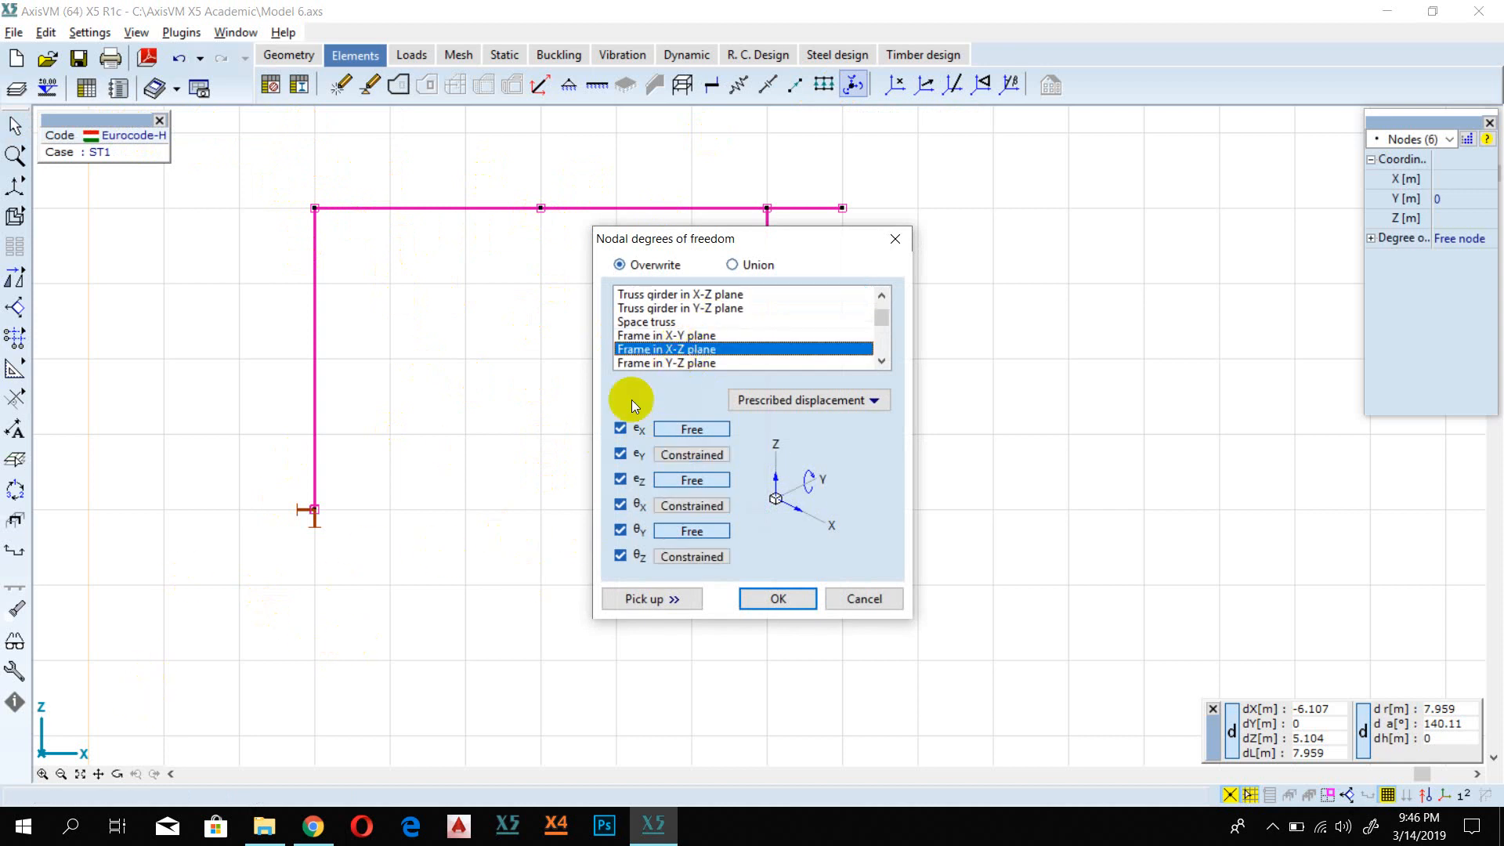
left_click(769, 603)
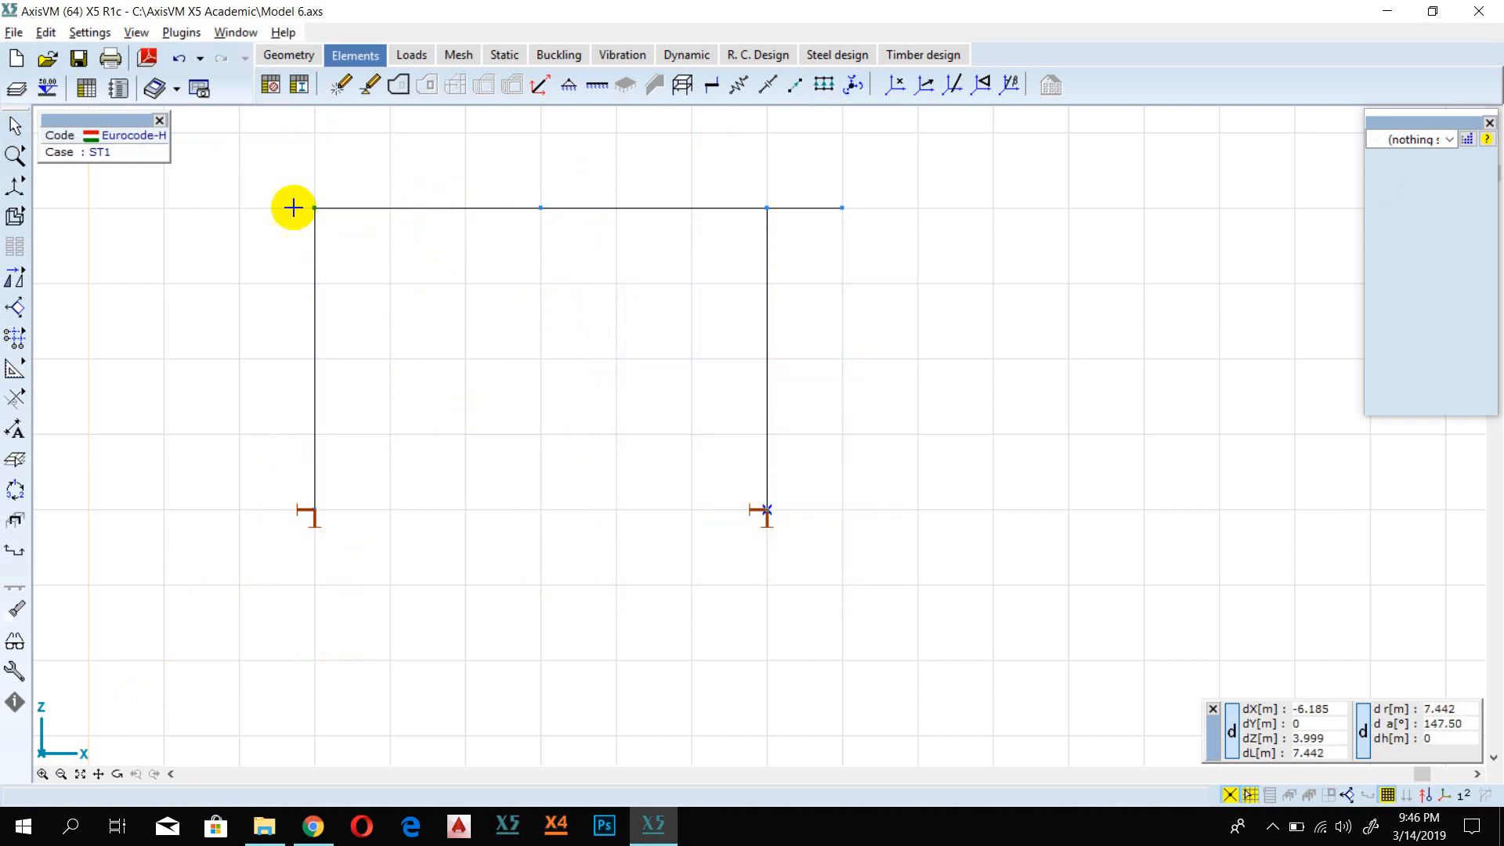
Step: Select the whole frame and set its line elements to Beam type with S 235 steel from the Eurocode [H] material library
left_click(17, 125)
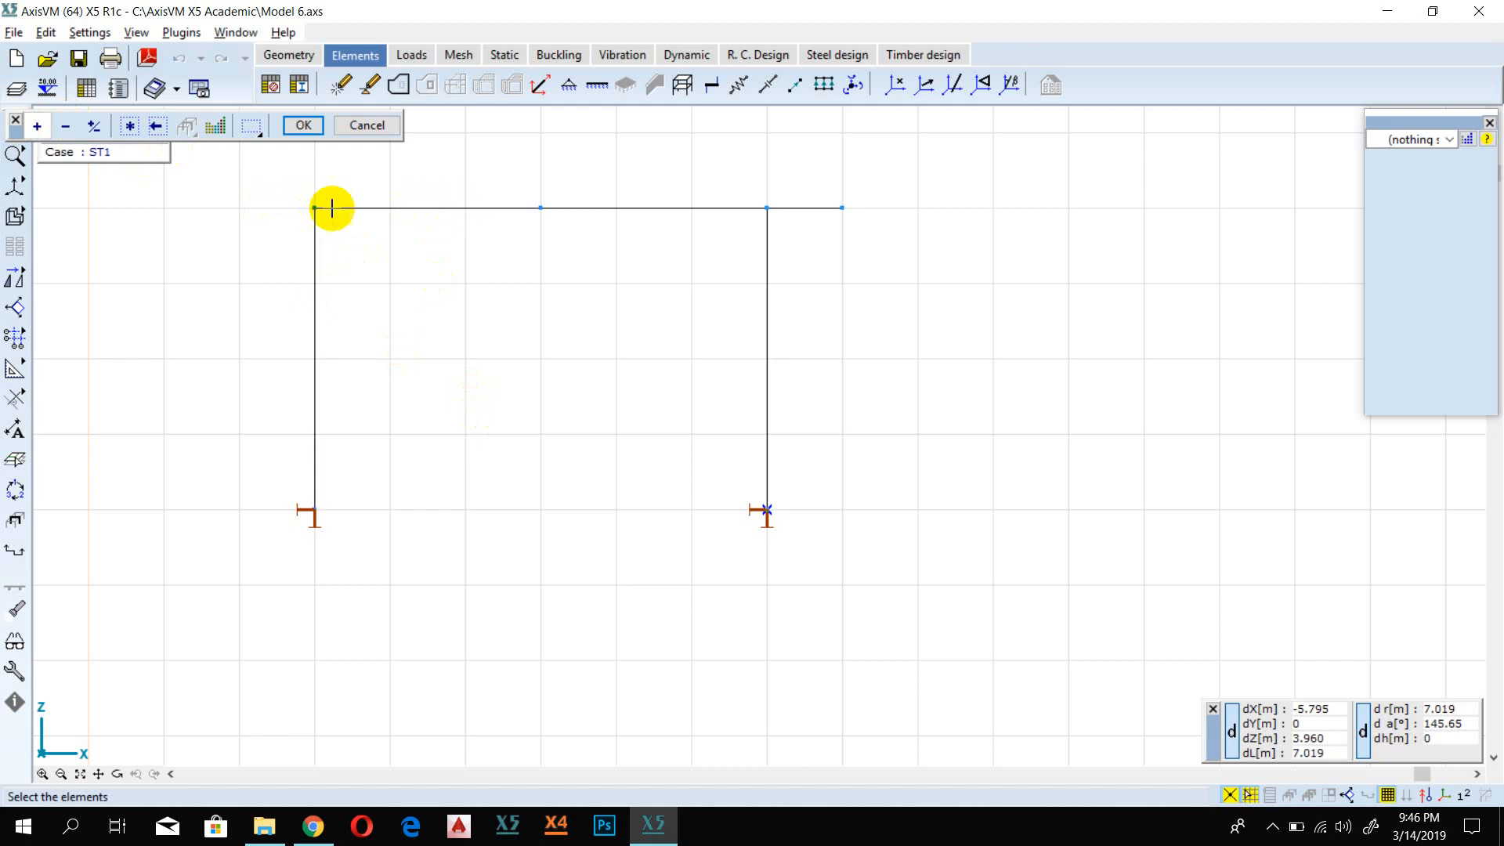
left_click(129, 125)
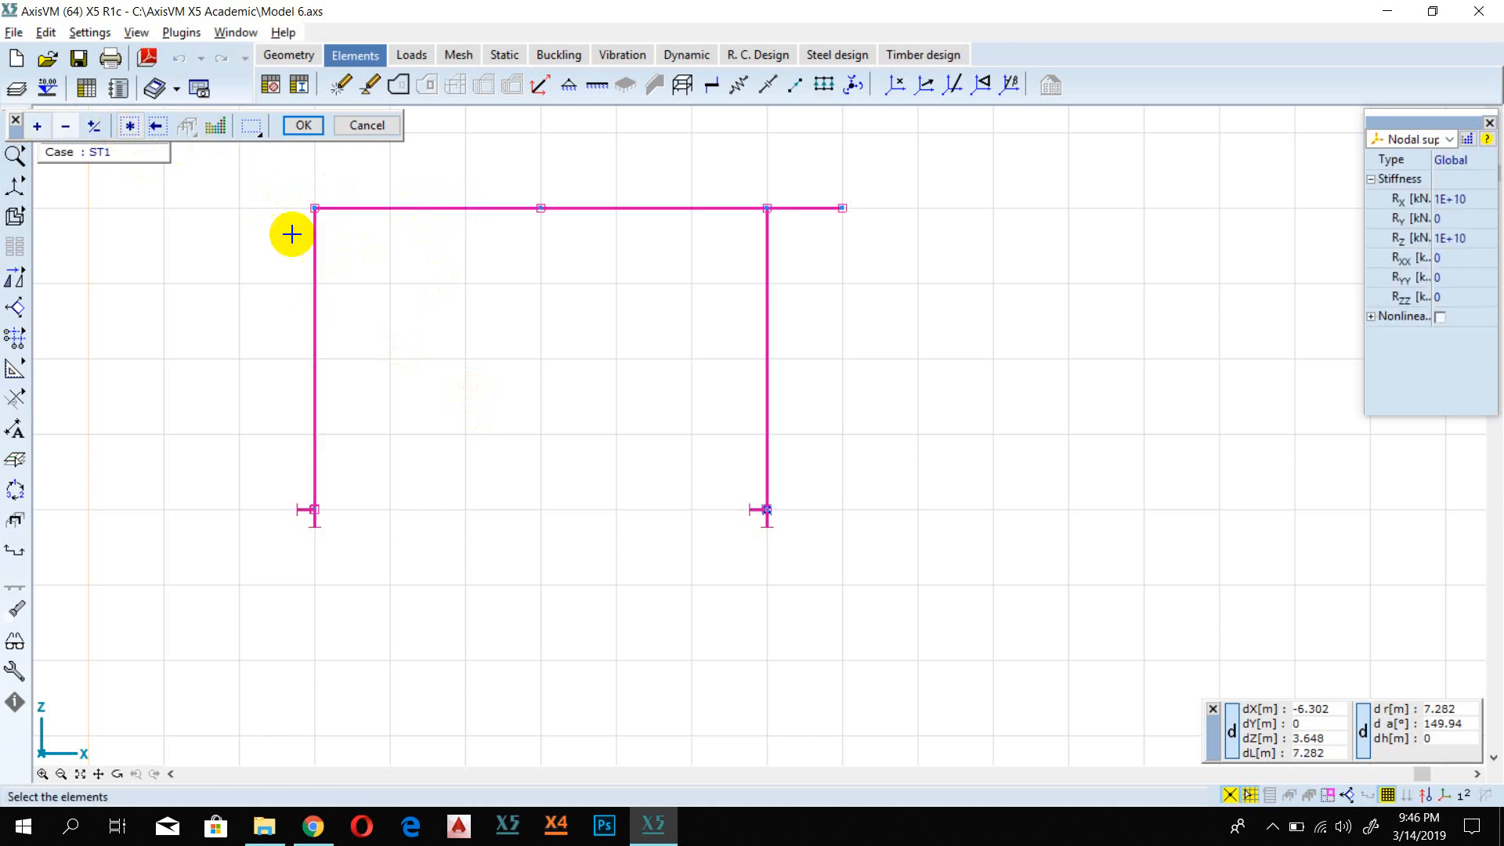
left_click(304, 125)
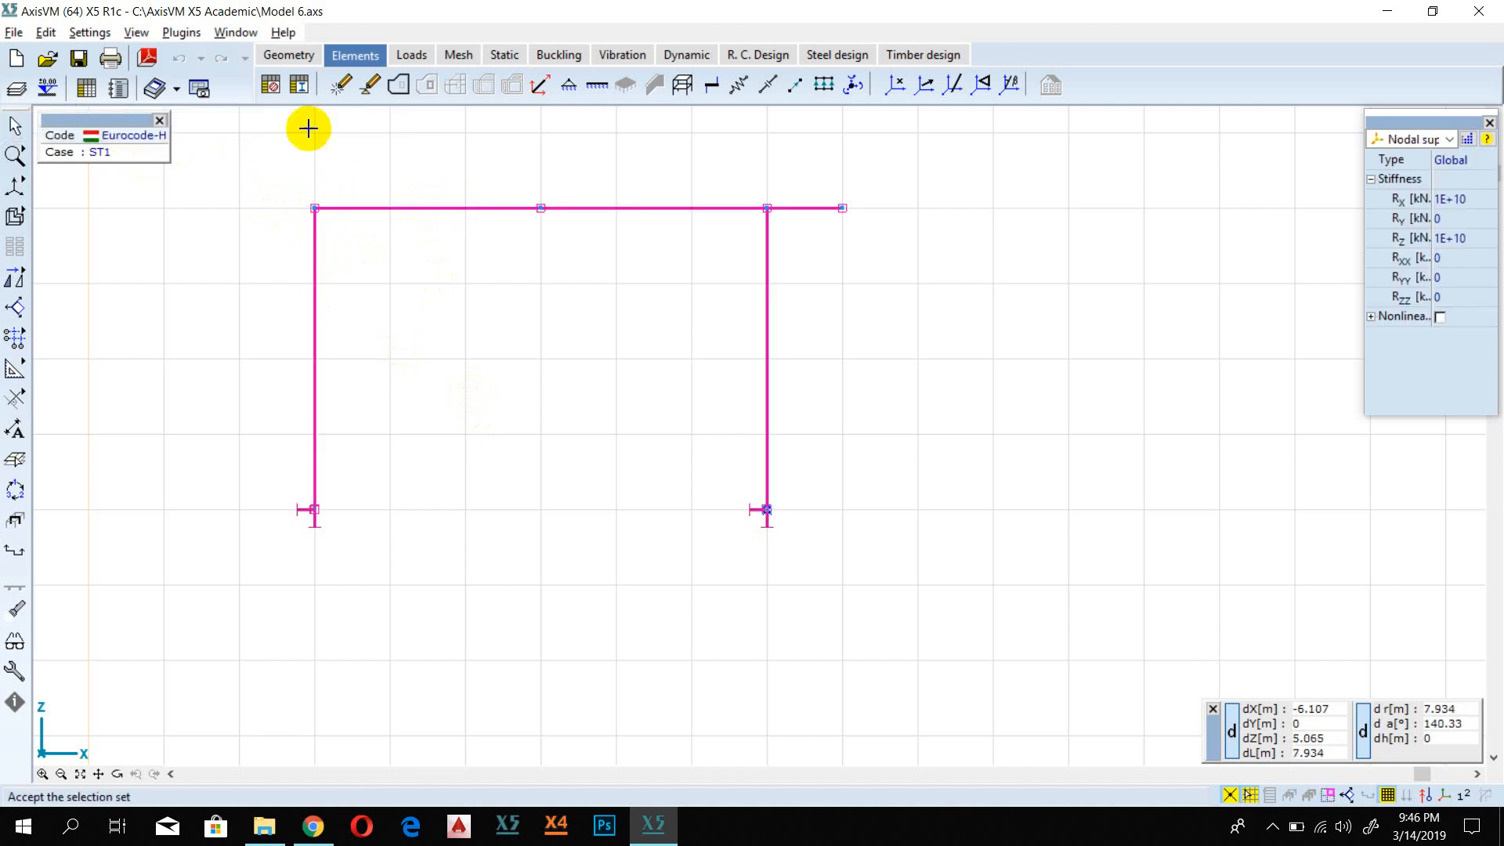
left_click(443, 211)
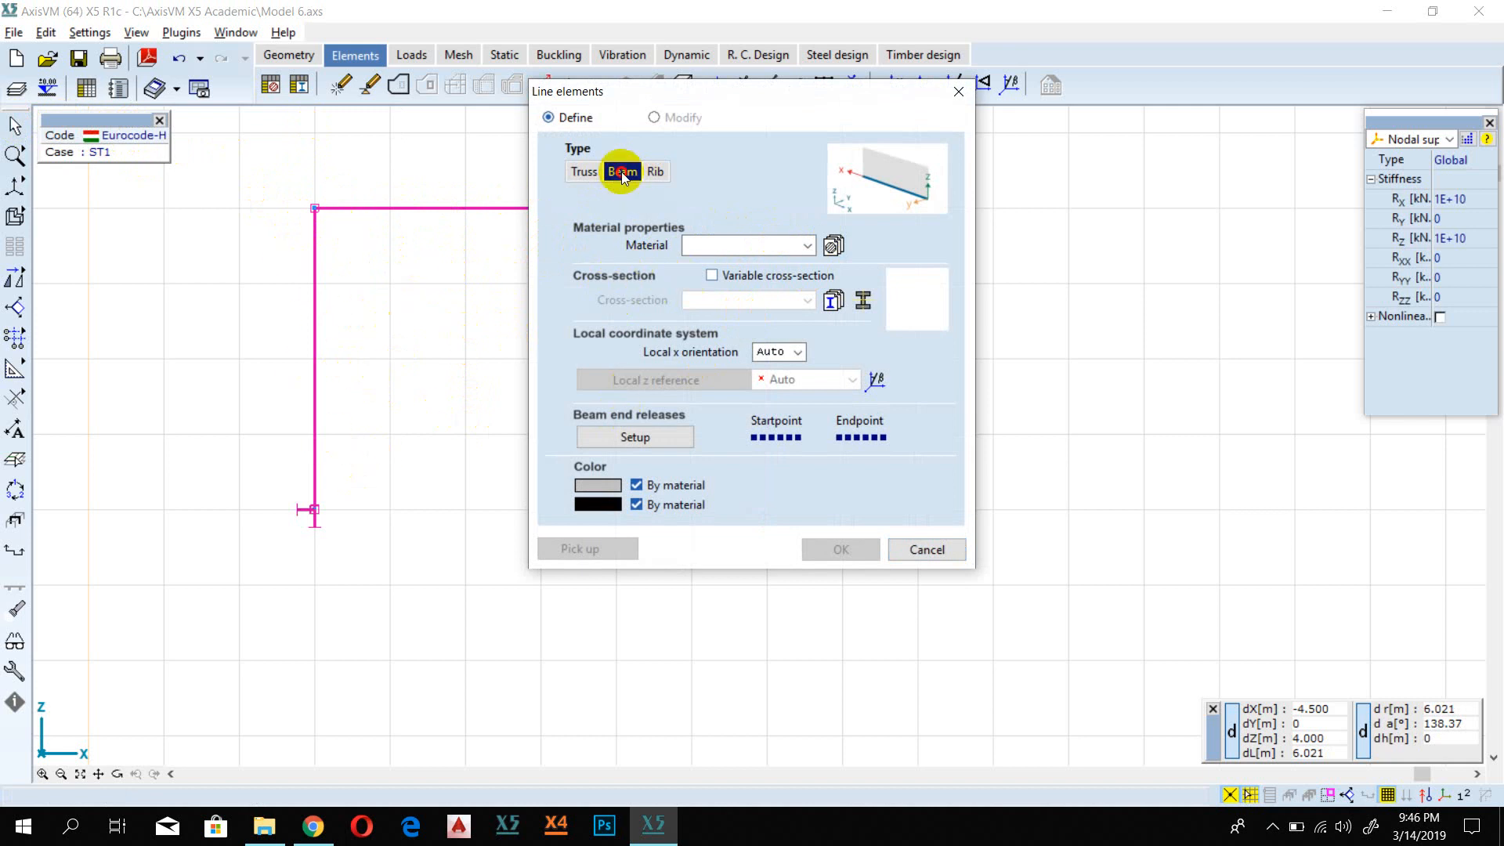
left_click(833, 245)
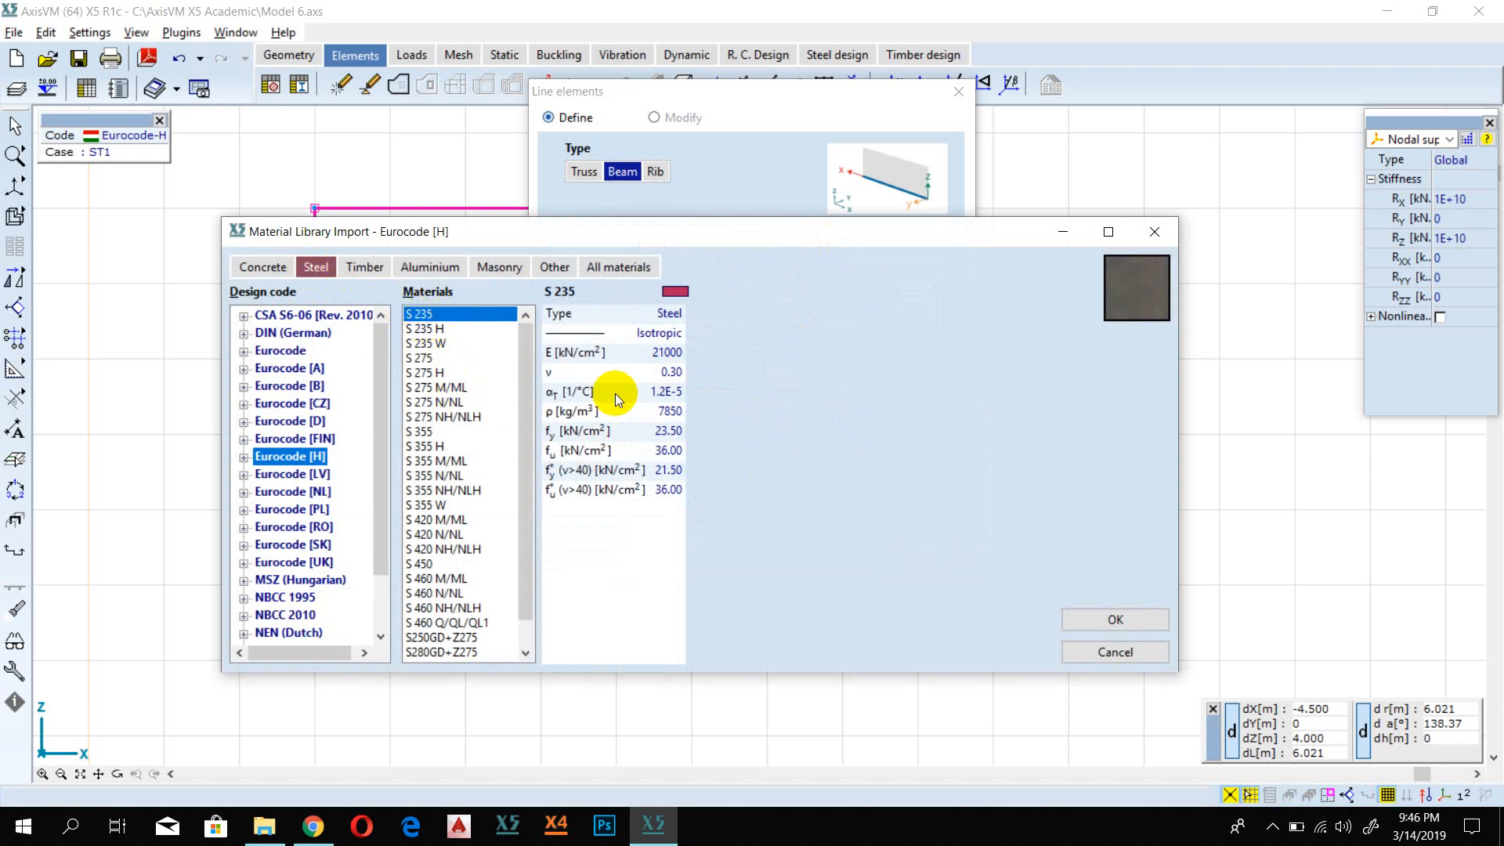
left_click(1072, 618)
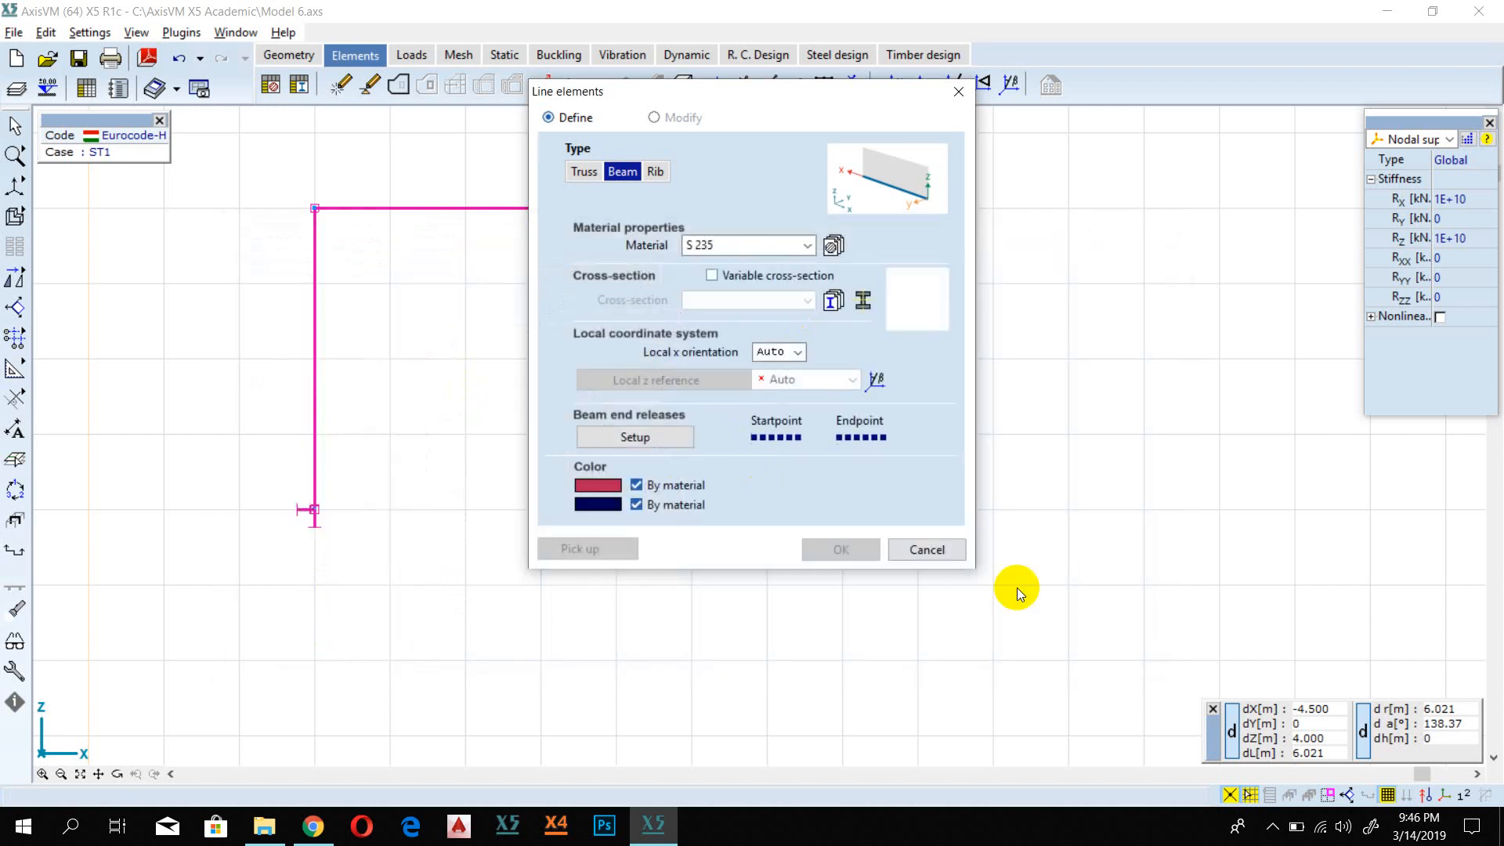
Step: Assign the IPE 200 cross-section from the European I-beams library to the frame's line elements and apply the beam definition
left_click(833, 301)
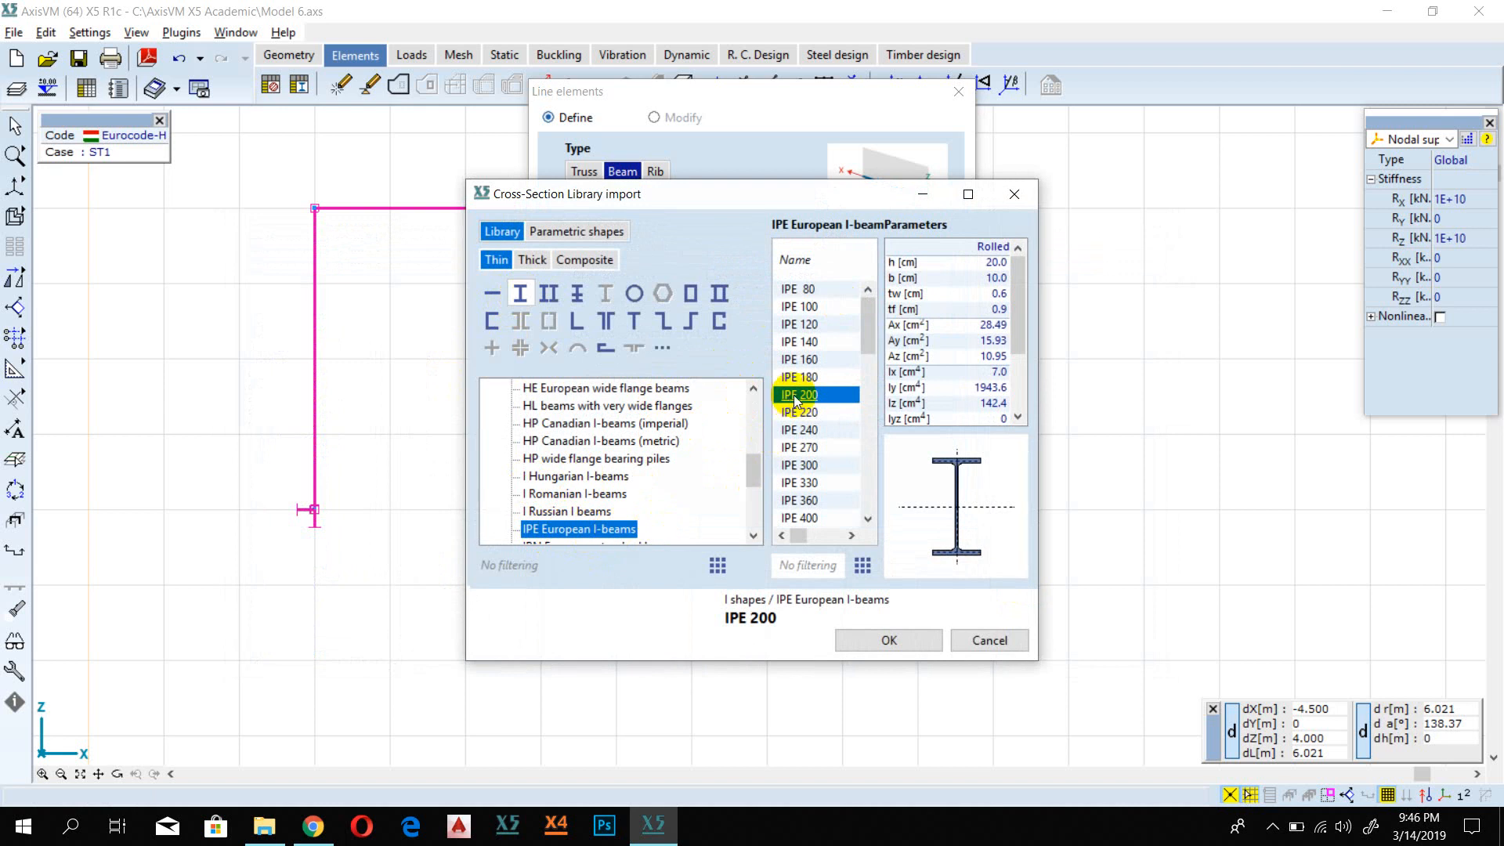
left_click(881, 638)
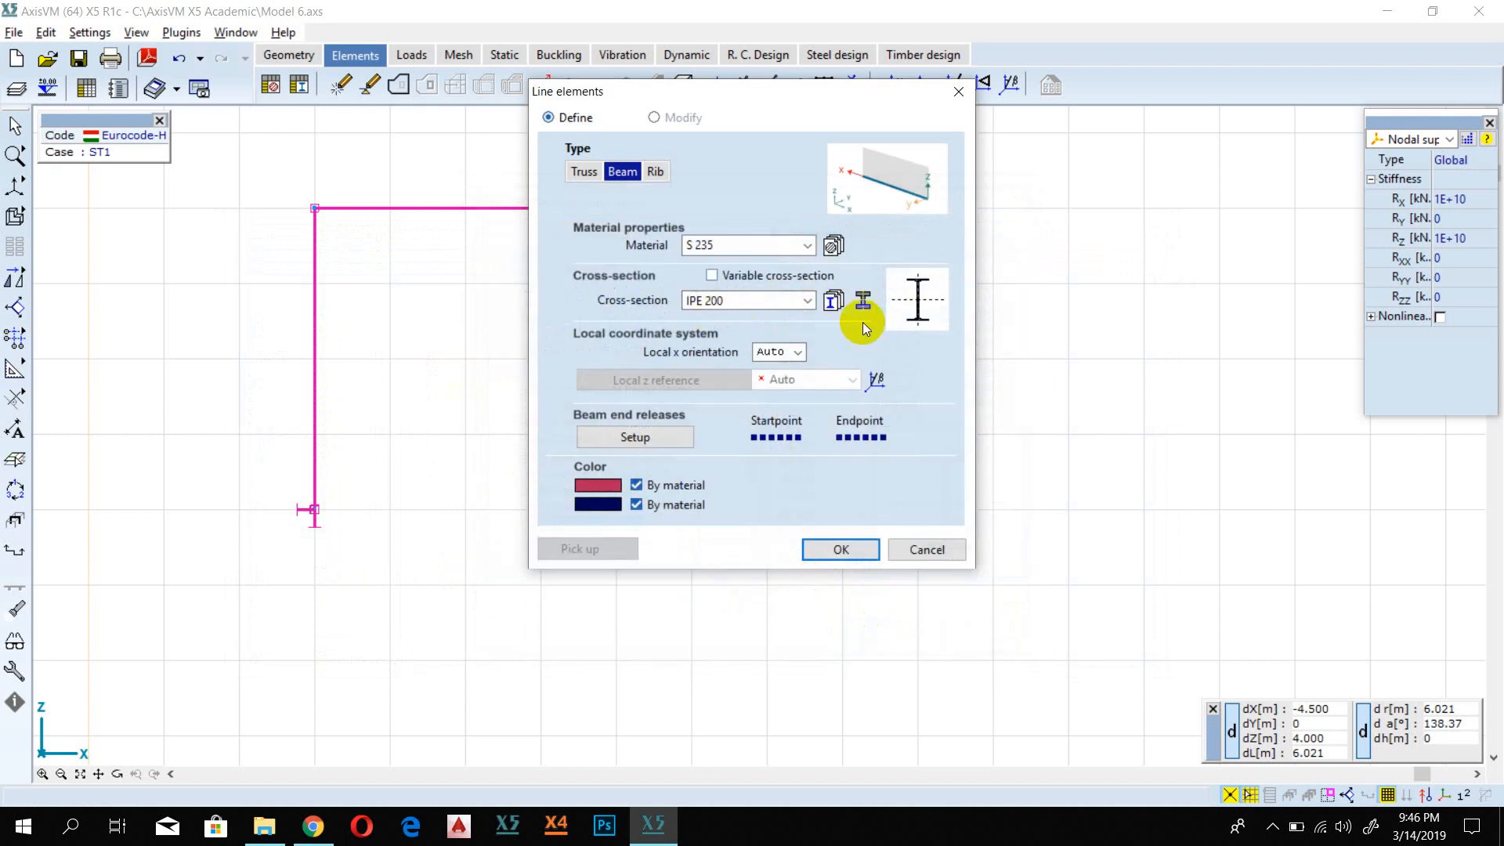
left_click(844, 549)
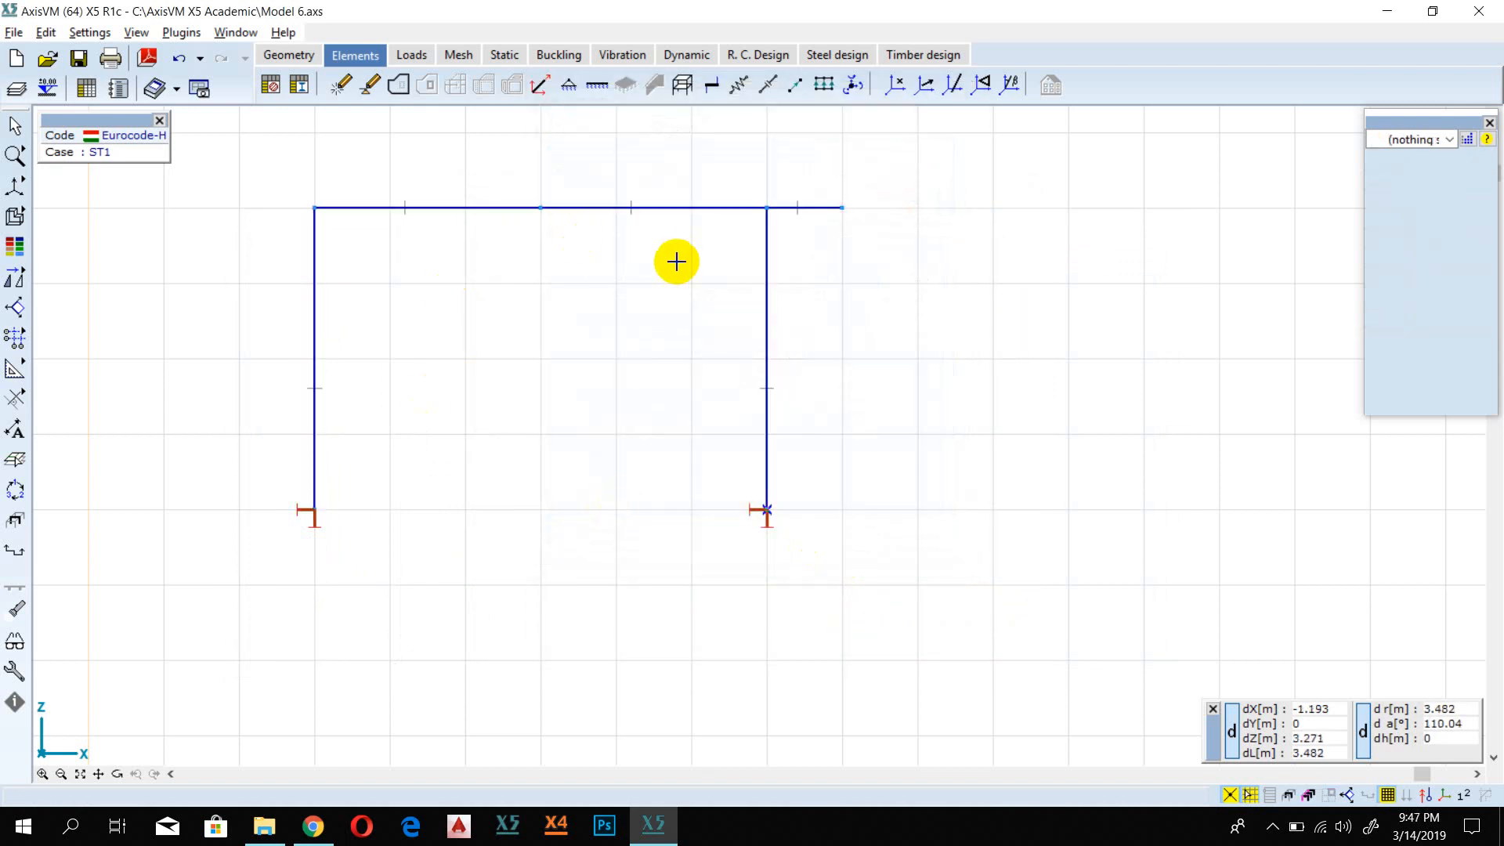
Step: Copy the whole frame with its supports 10 m in the positive X direction, using Spread by distance with no nodes connected
scroll(650, 266, "down", 2)
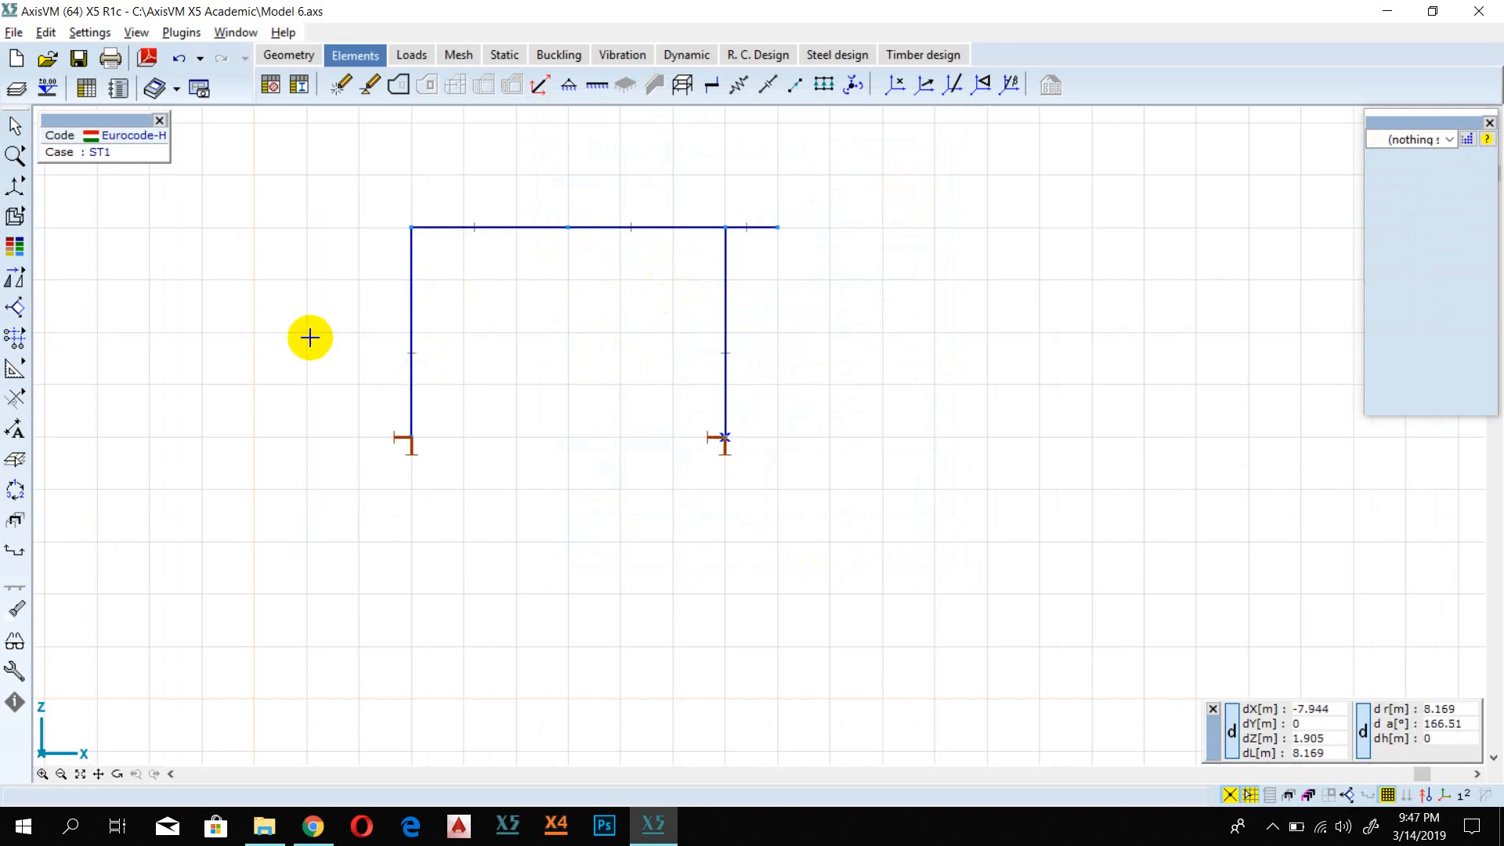
scroll(423, 389, "down", 1)
scroll(324, 377, "up", 1)
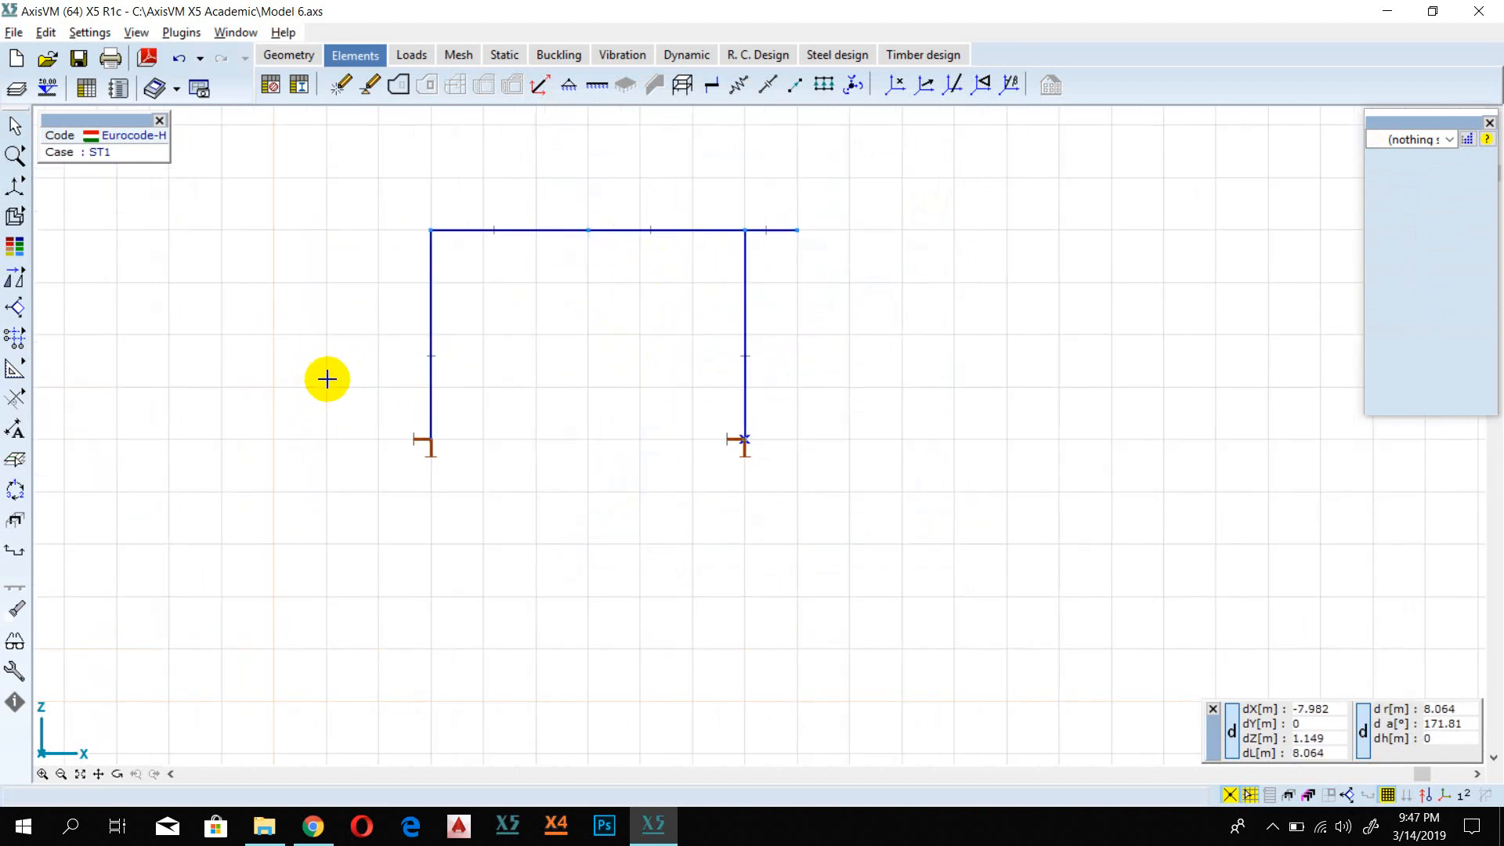
left_click(15, 280)
left_click(48, 279)
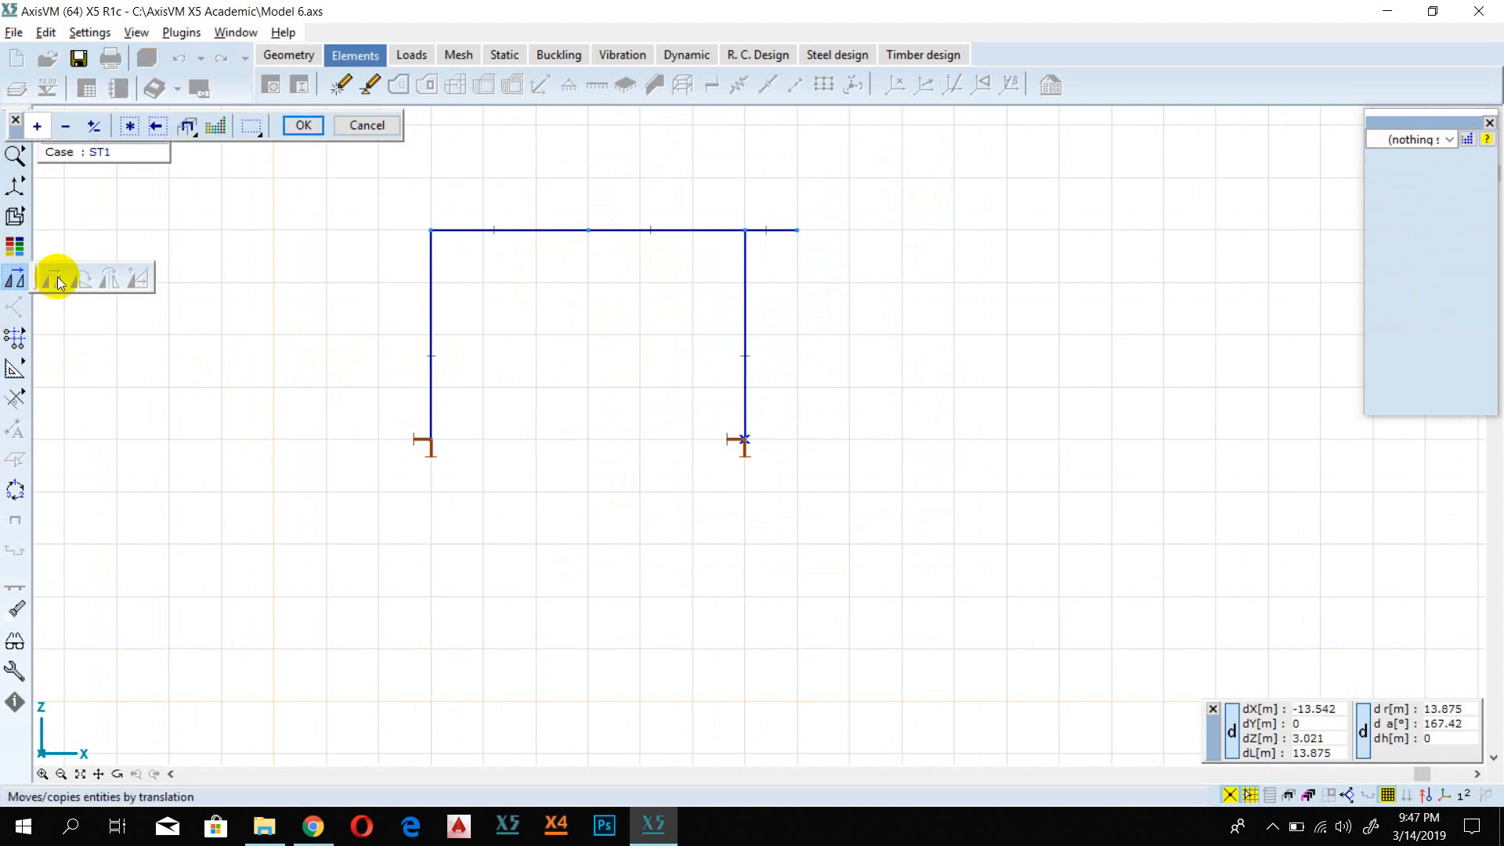
left_click(129, 125)
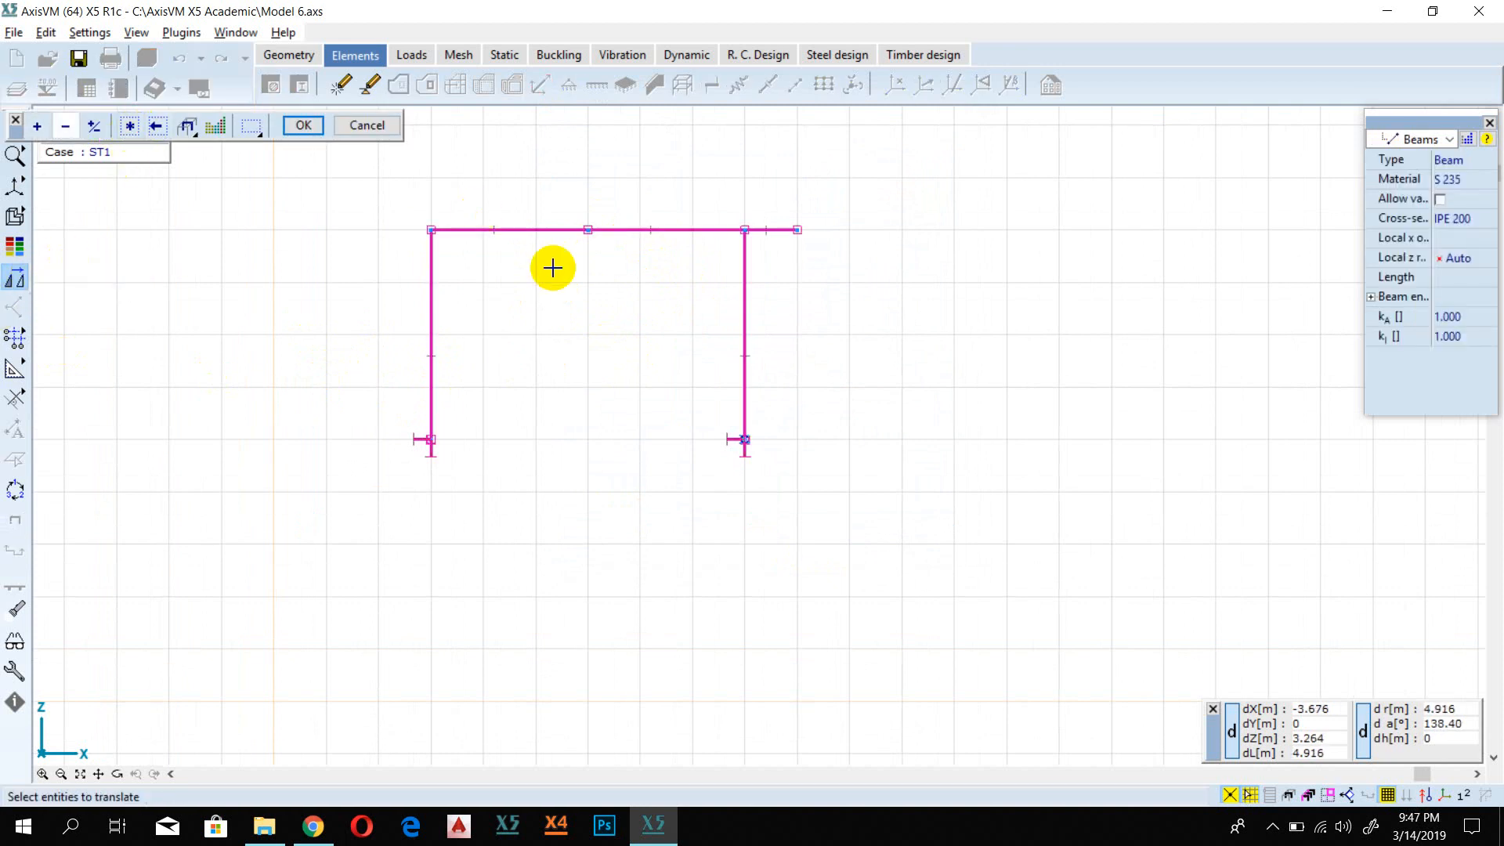
scroll(527, 309, "down", 1)
left_click(310, 131)
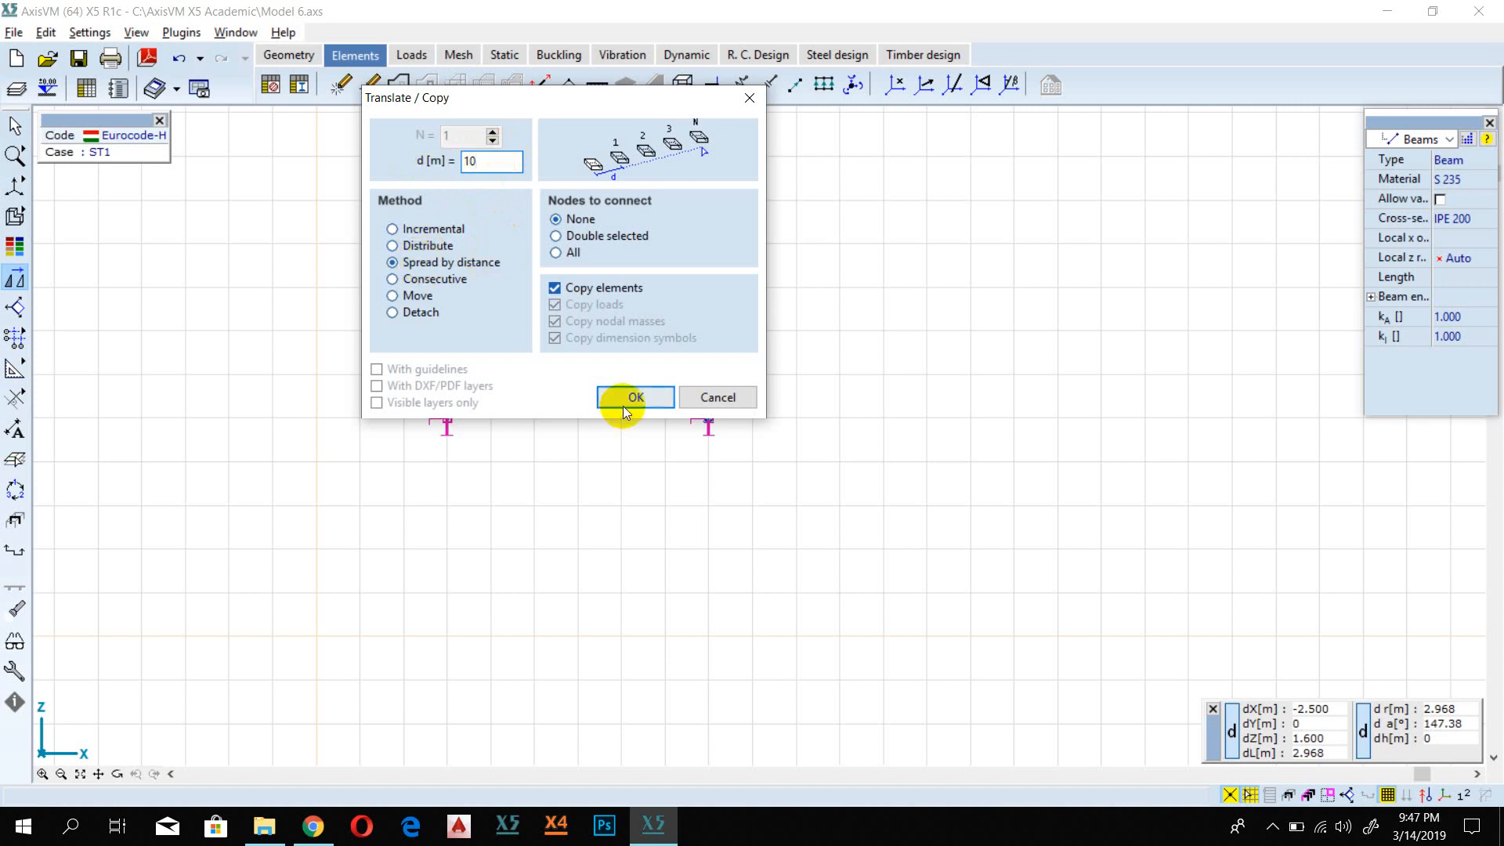
double_click(480, 161)
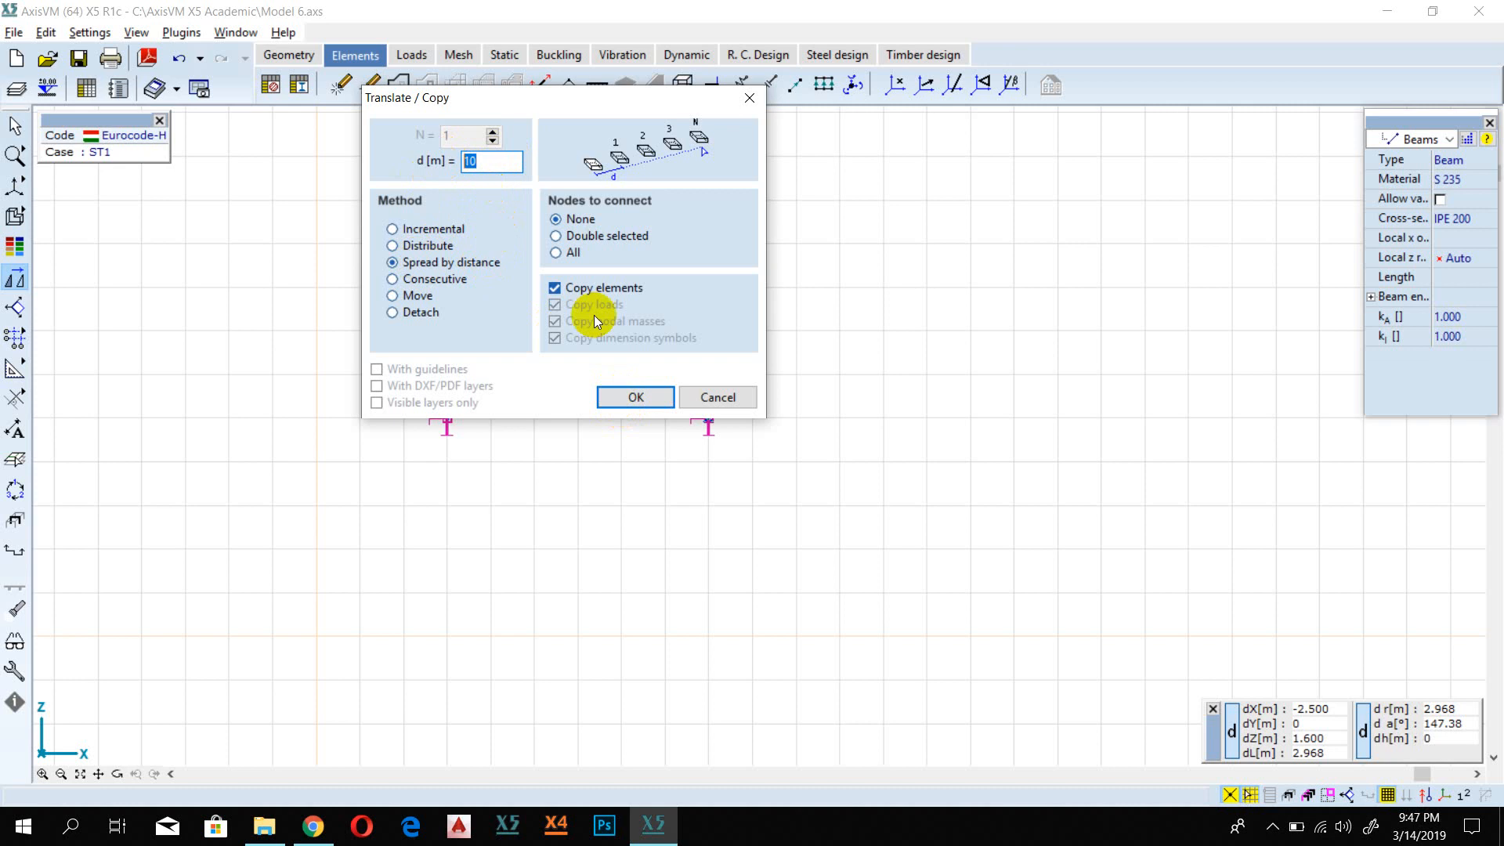
left_click_drag(565, 99, 917, 437)
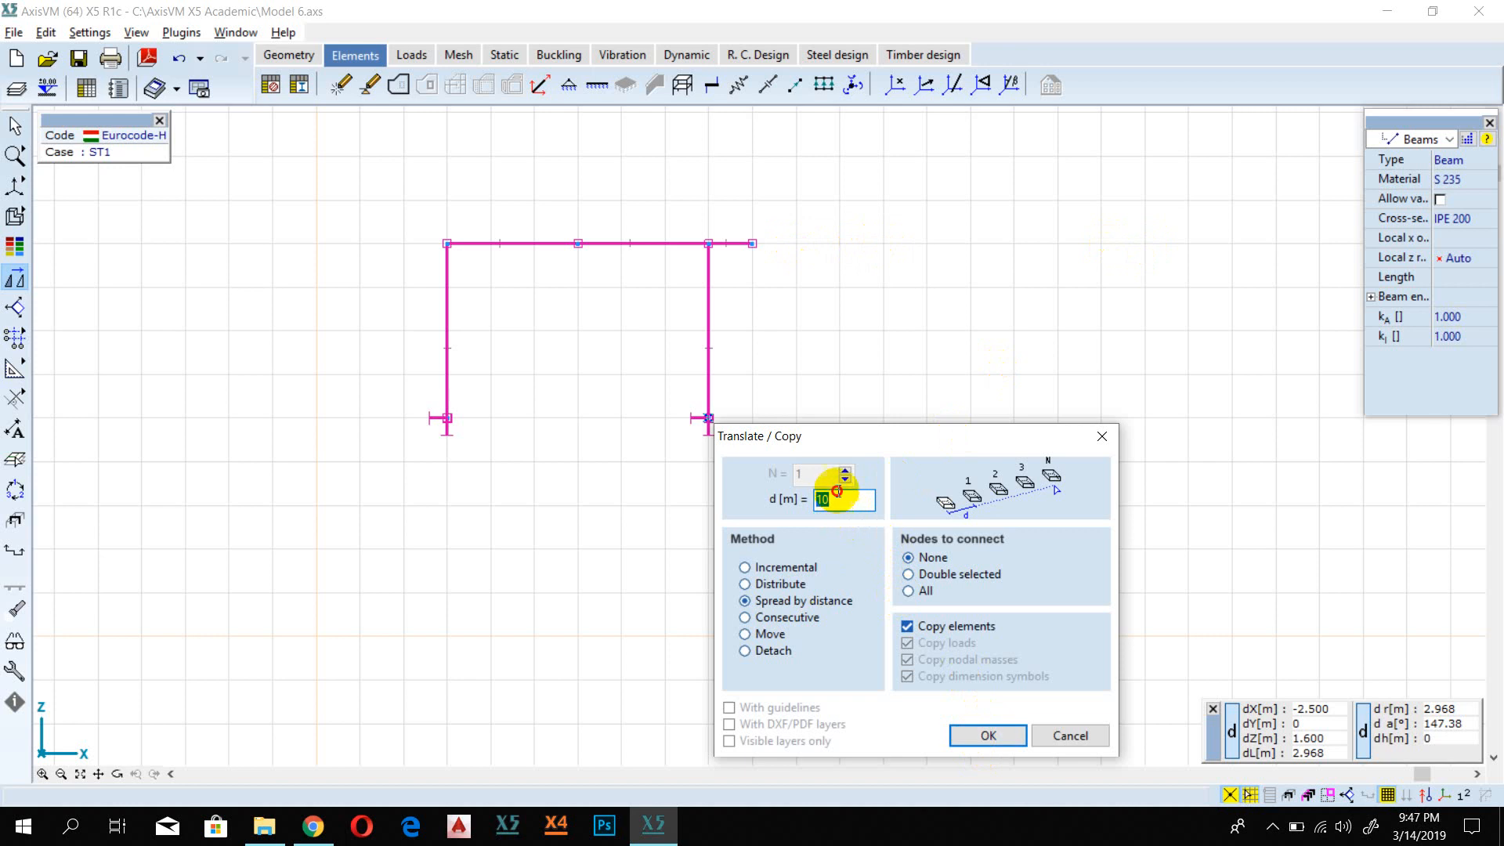
left_click(987, 737)
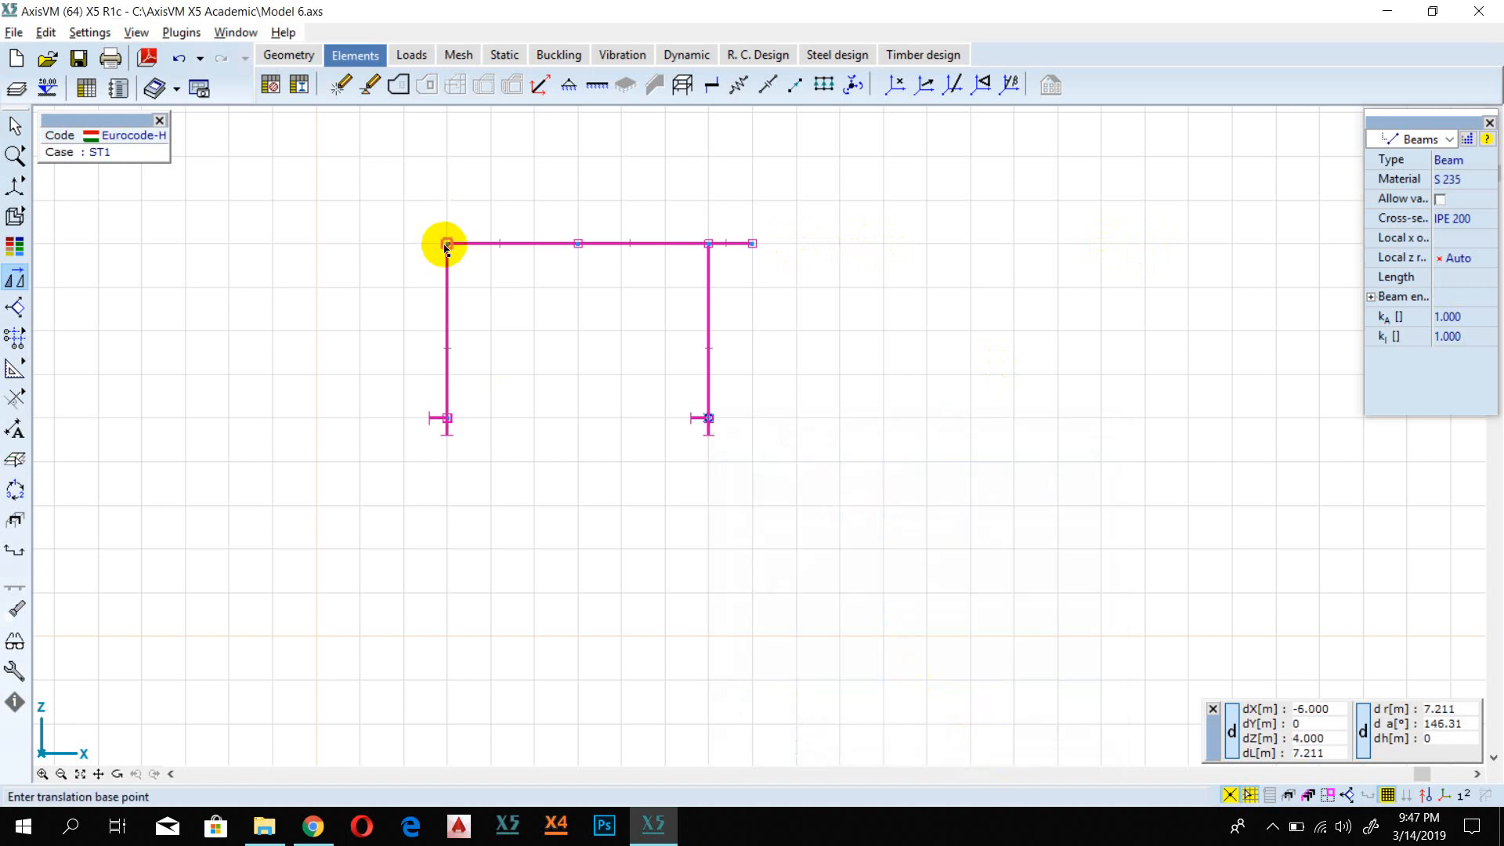
left_click(447, 244)
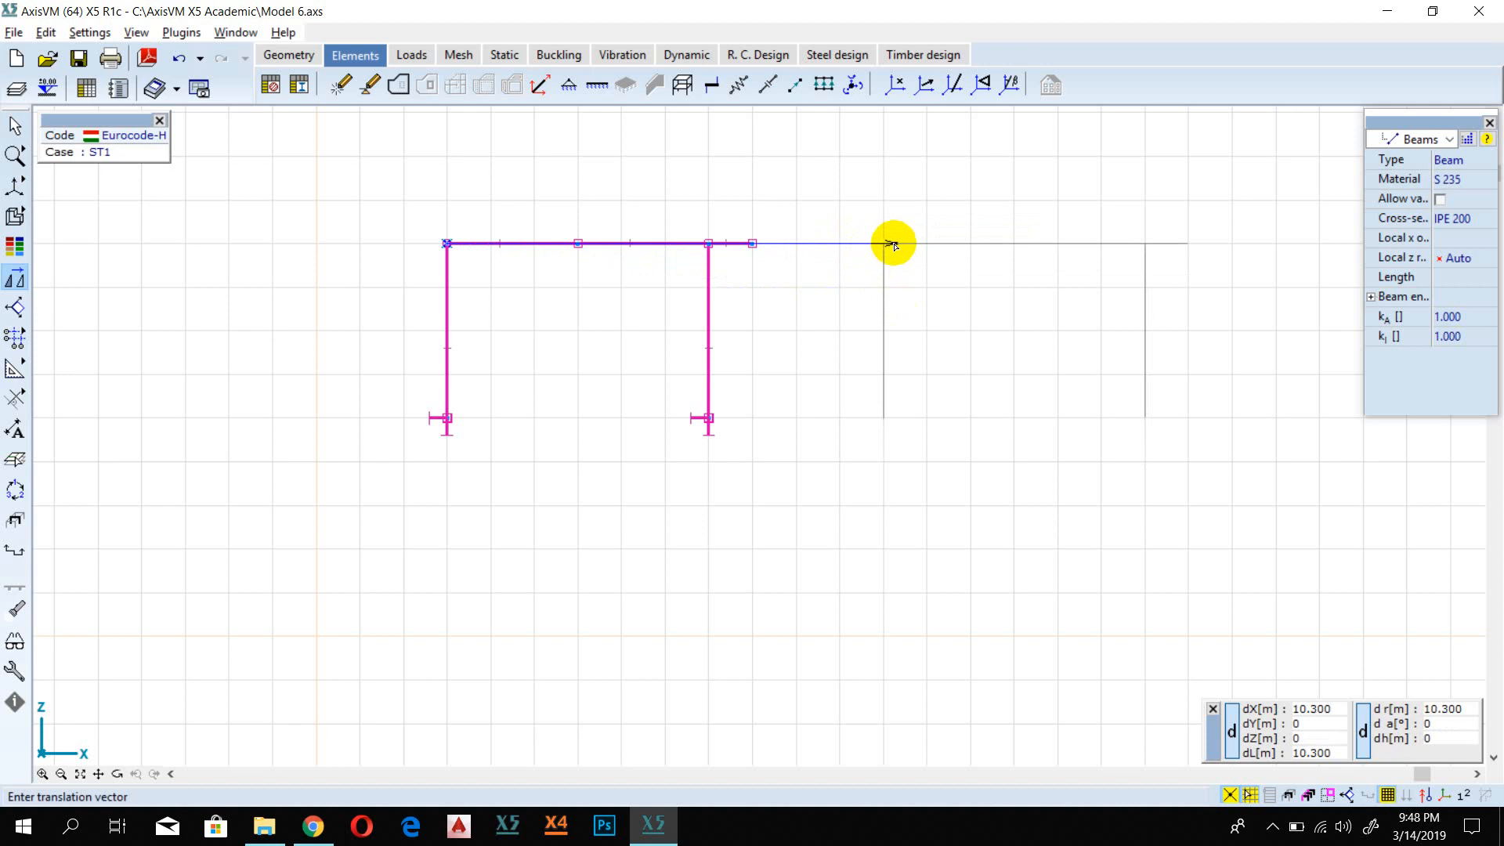
left_click(892, 243)
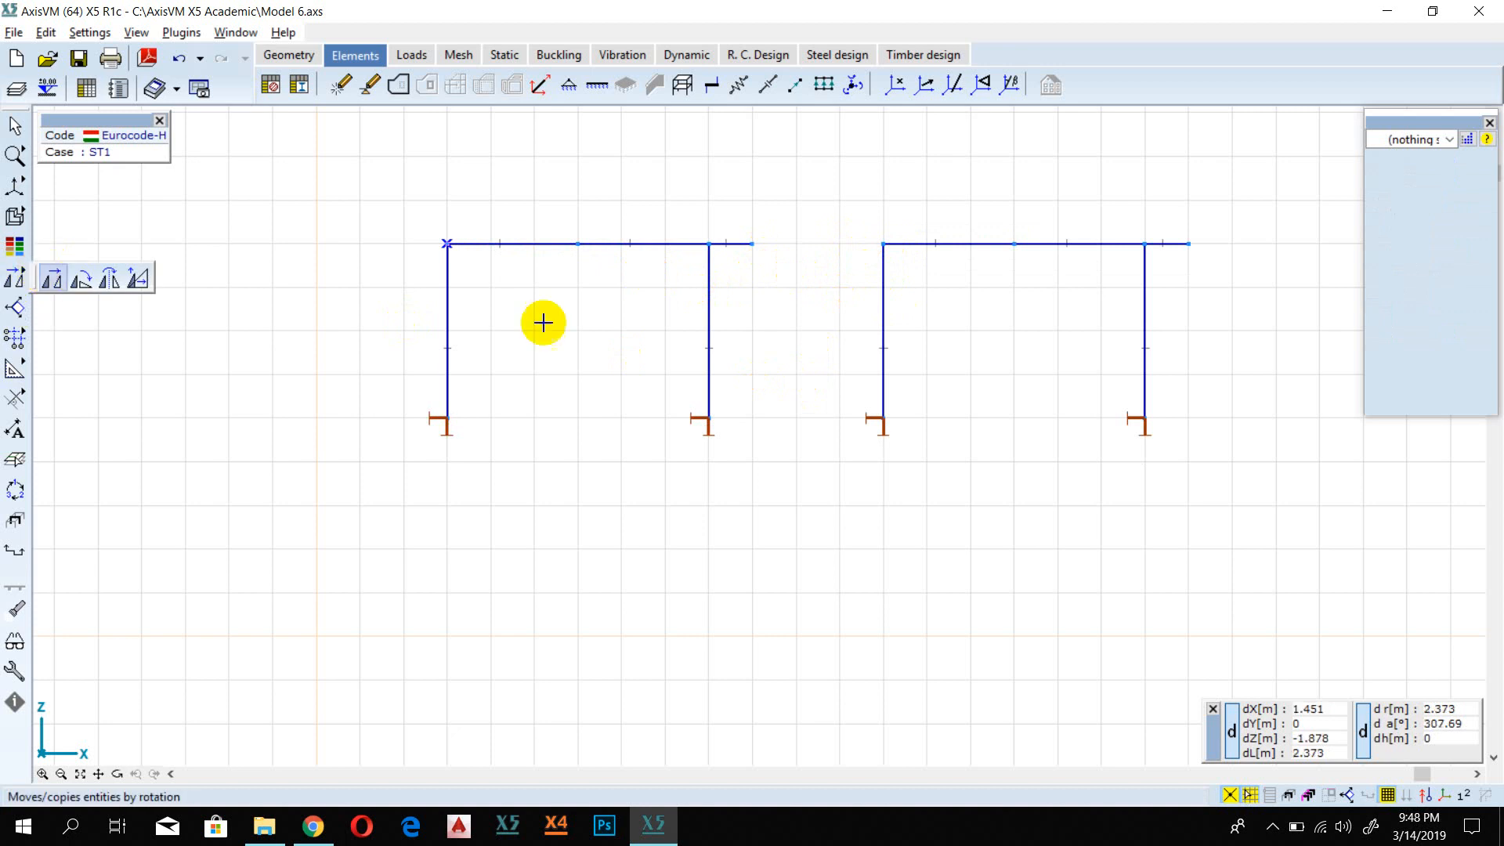
Step: Copy both frames 8 m downward along Z, using Spread by distance with no nodes connected
scroll(548, 517, "down", 1)
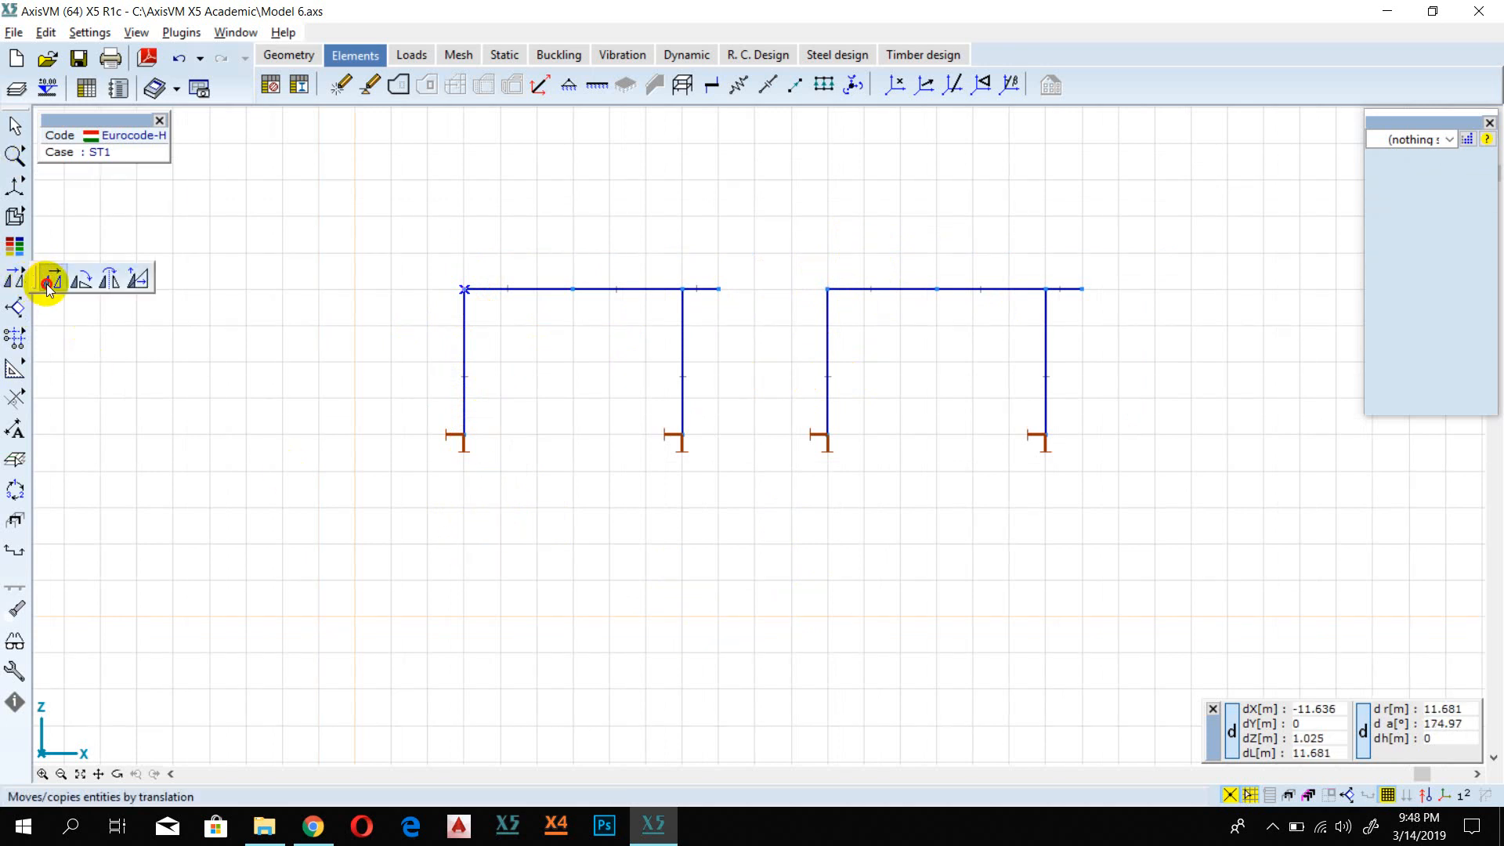
left_click(26, 281)
left_click(130, 129)
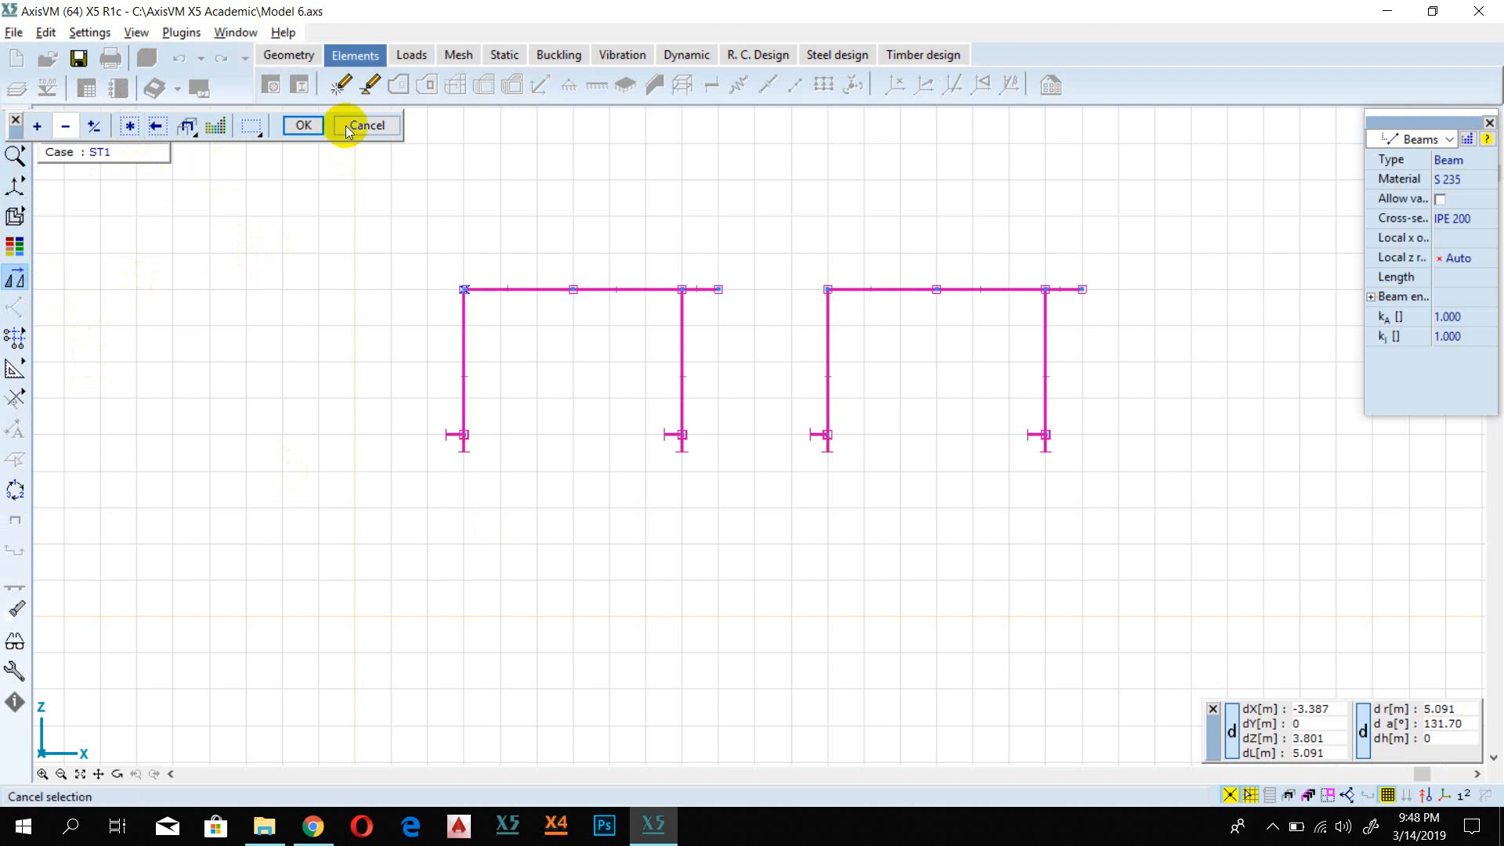
left_click(303, 125)
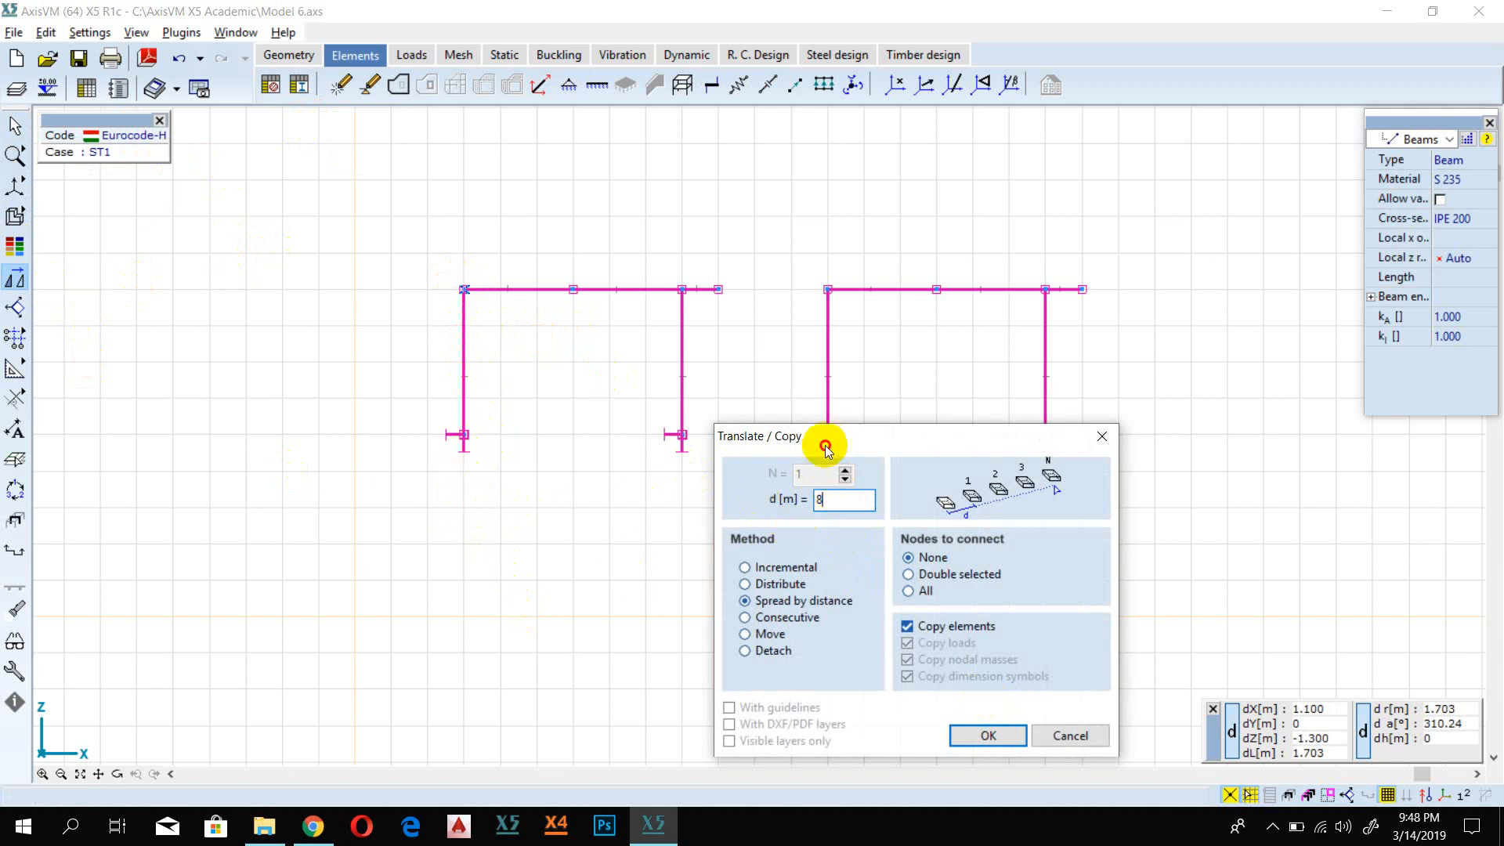
left_click_drag(824, 447, 822, 278)
left_click(975, 560)
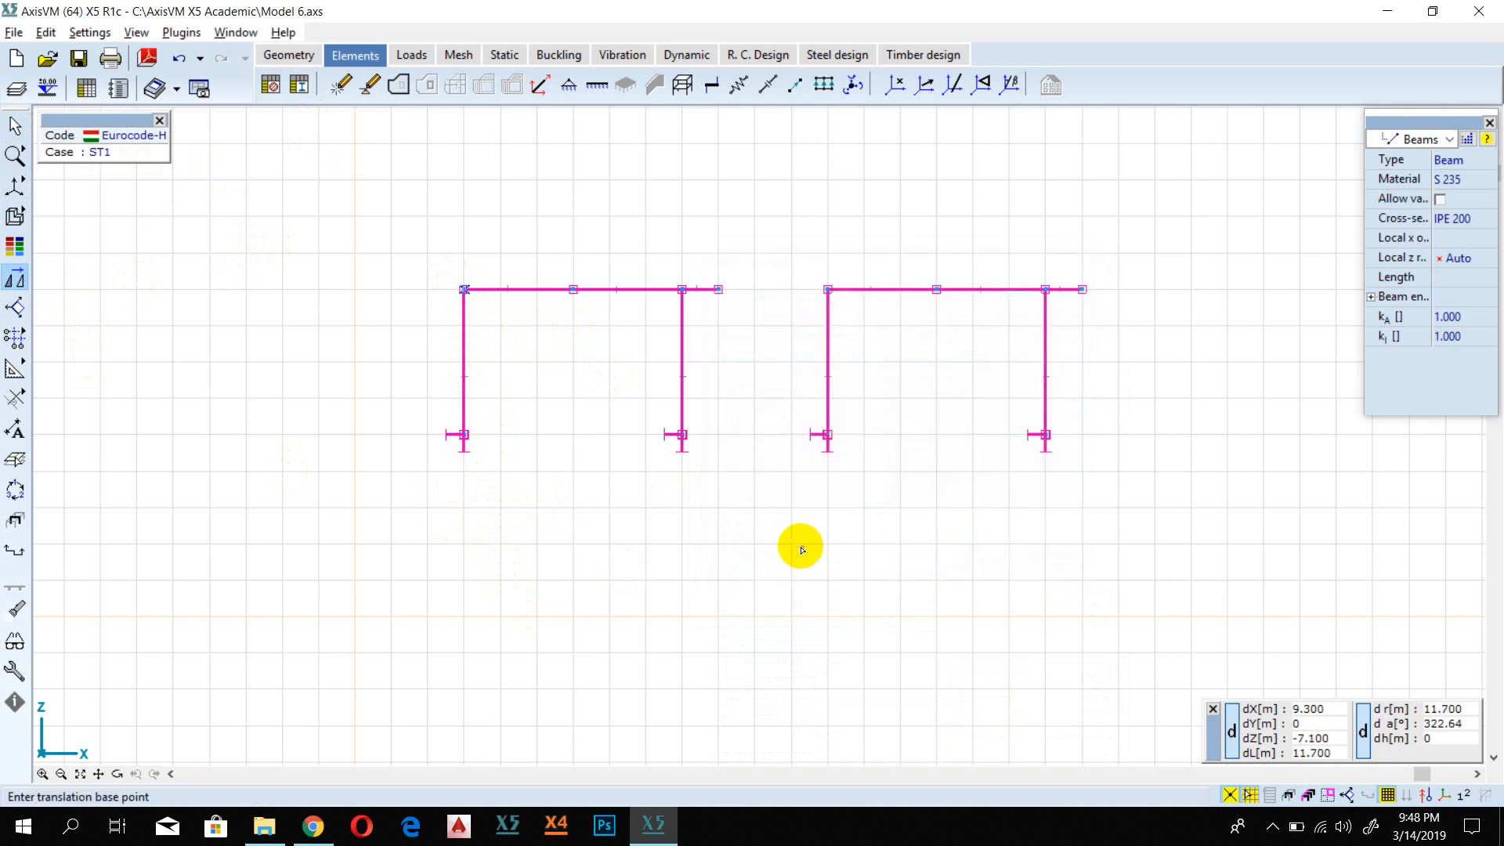
left_click(464, 290)
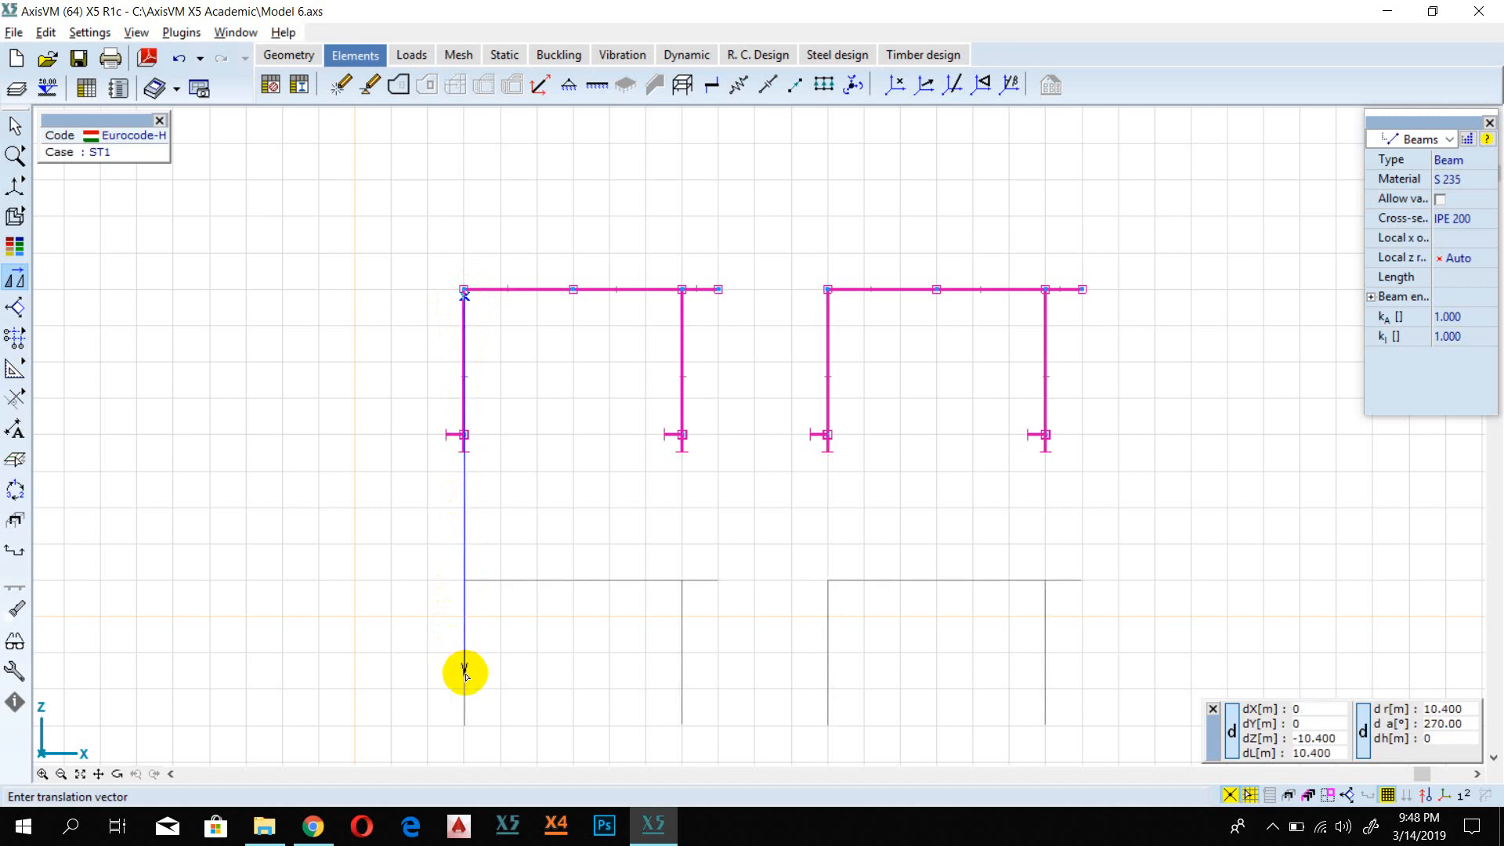
left_click(465, 672)
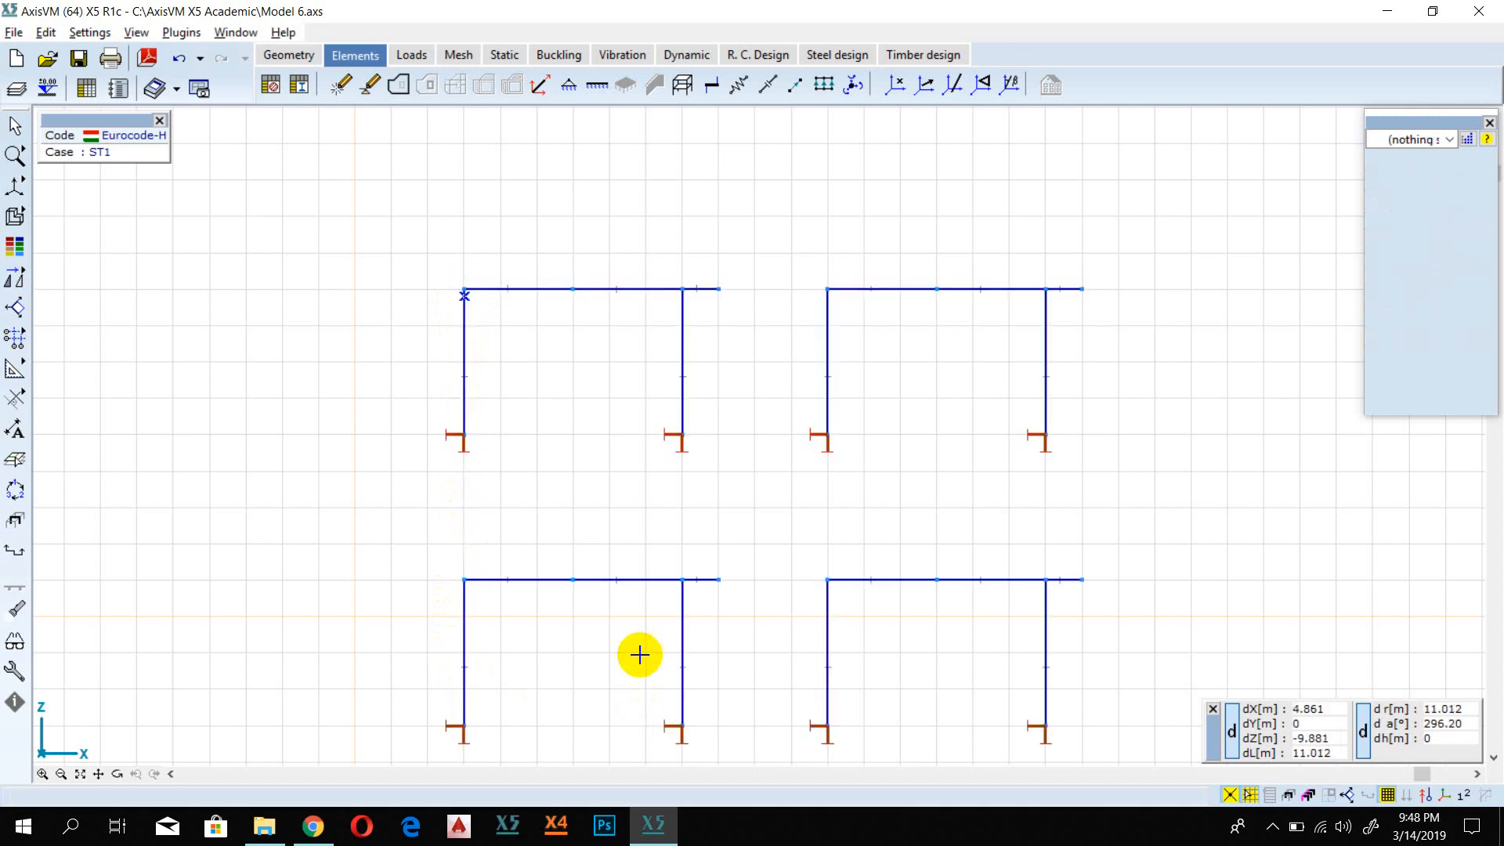
Step: Examine the four frames and the beam segments meeting at midspan of the upper frames' girders
scroll(651, 627, "down", 1)
middle_click_drag(715, 627, 642, 493)
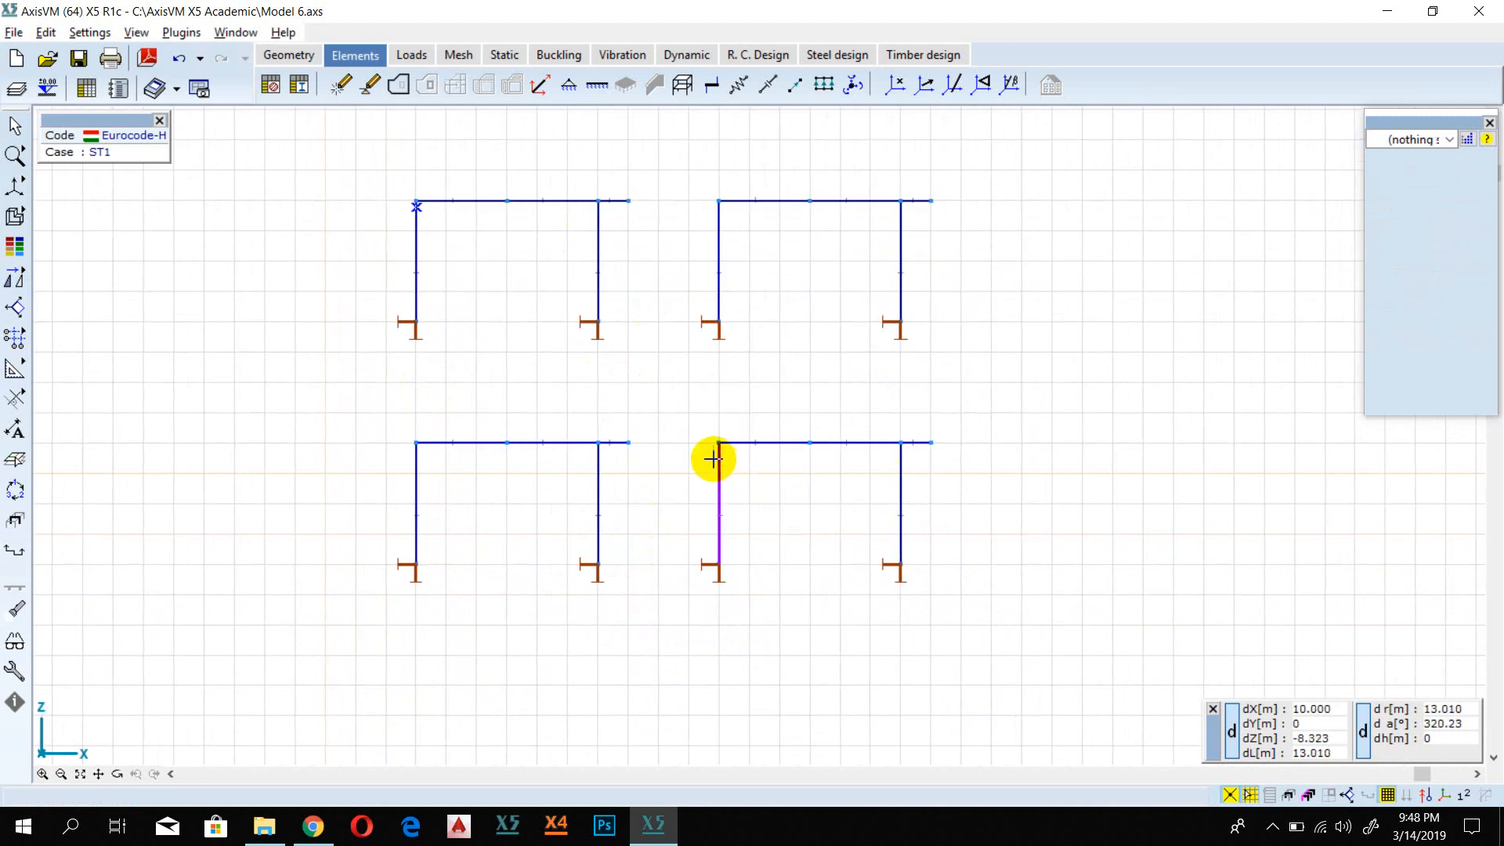
scroll(568, 384, "up", 2)
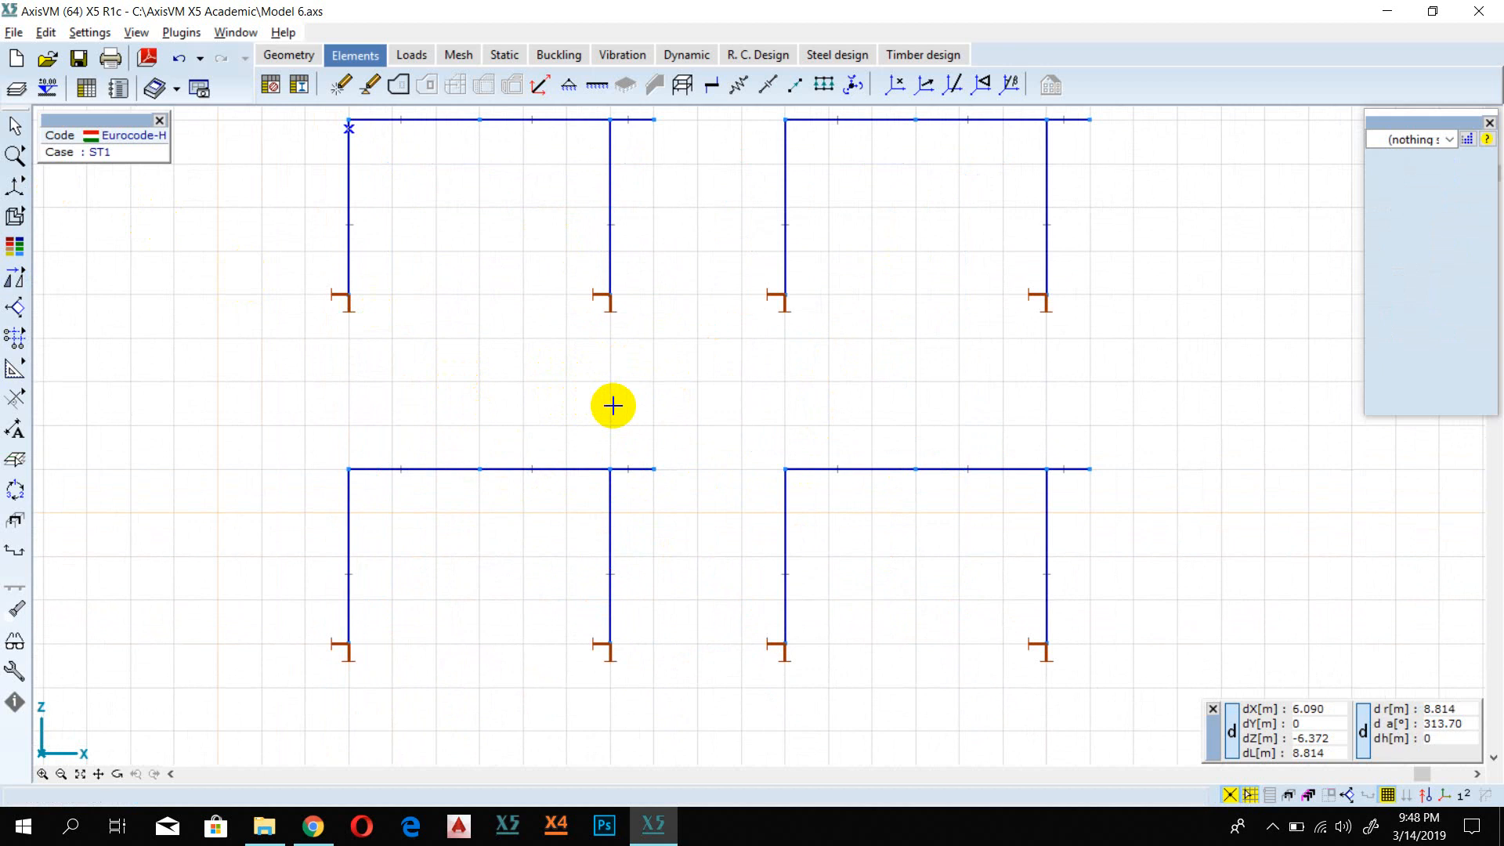
scroll(612, 404, "up", 2)
scroll(614, 405, "down", 2)
scroll(641, 392, "down", 1)
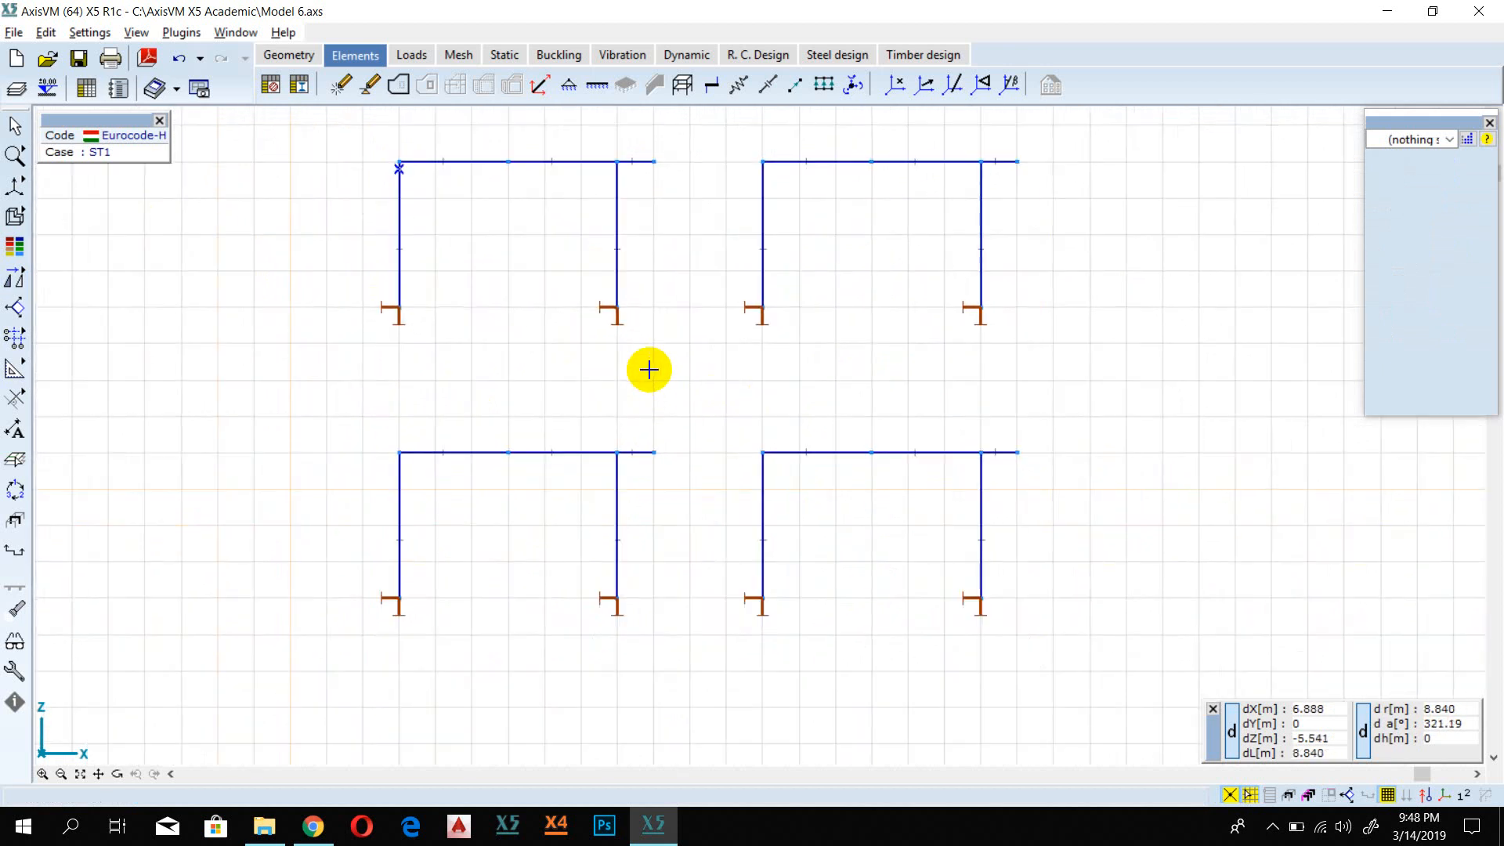
middle_click_drag(647, 365, 654, 448)
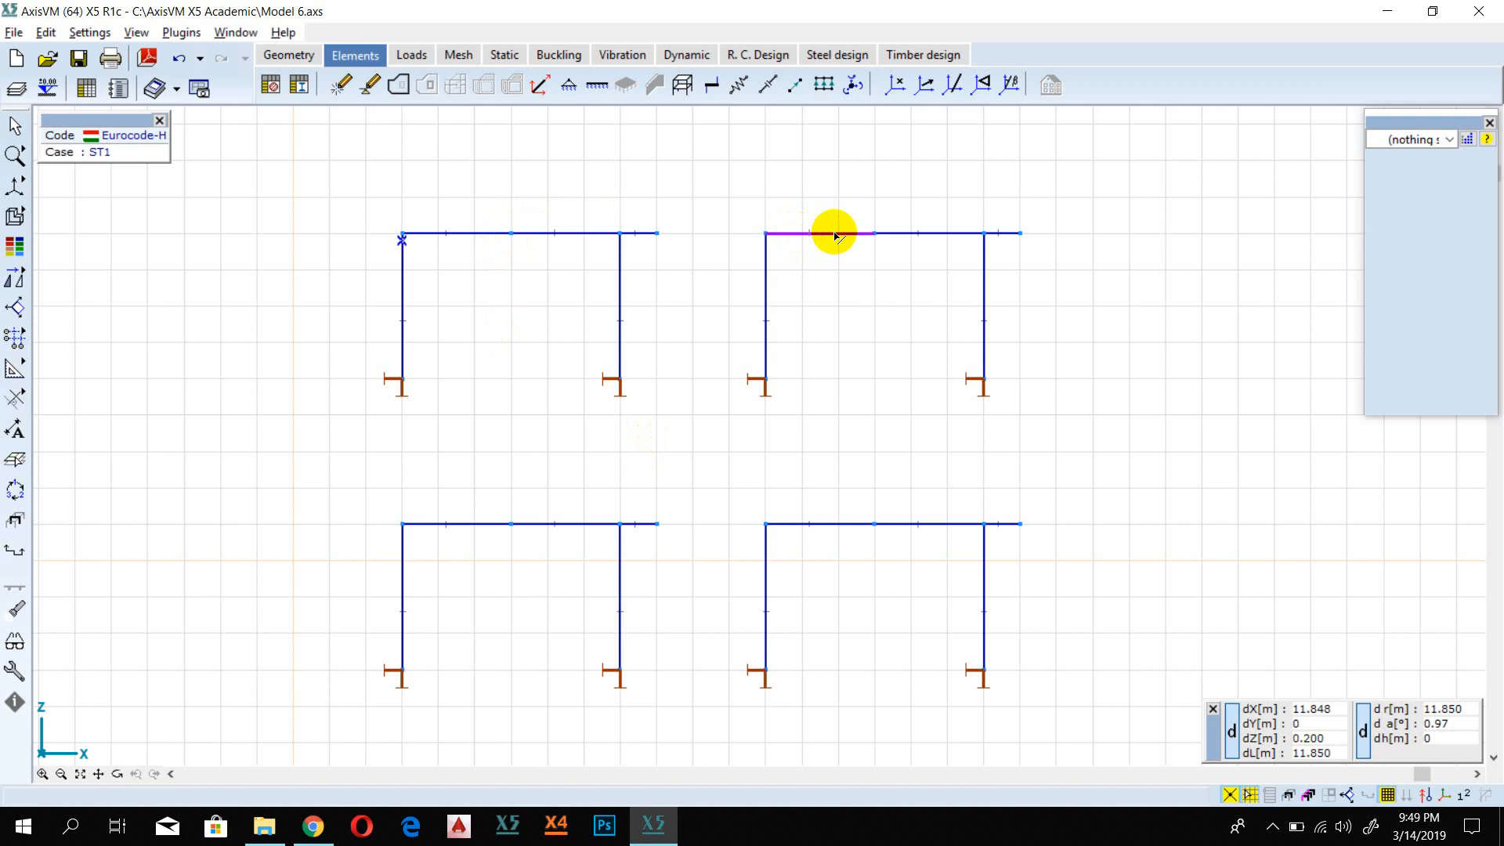
scroll(509, 239, "up", 4)
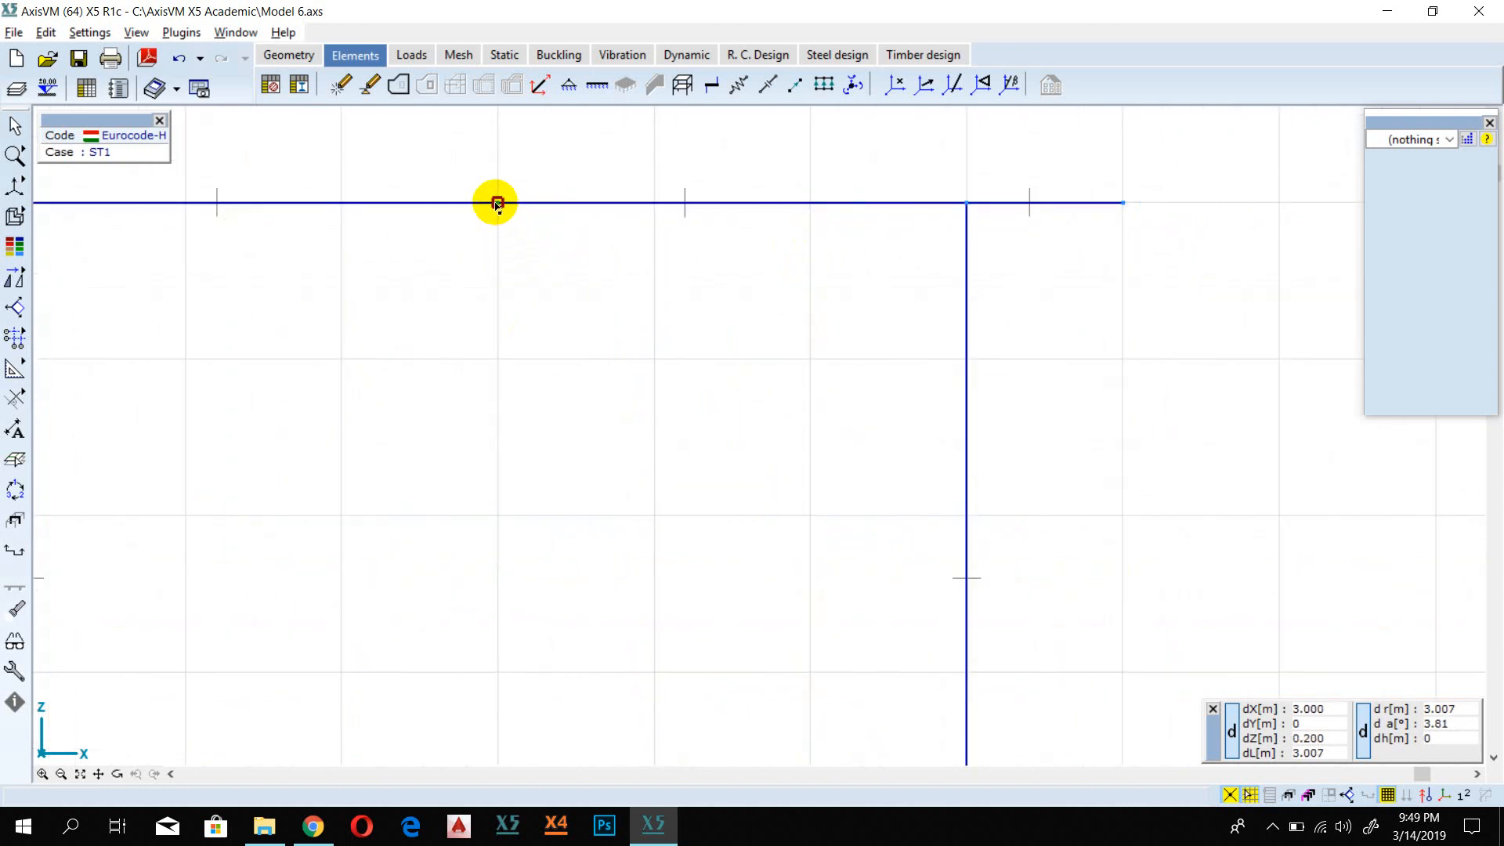
scroll(495, 206, "down", 5)
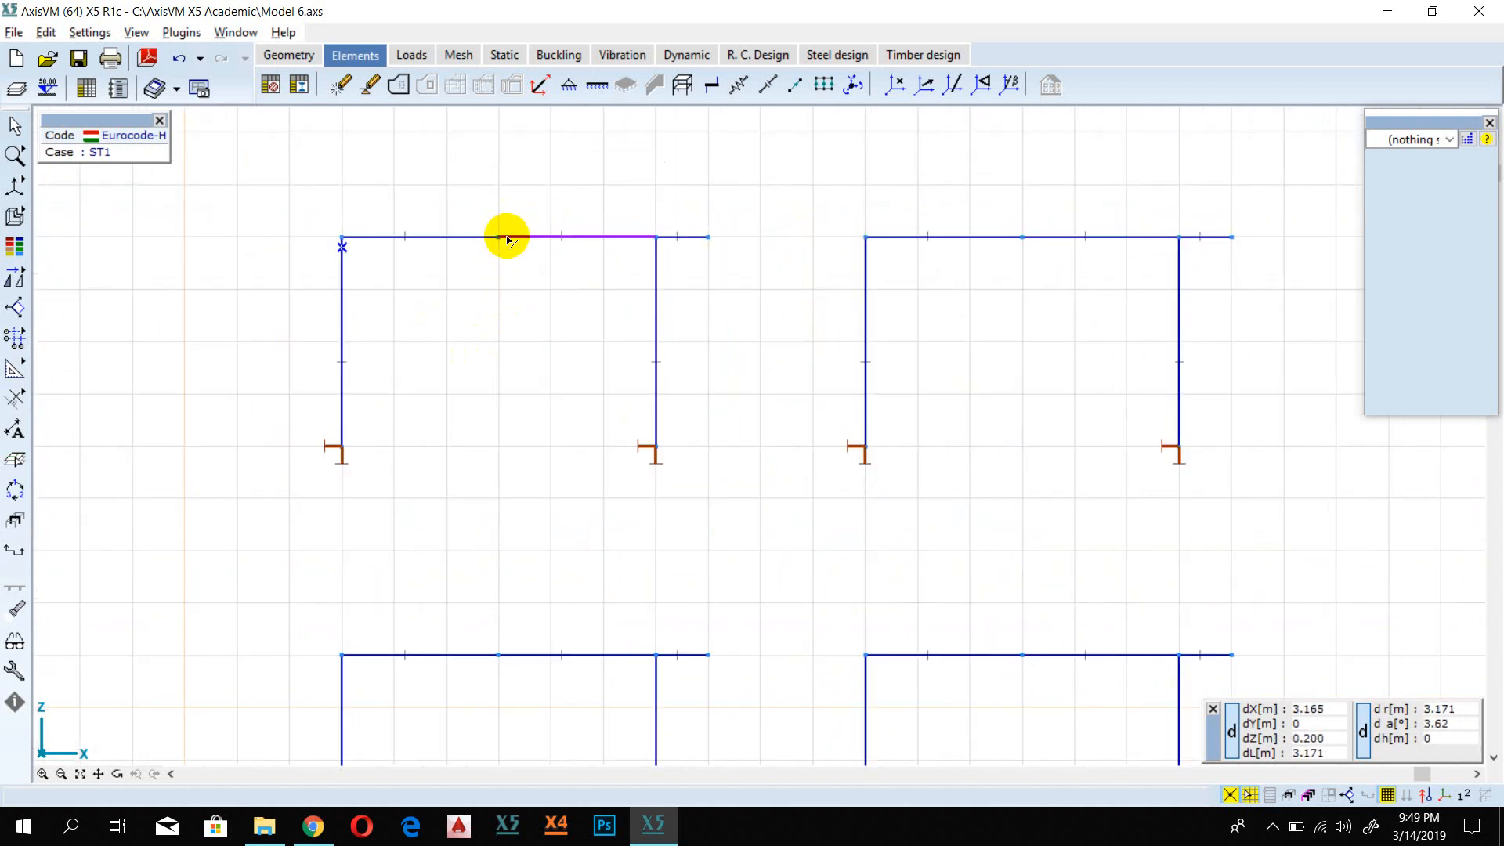
scroll(507, 239, "up", 3)
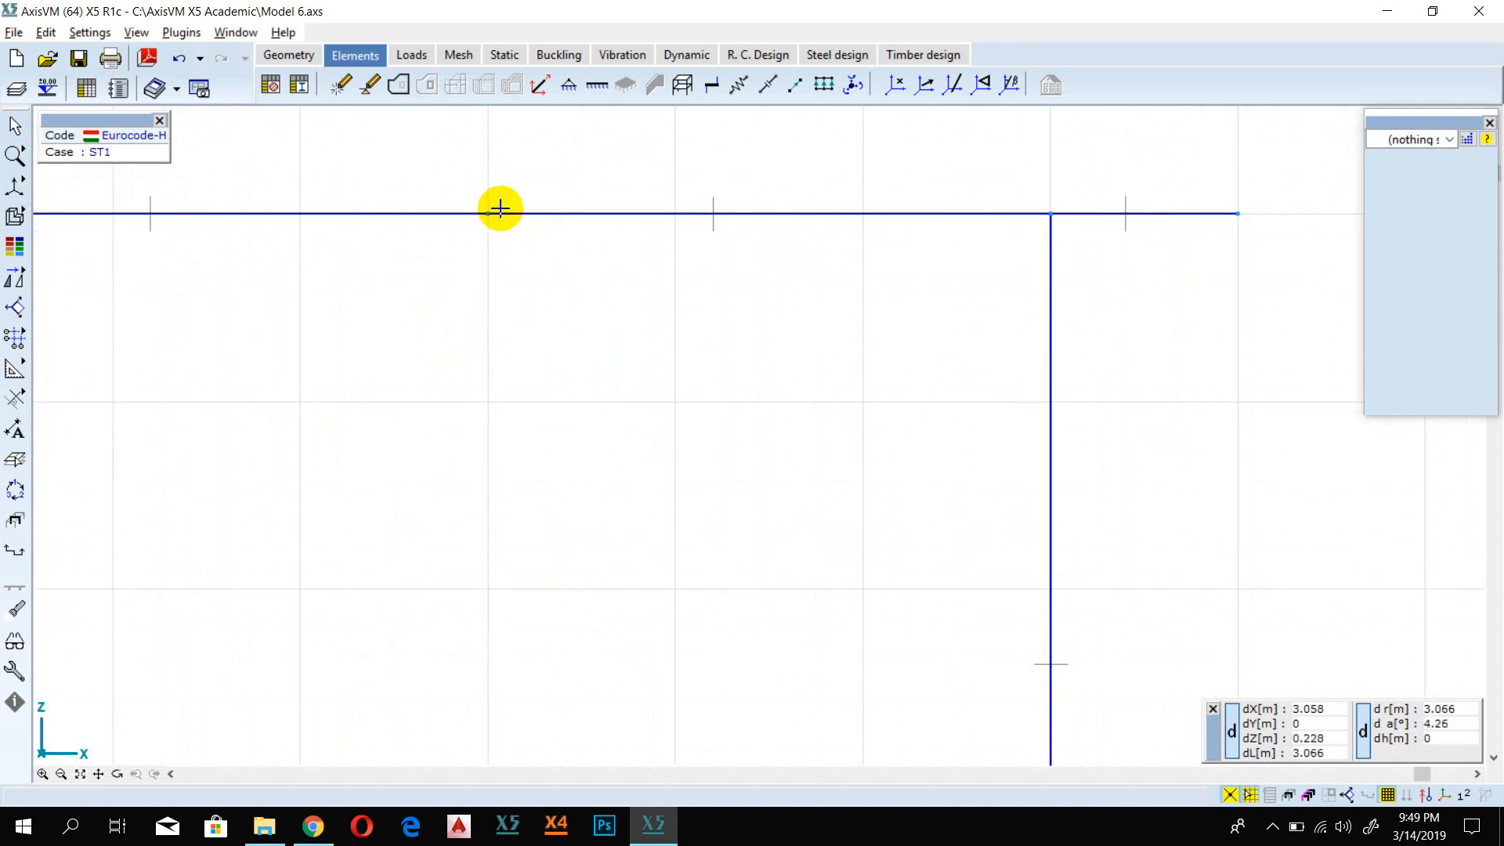
mouse_move(515, 216)
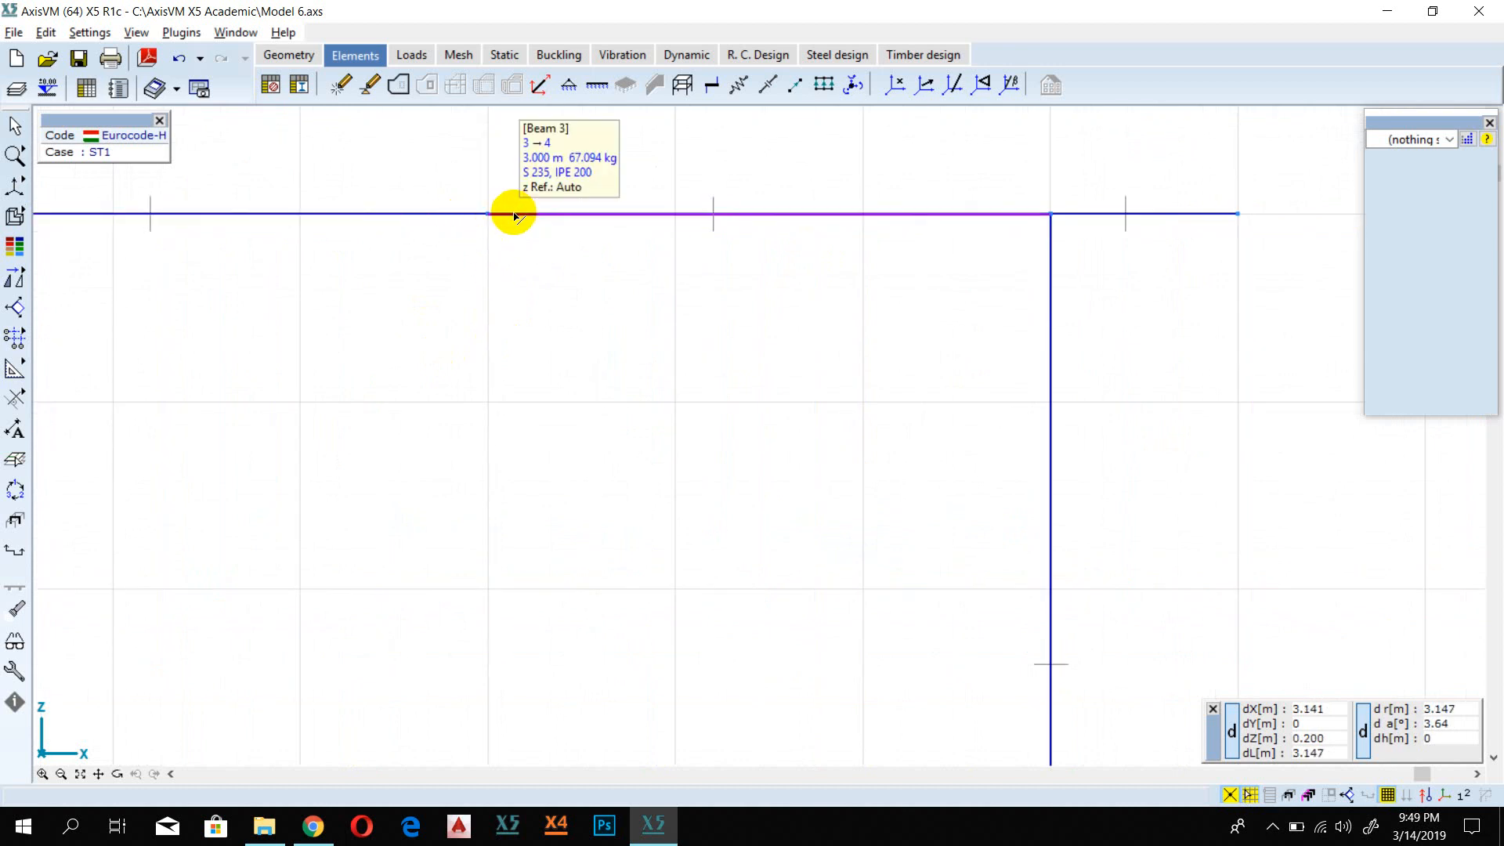
scroll(856, 265, "down", 5)
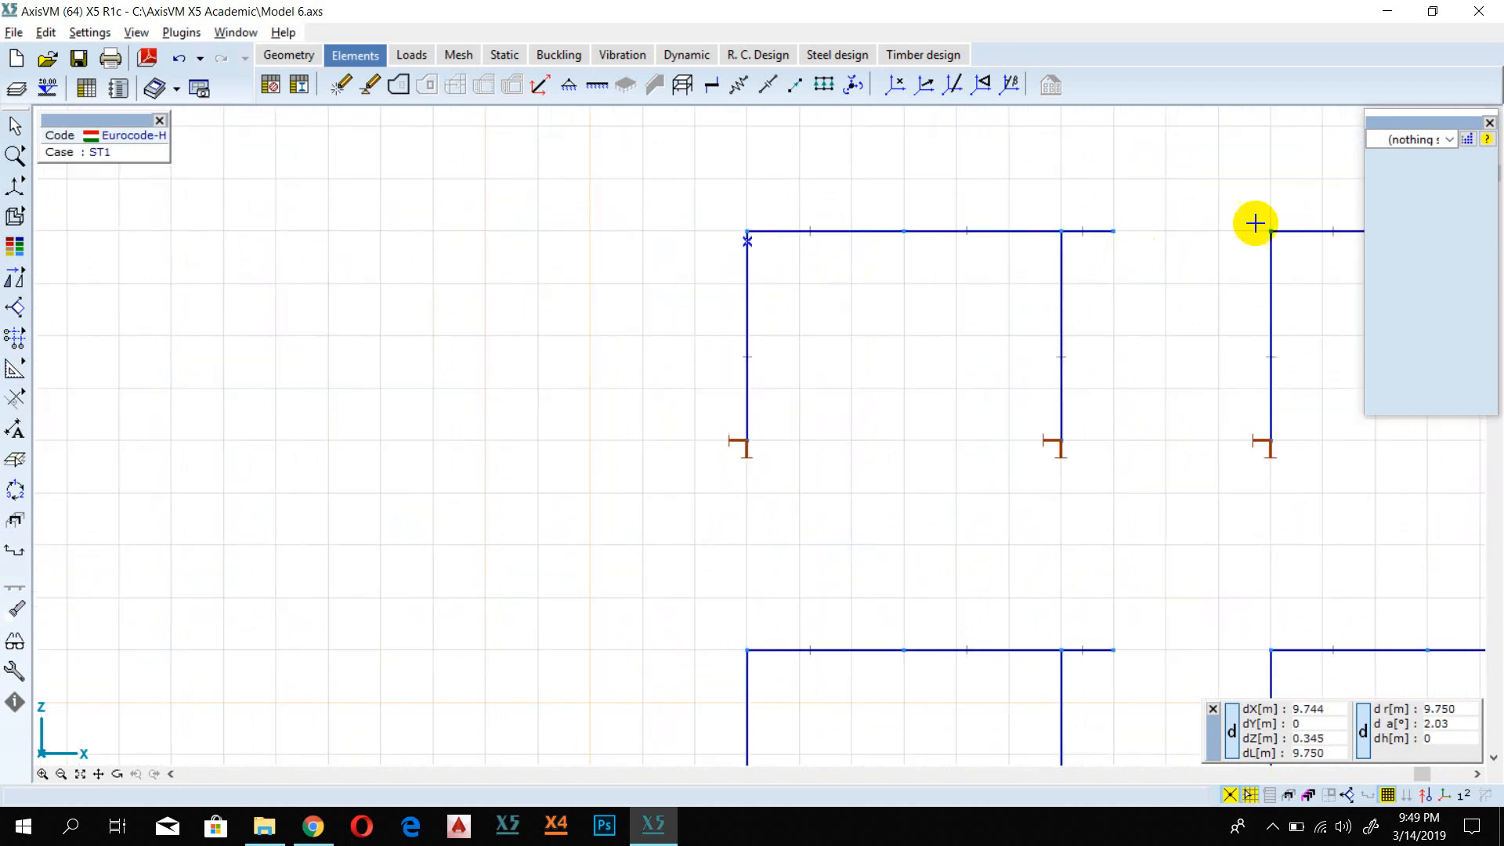
middle_click_drag(1178, 299, 792, 322)
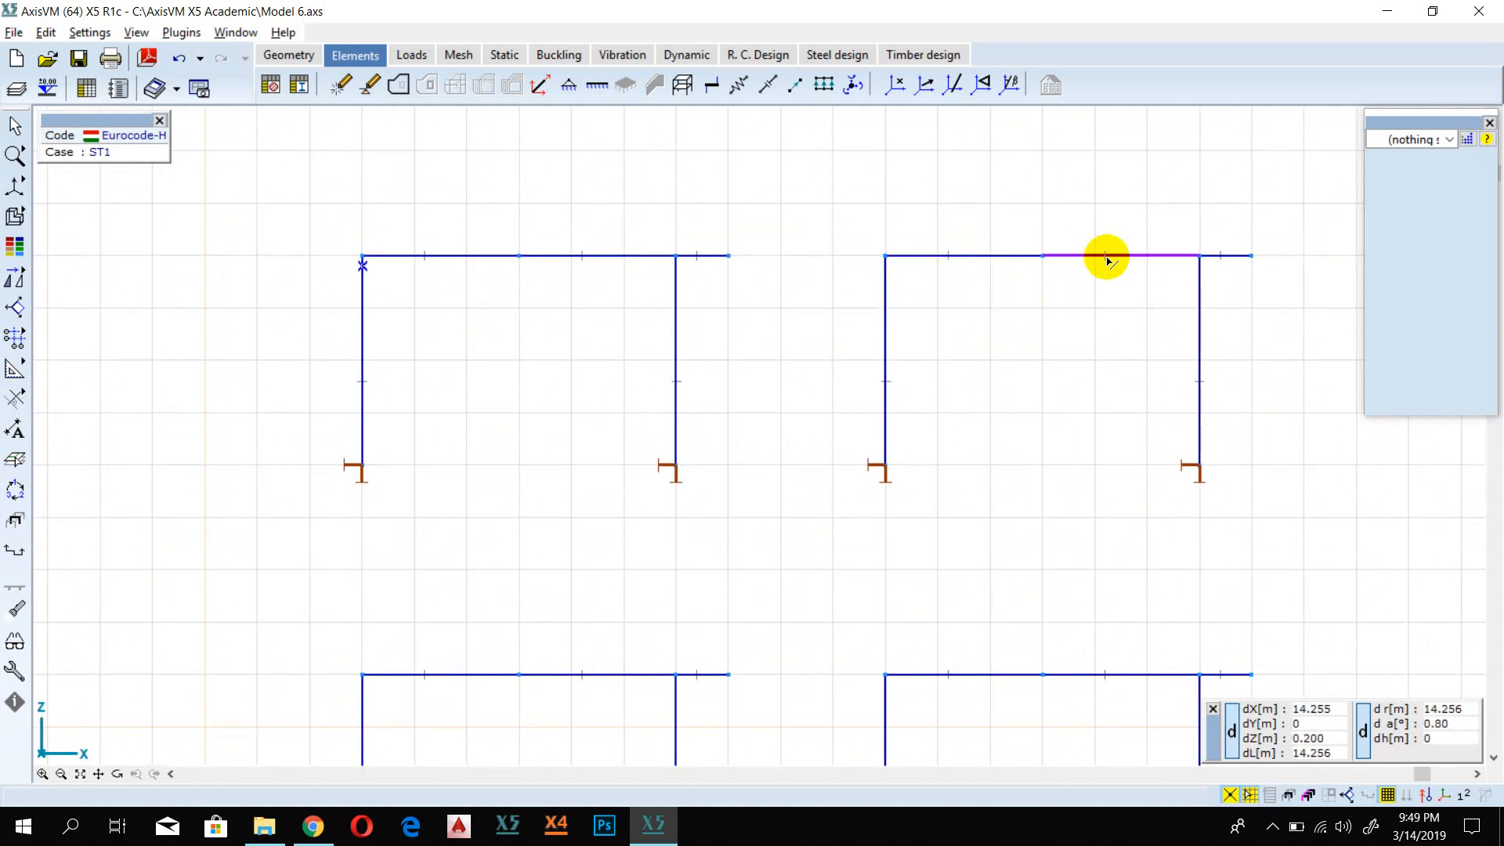
scroll(856, 494, "down", 3)
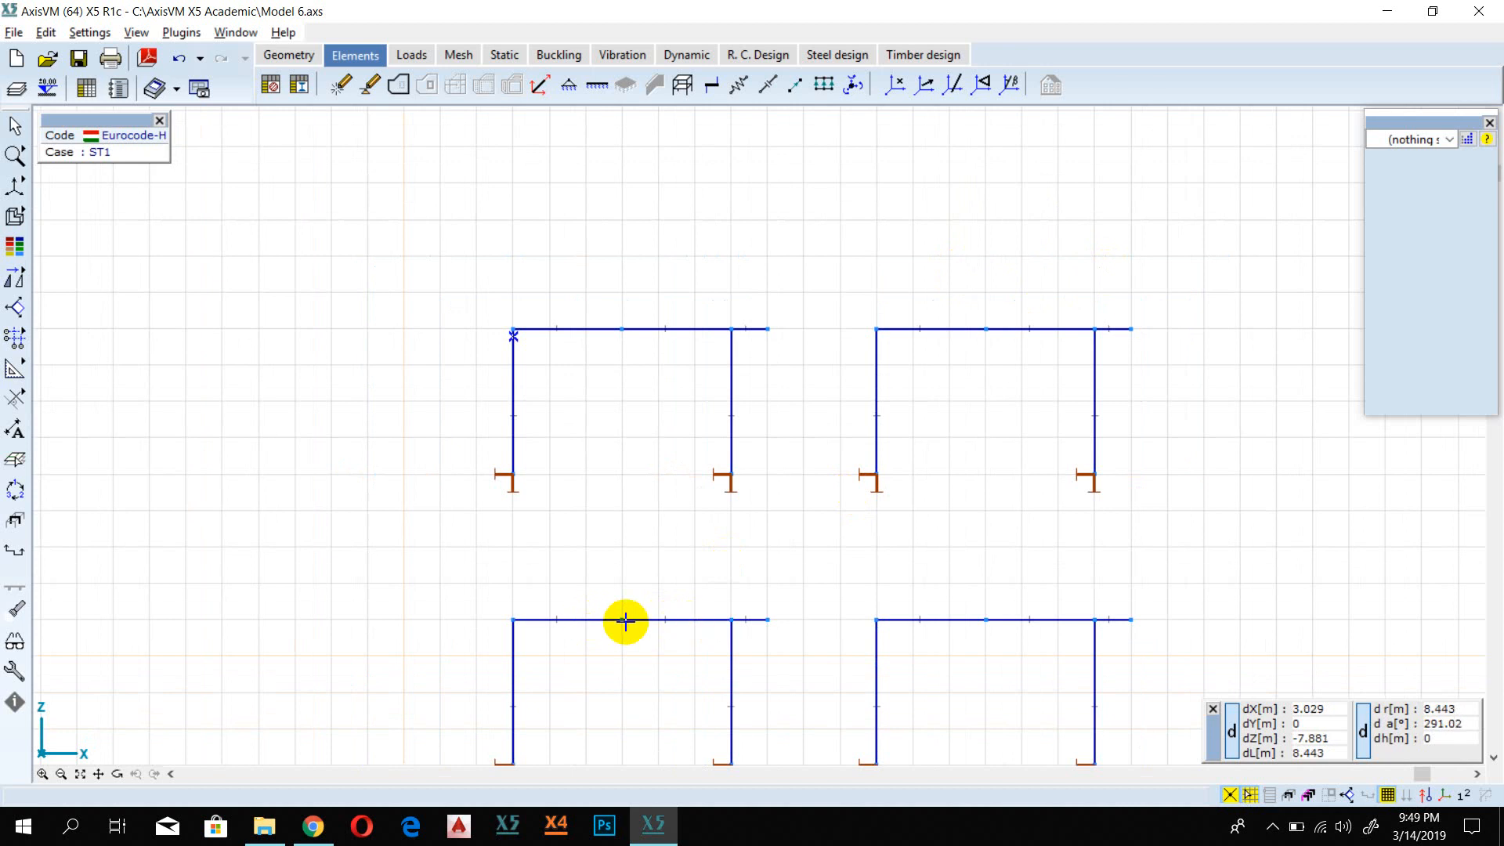
Step: Set the startpoint release of the upper-left frame's right girder segment to Hinge about y axis and apply the beam modification
scroll(658, 460, "up", 4)
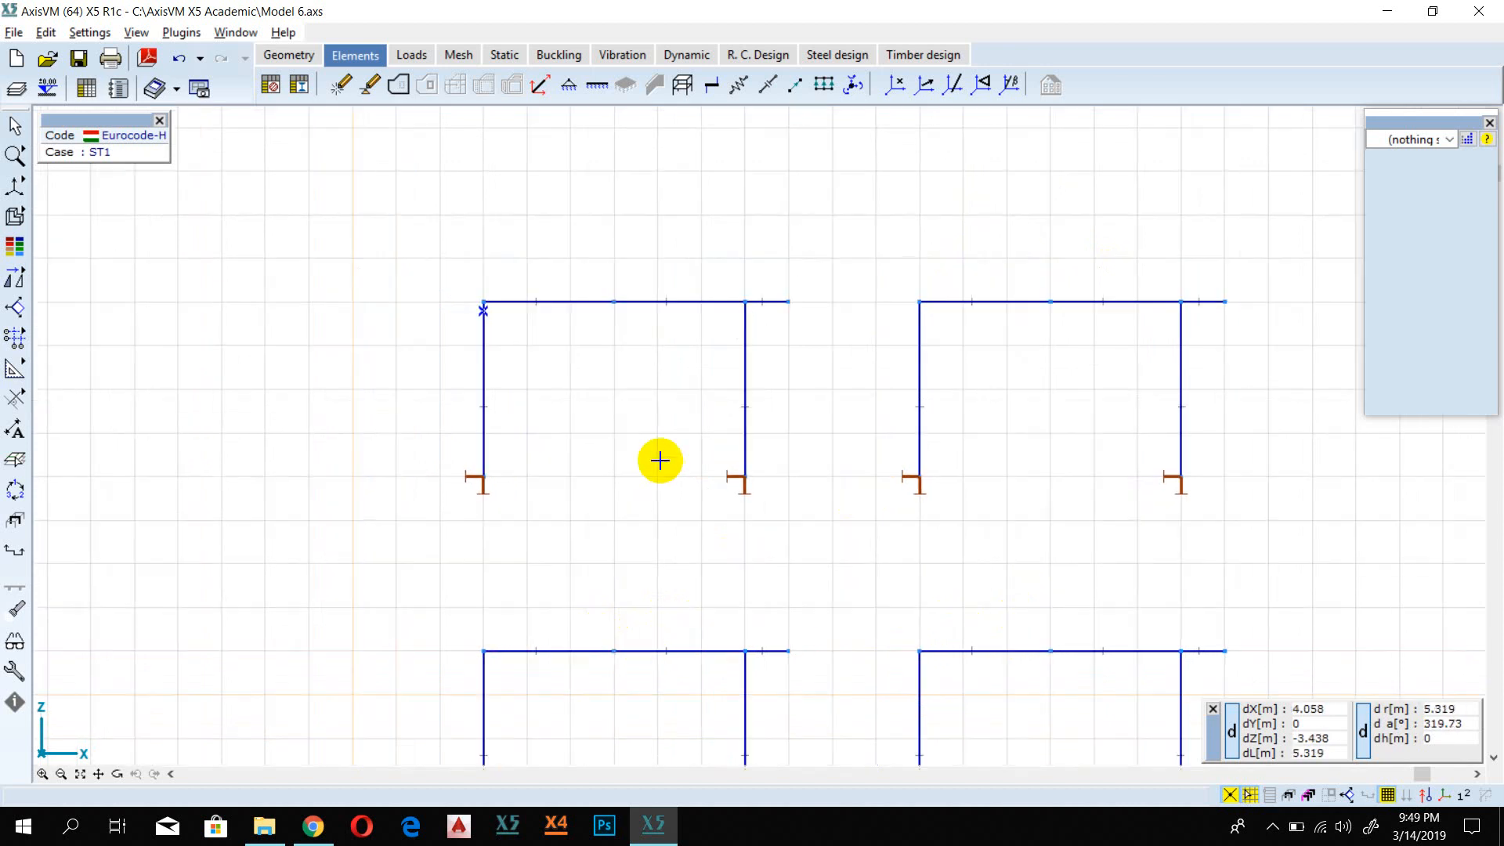
middle_click_drag(597, 284, 548, 379)
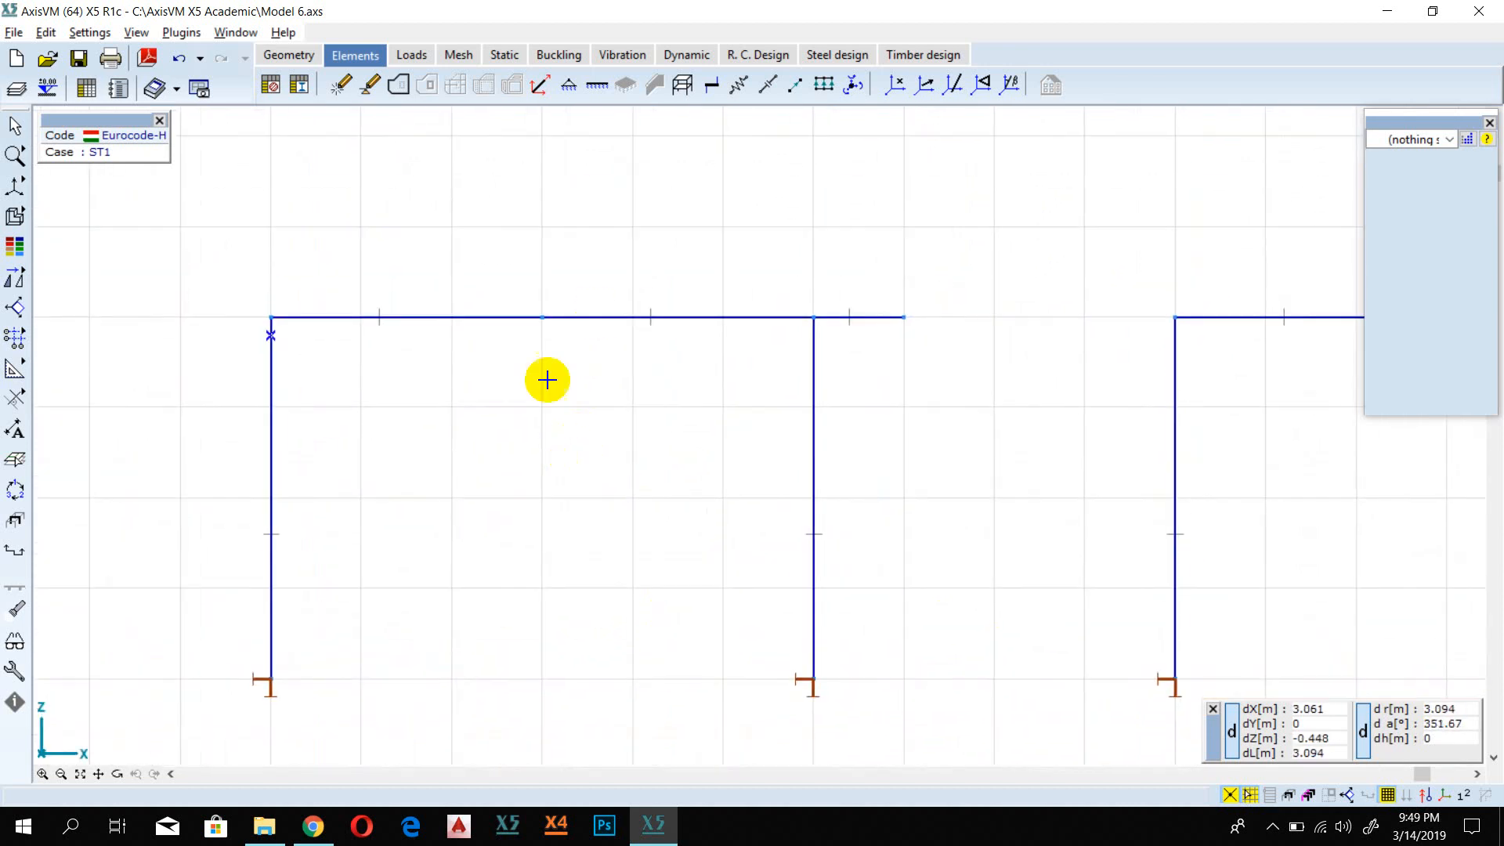
left_click(579, 318)
double_click(600, 326)
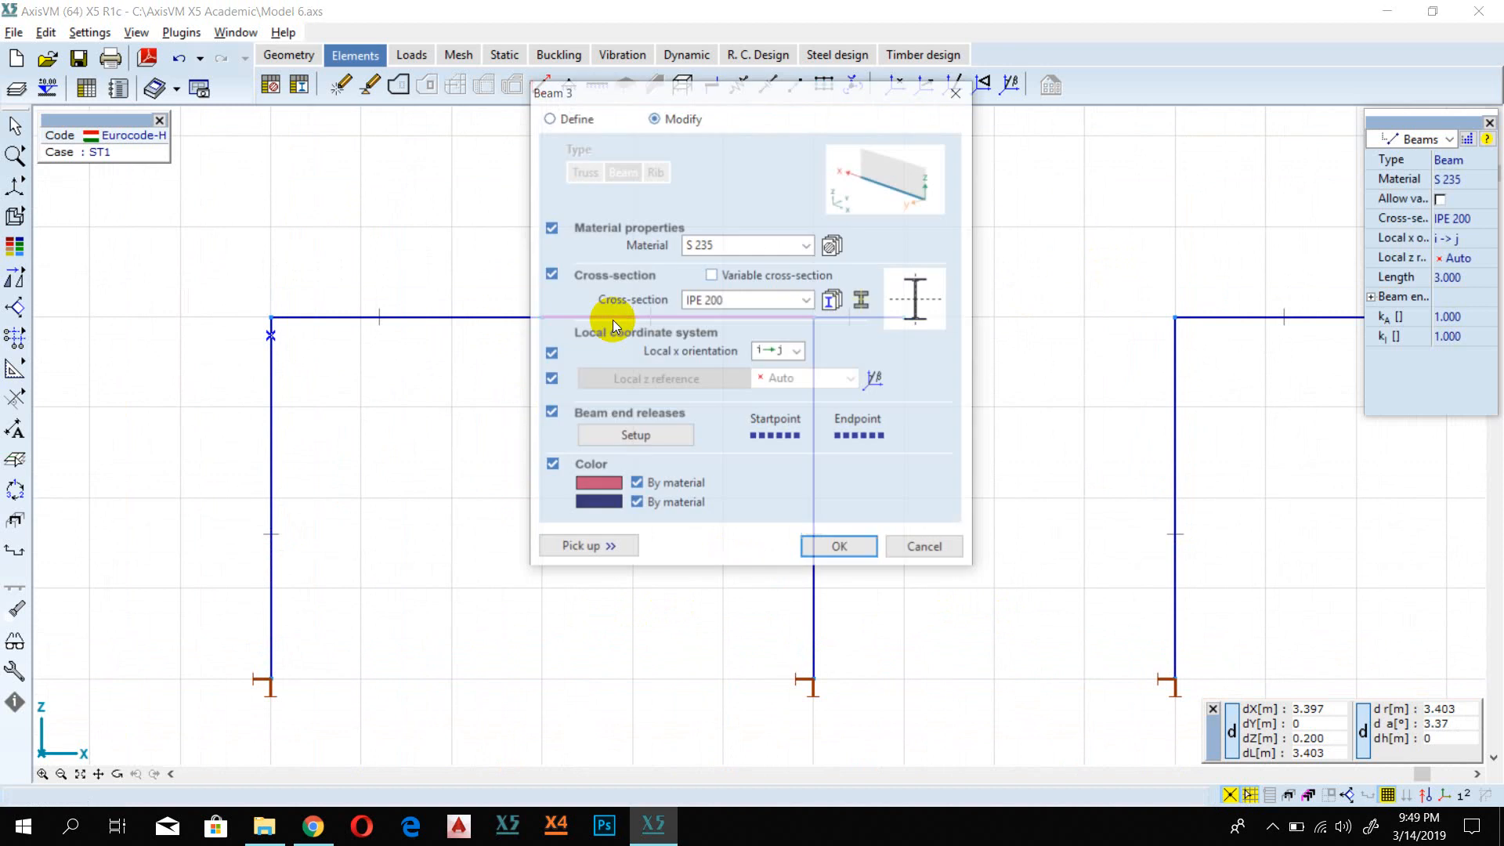
left_click_drag(722, 105, 942, 326)
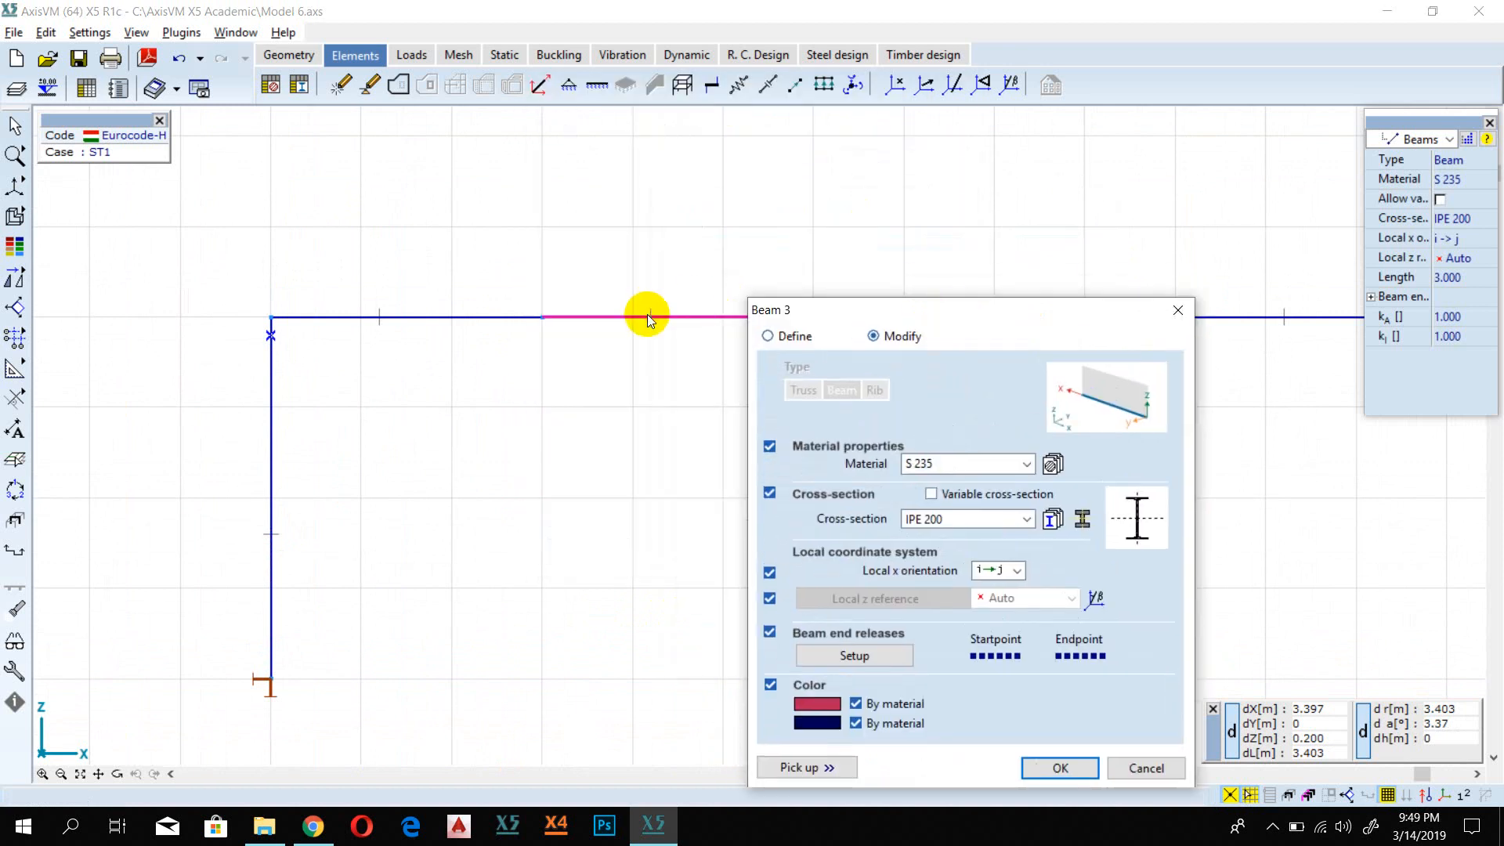
left_click_drag(848, 321, 816, 211)
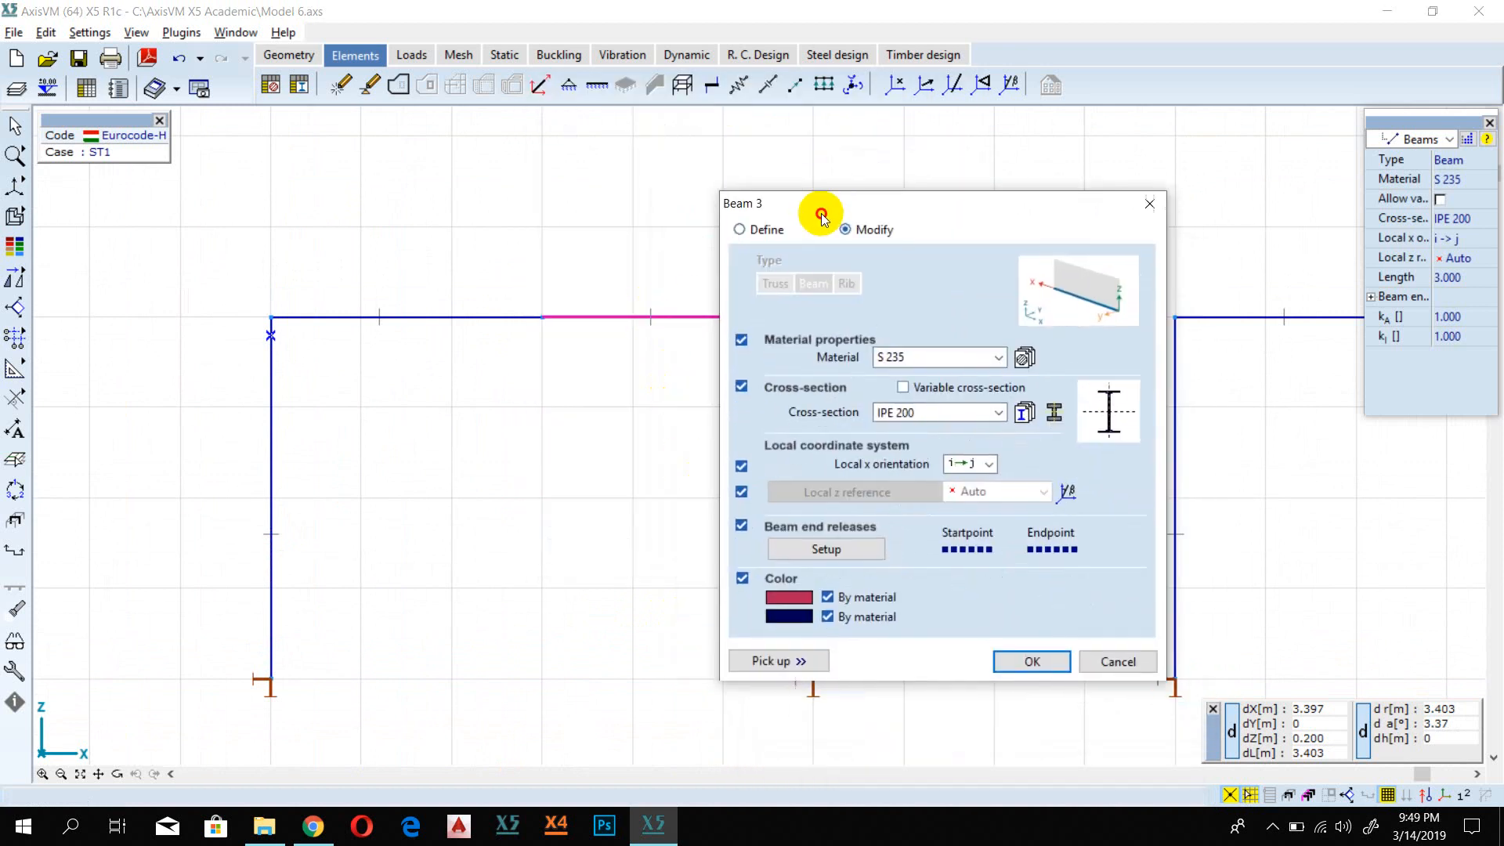
left_click(852, 544)
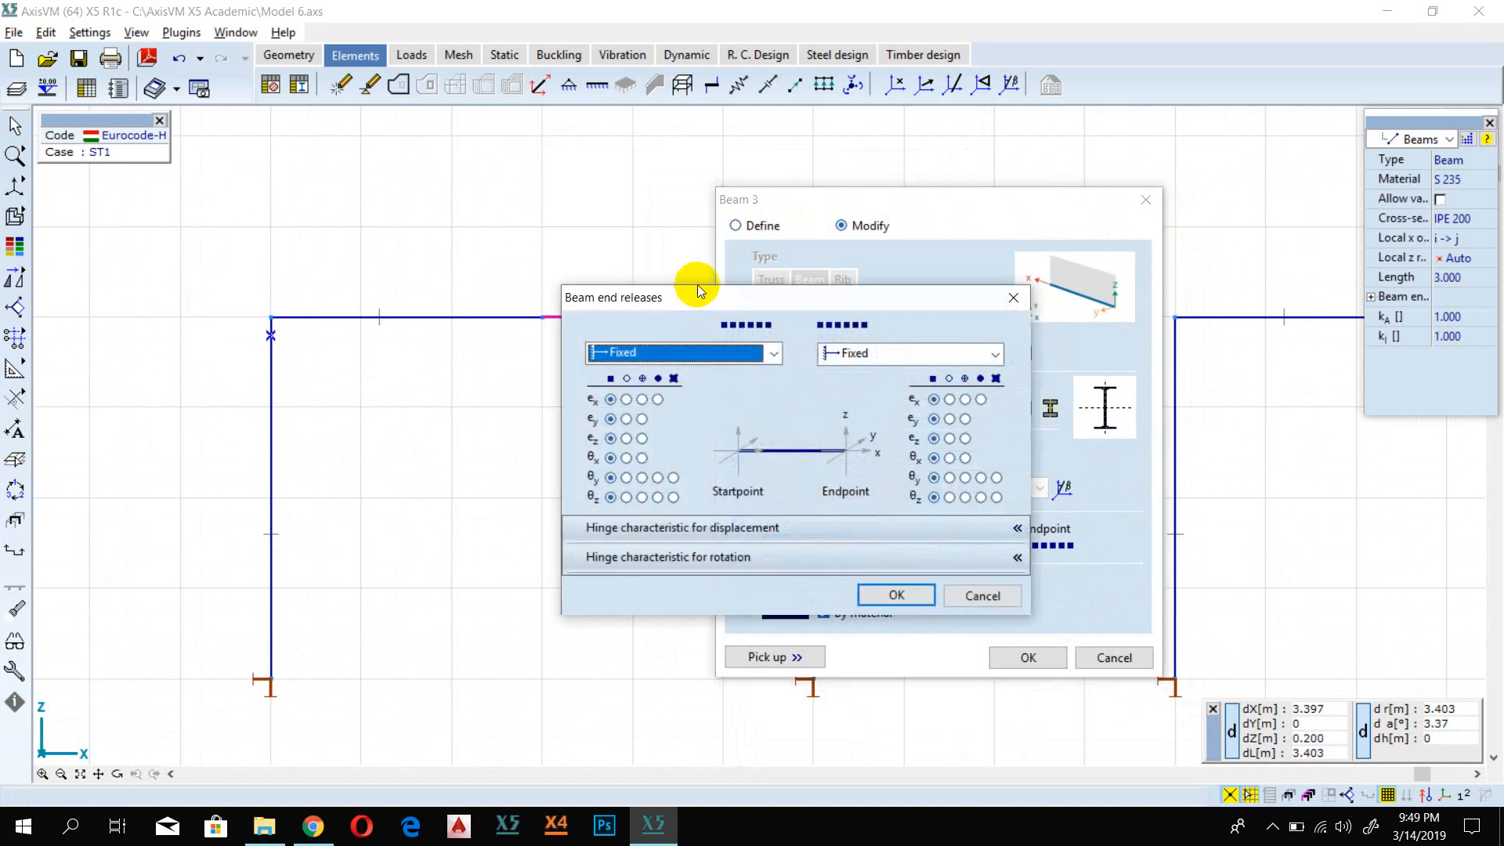
left_click(638, 350)
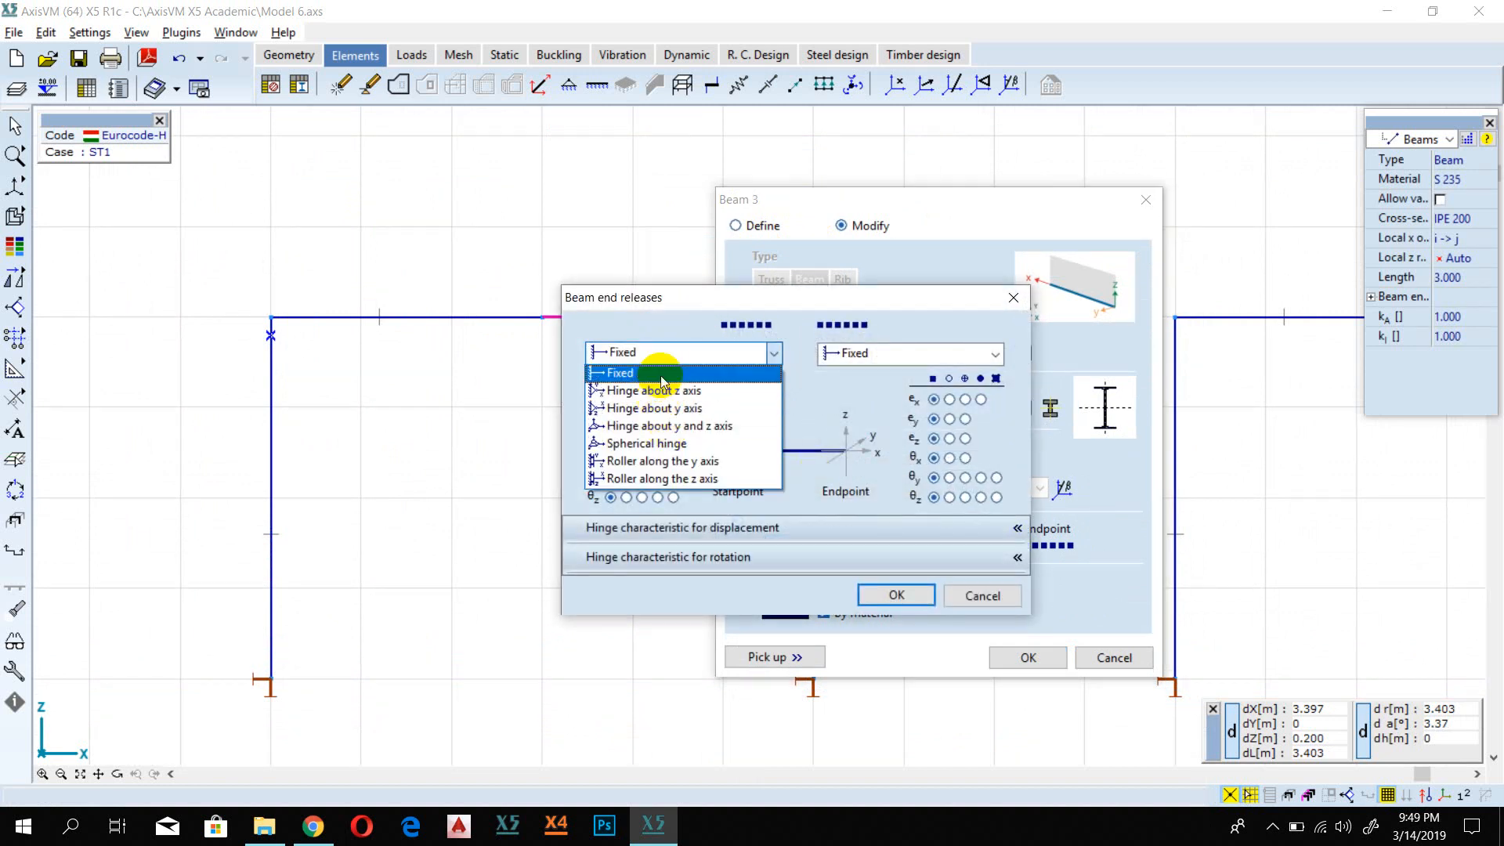
left_click(679, 349)
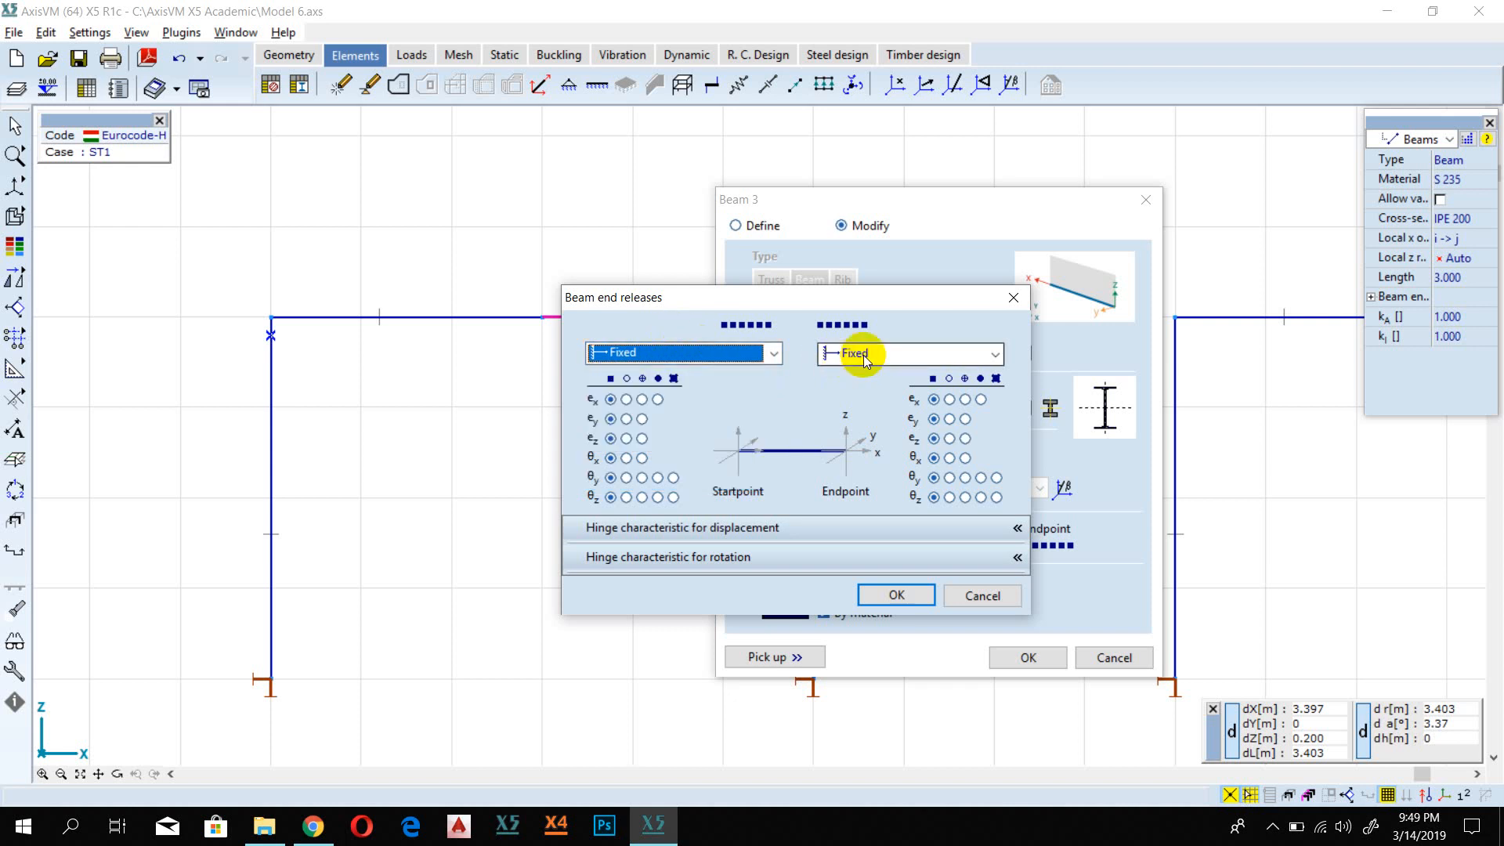
left_click_drag(681, 302, 826, 502)
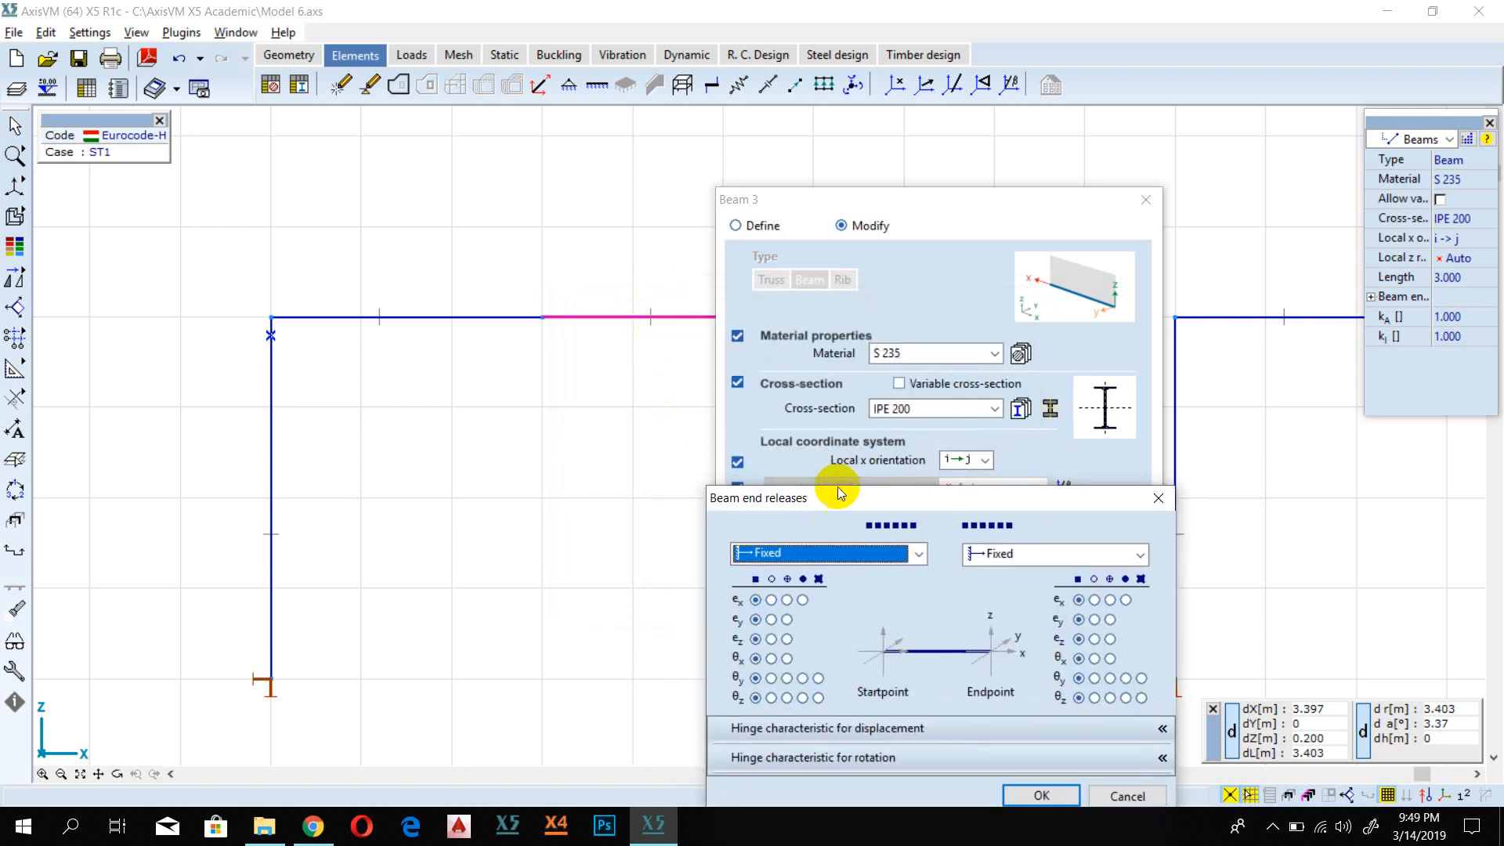
left_click_drag(830, 500, 659, 347)
left_click(611, 405)
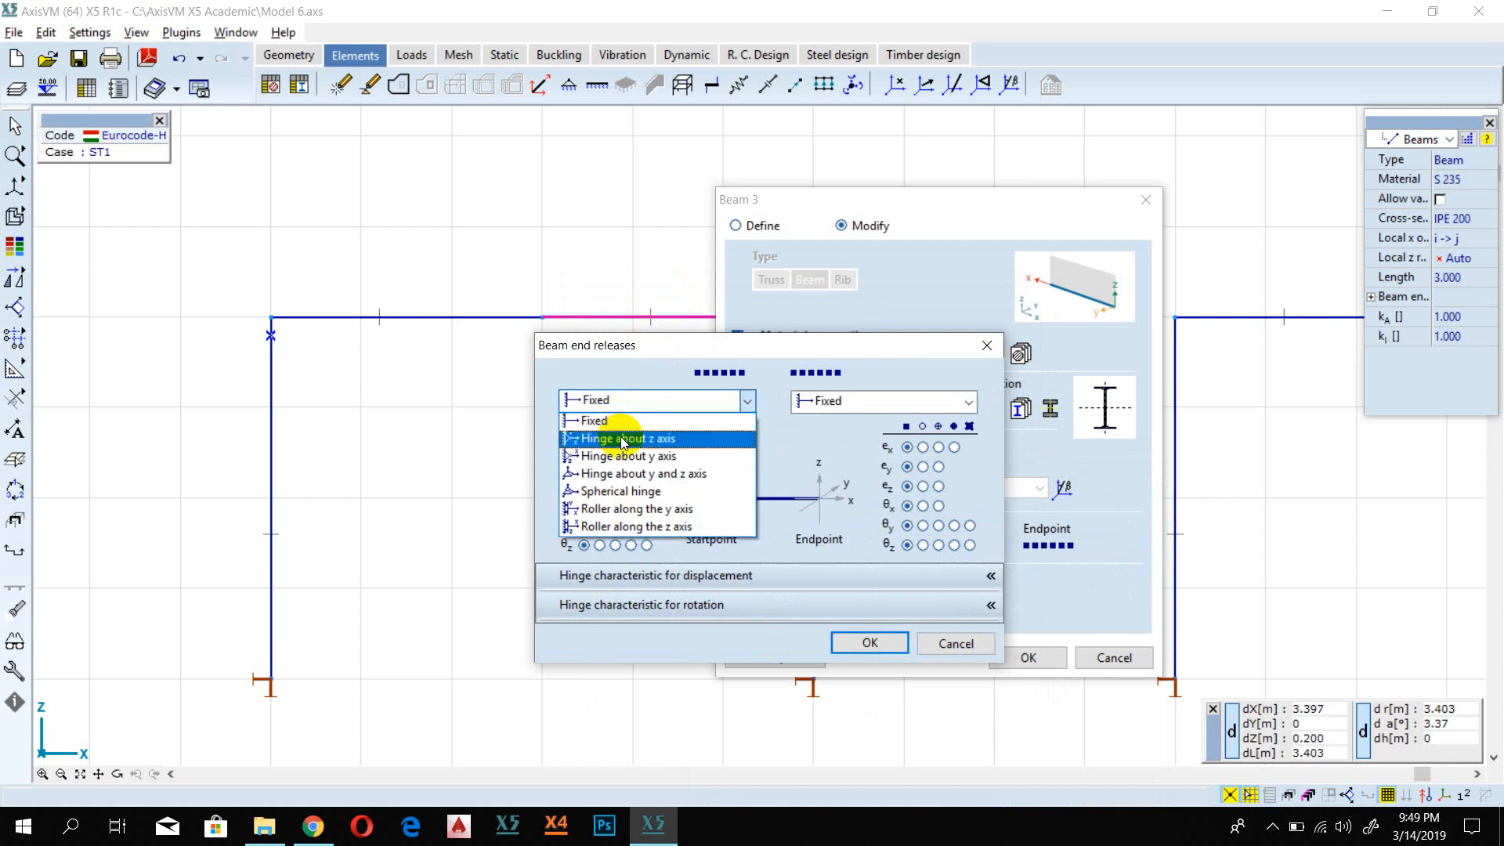
left_click(656, 456)
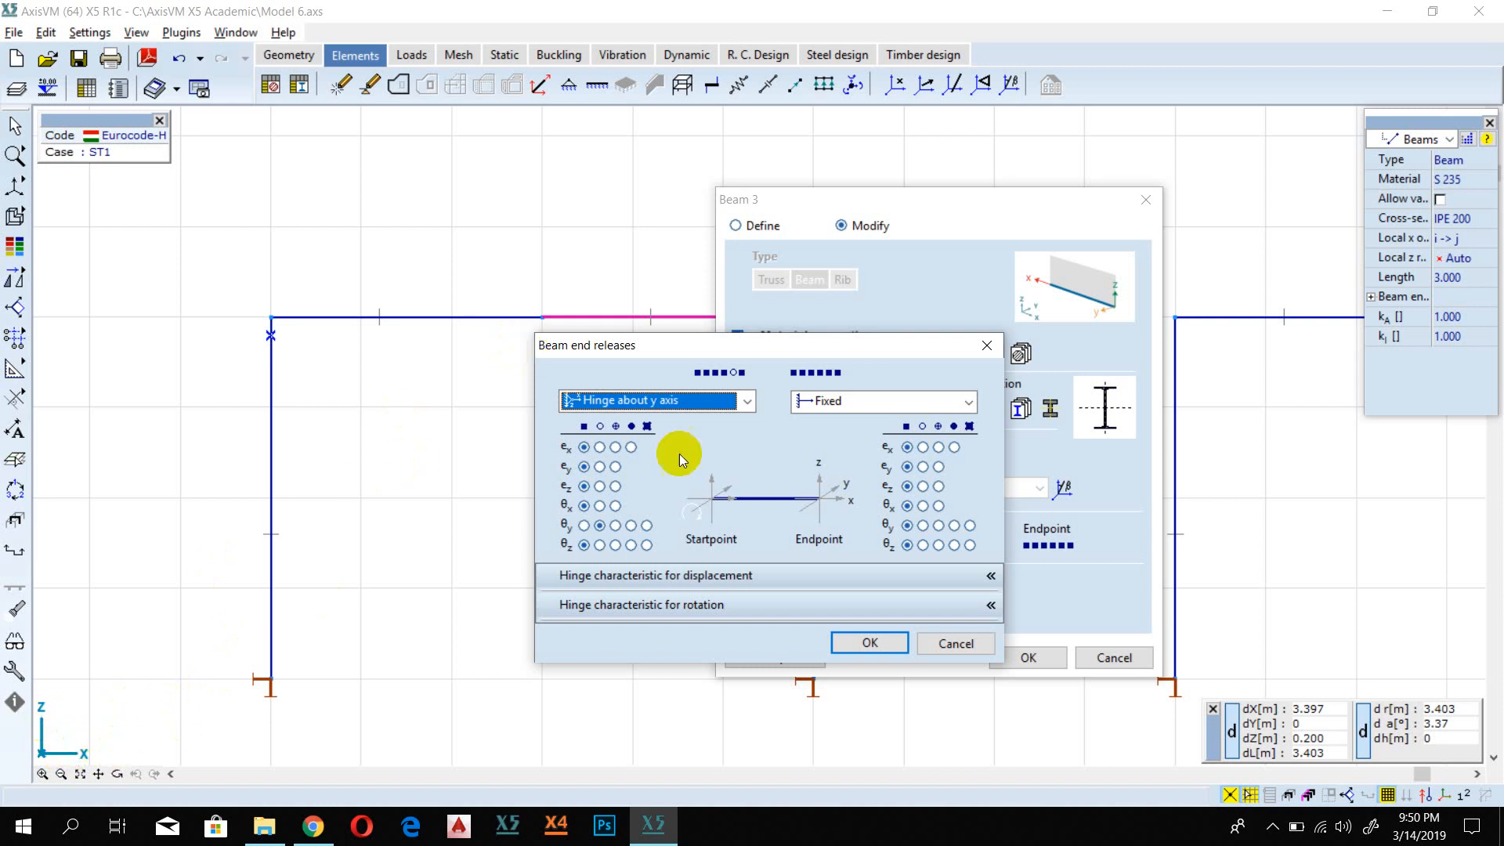
left_click(674, 409)
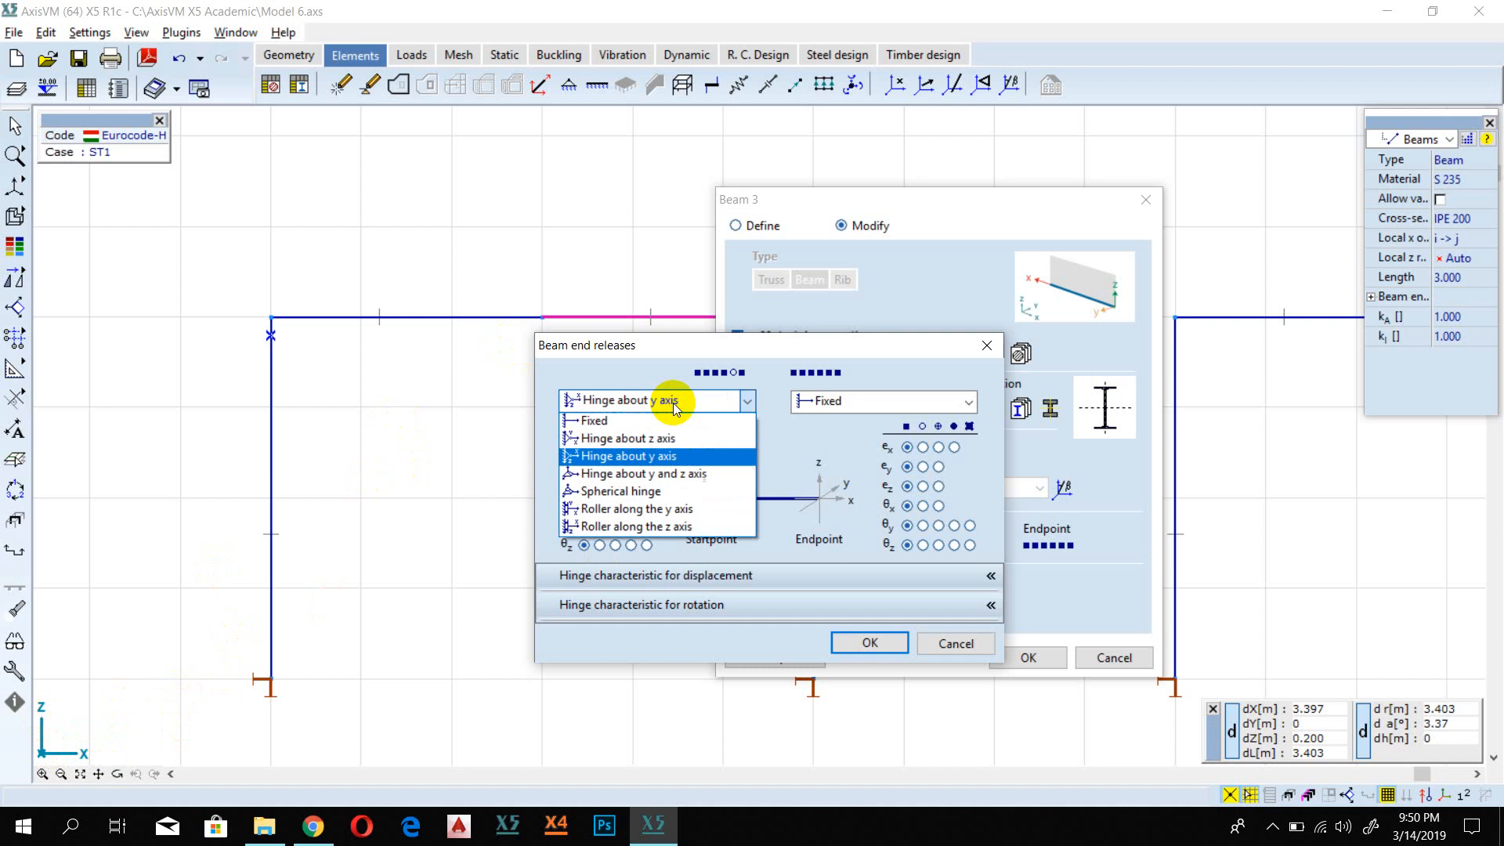
left_click(673, 409)
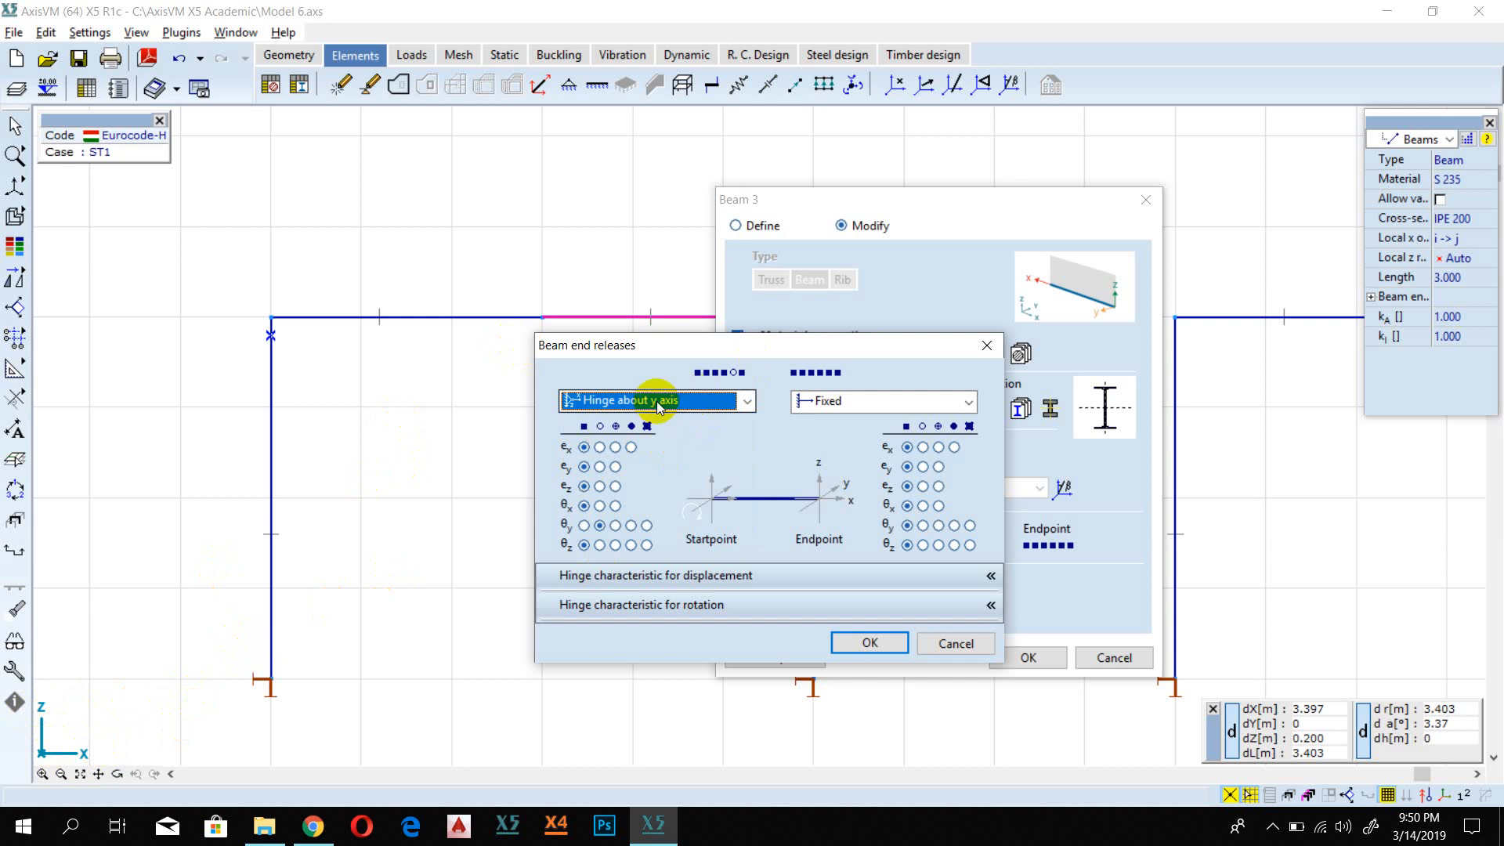
left_click(869, 643)
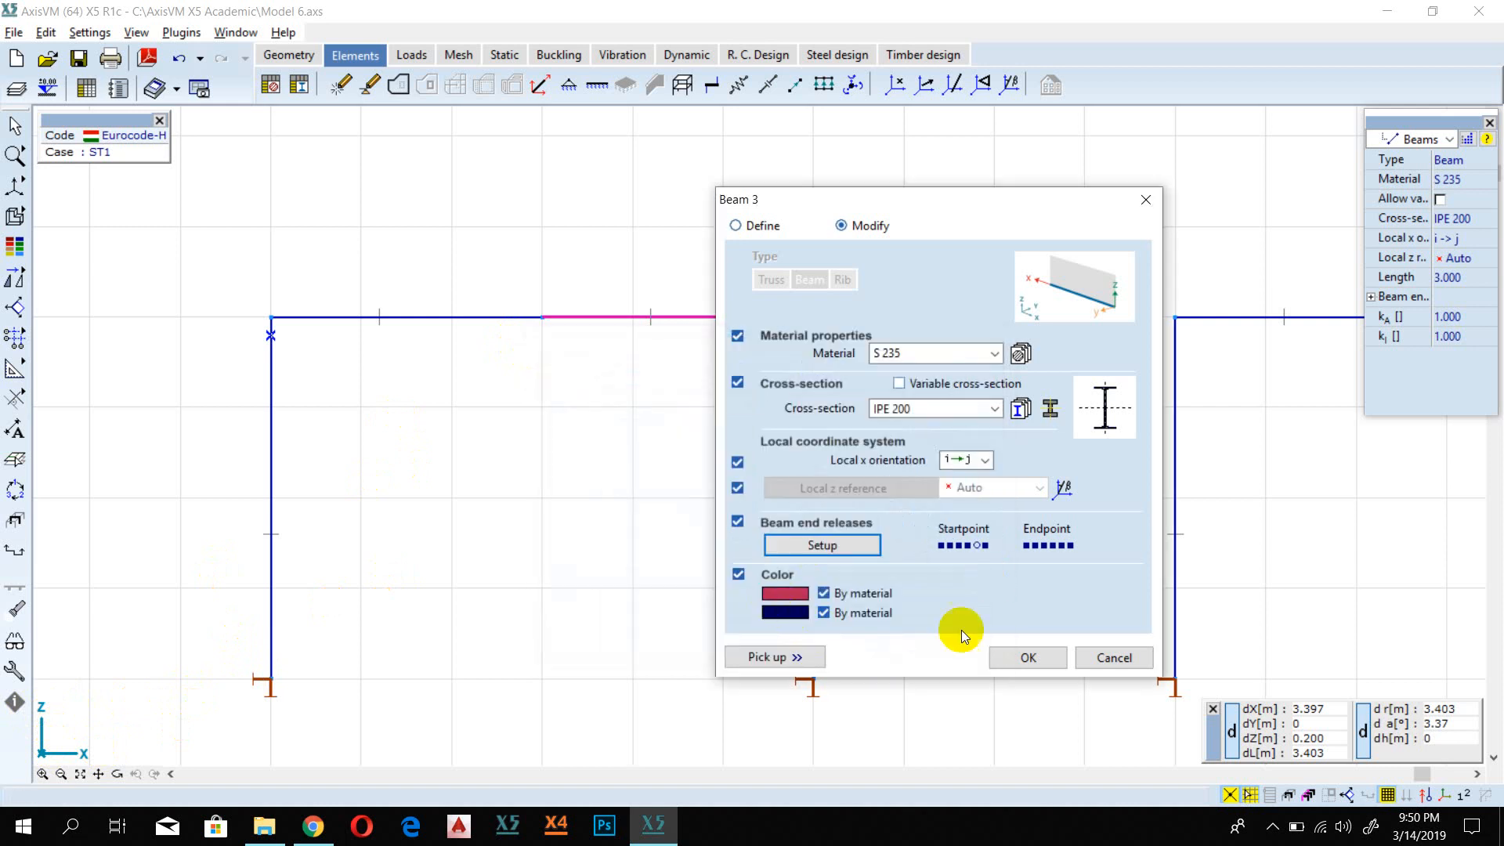
left_click(1010, 650)
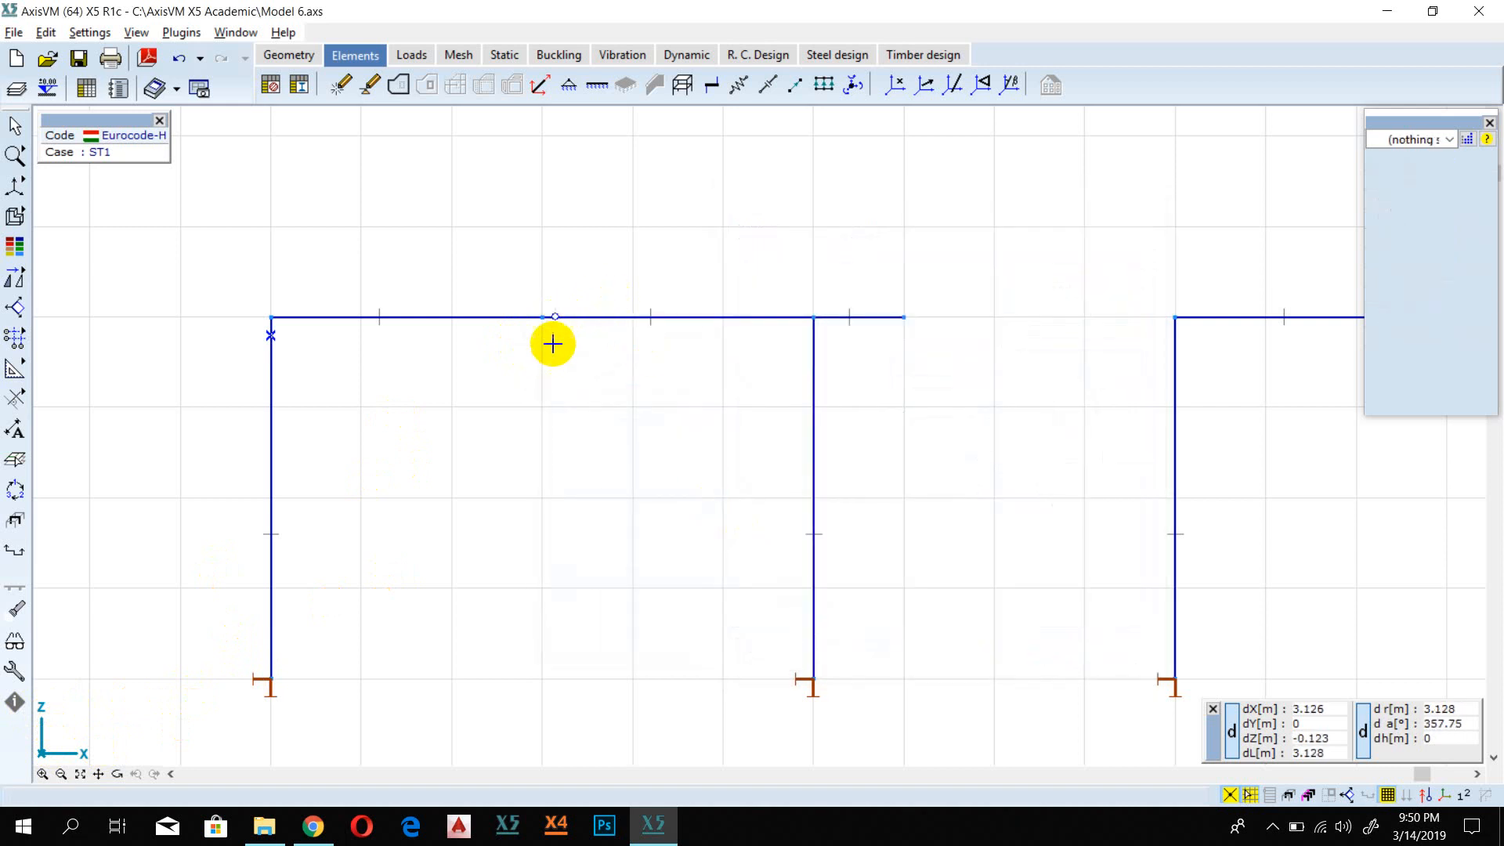
Step: Set the endpoint release of the upper-right frame's left girder segment to Hinge about y axis and apply the beam modification
scroll(550, 342, "up", 3)
scroll(538, 258, "down", 3)
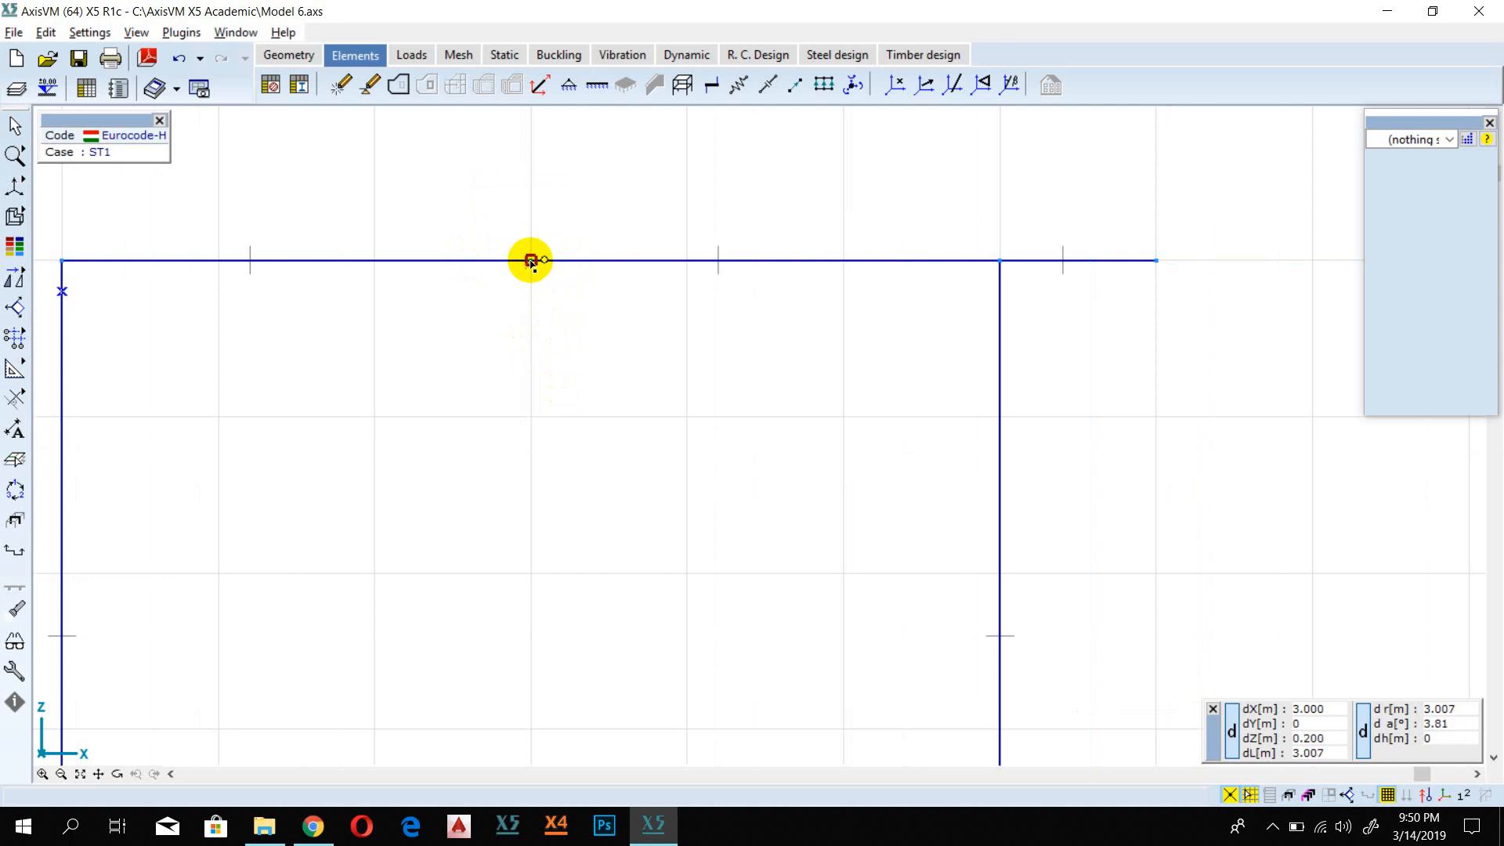
scroll(530, 261, "up", 3)
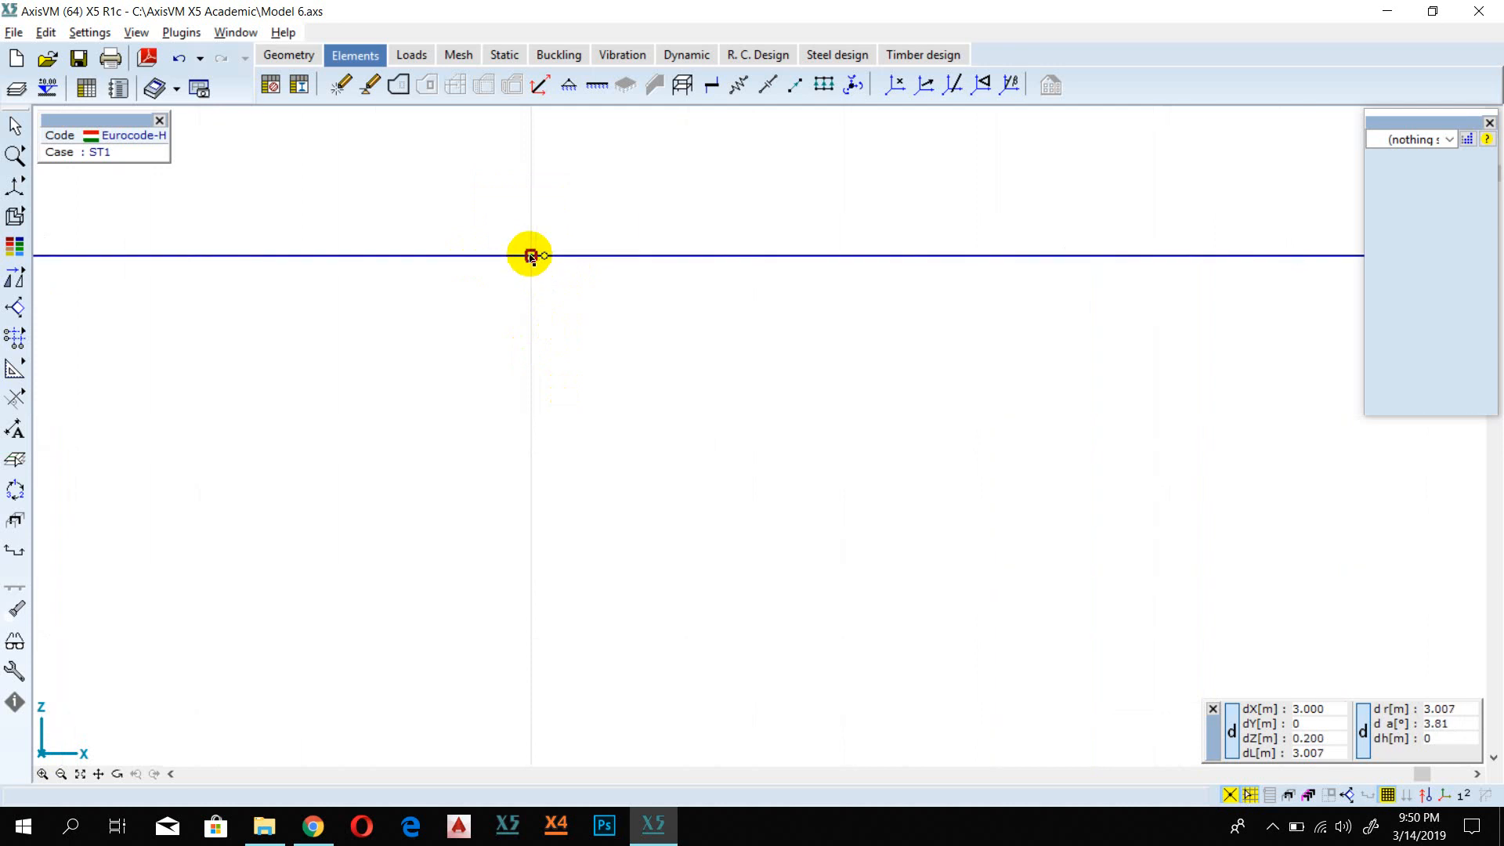
scroll(530, 256, "down", 3)
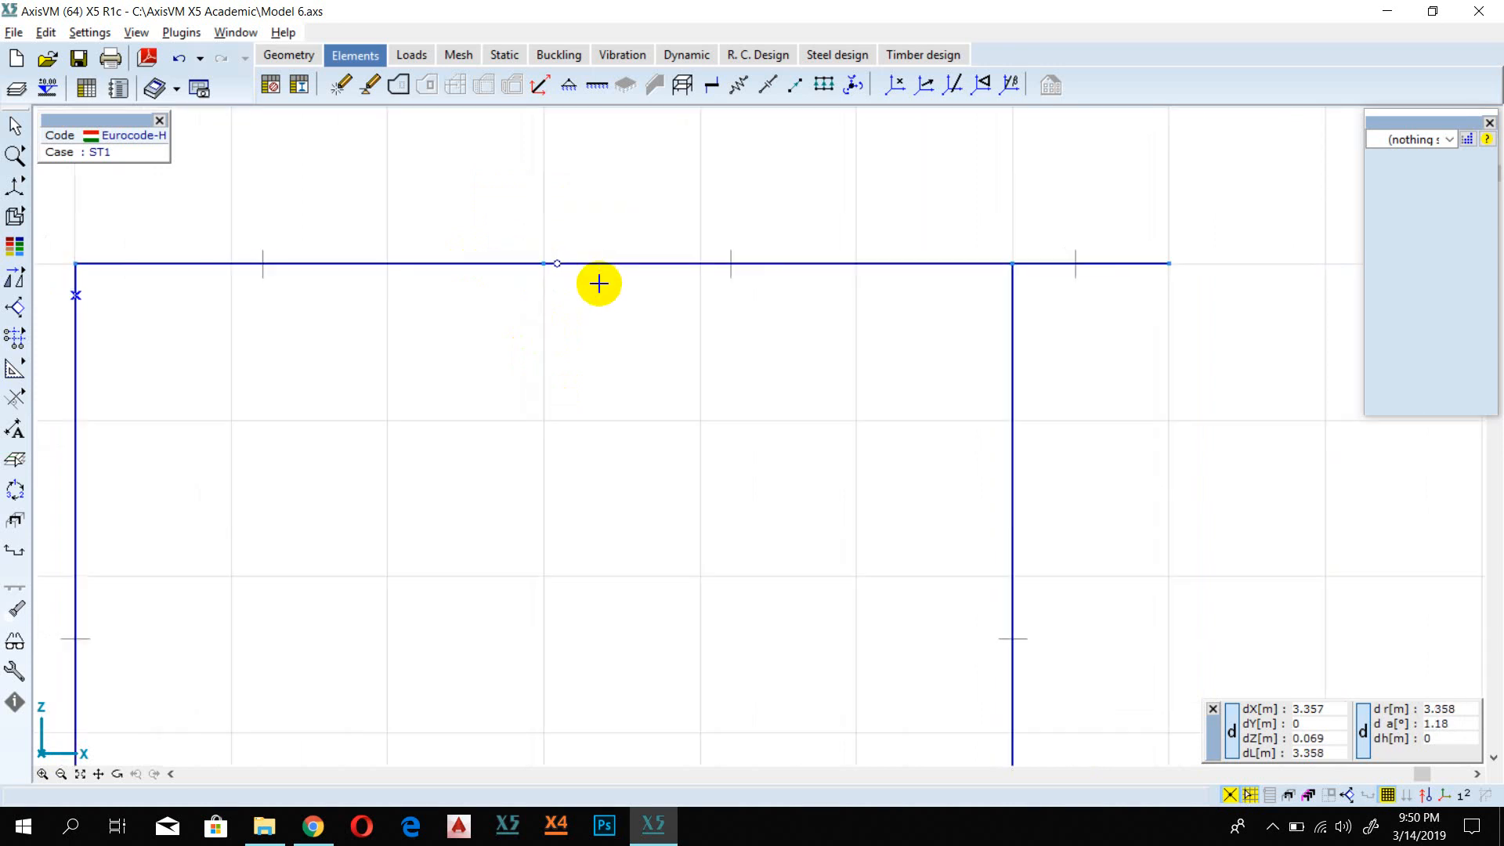
scroll(562, 284, "down", 1)
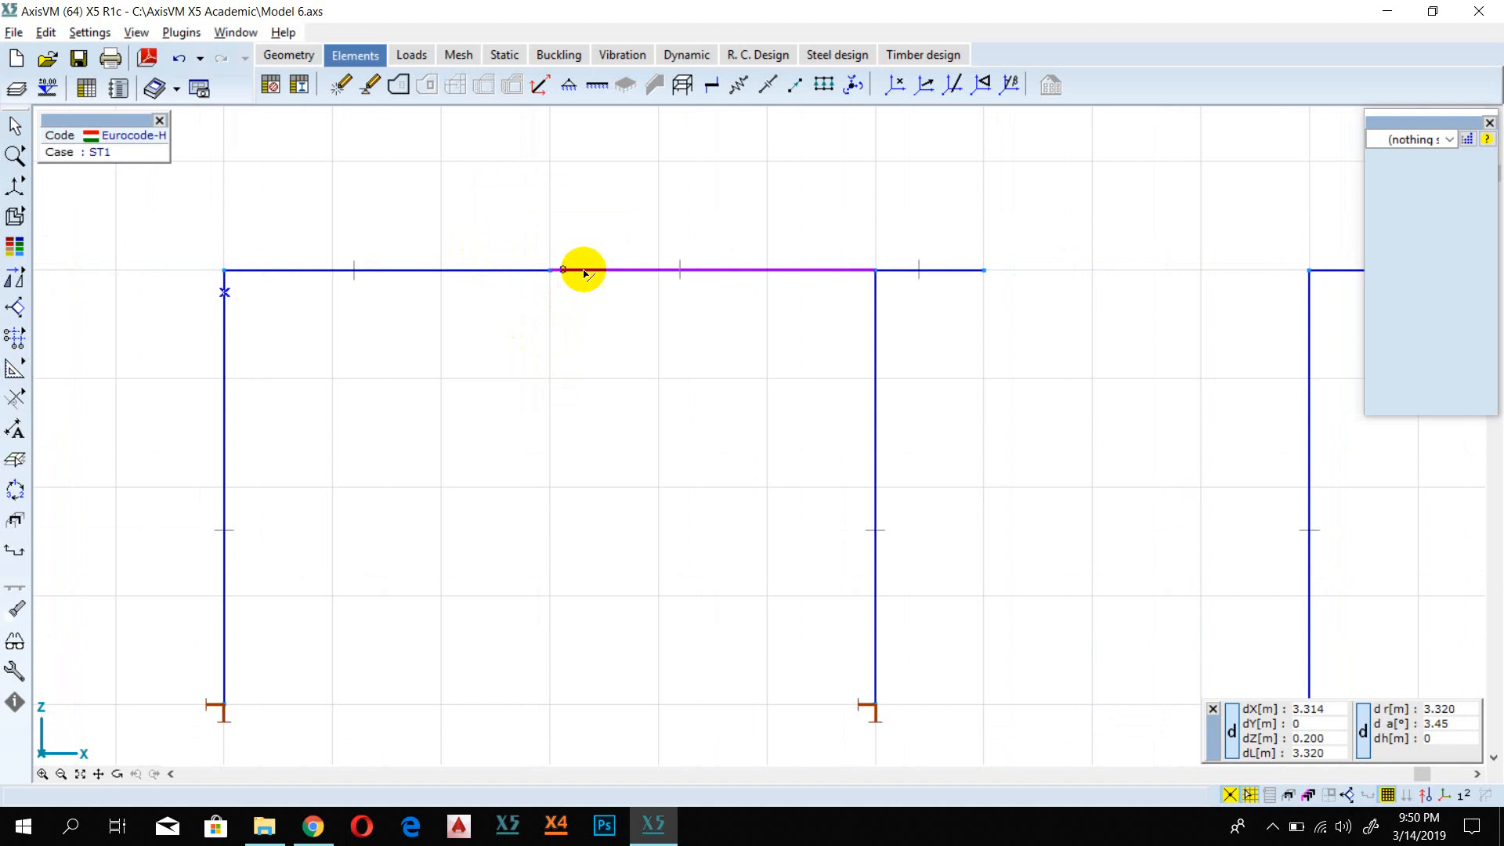
scroll(943, 313, "down", 2)
middle_click_drag(1108, 335, 725, 353)
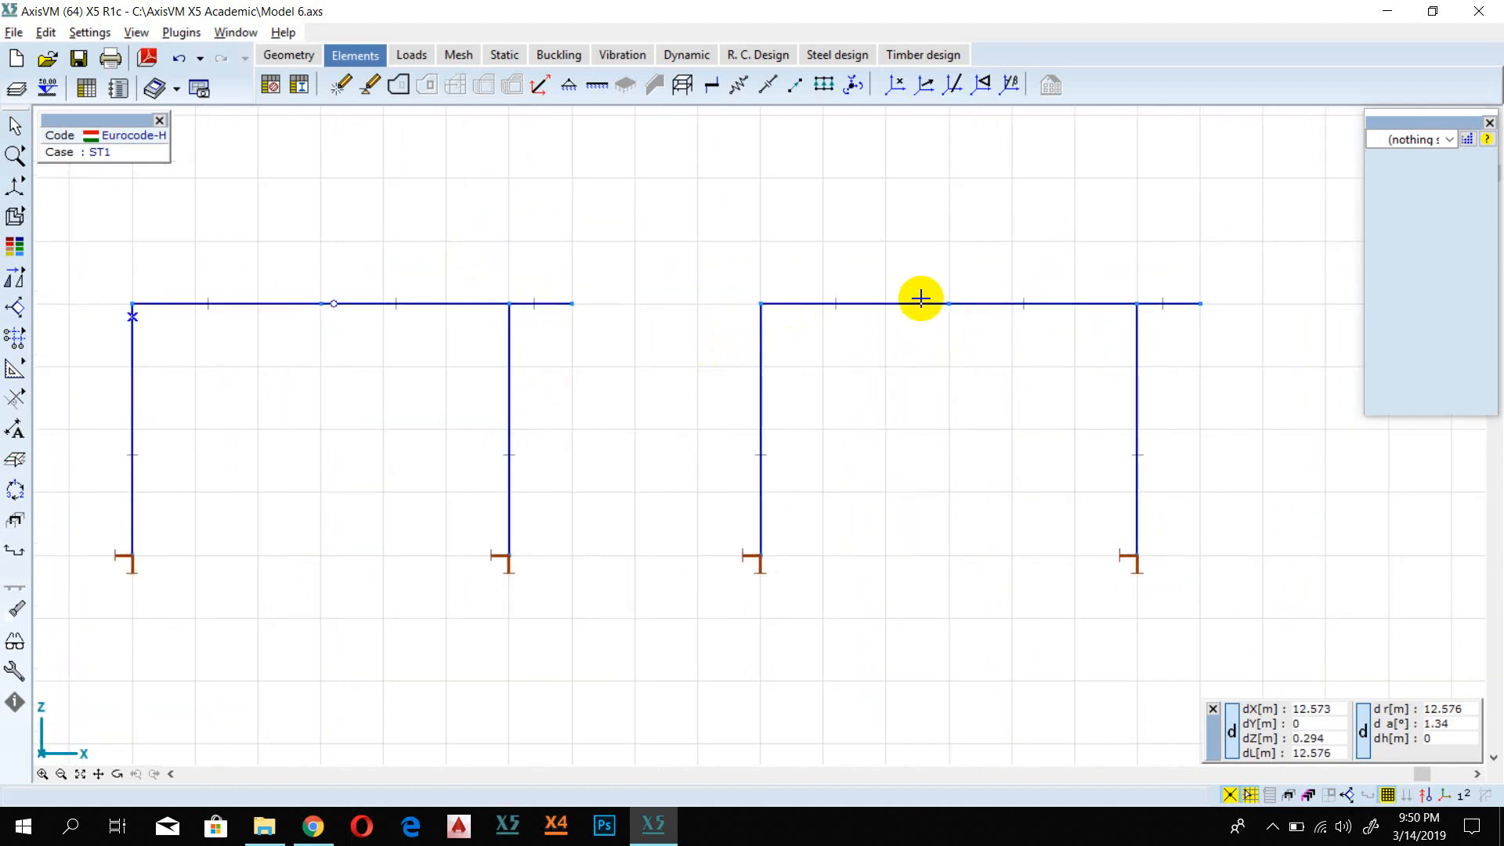
left_click(865, 306)
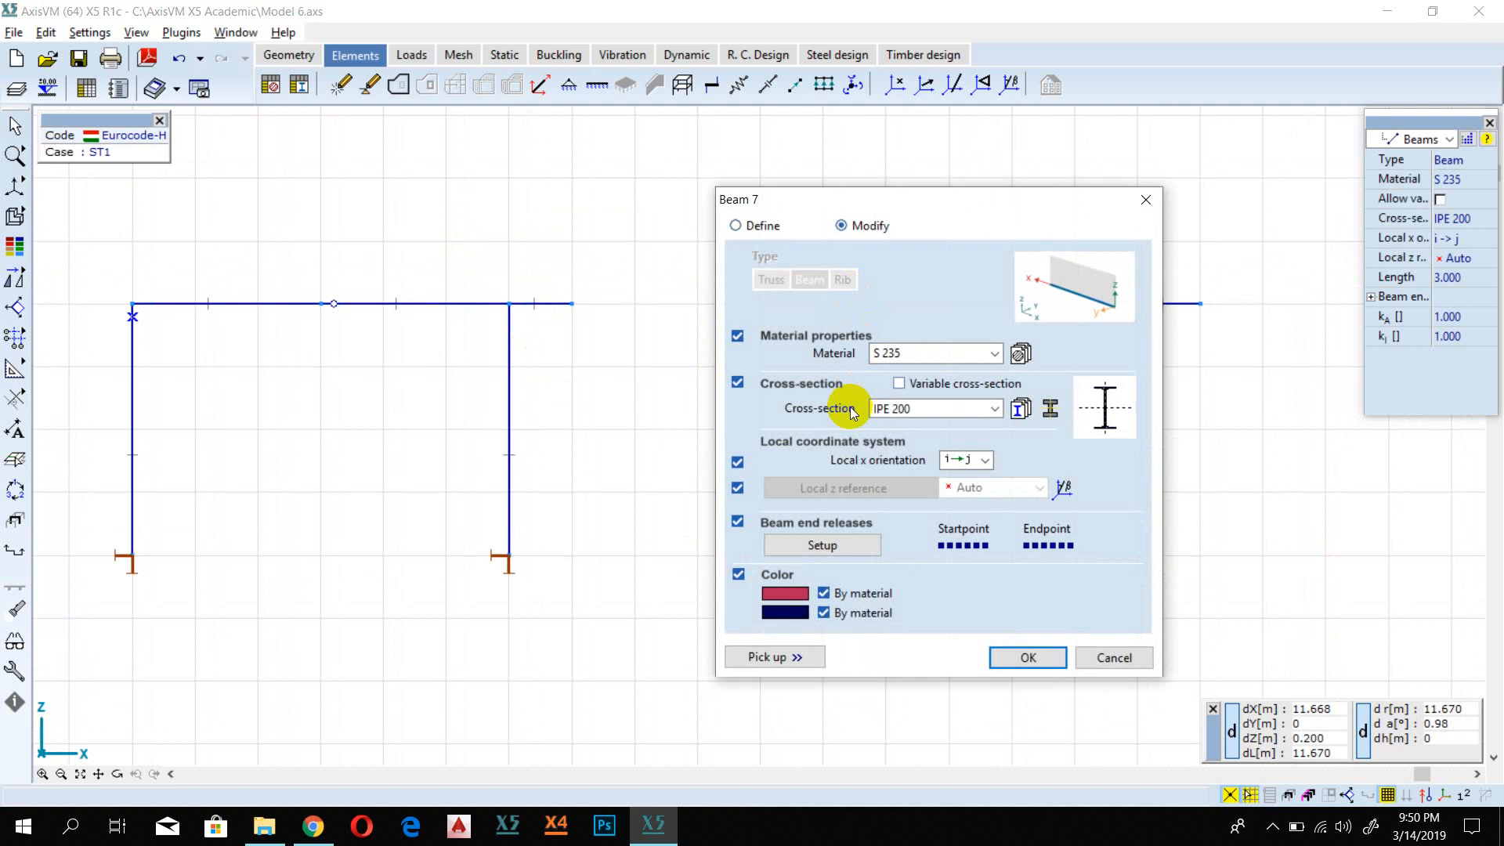
left_click(823, 545)
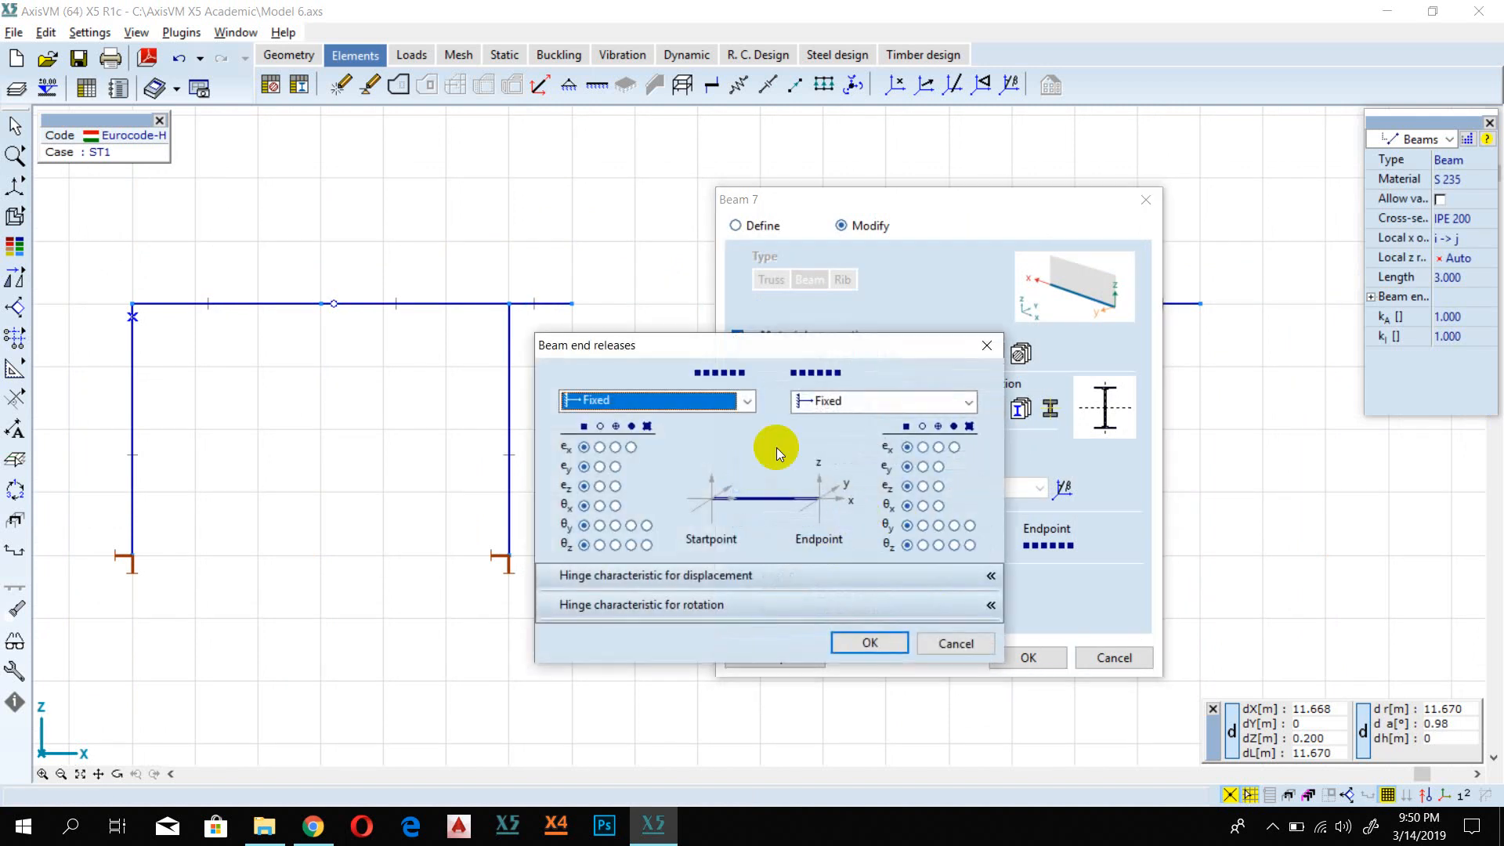
left_click(873, 402)
left_click(870, 437)
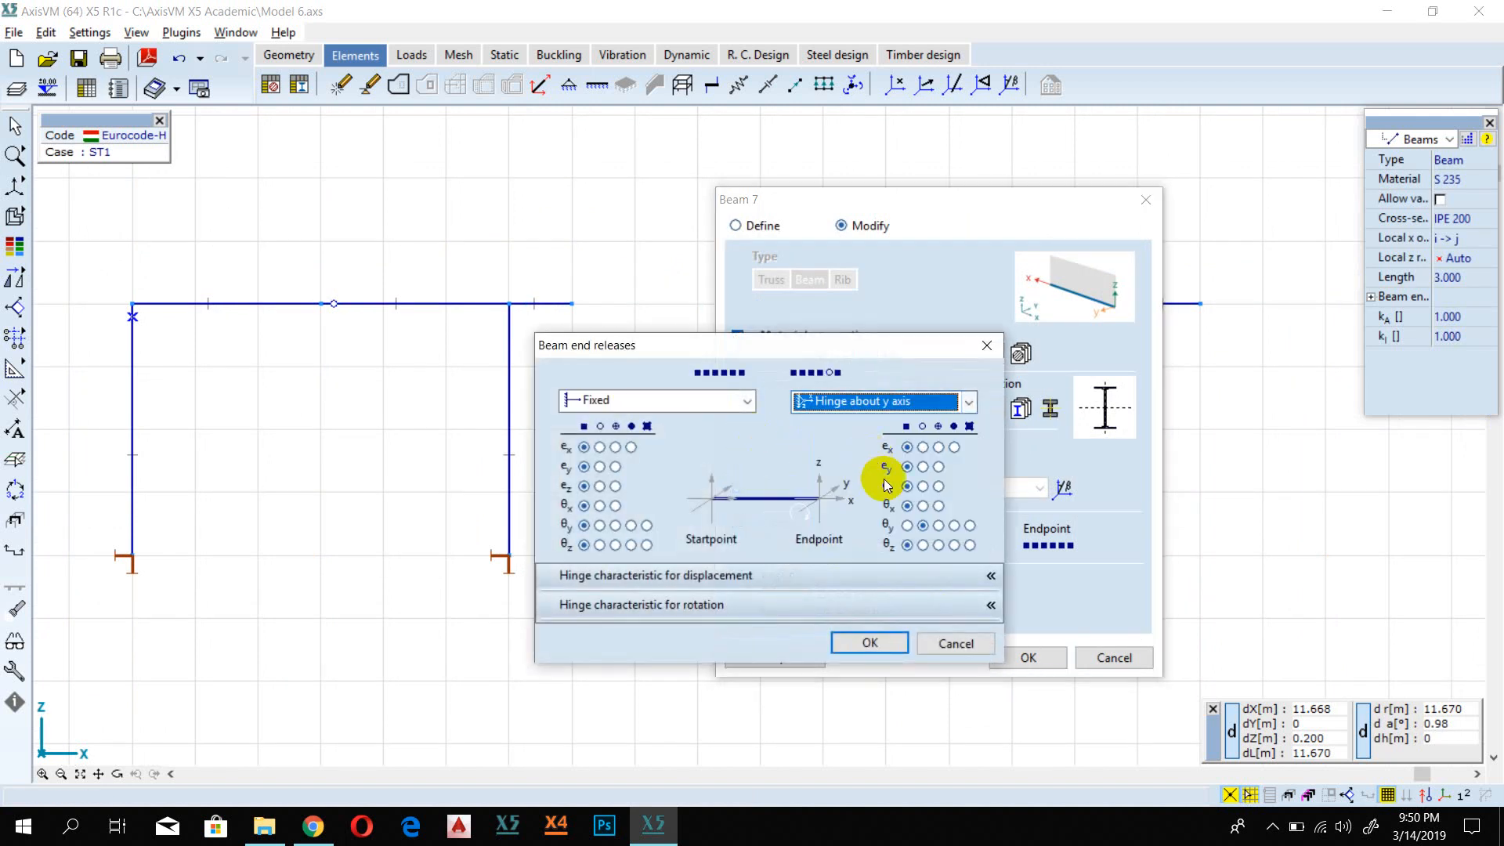
left_click(867, 643)
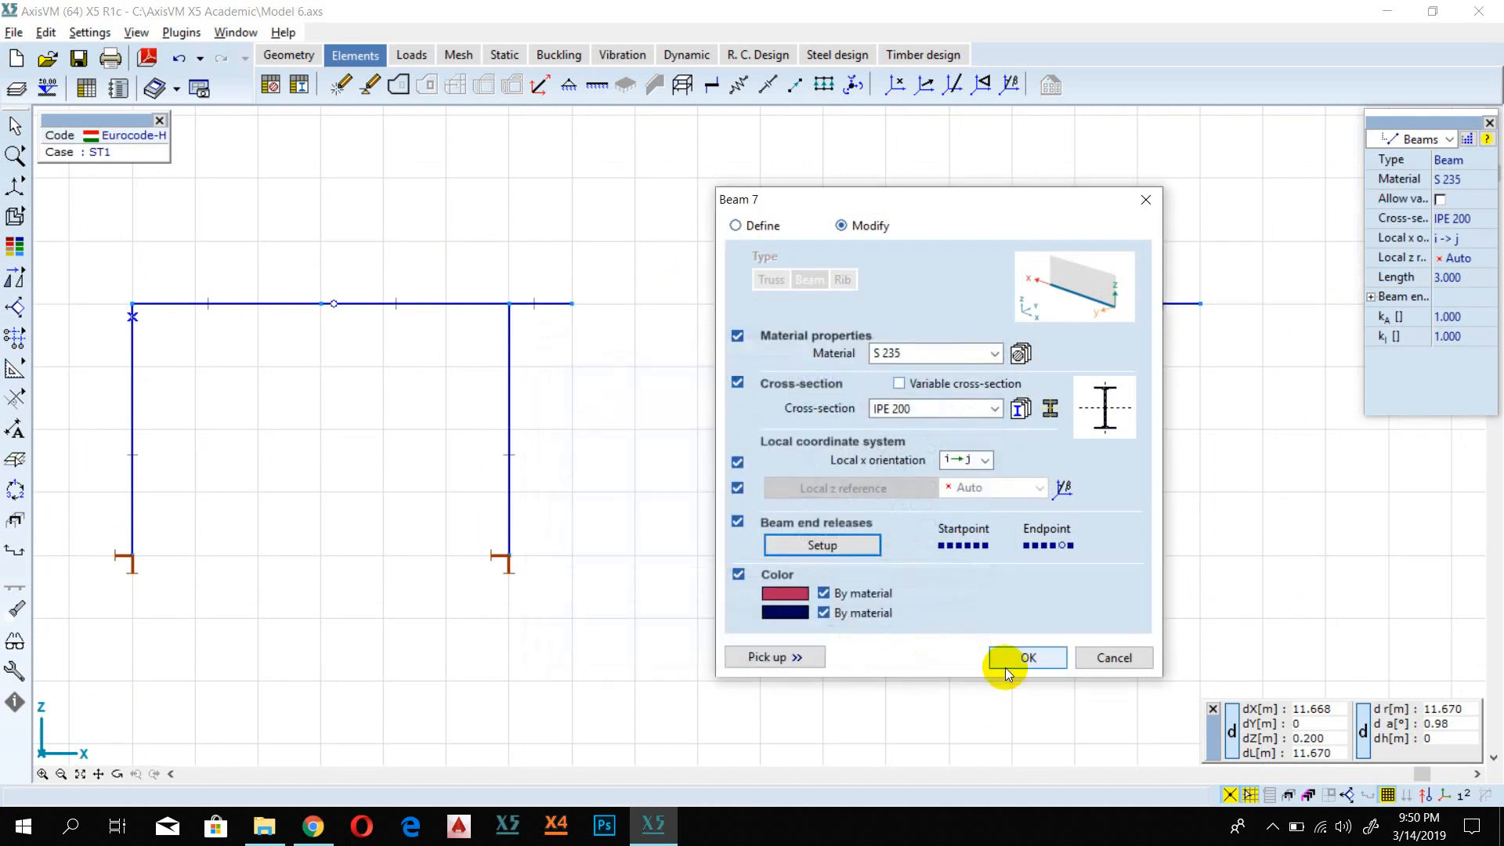
left_click(1018, 658)
Step: Set the startpoint release of the lower-left frame's right girder segment to Hinge about y axis and apply it
middle_click_drag(673, 532, 820, 183)
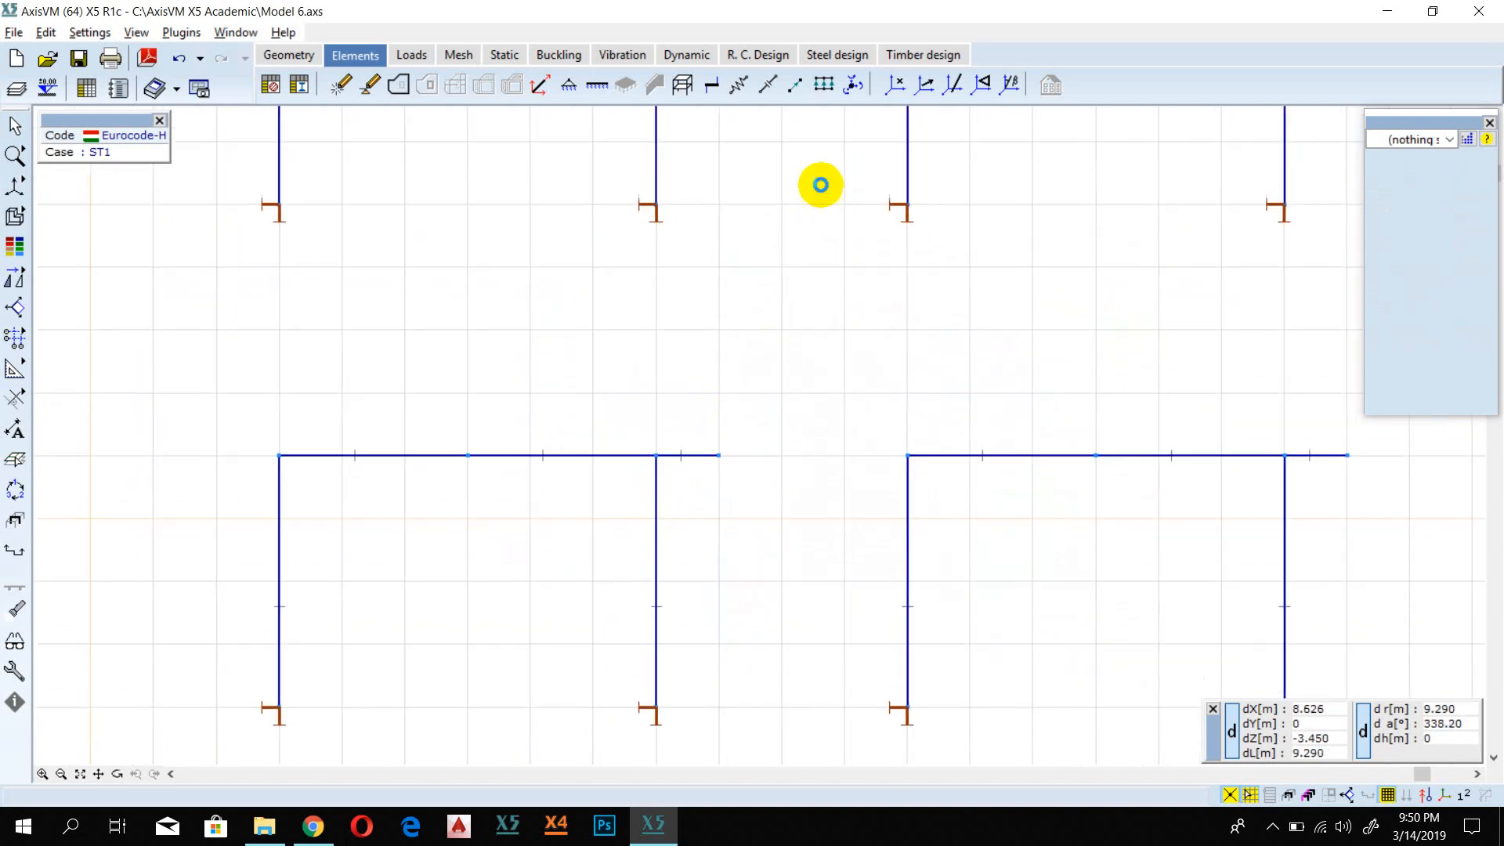
left_click(511, 456)
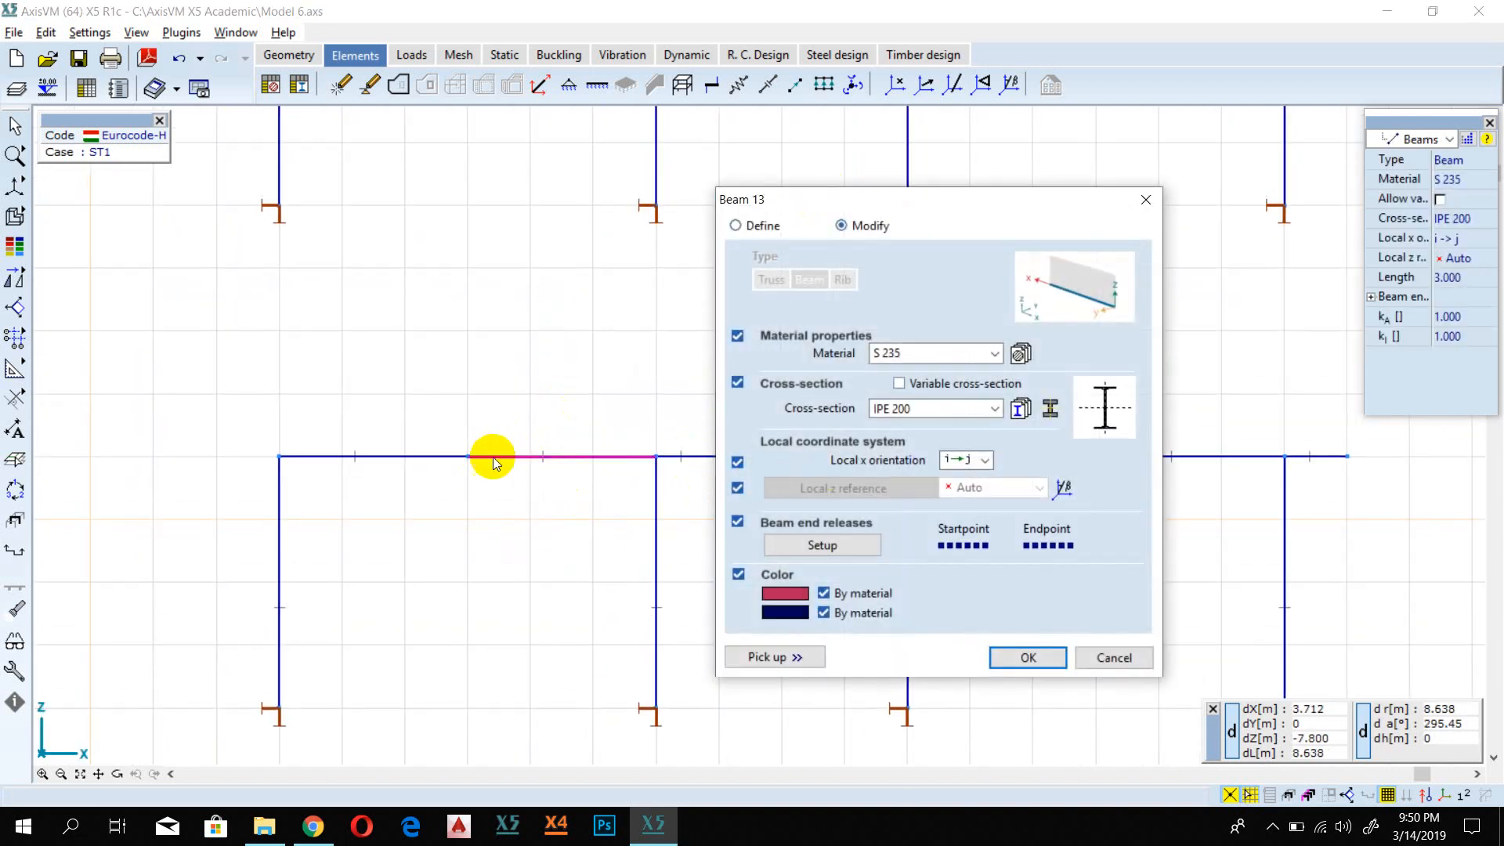
left_click(817, 541)
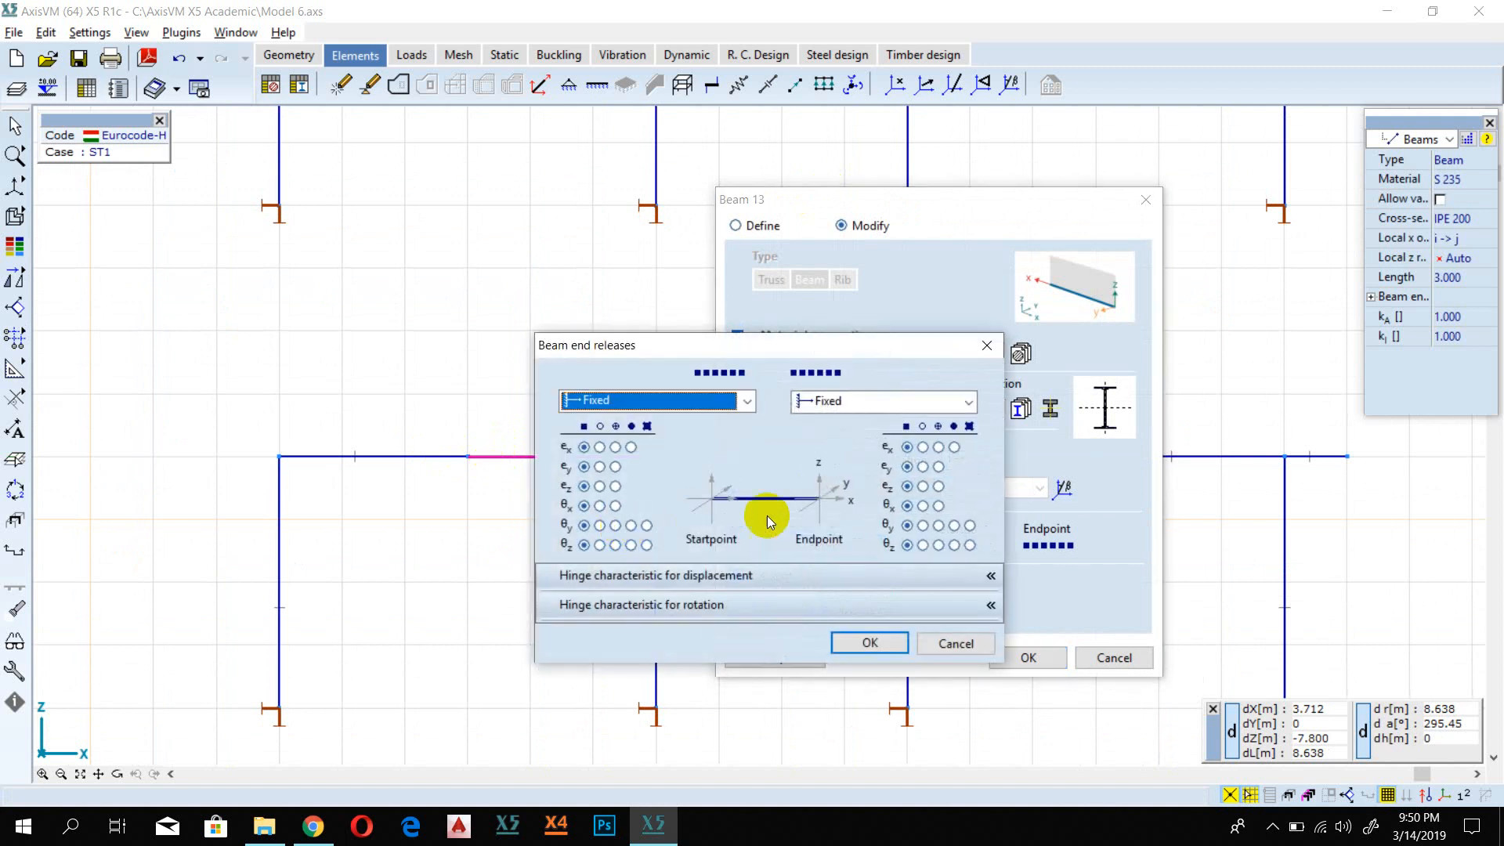
left_click(714, 411)
left_click(681, 460)
left_click(868, 640)
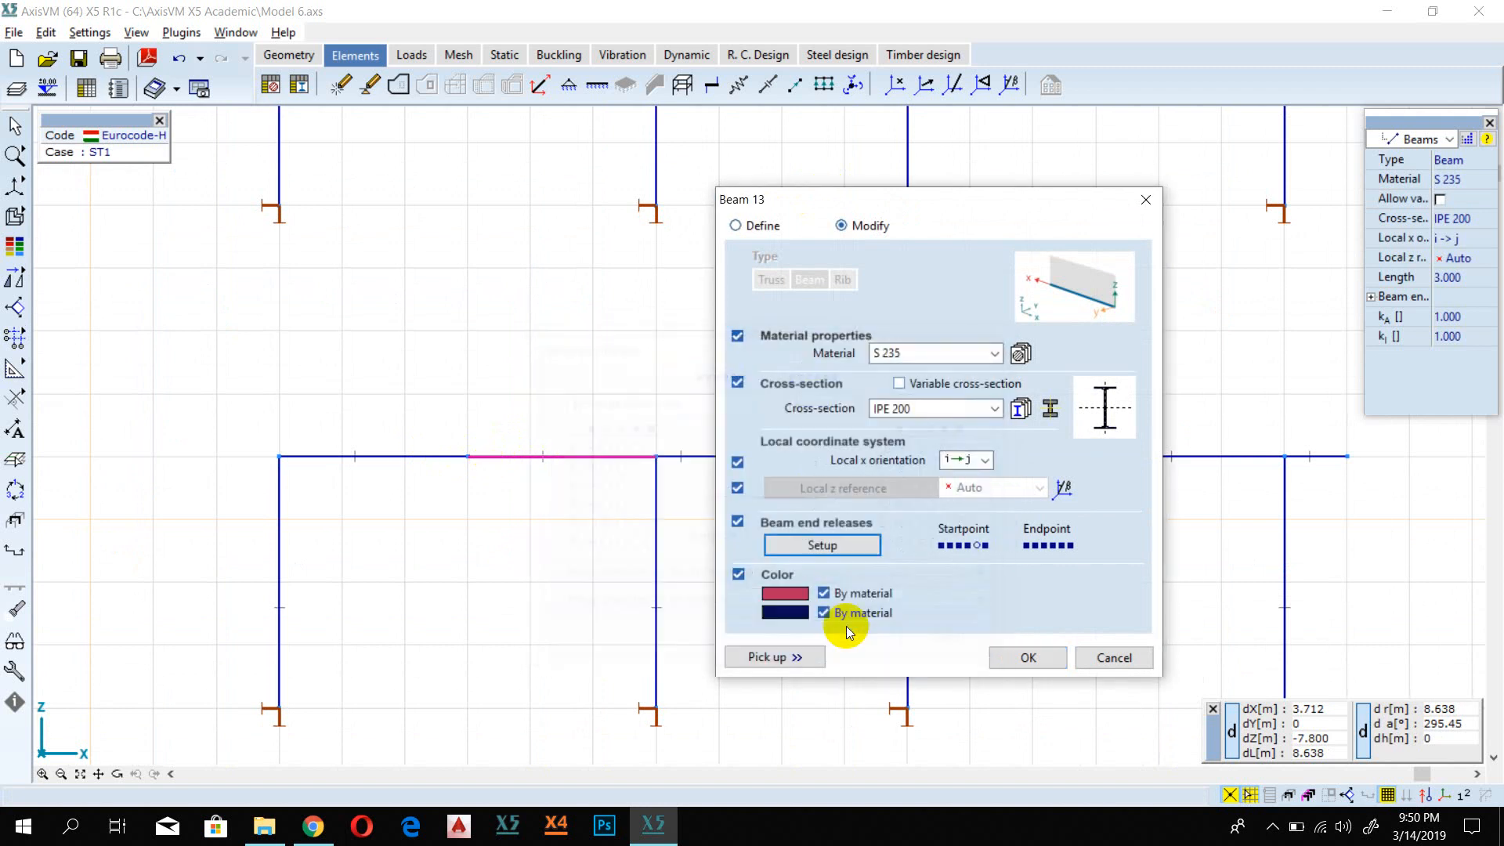
left_click(1017, 656)
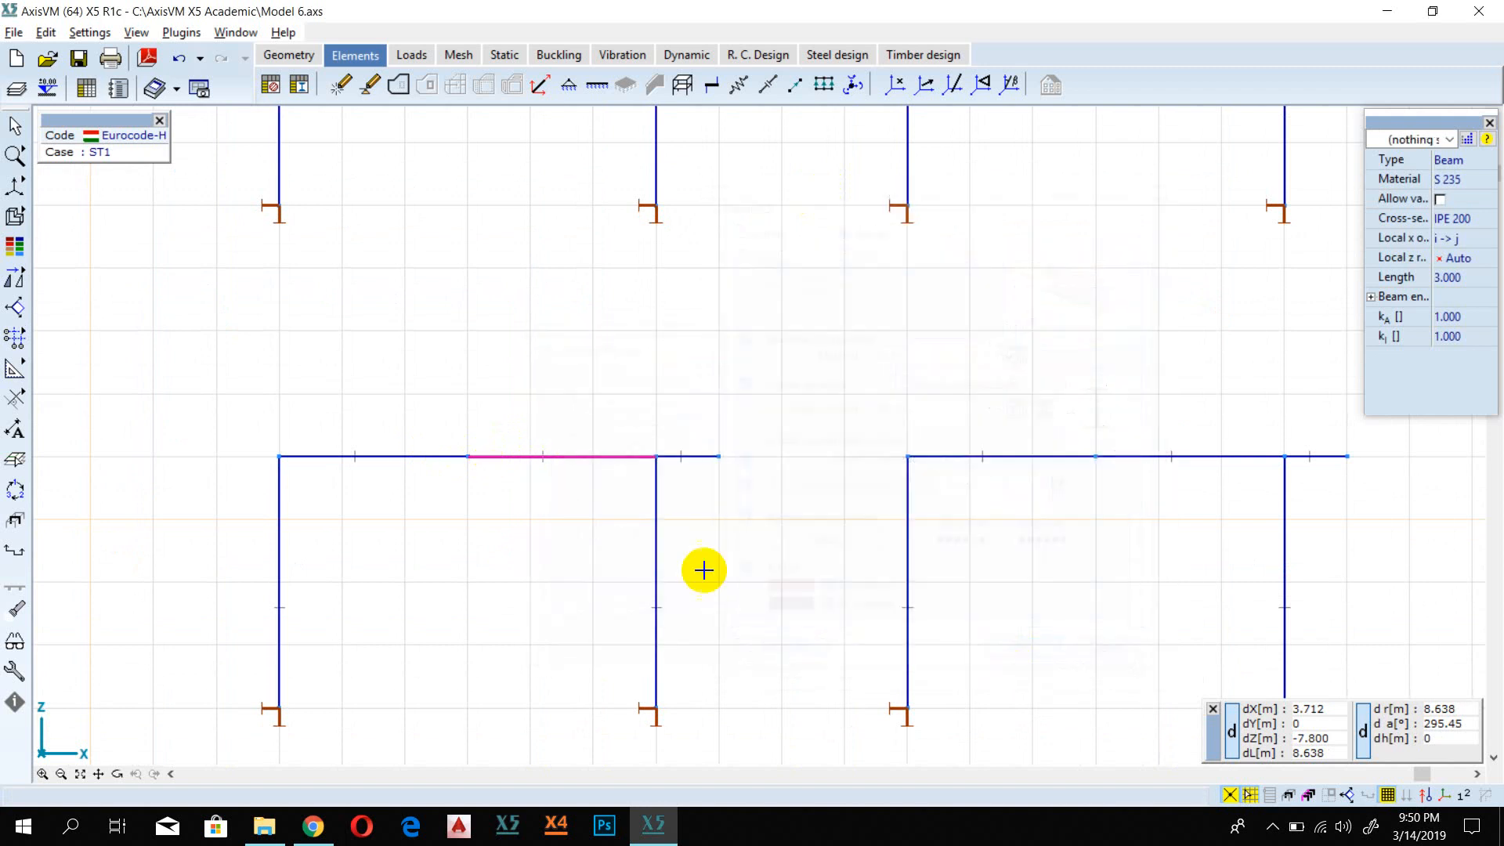
Step: Set the endpoint release of the lower-left frame's left girder segment to Hinge about y axis and apply it
left_click(434, 461)
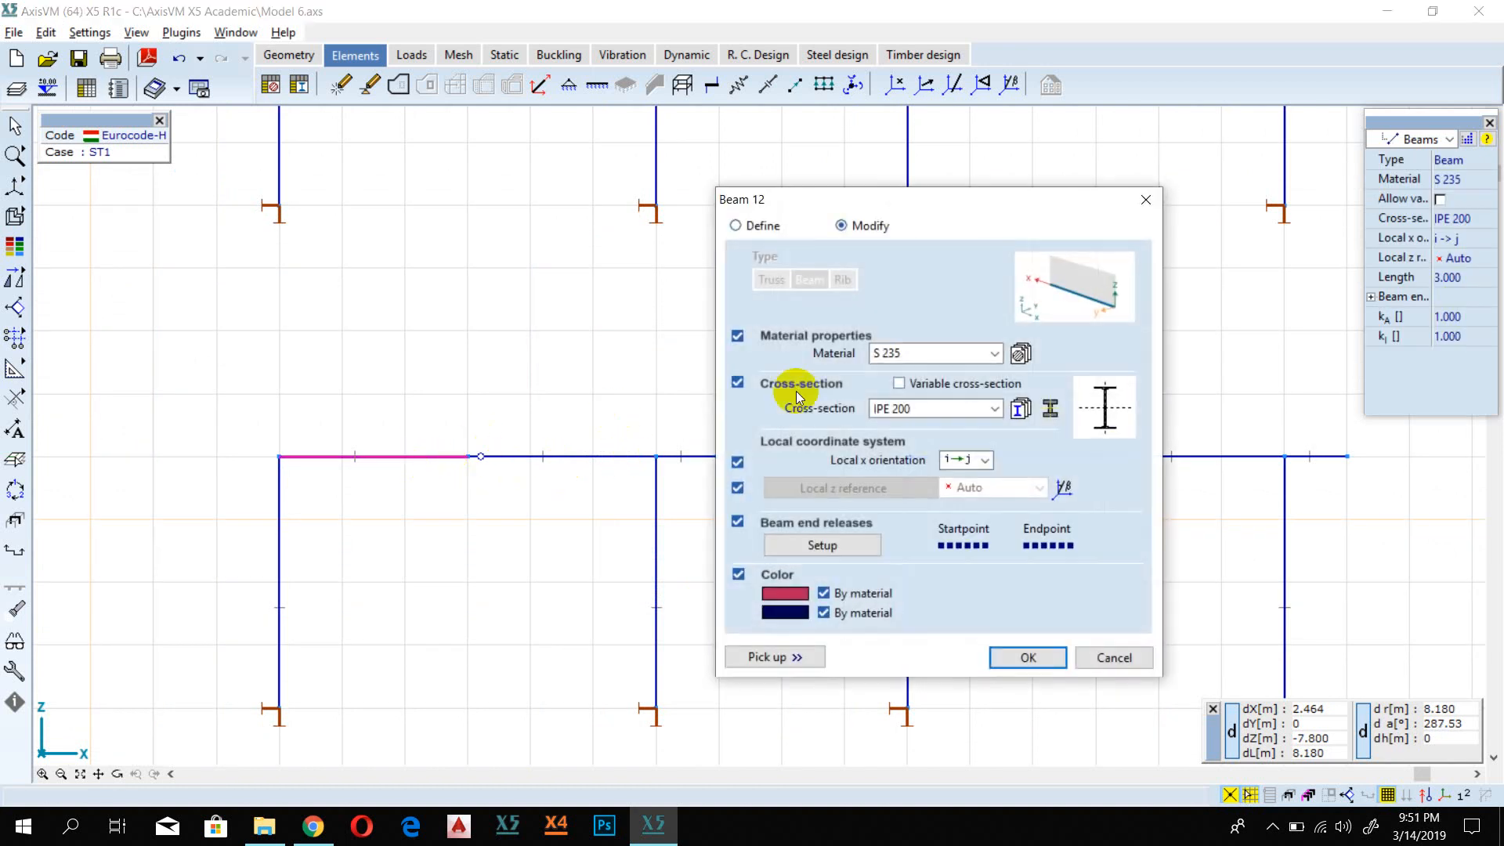
left_click(784, 546)
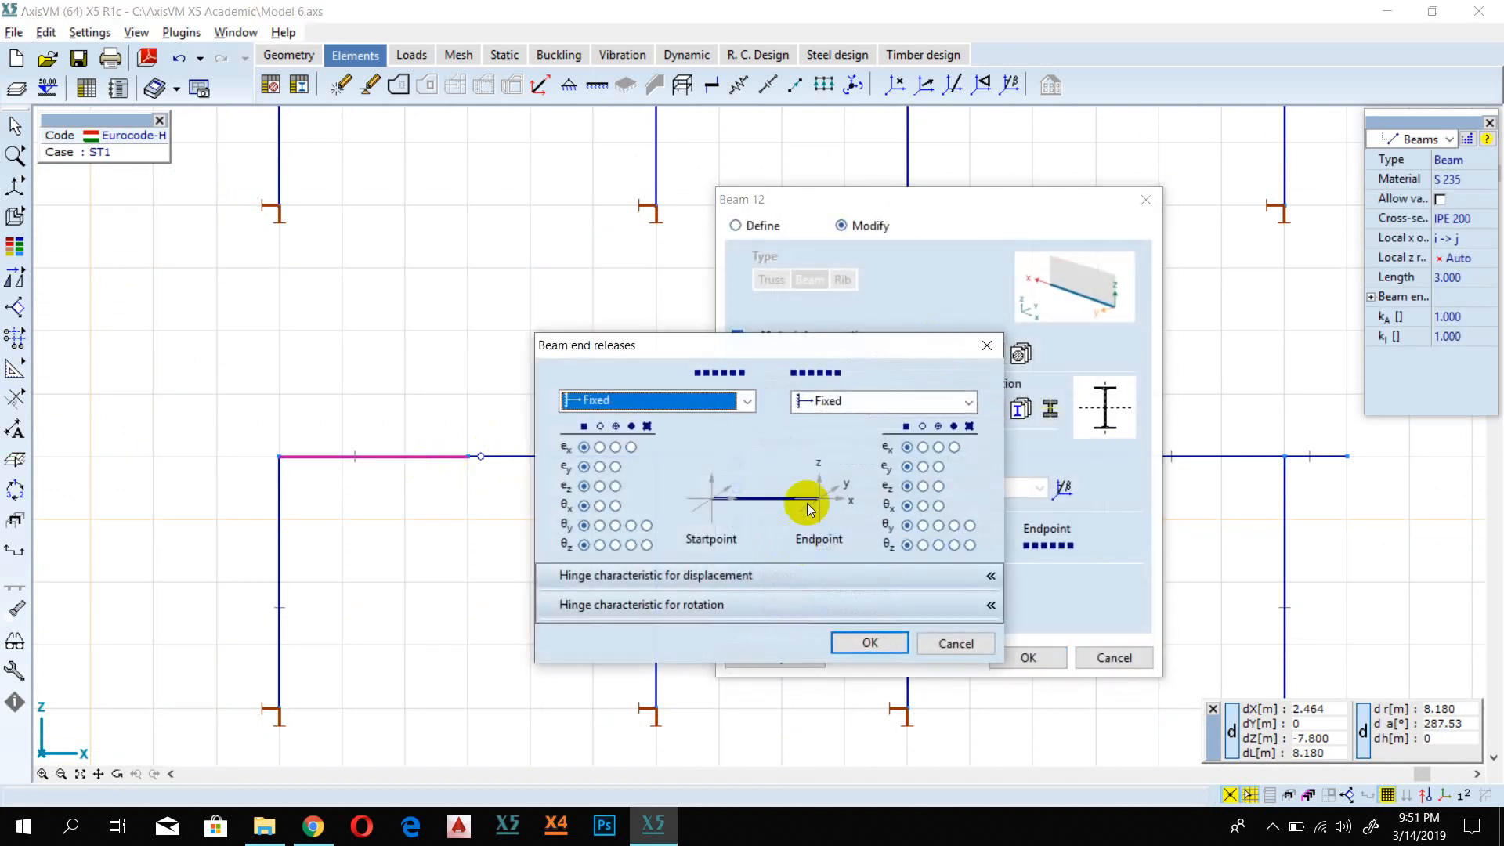
left_click(856, 401)
left_click(868, 476)
left_click(872, 641)
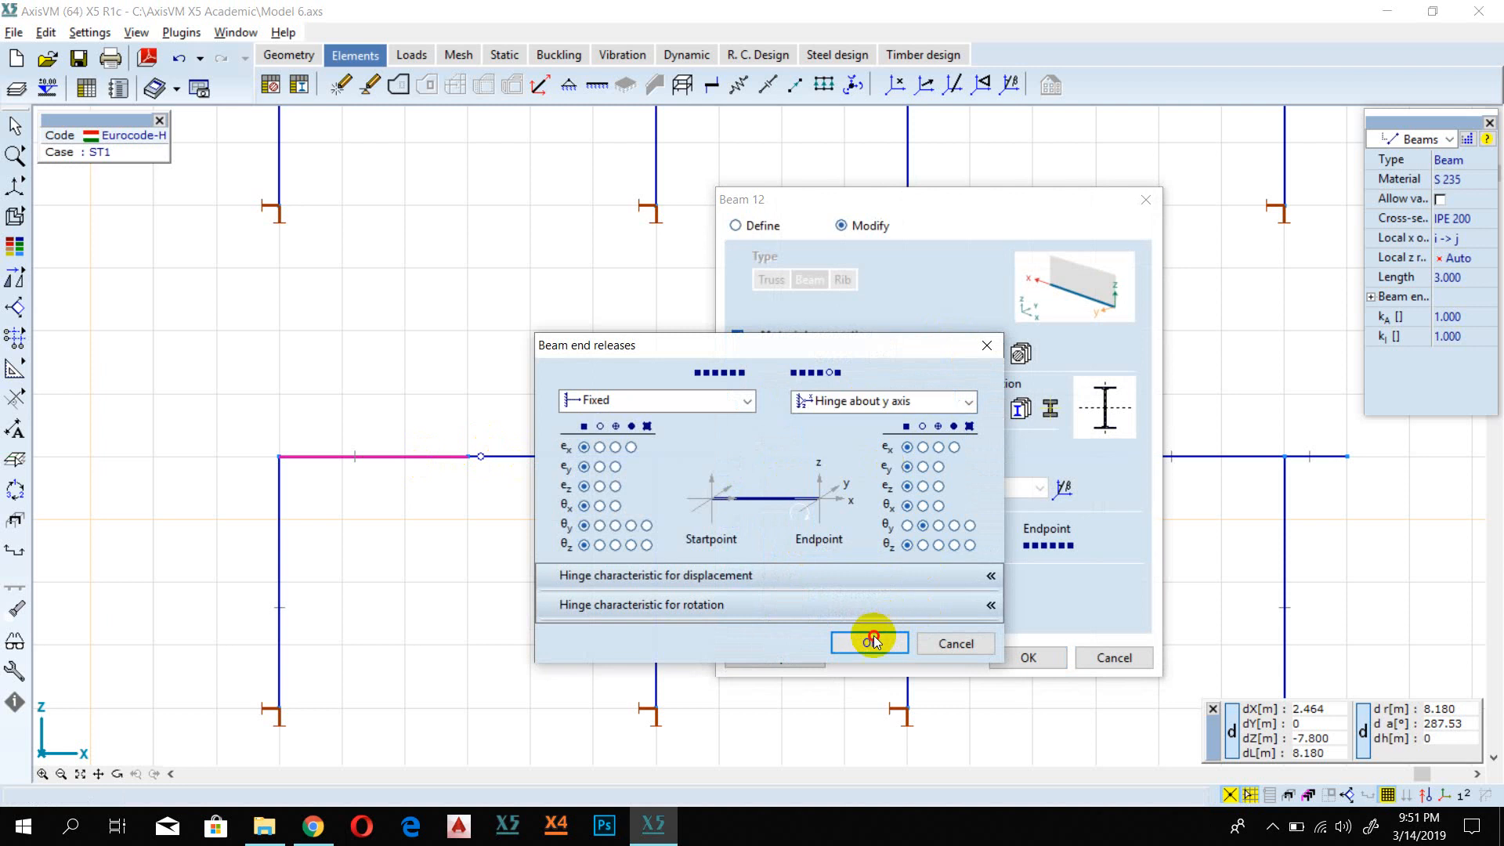
left_click(1028, 657)
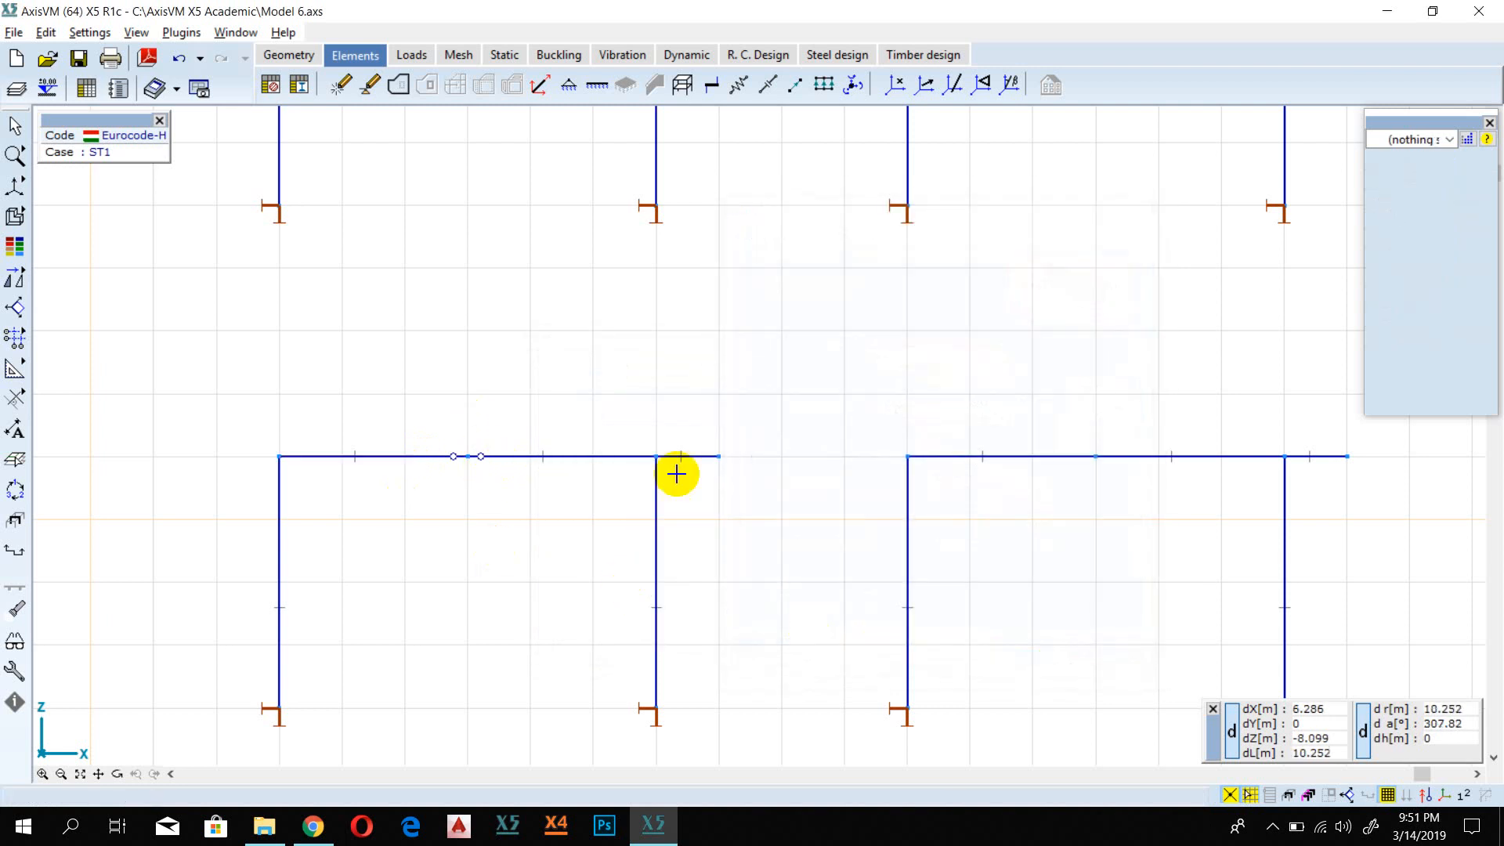
scroll(675, 474, "down", 4)
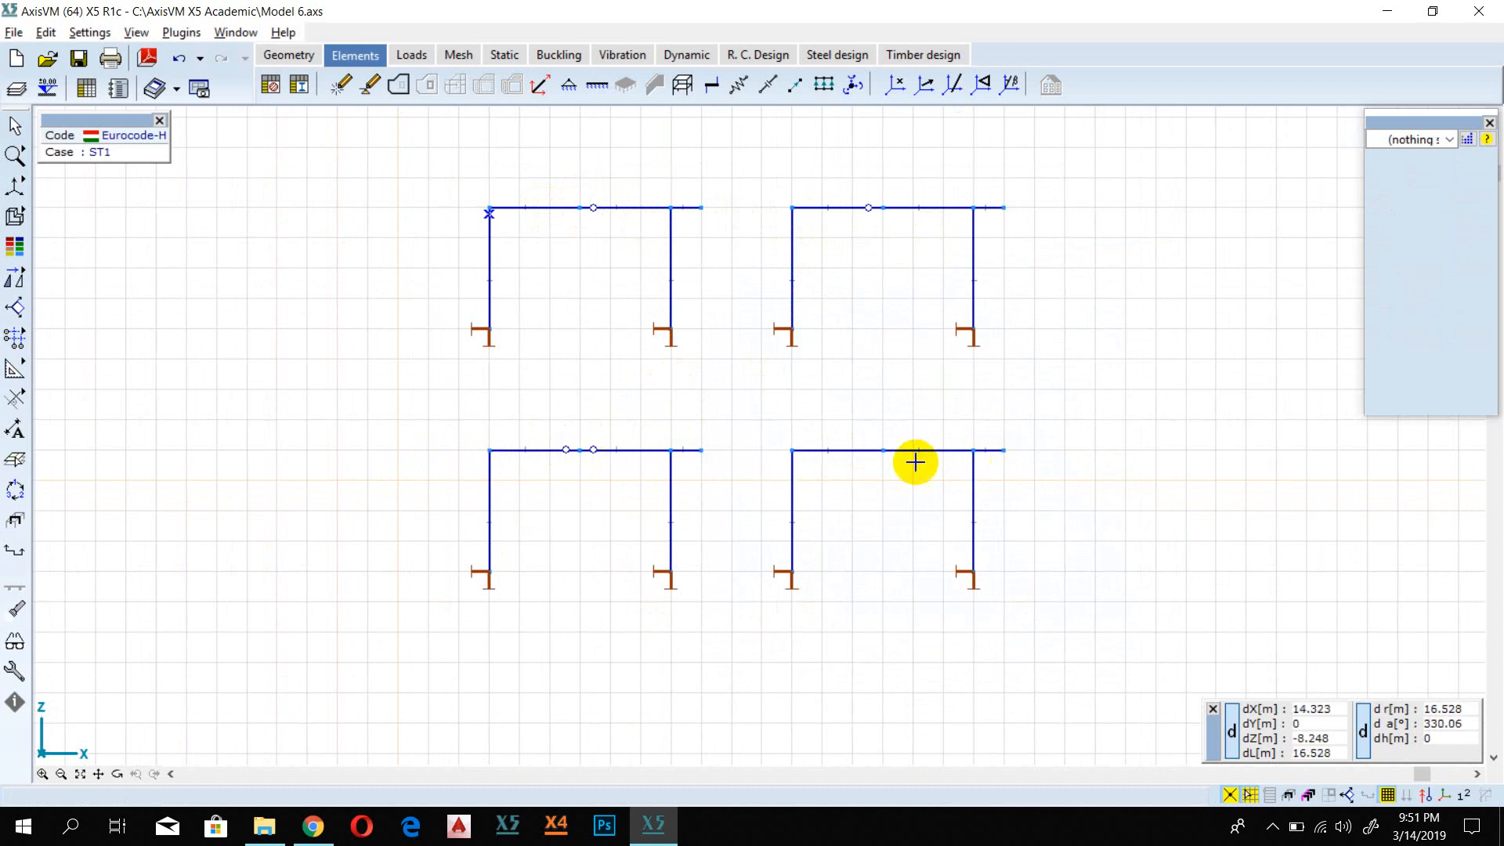
scroll(914, 462, "up", 5)
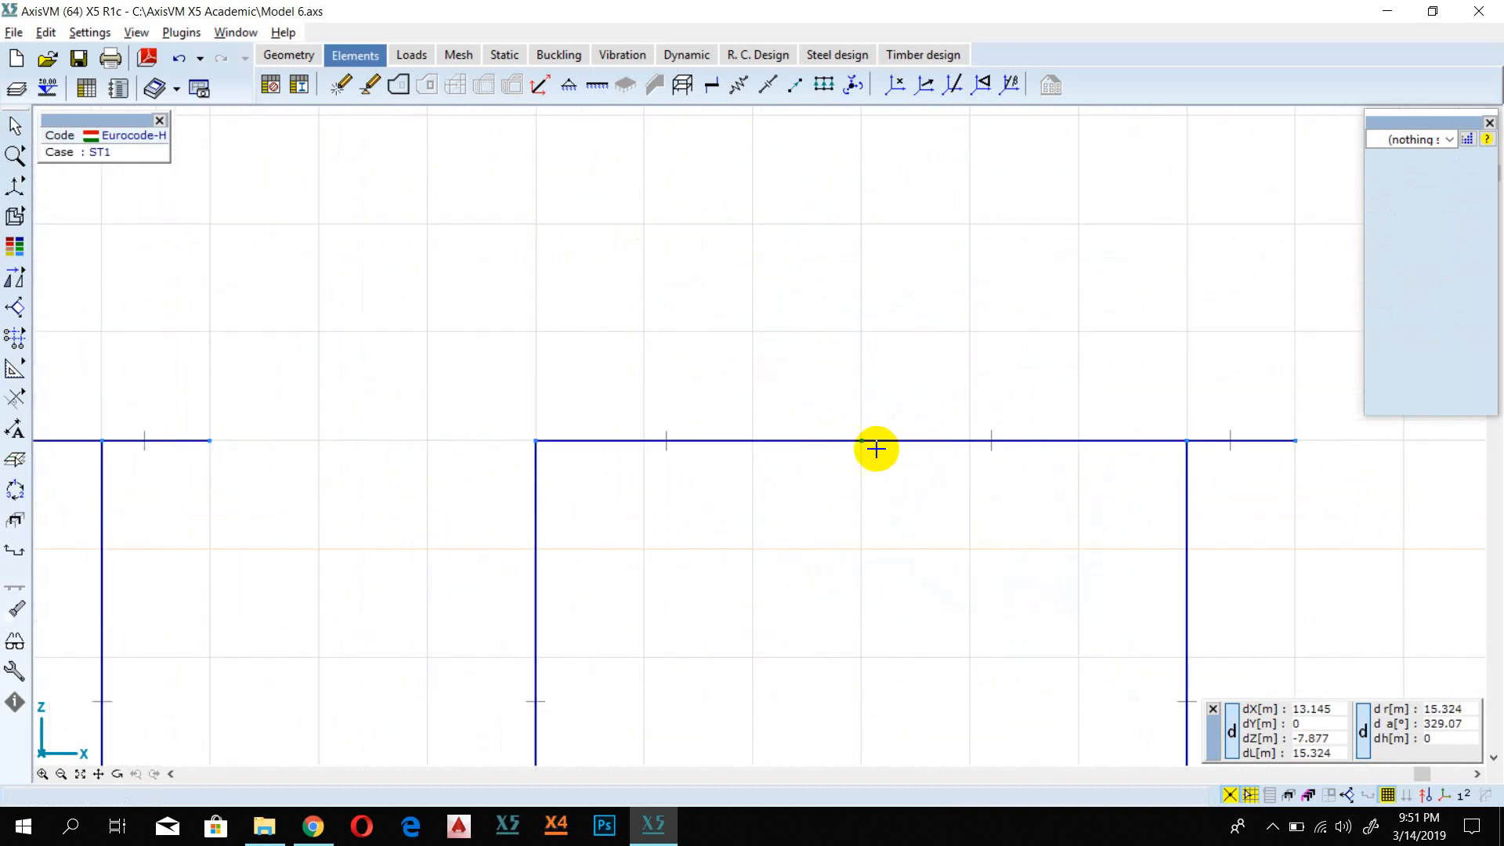
scroll(875, 448, "down", 5)
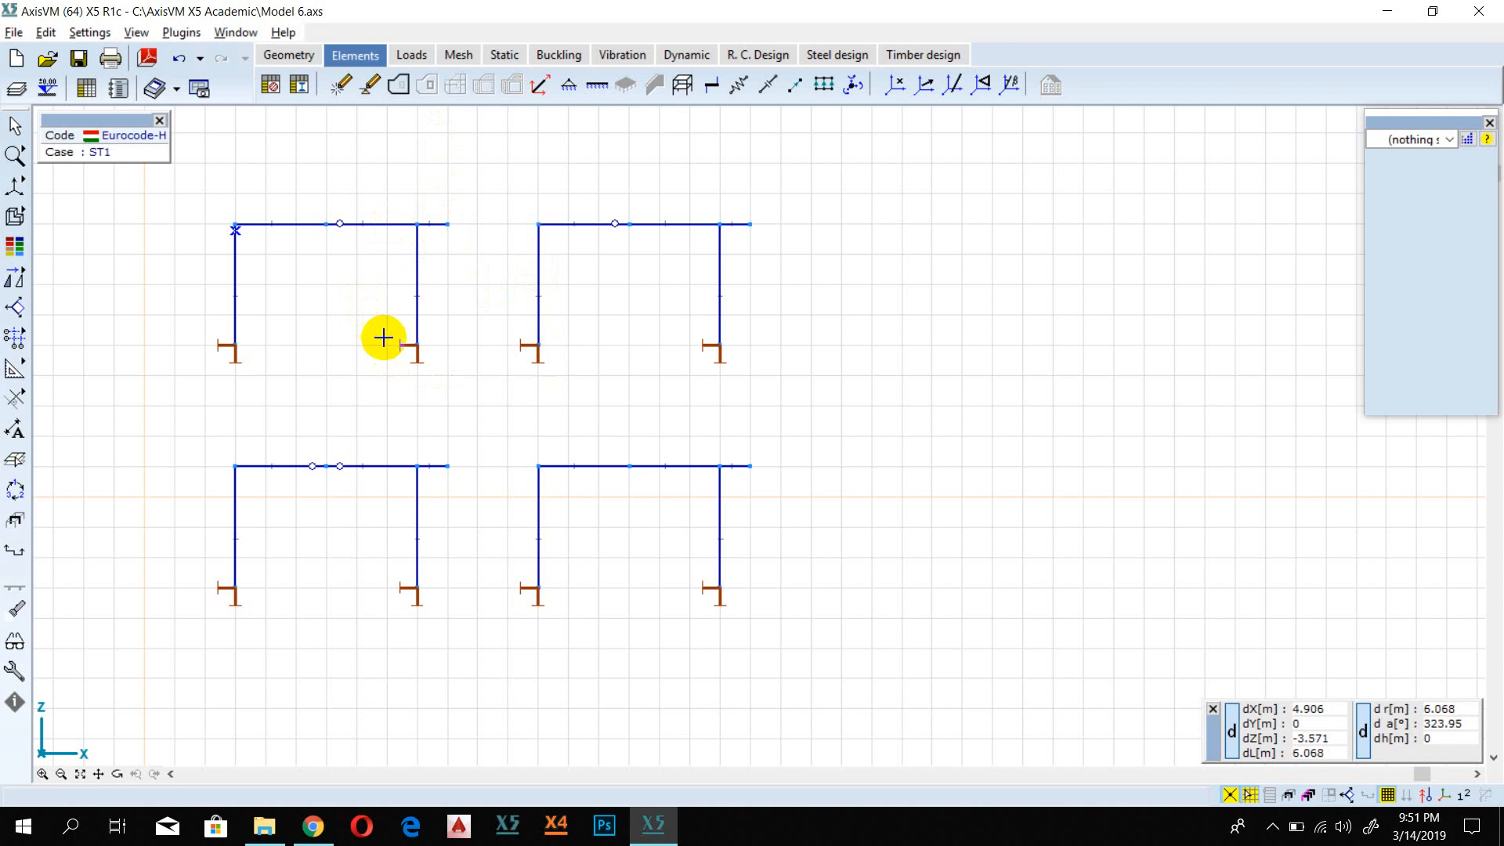
Step: Try to apply a nodal load of Fz = -30 kN to the girder overhang tips of all four frames at once
left_click(410, 55)
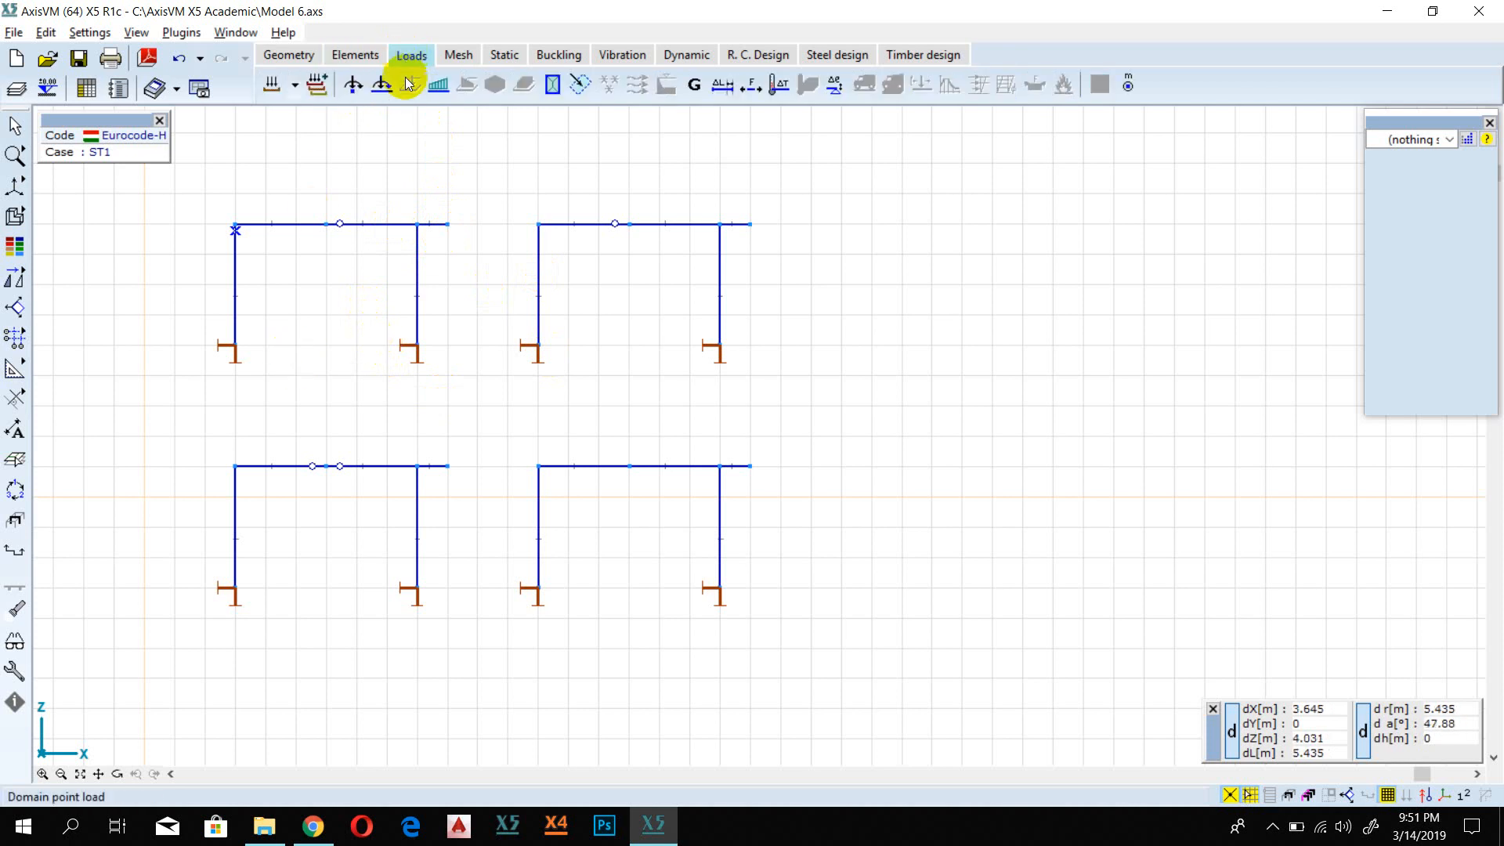
left_click(354, 86)
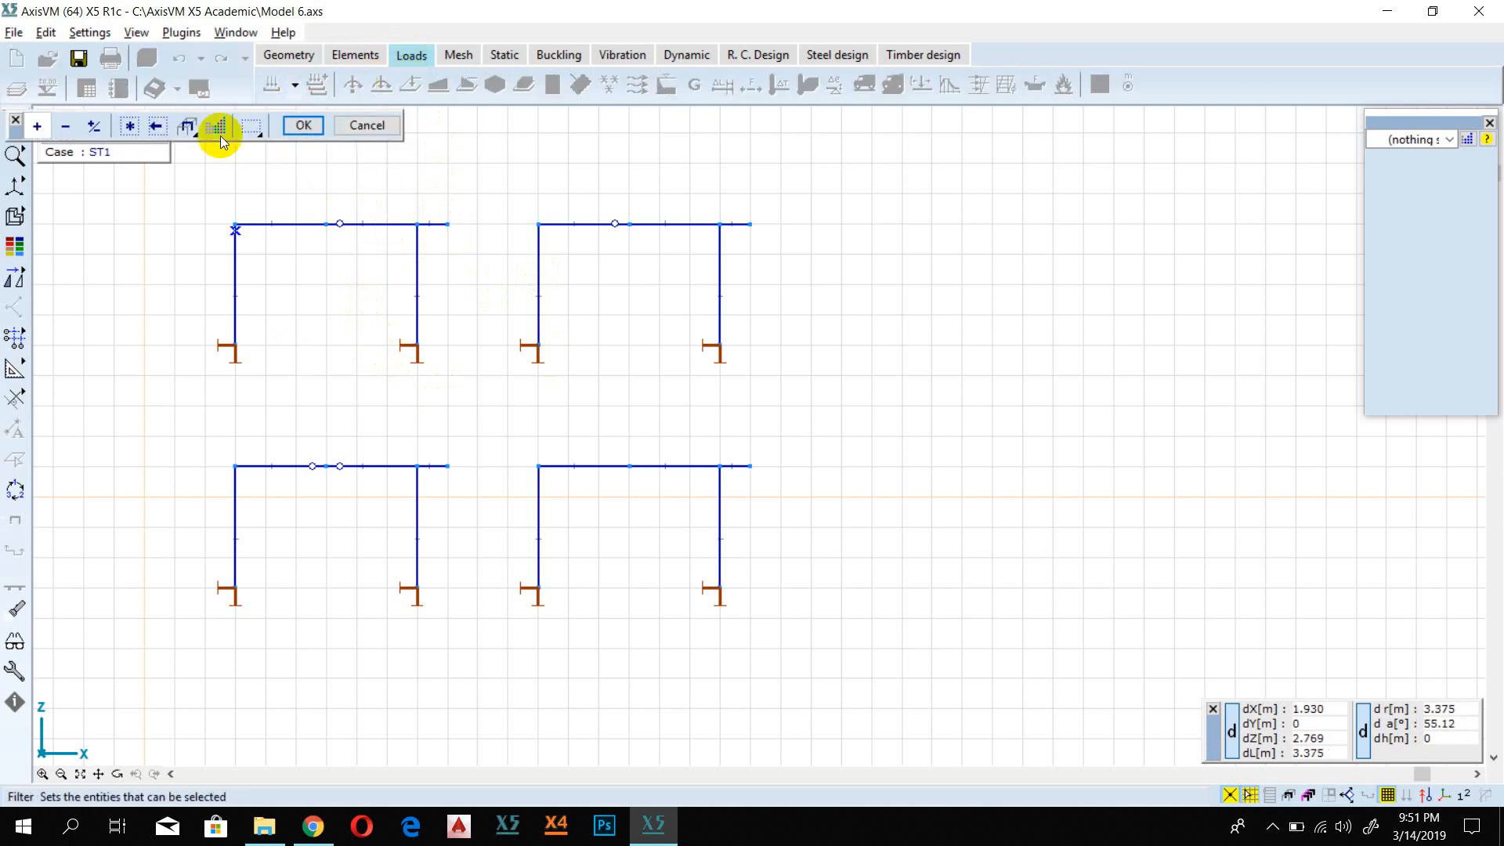
left_click(446, 225)
left_click(750, 225)
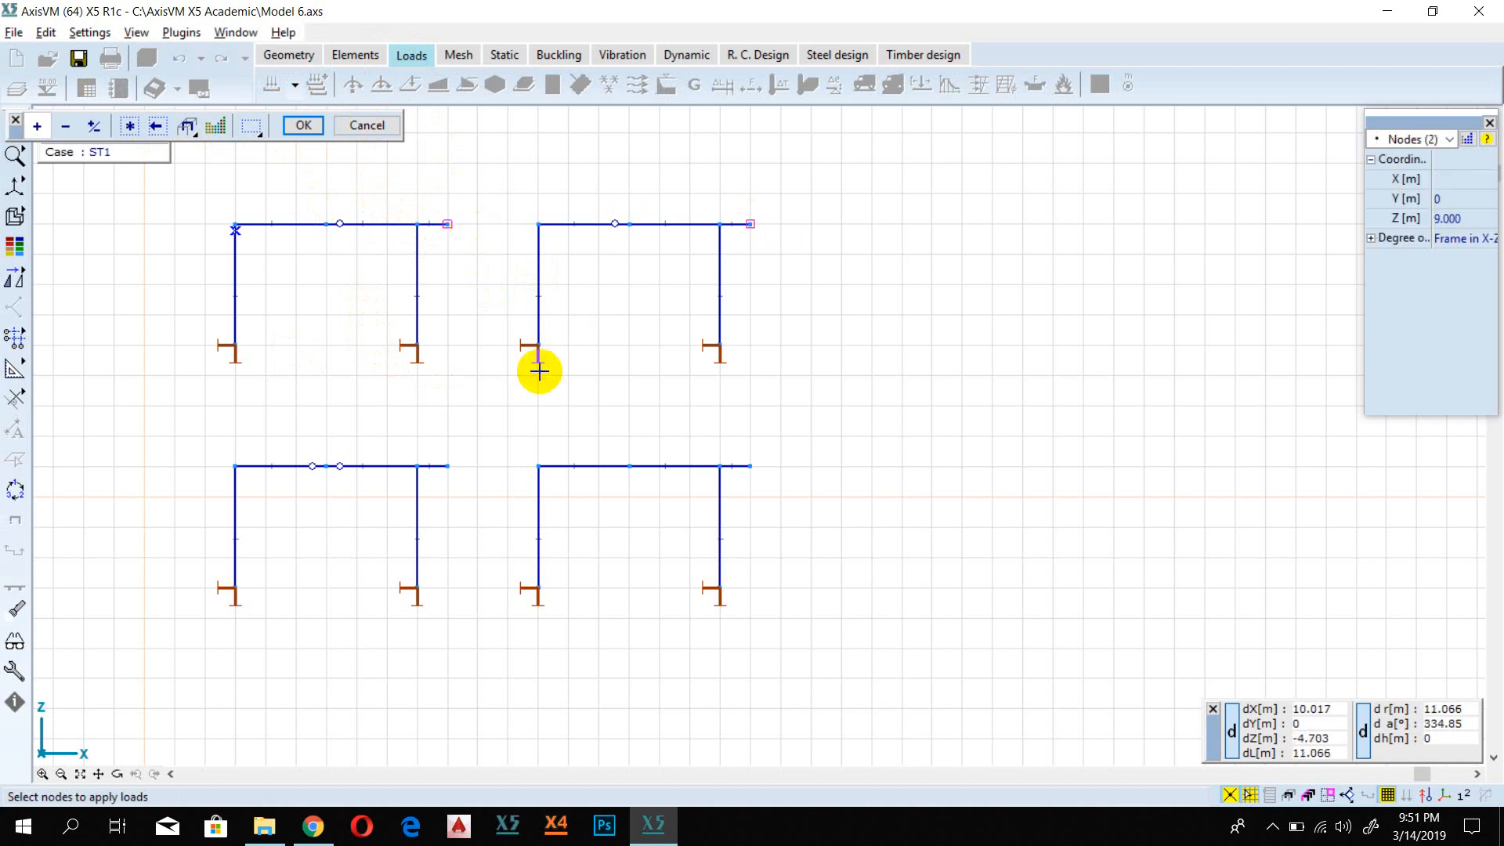
left_click(447, 466)
left_click(750, 467)
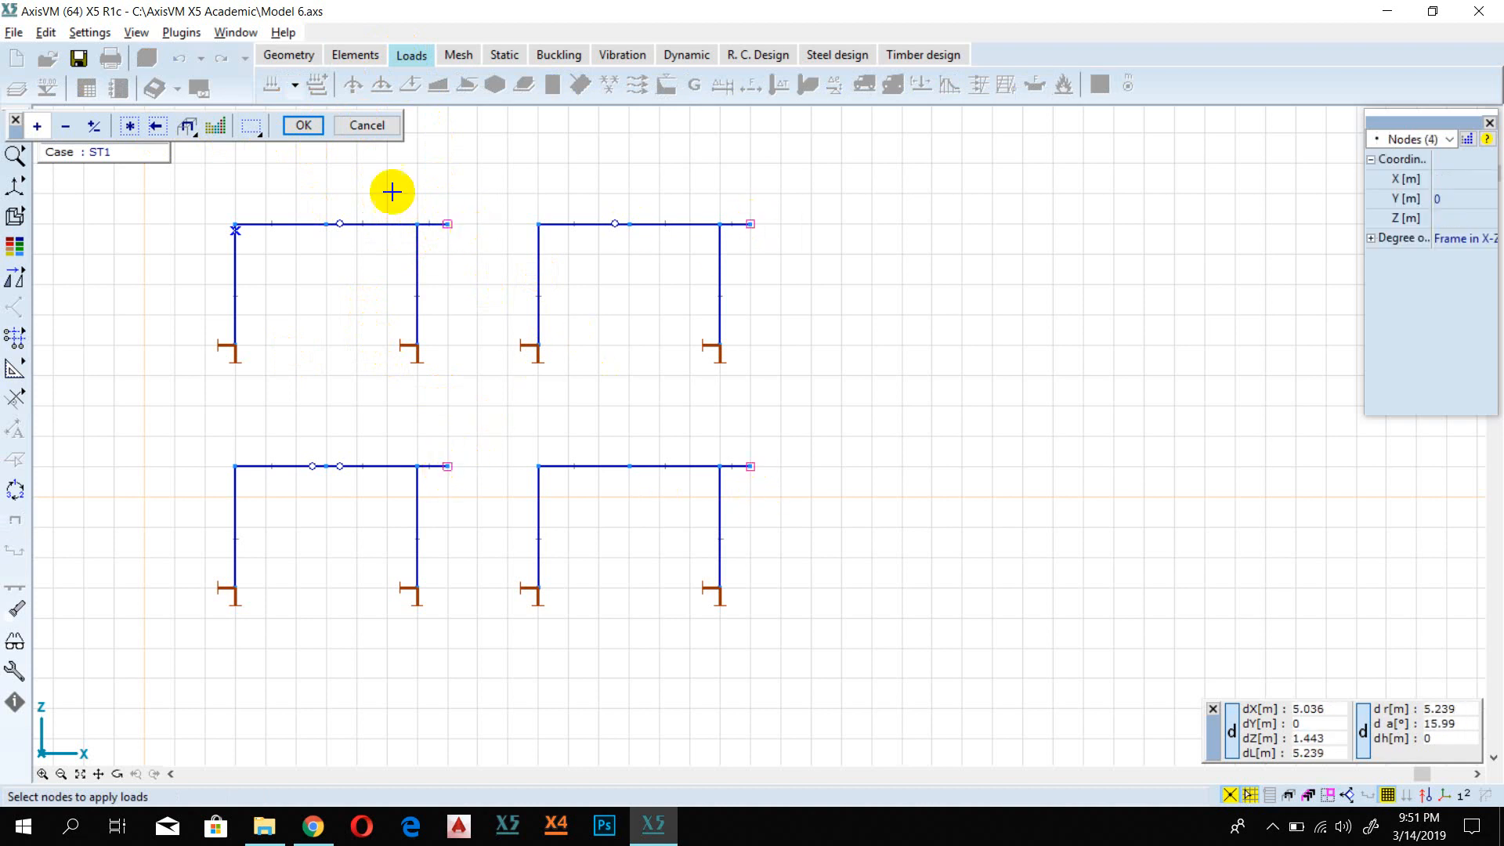
left_click(303, 126)
left_click(640, 501)
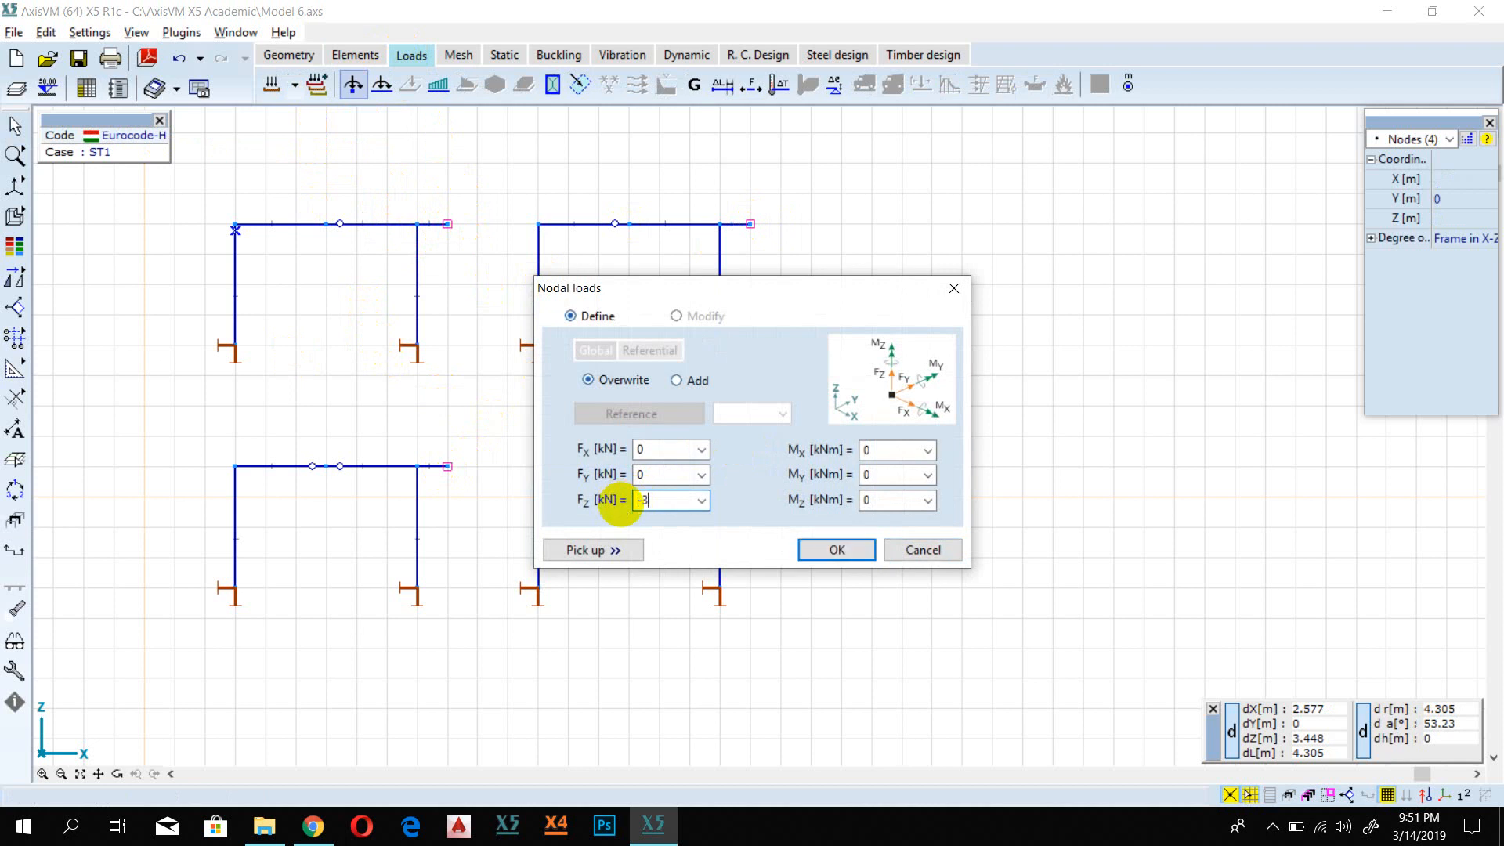
type("-30")
left_click(837, 549)
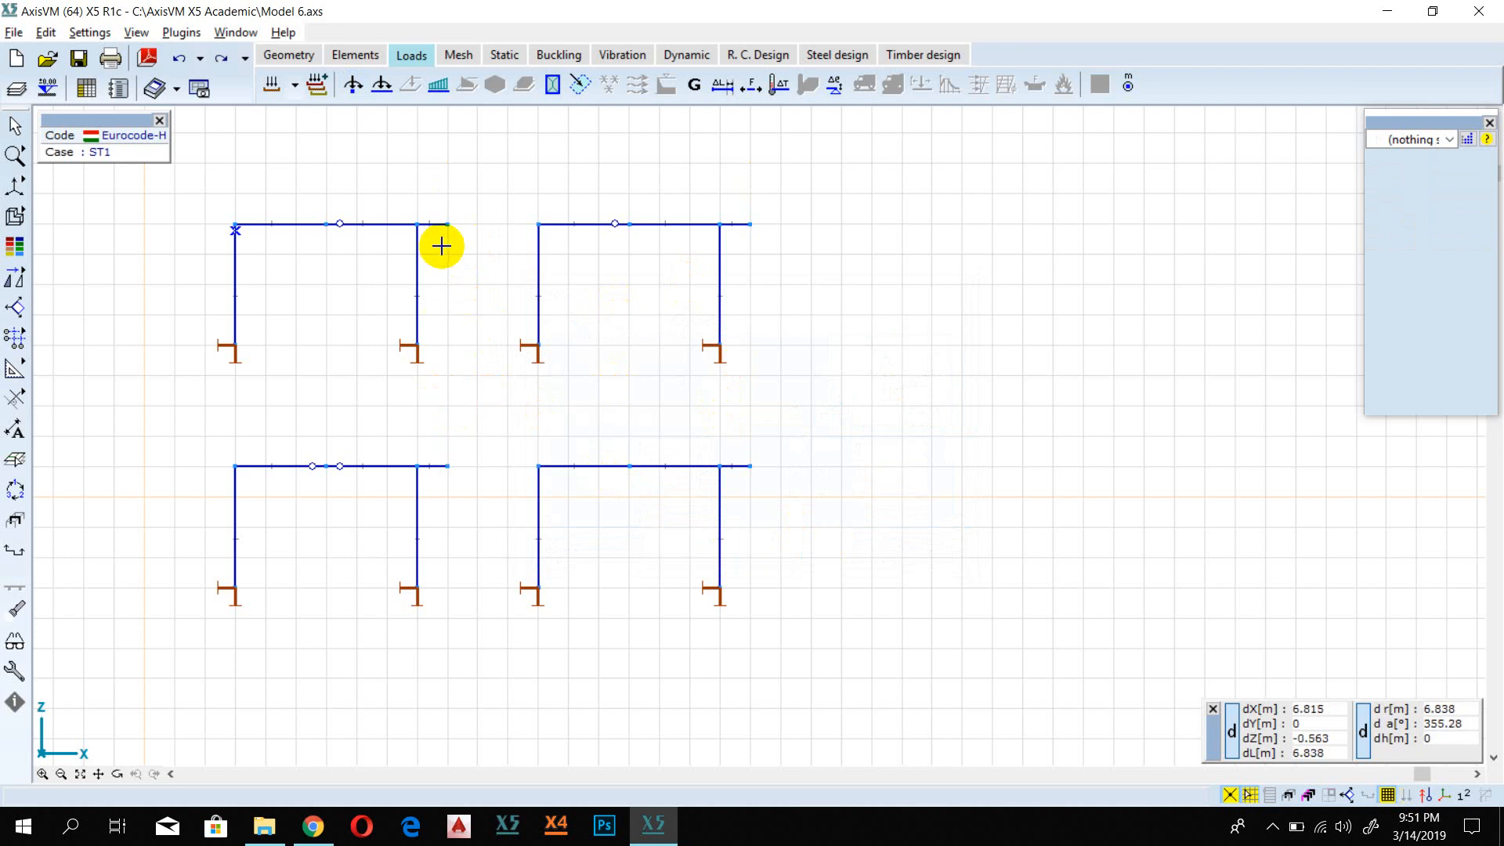
Step: Apply a nodal load of Fz = -30 kN to the girder overhang tip of the upper-left frame
left_click(354, 84)
left_click(448, 225)
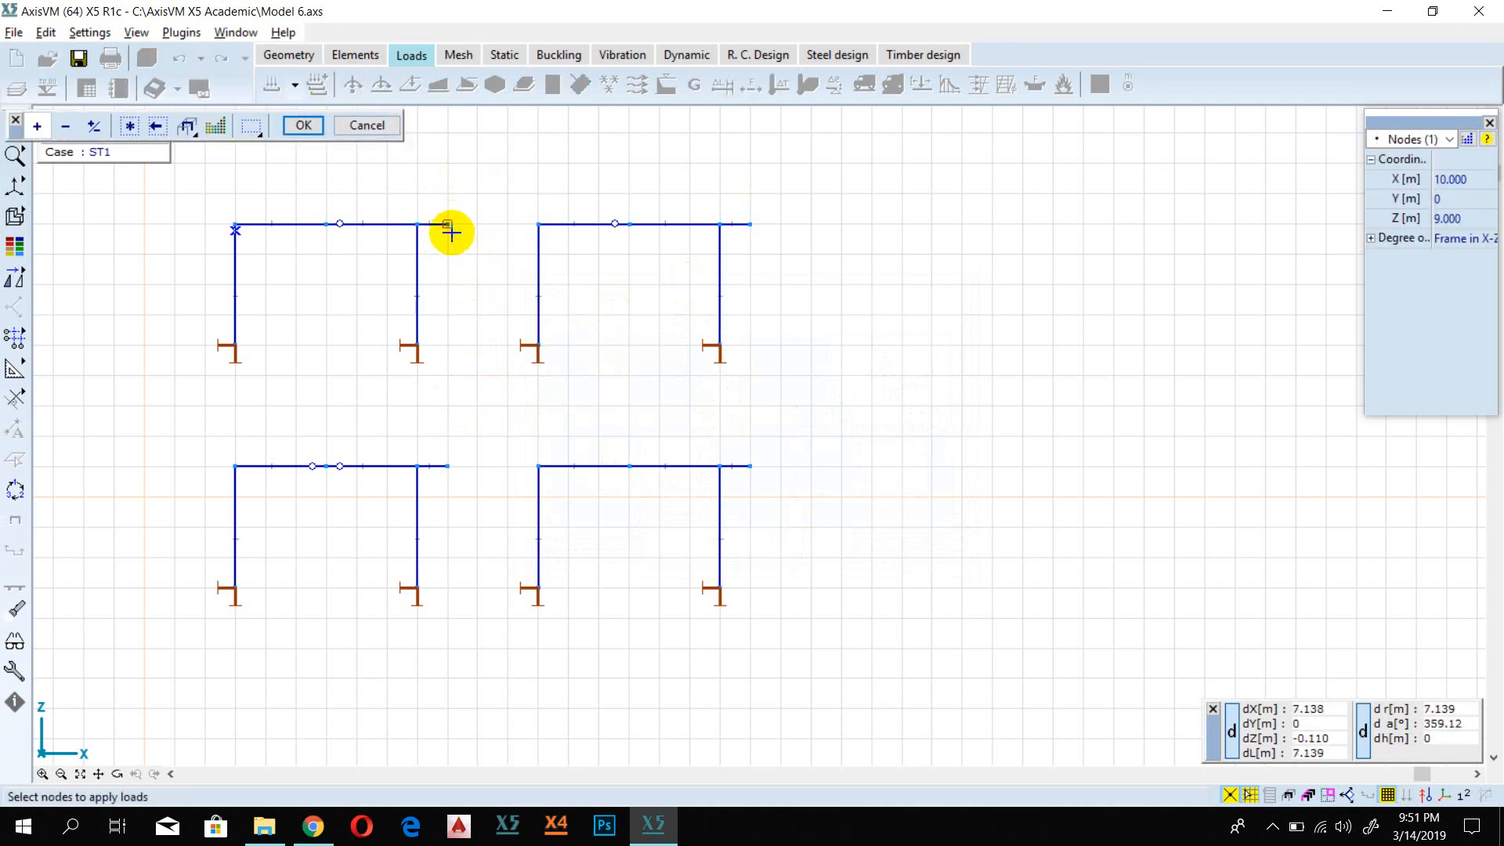
left_click(292, 126)
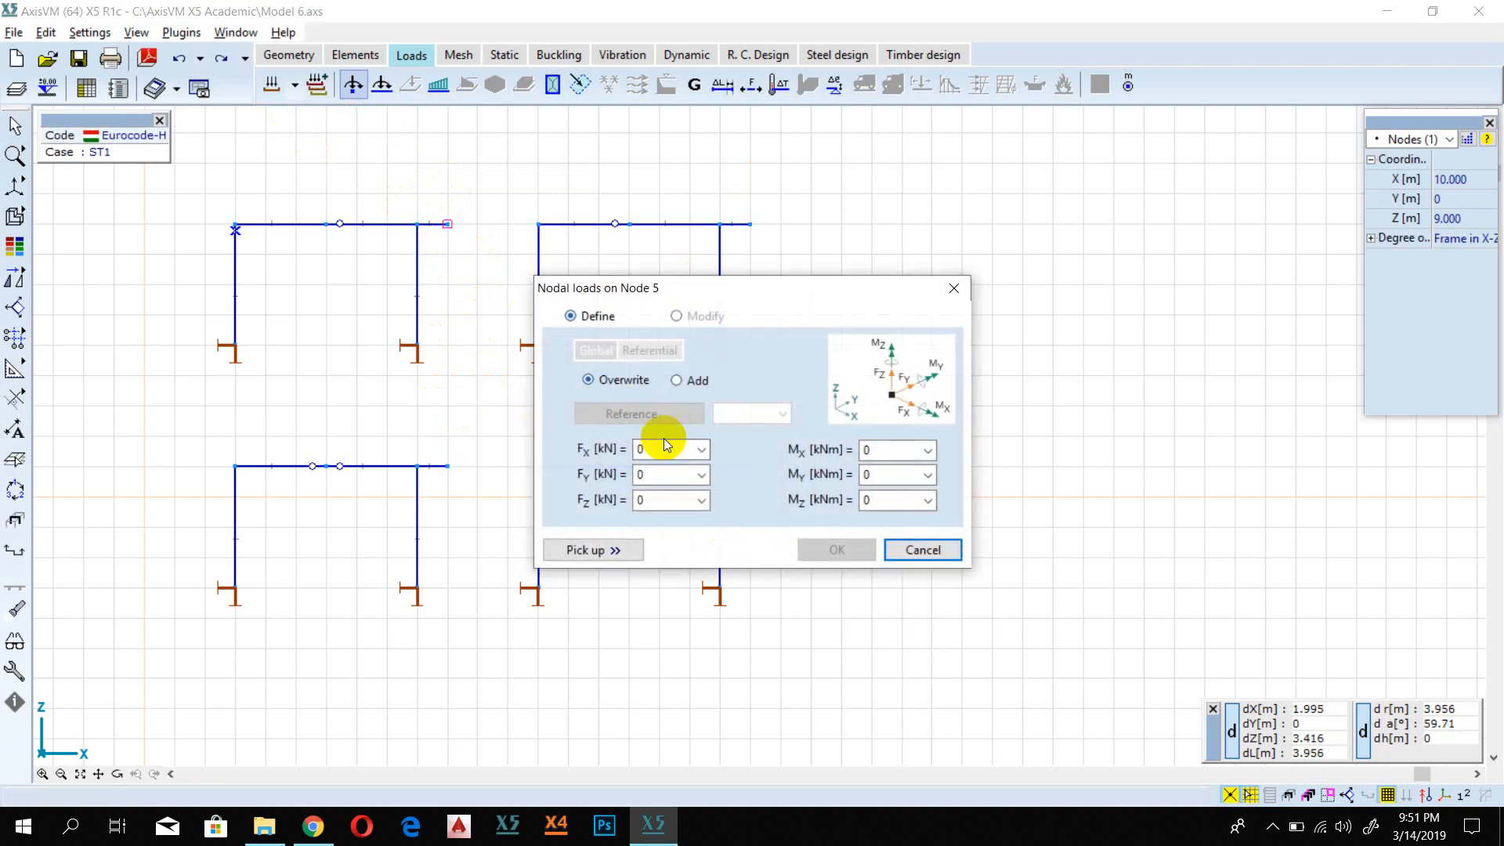
left_click(689, 501)
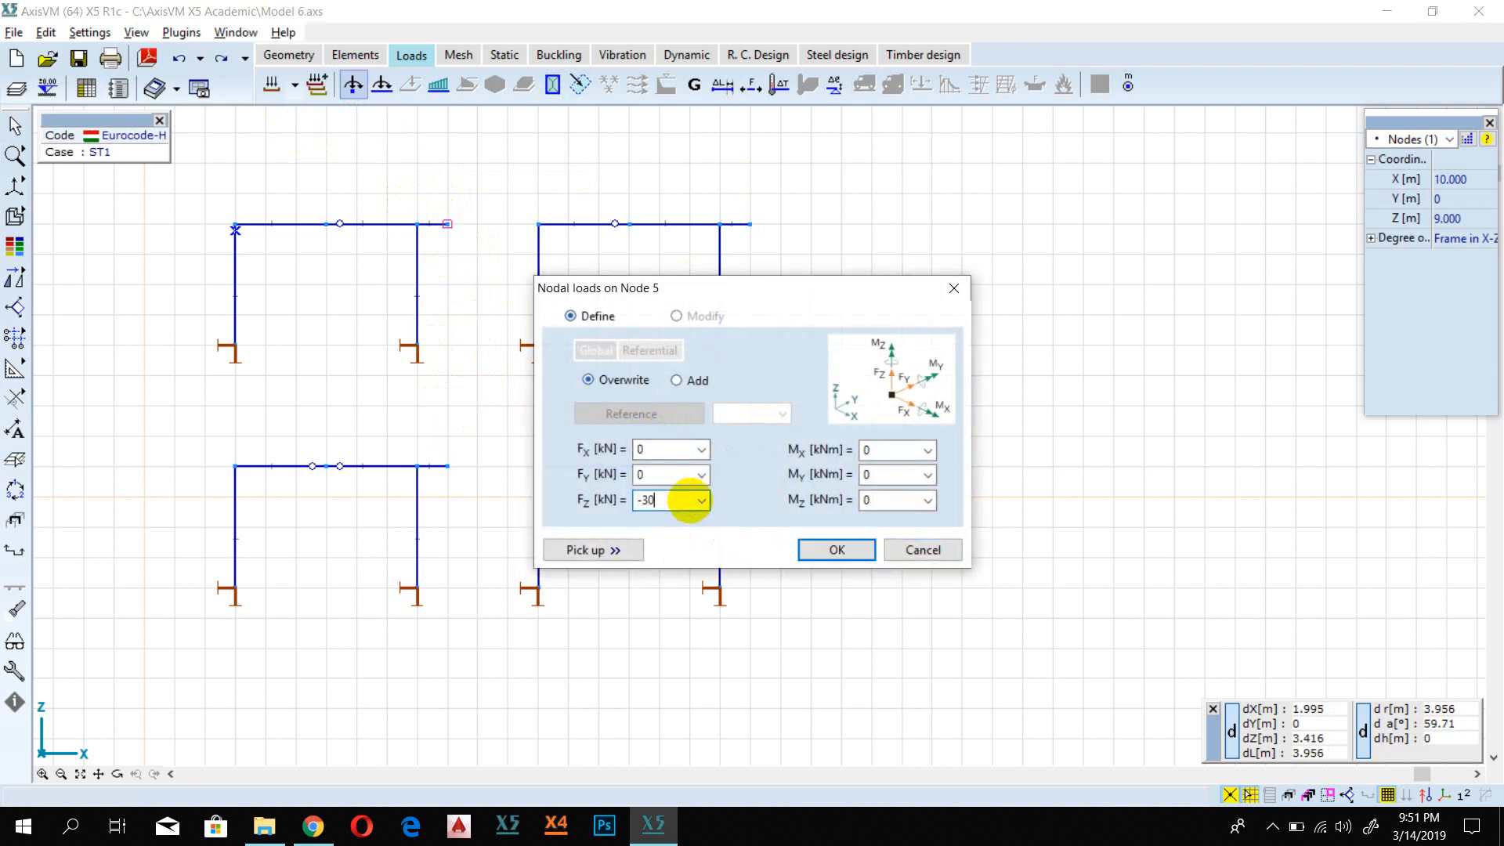
type("-30")
left_click(835, 549)
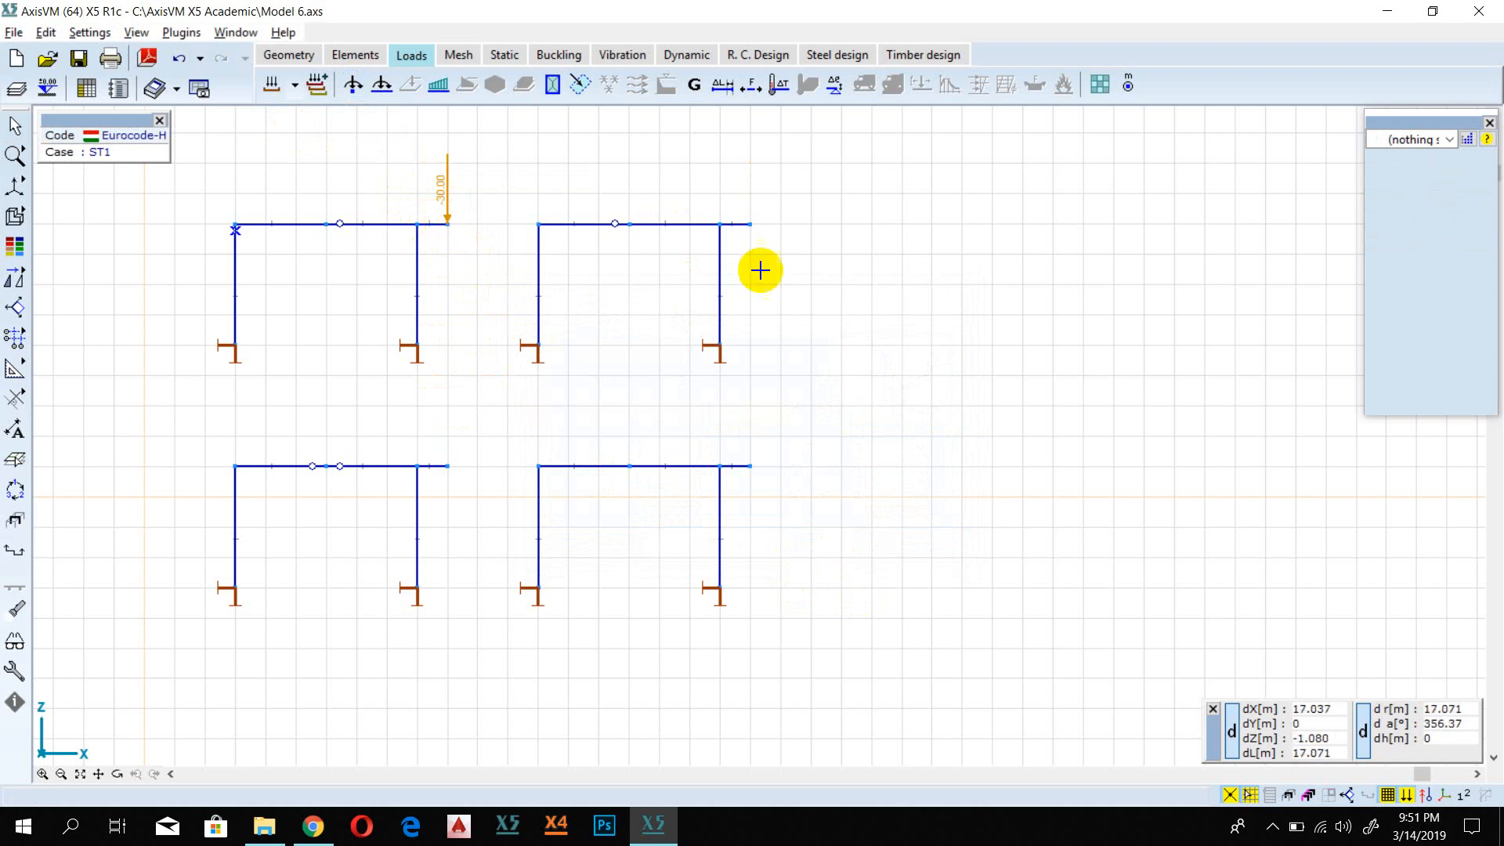
Step: Pick up the upper-left frame's nodal load and apply it to the overhang tip of the upper-right frame
scroll(440, 252, "up", 1)
scroll(440, 252, "down", 1)
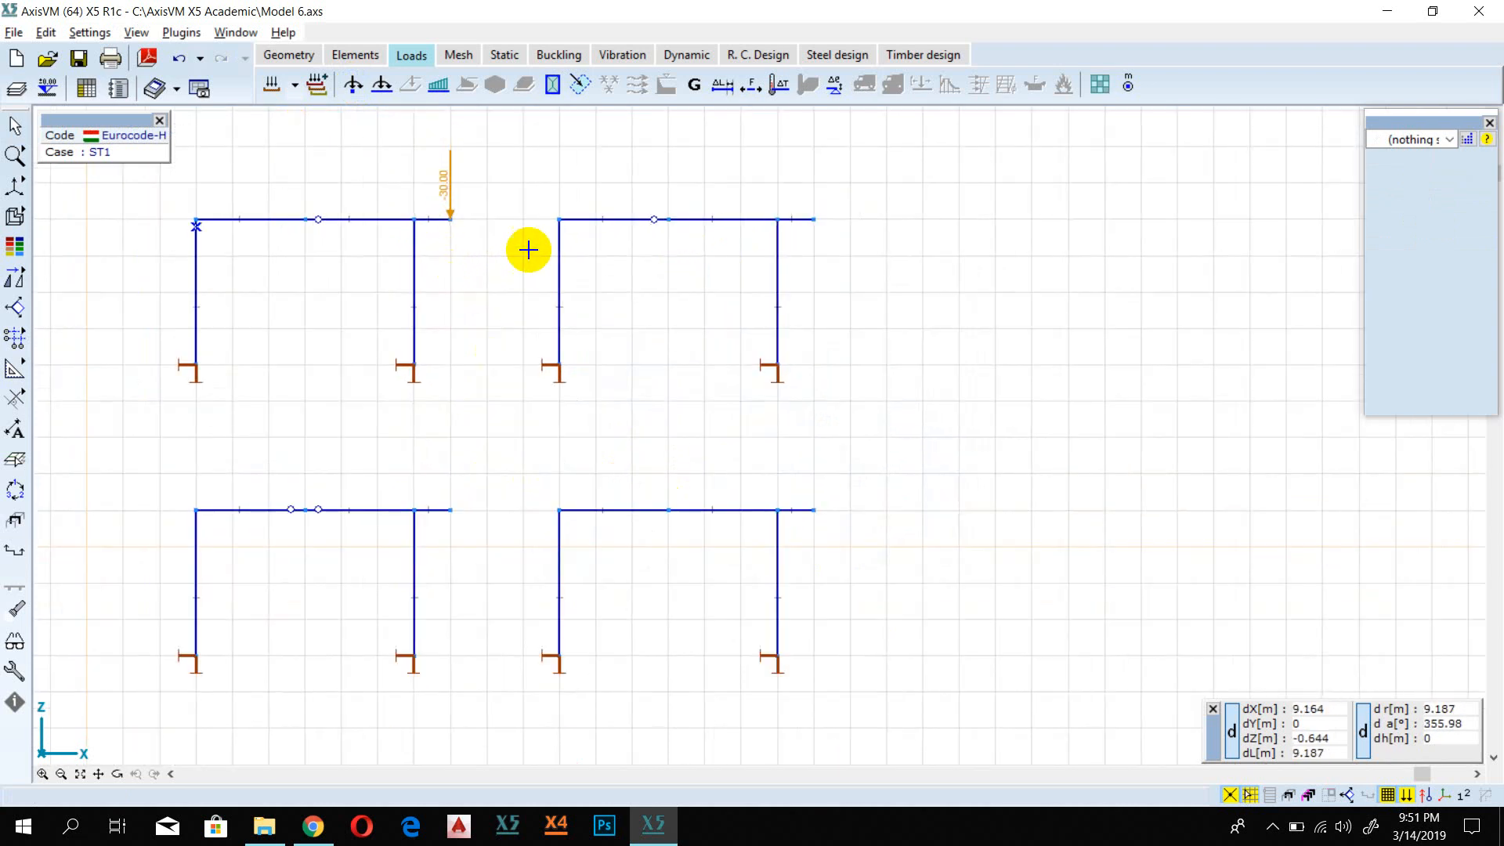
left_click(815, 223)
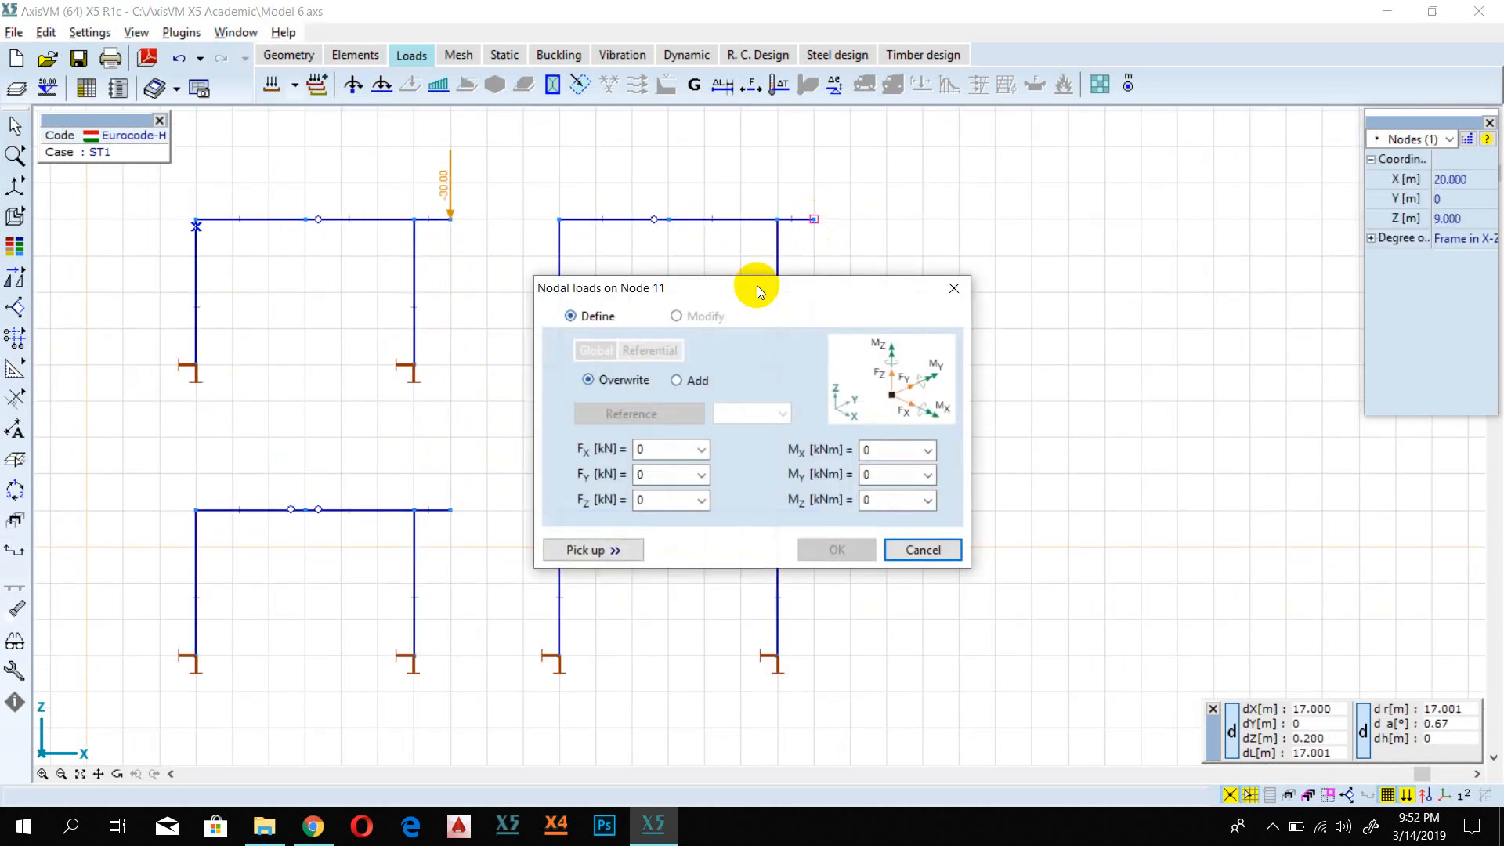
left_click(592, 550)
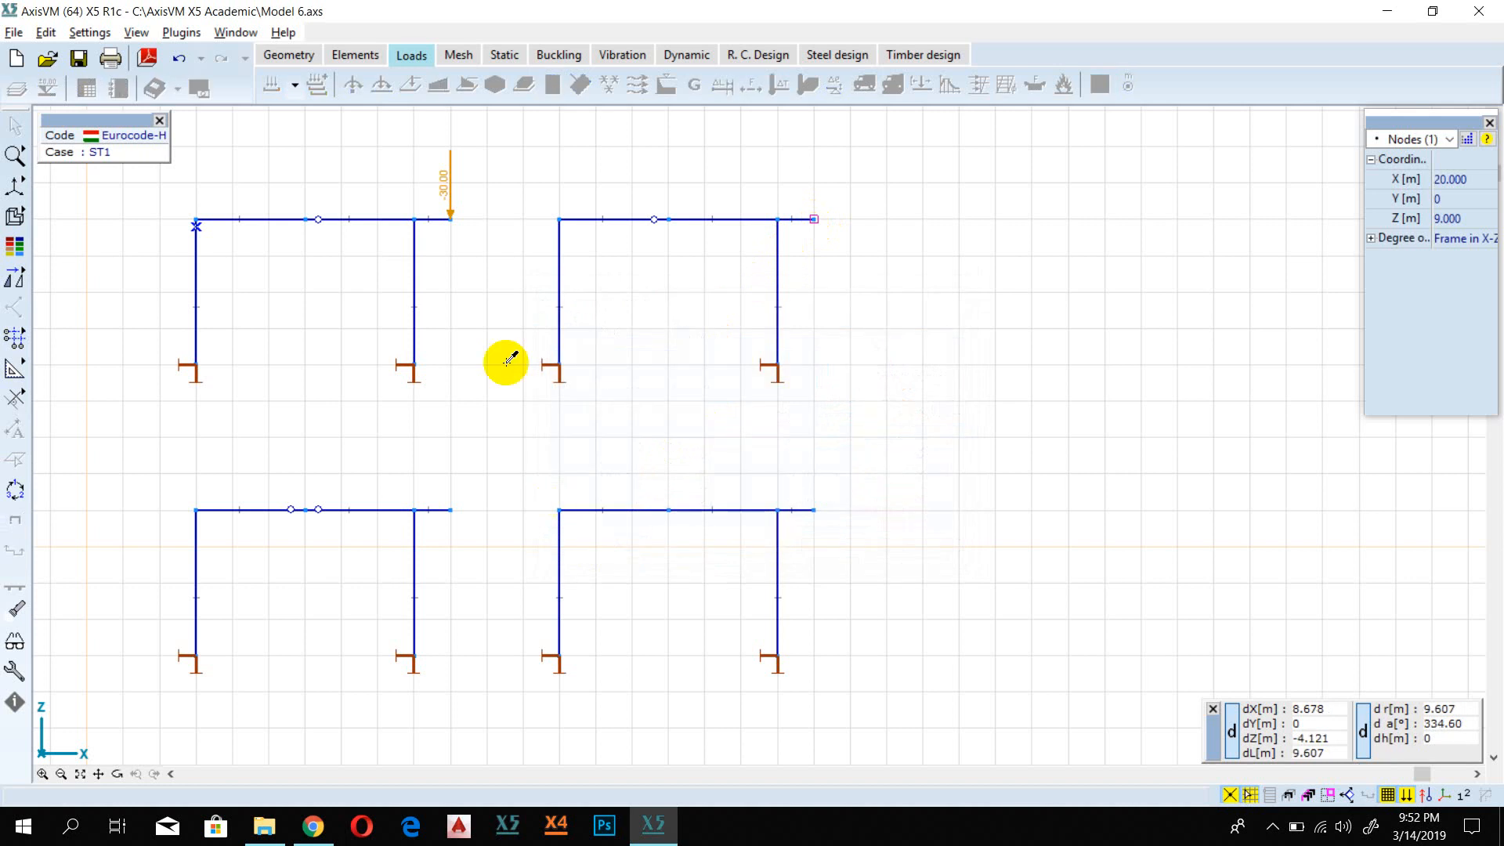
left_click(451, 220)
left_click(839, 553)
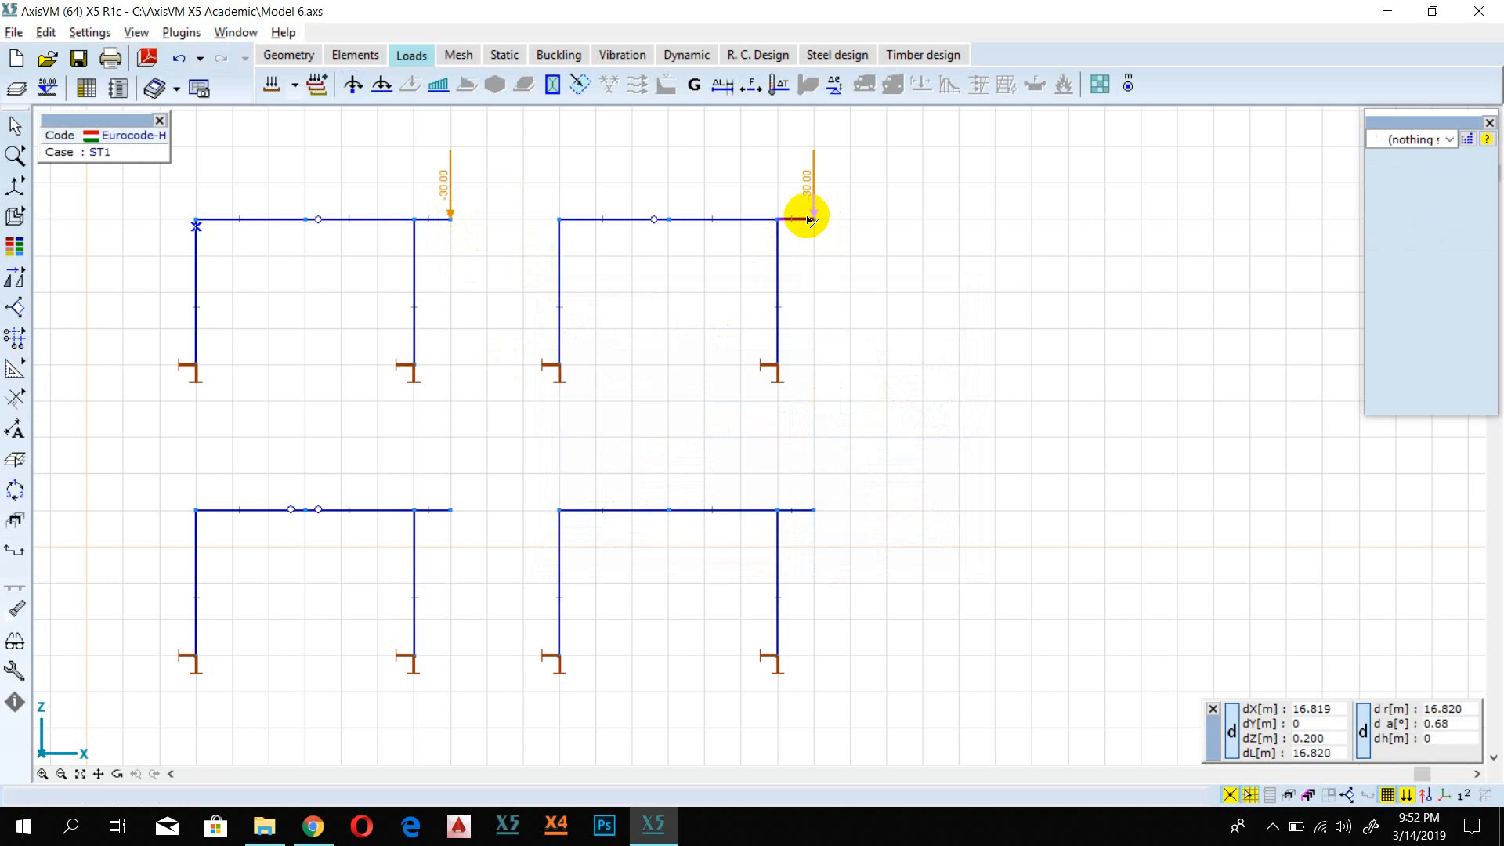
Step: Load the lower-left frame's overhang tip with Fz = -30 kN, picked up from the upper-left frame's nodal load
left_click(451, 510)
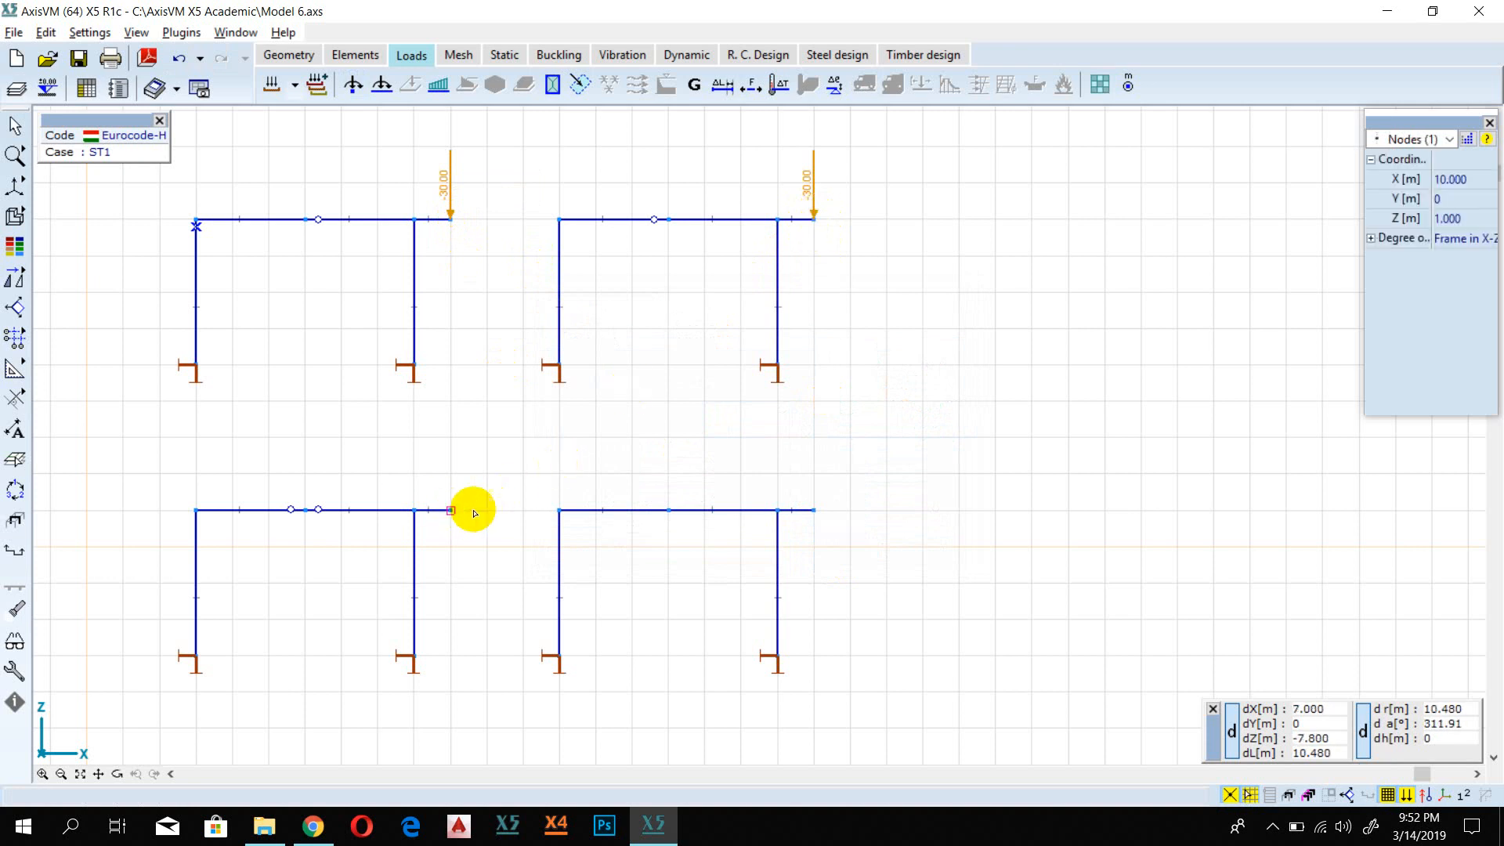
left_click(593, 550)
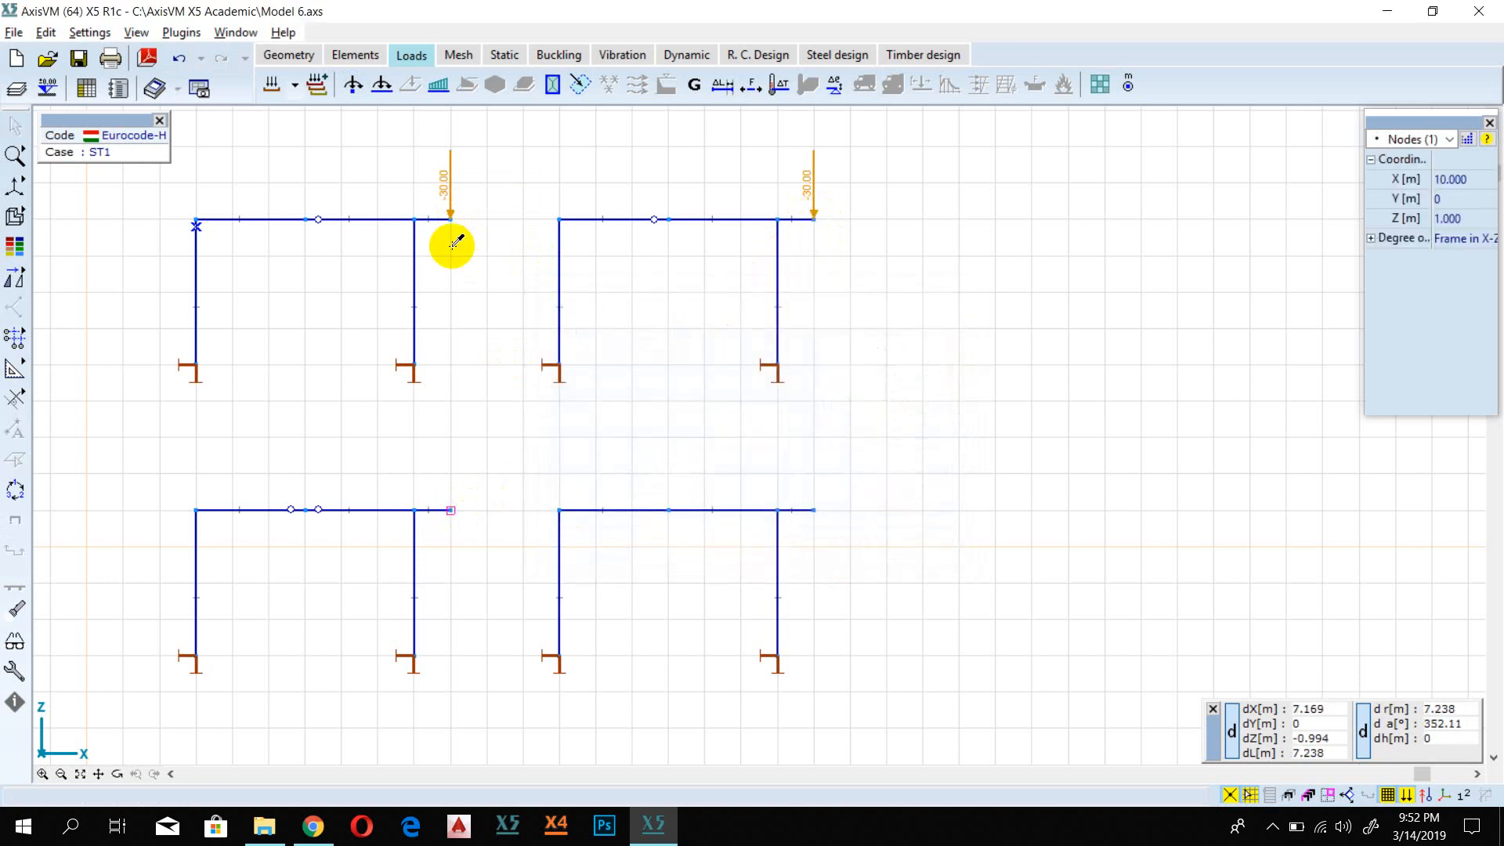
left_click(451, 219)
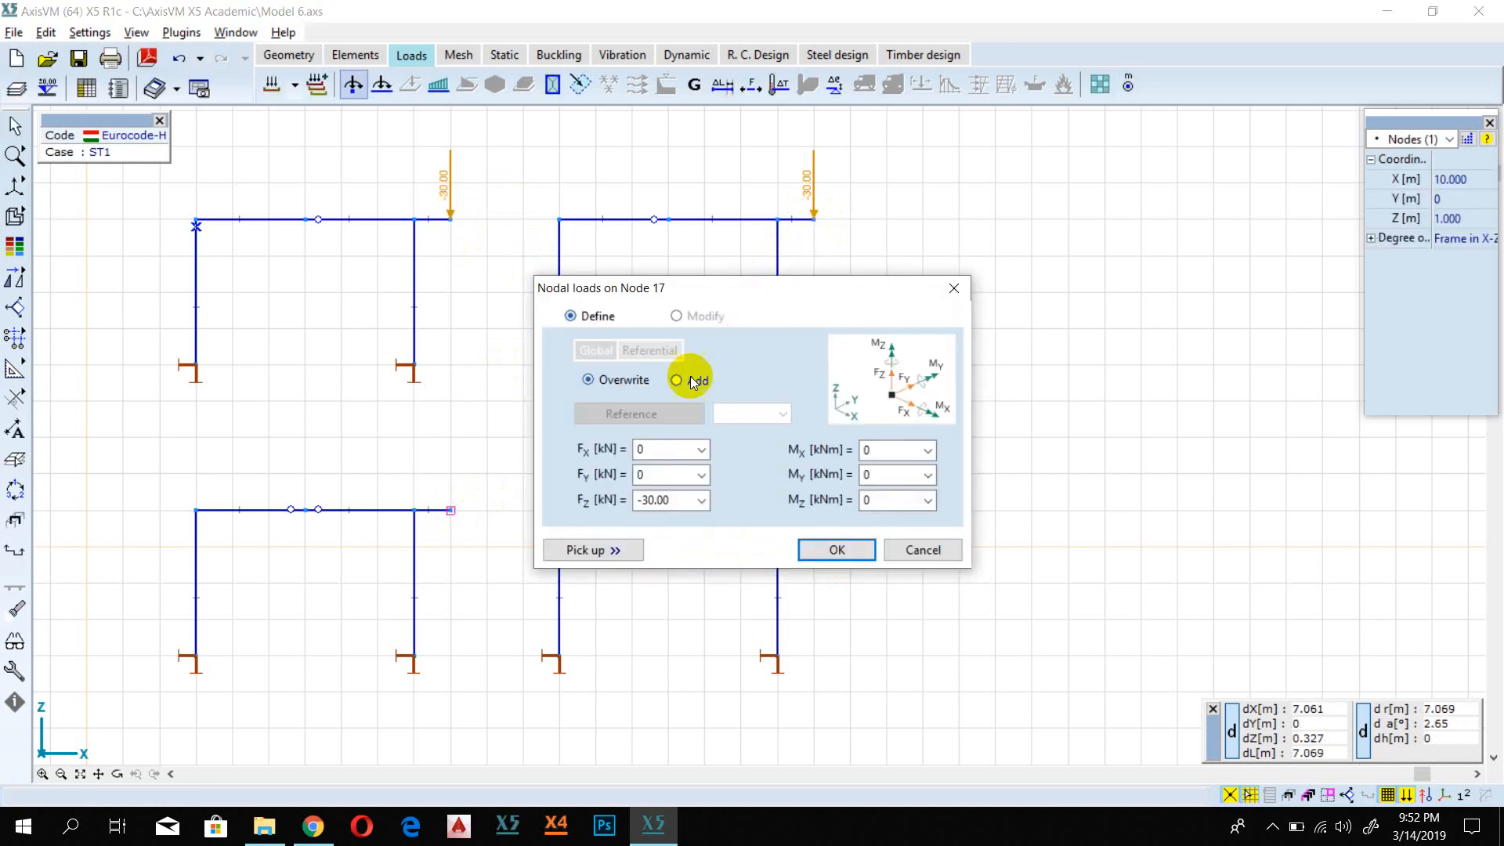
left_click(830, 547)
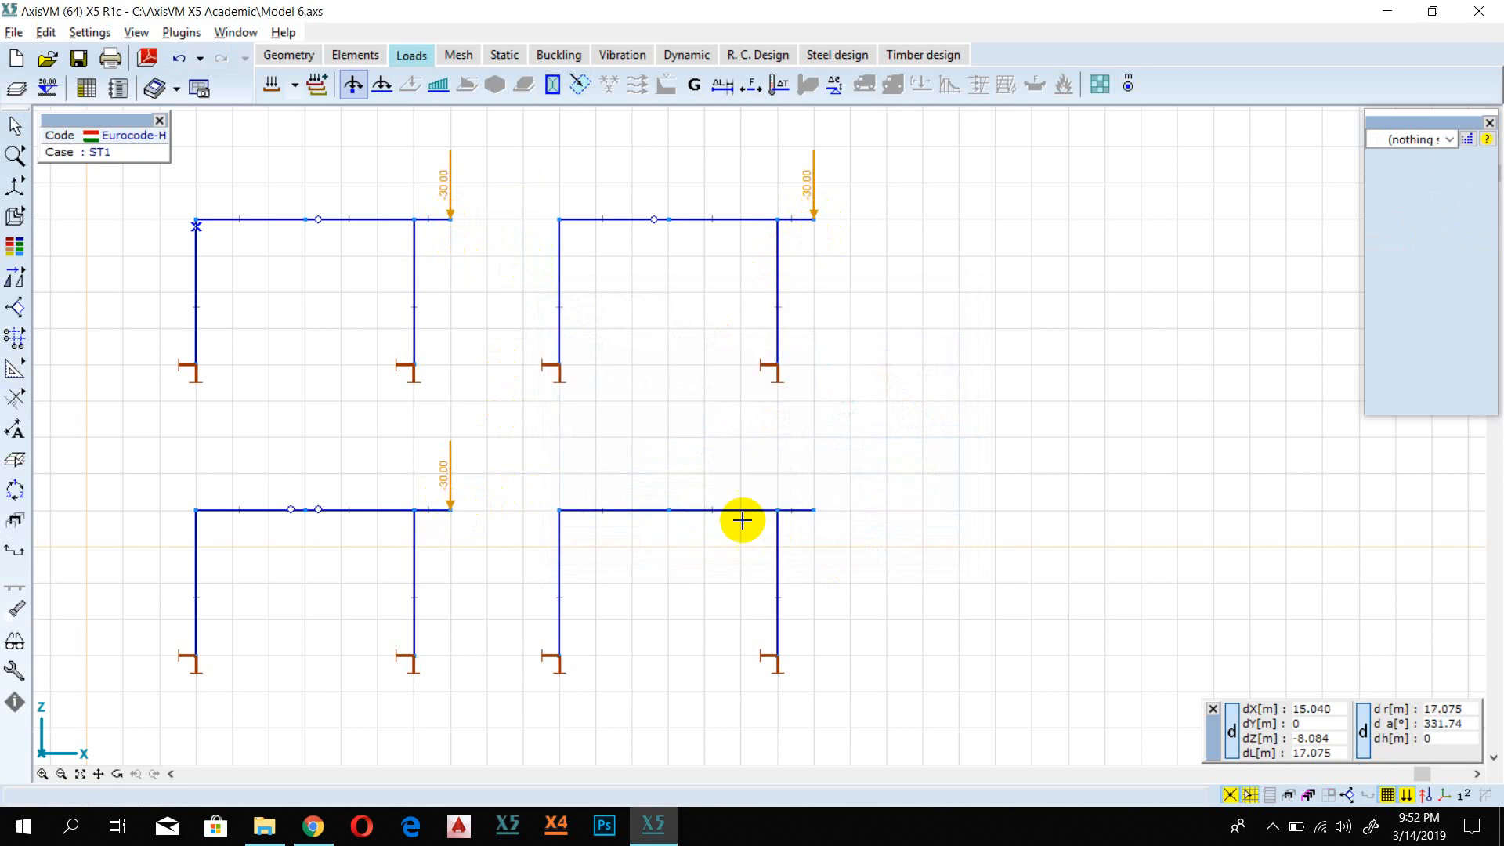
Step: Load the lower-right frame's overhang tip with the same -30 kN nodal load, picked up from the lower-left frame
left_click(814, 510)
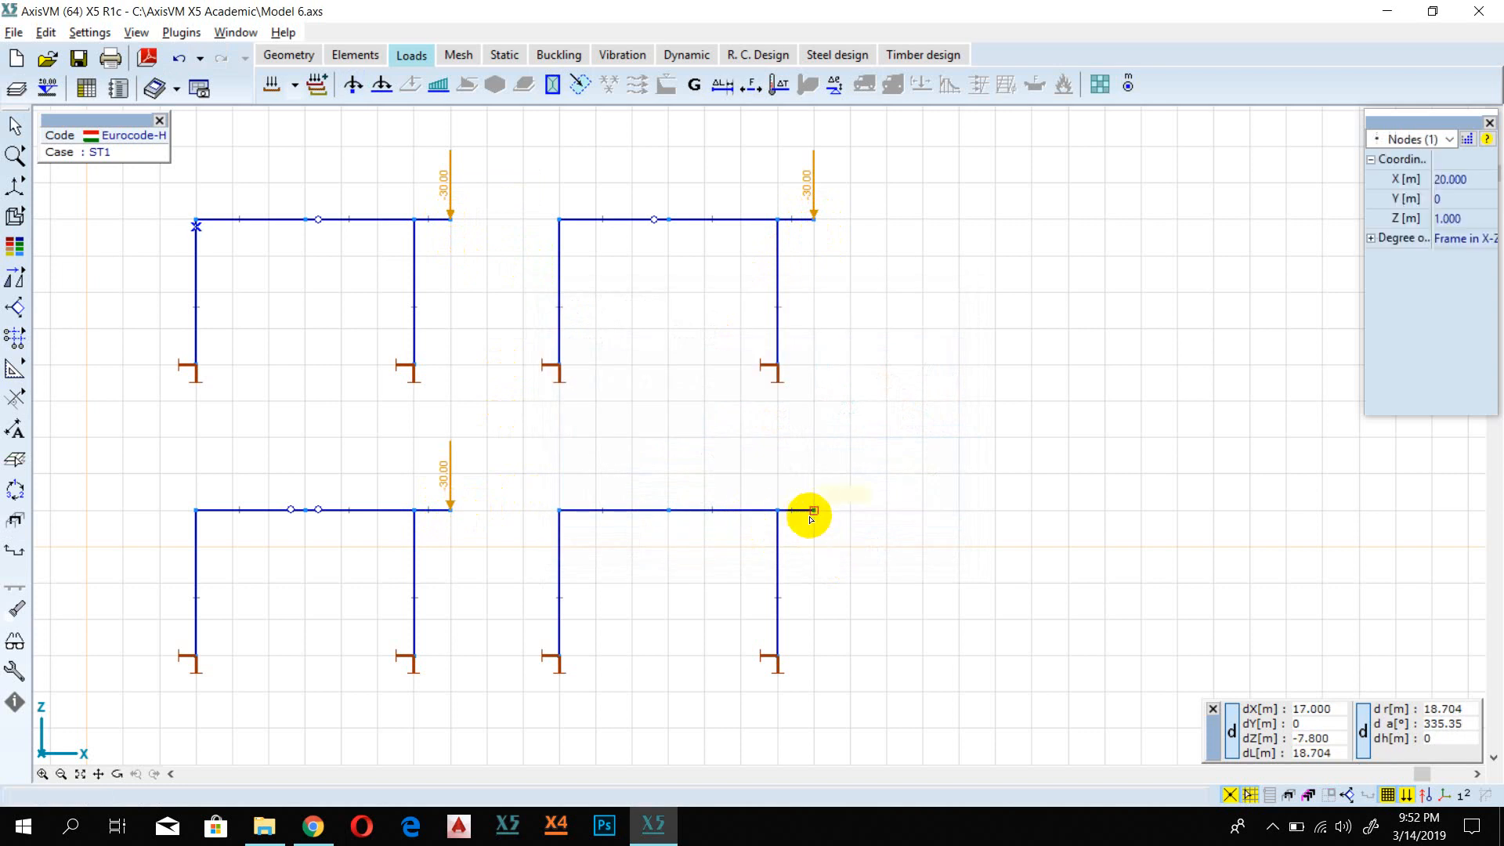
left_click(449, 503)
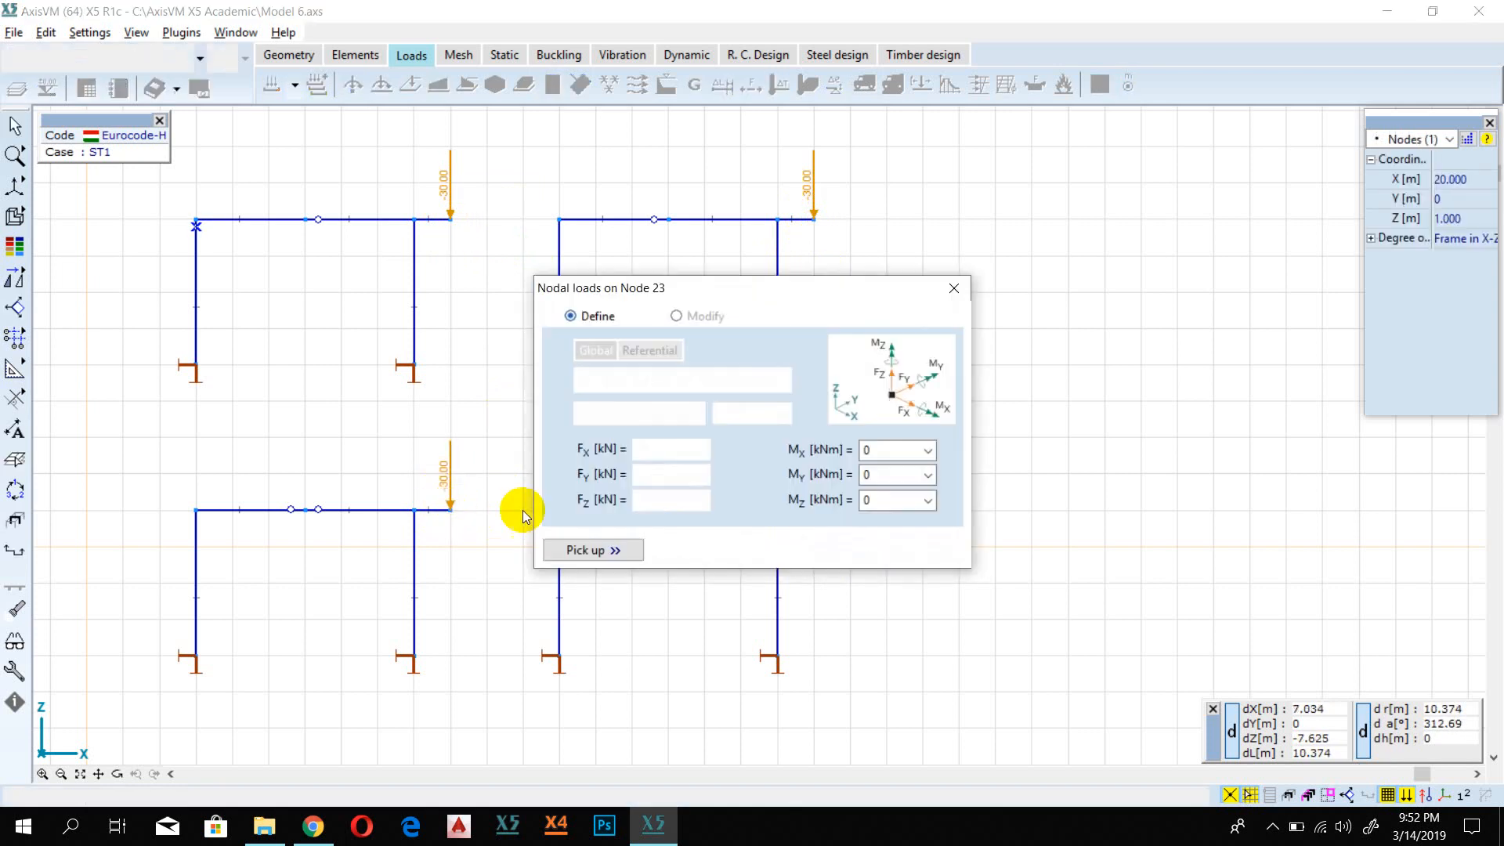
left_click(834, 547)
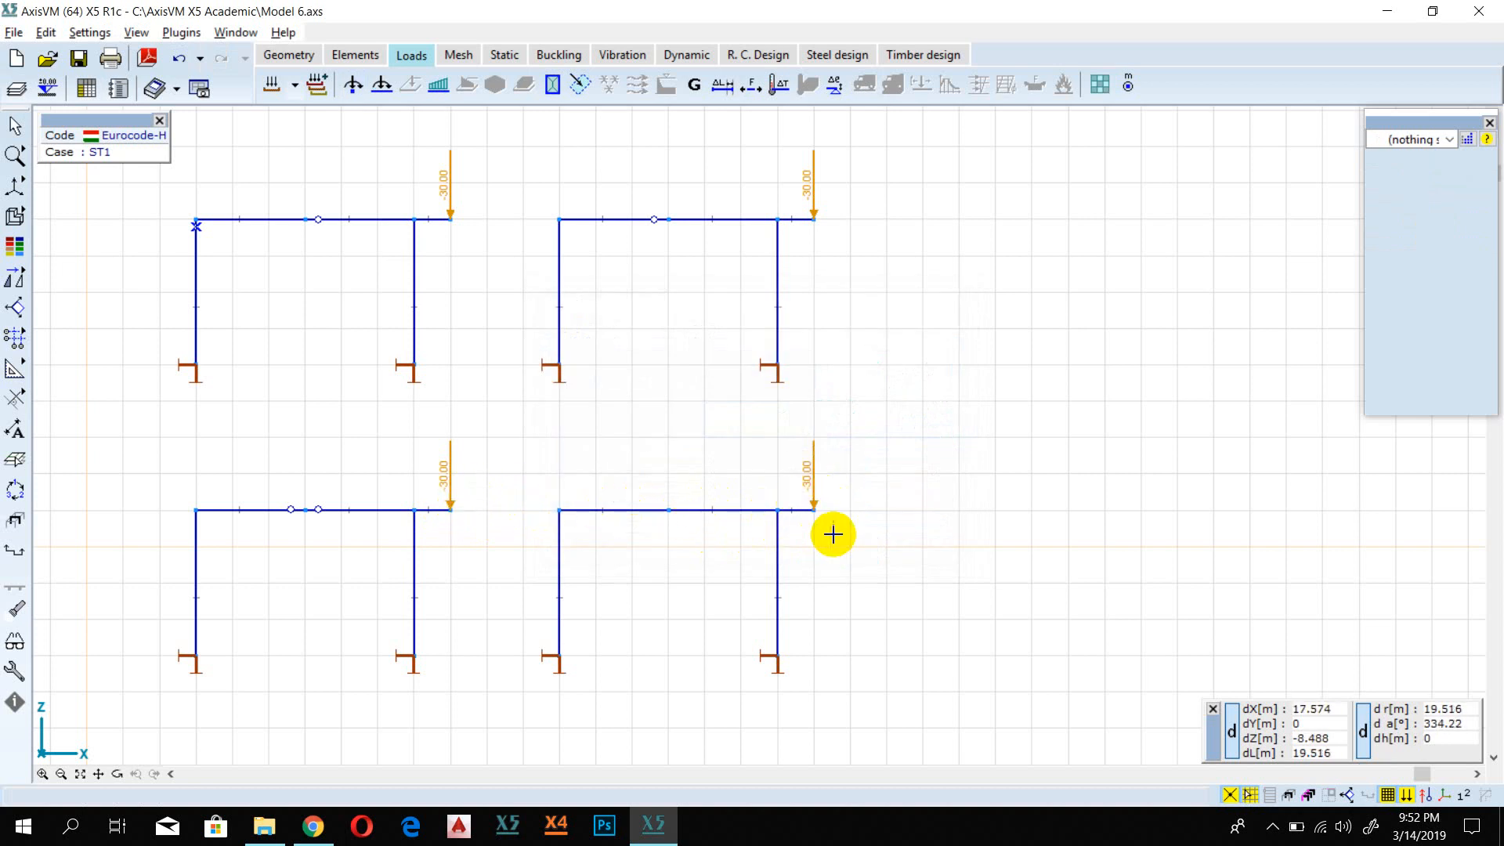
Step: Run the linear static analysis of the four loaded frames and close the completed analysis report
scroll(816, 501, "down", 2)
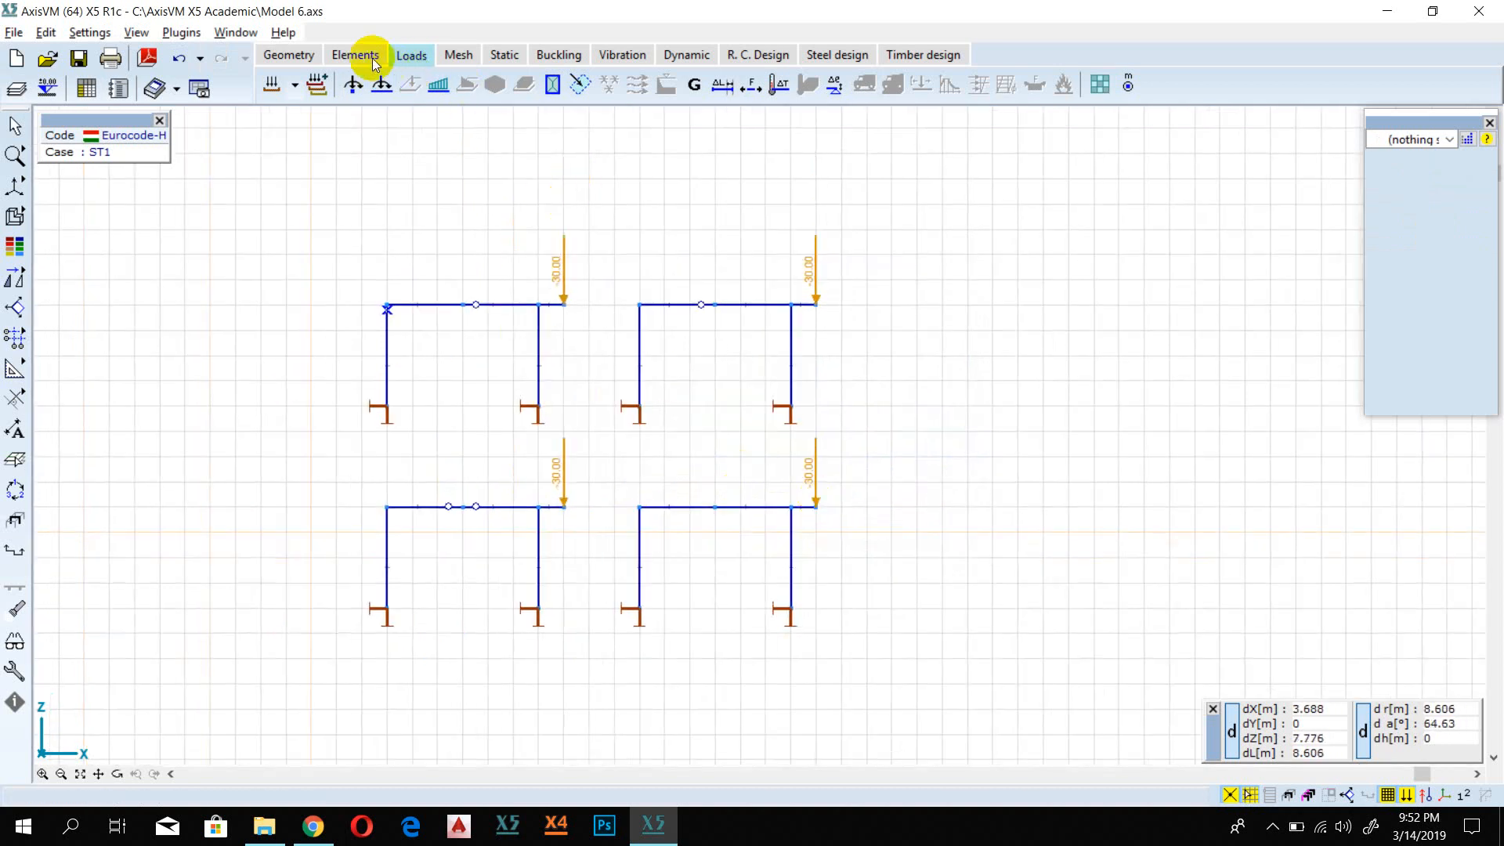
left_click(503, 60)
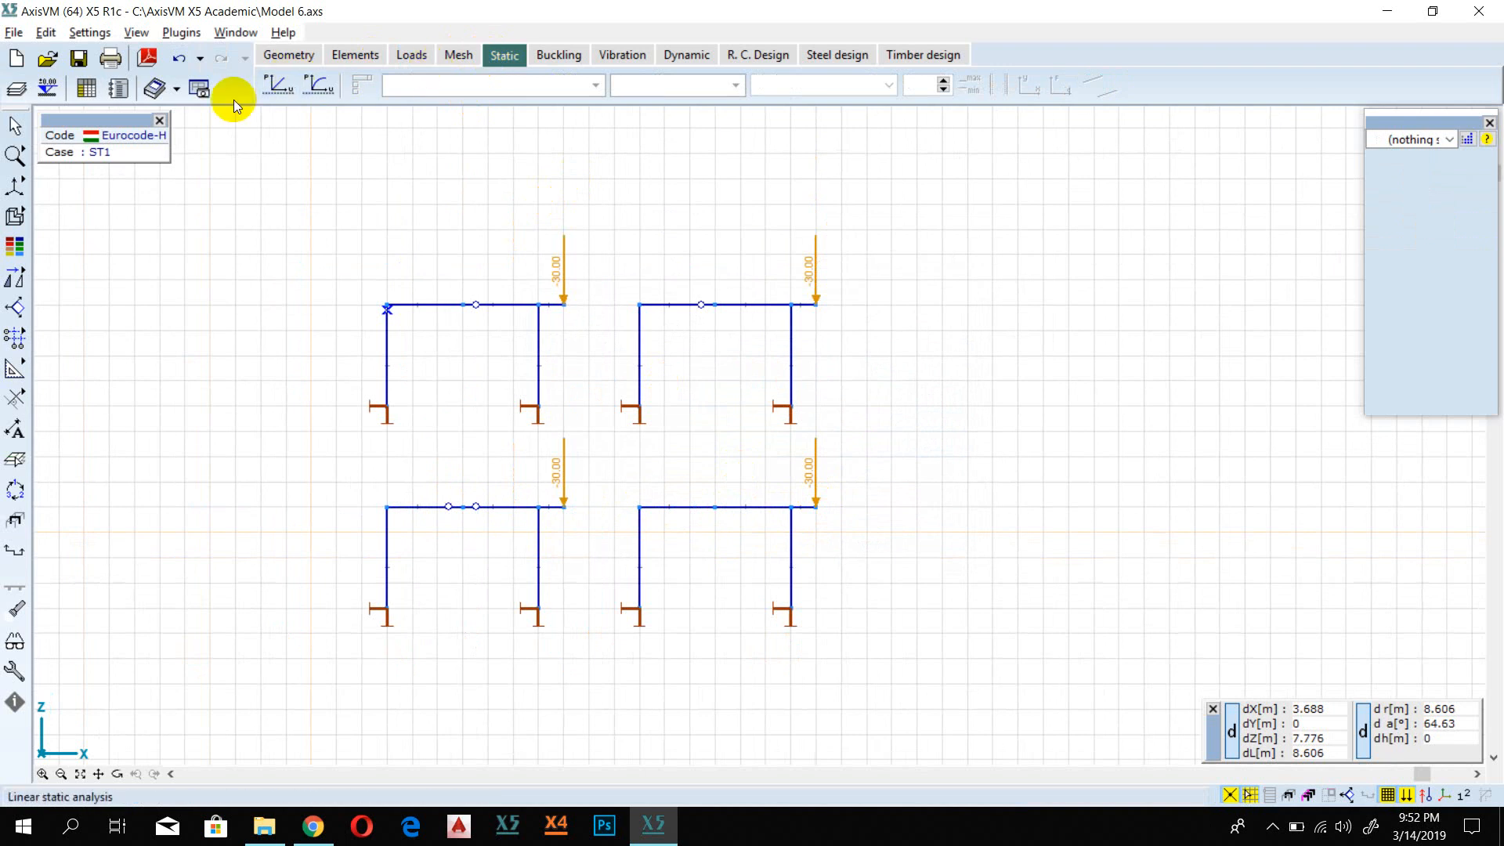
left_click(280, 87)
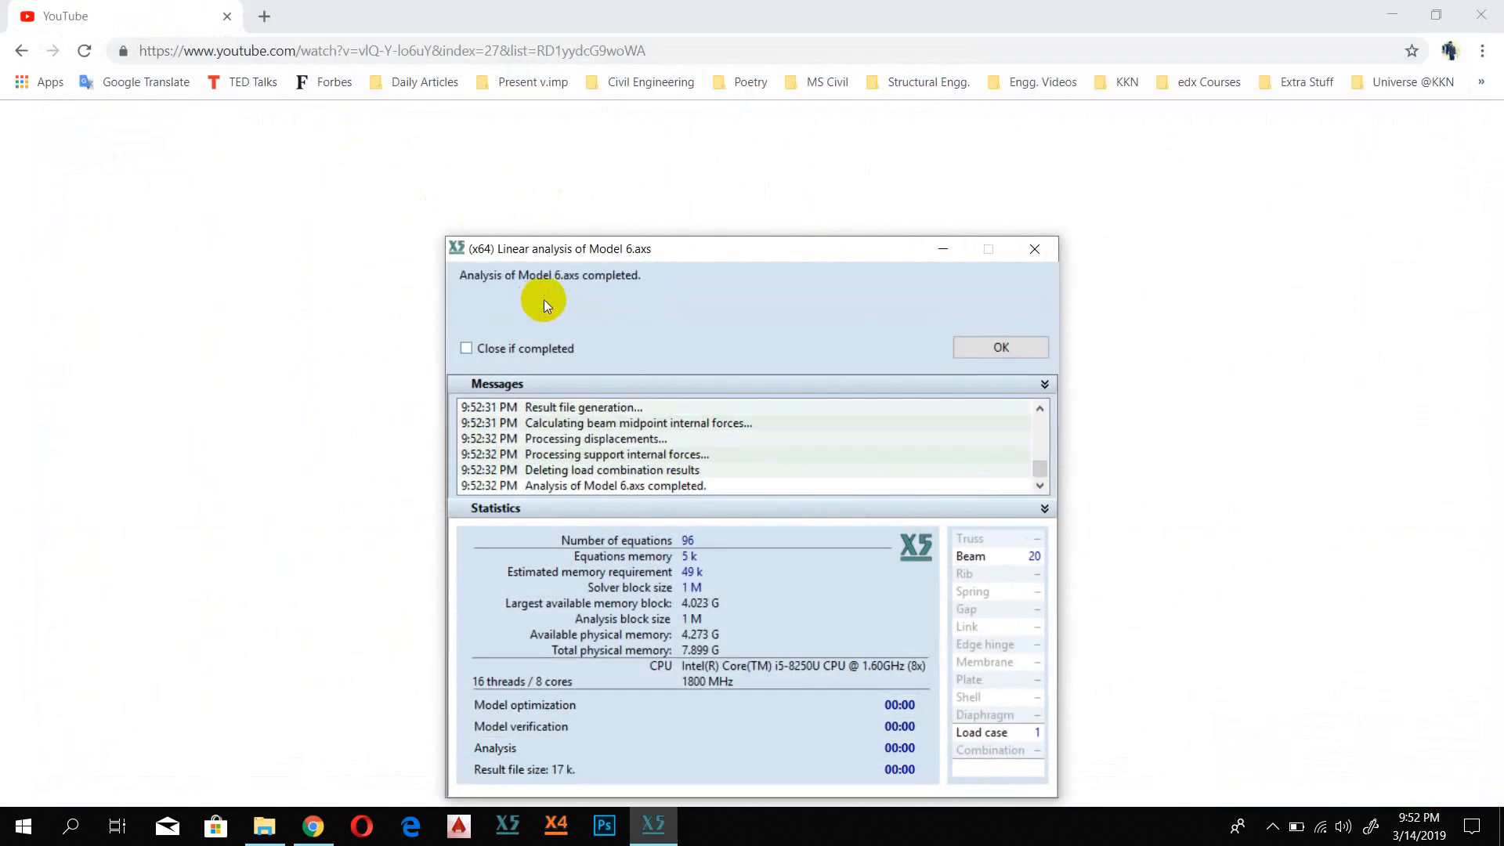
left_click(1005, 335)
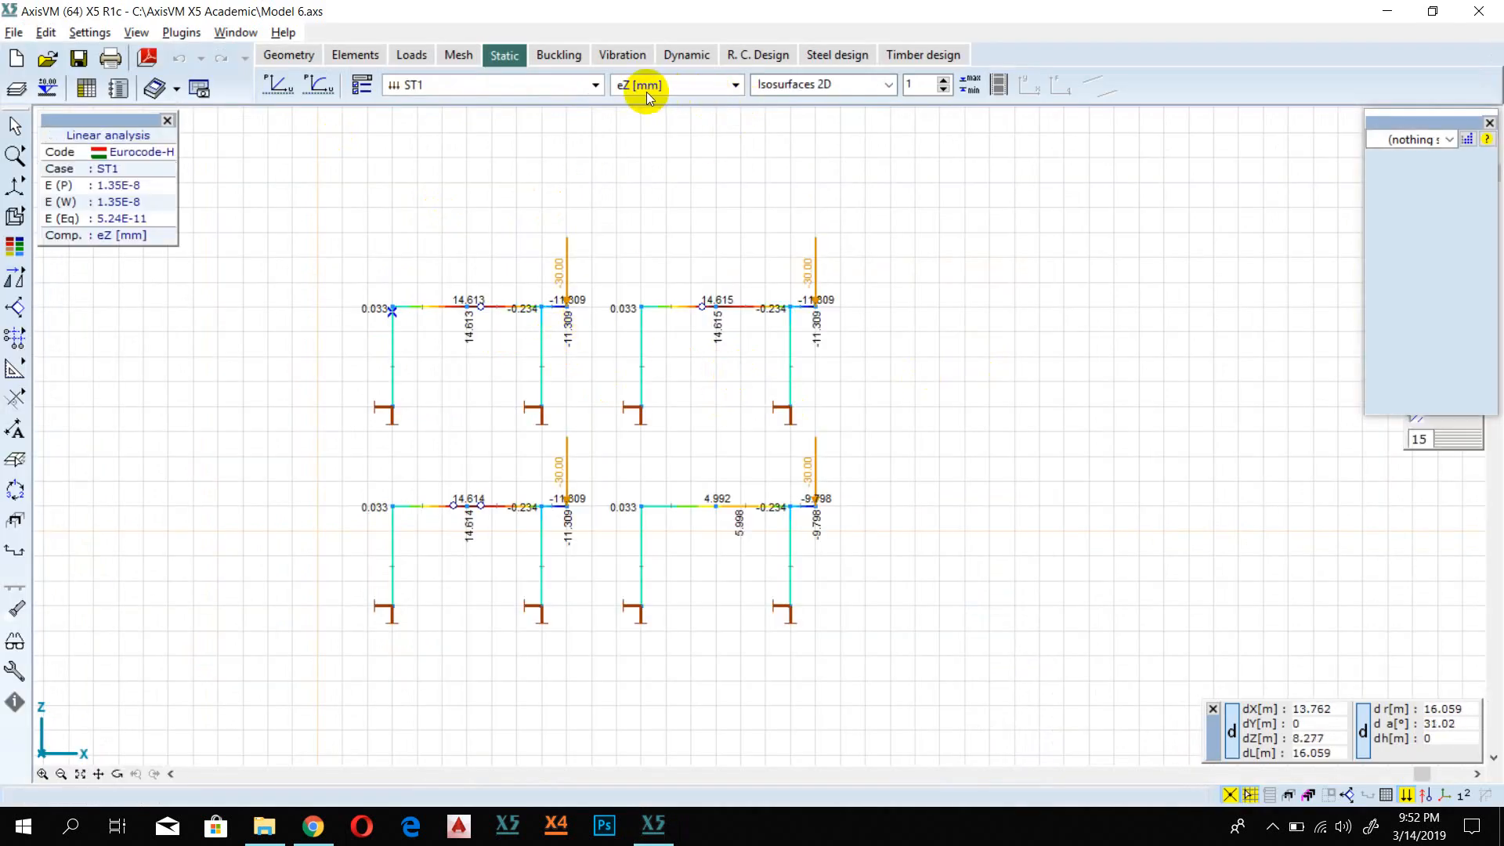
Step: Display the eX displacement of the four frames for load case ST1 as a diagram
left_click(678, 87)
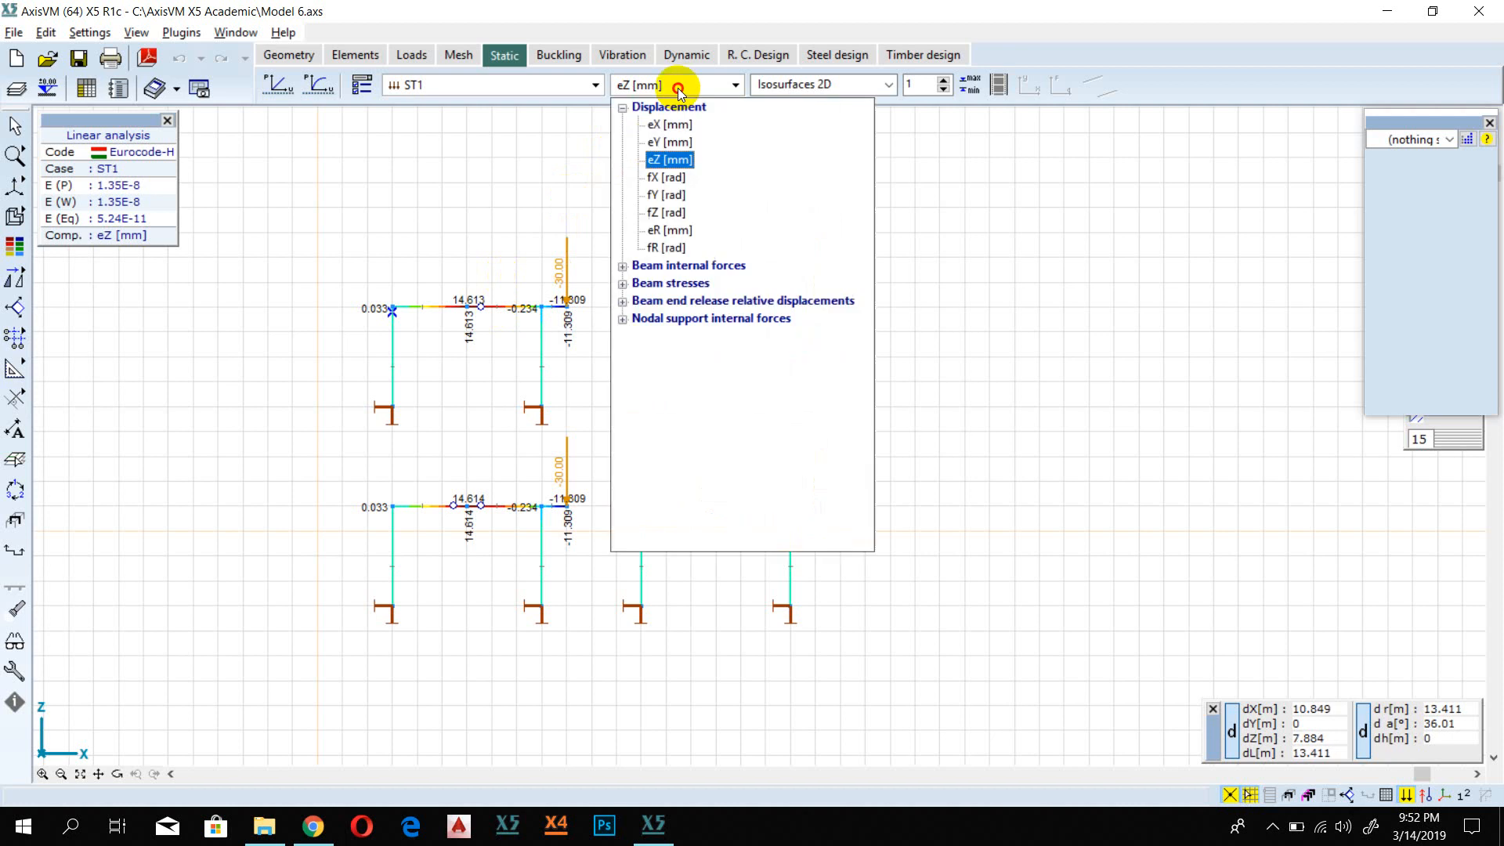
left_click(677, 126)
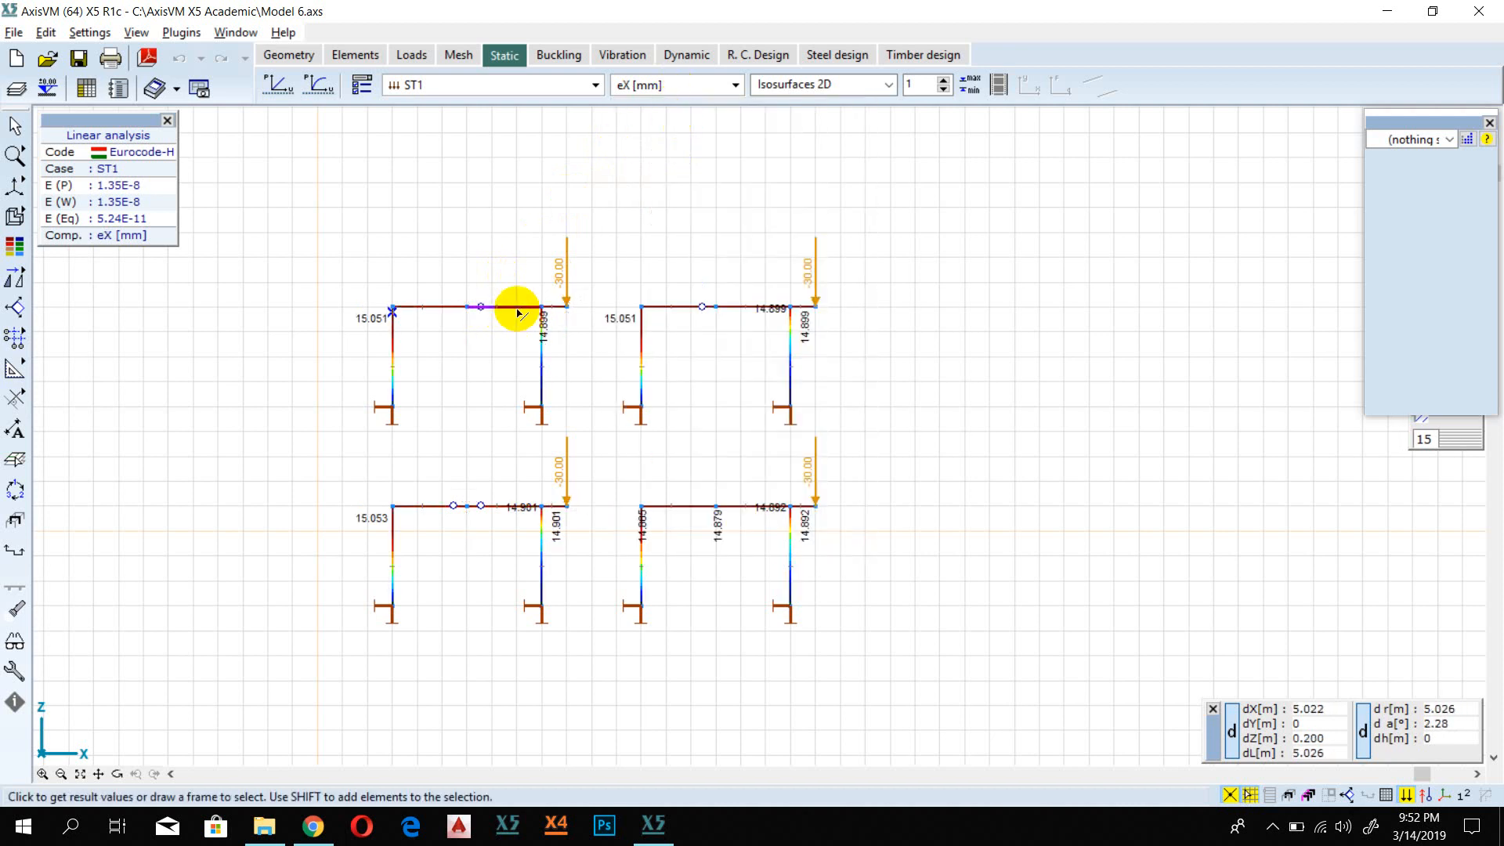
left_click(806, 84)
left_click(799, 117)
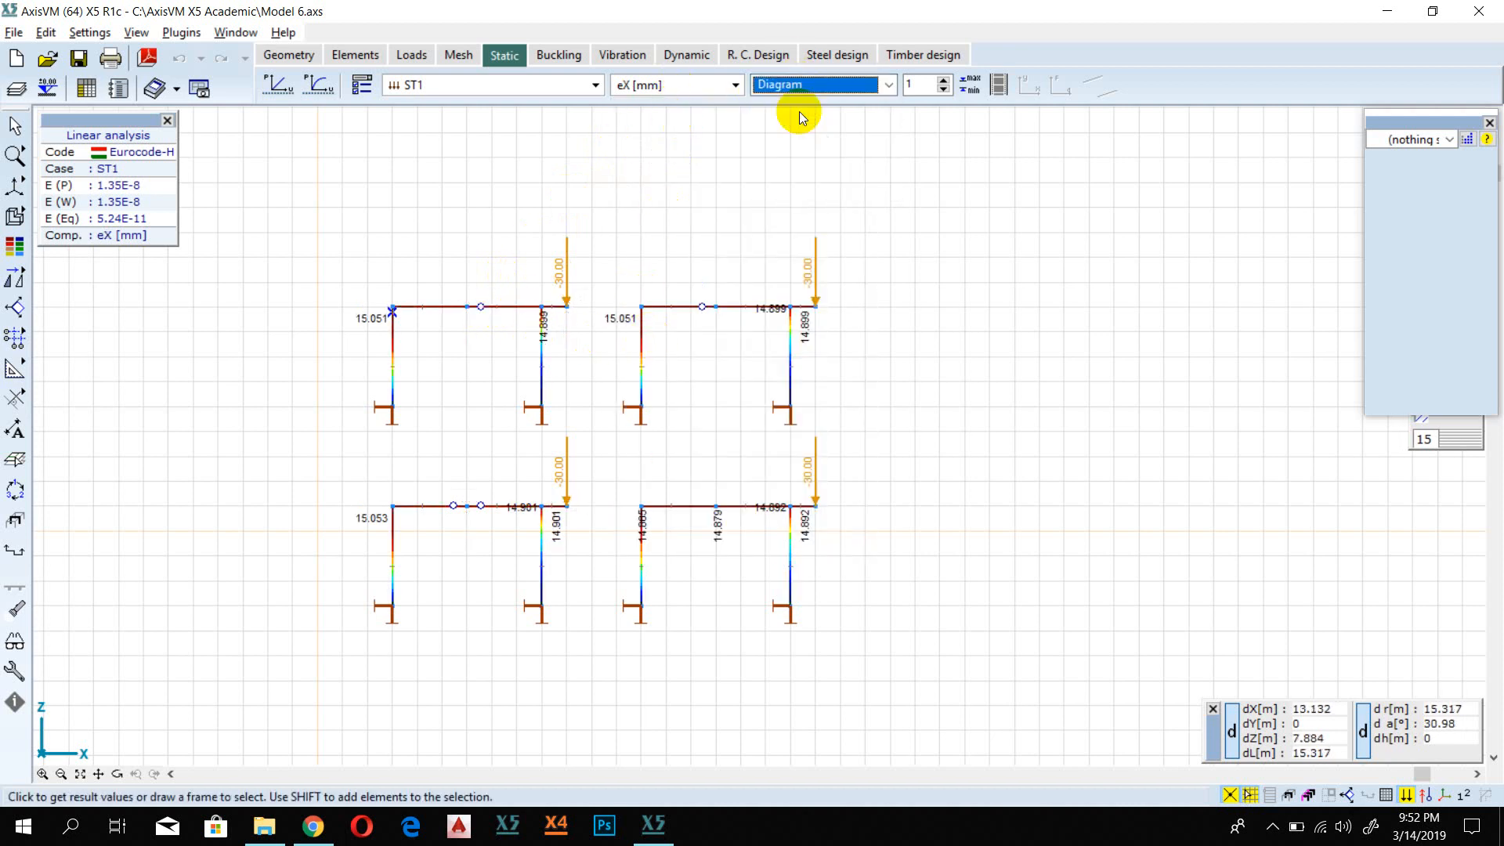
Step: Examine the eX diagram around the girder hinges and switch the displayed result component to the fY rotation
left_click(681, 86)
left_click(689, 85)
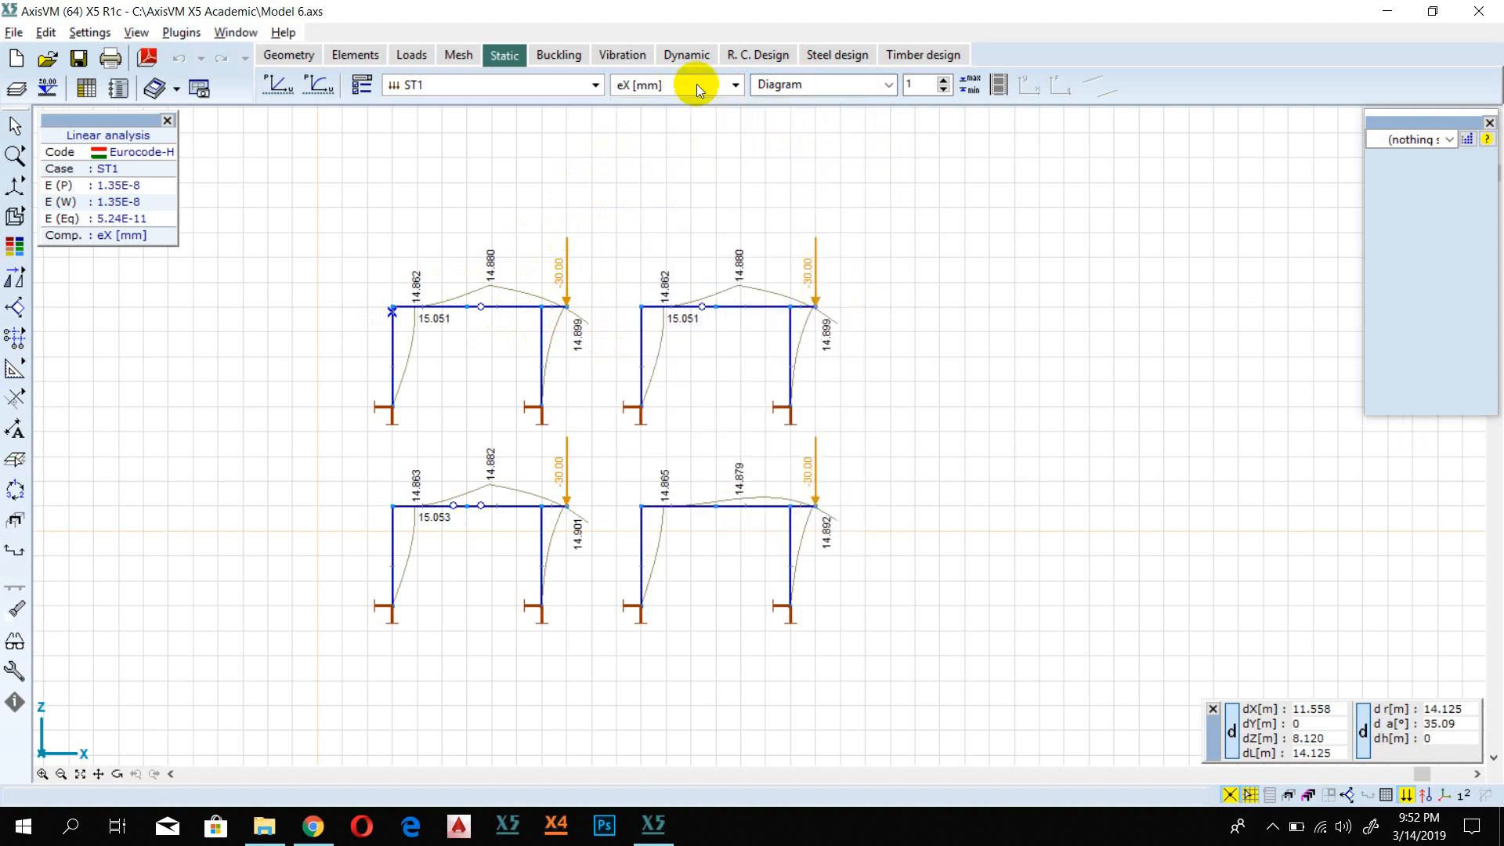
scroll(481, 315, "up", 1)
scroll(482, 316, "up", 2)
scroll(473, 306, "down", 2)
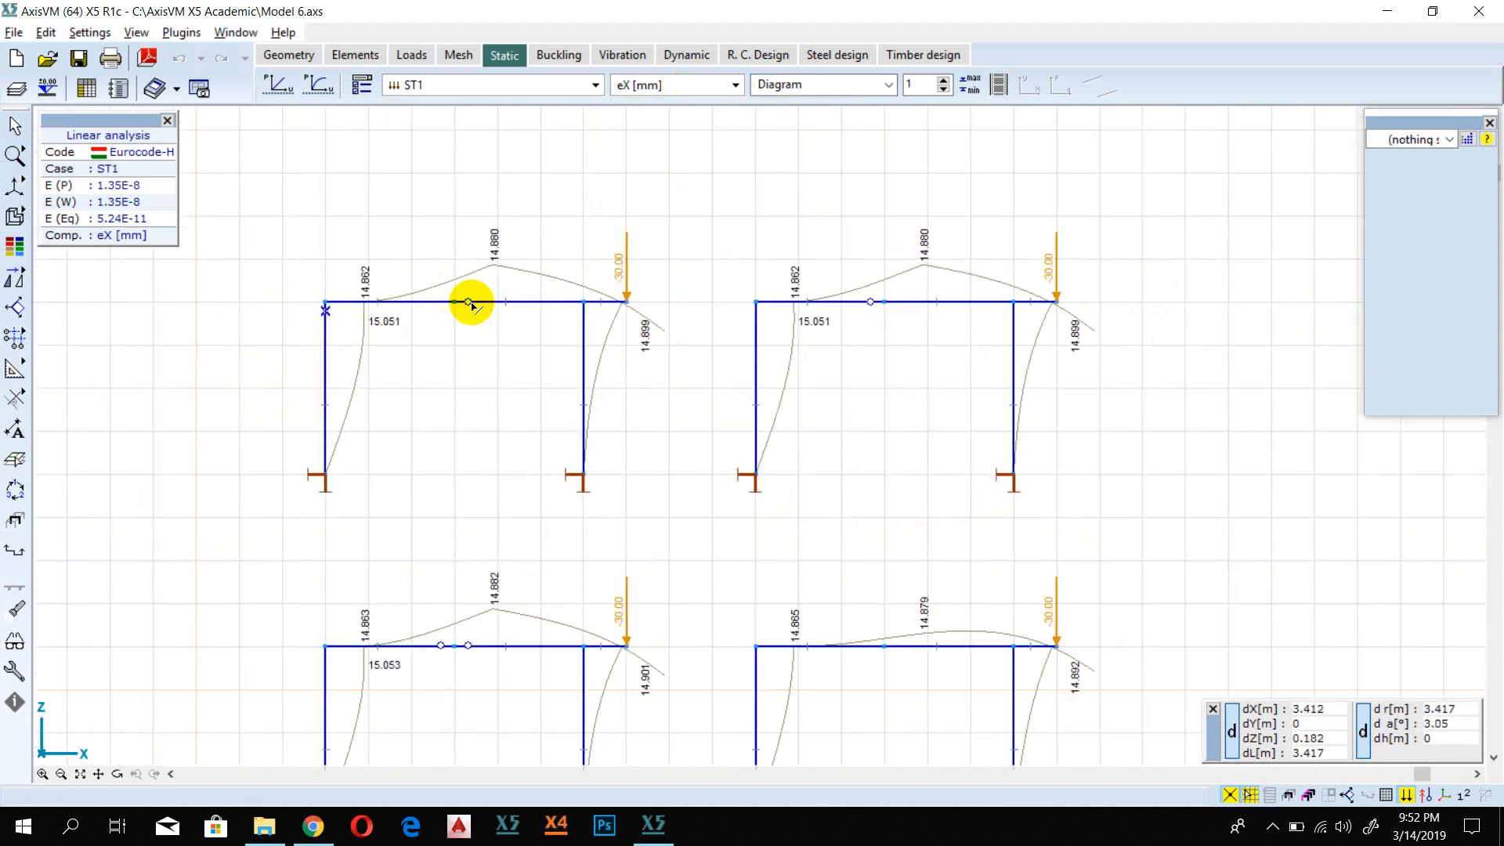
left_click(672, 86)
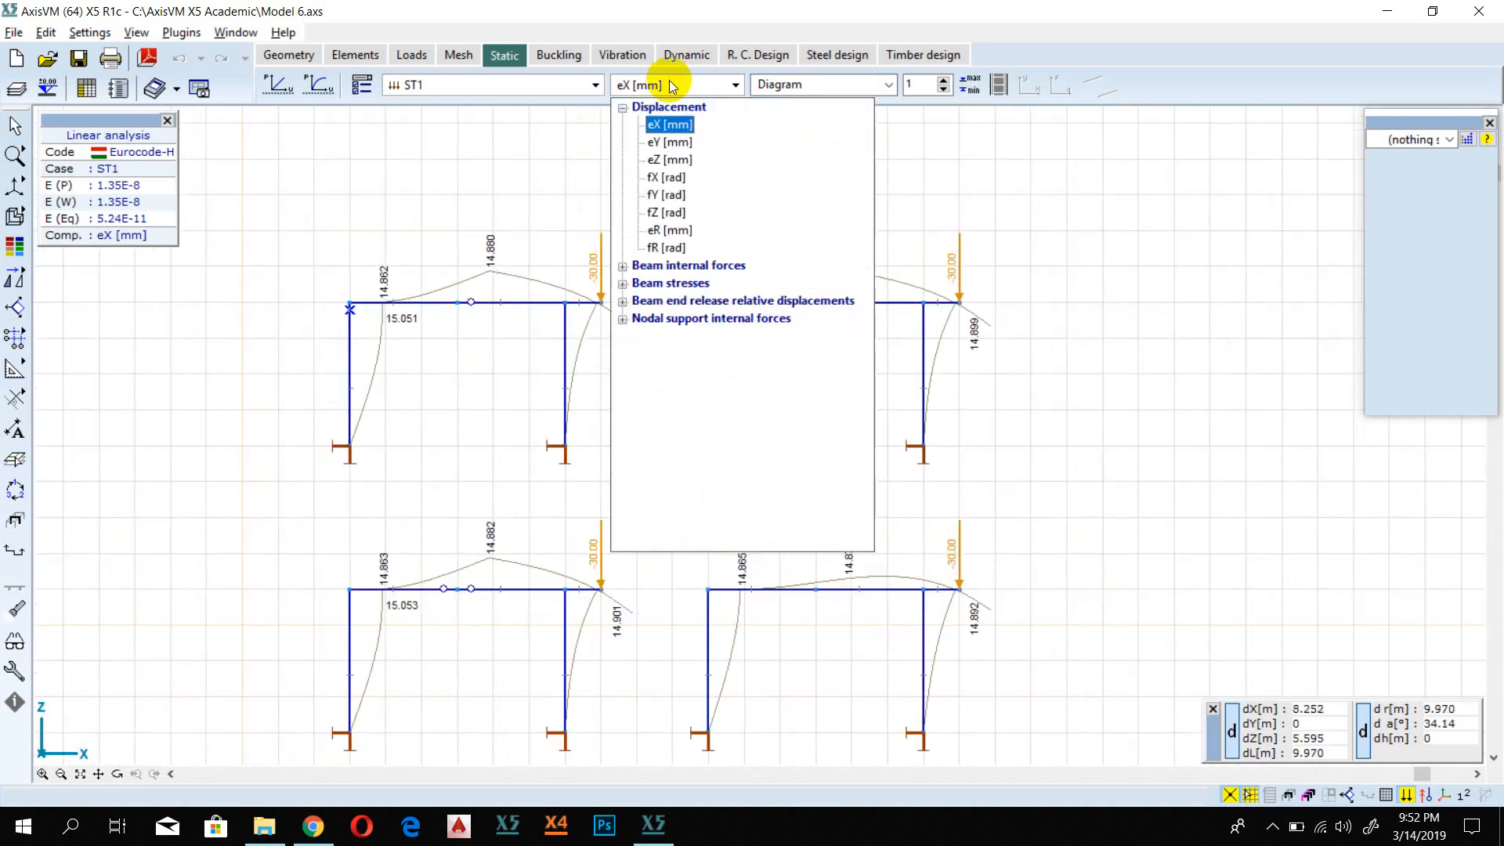
left_click(672, 197)
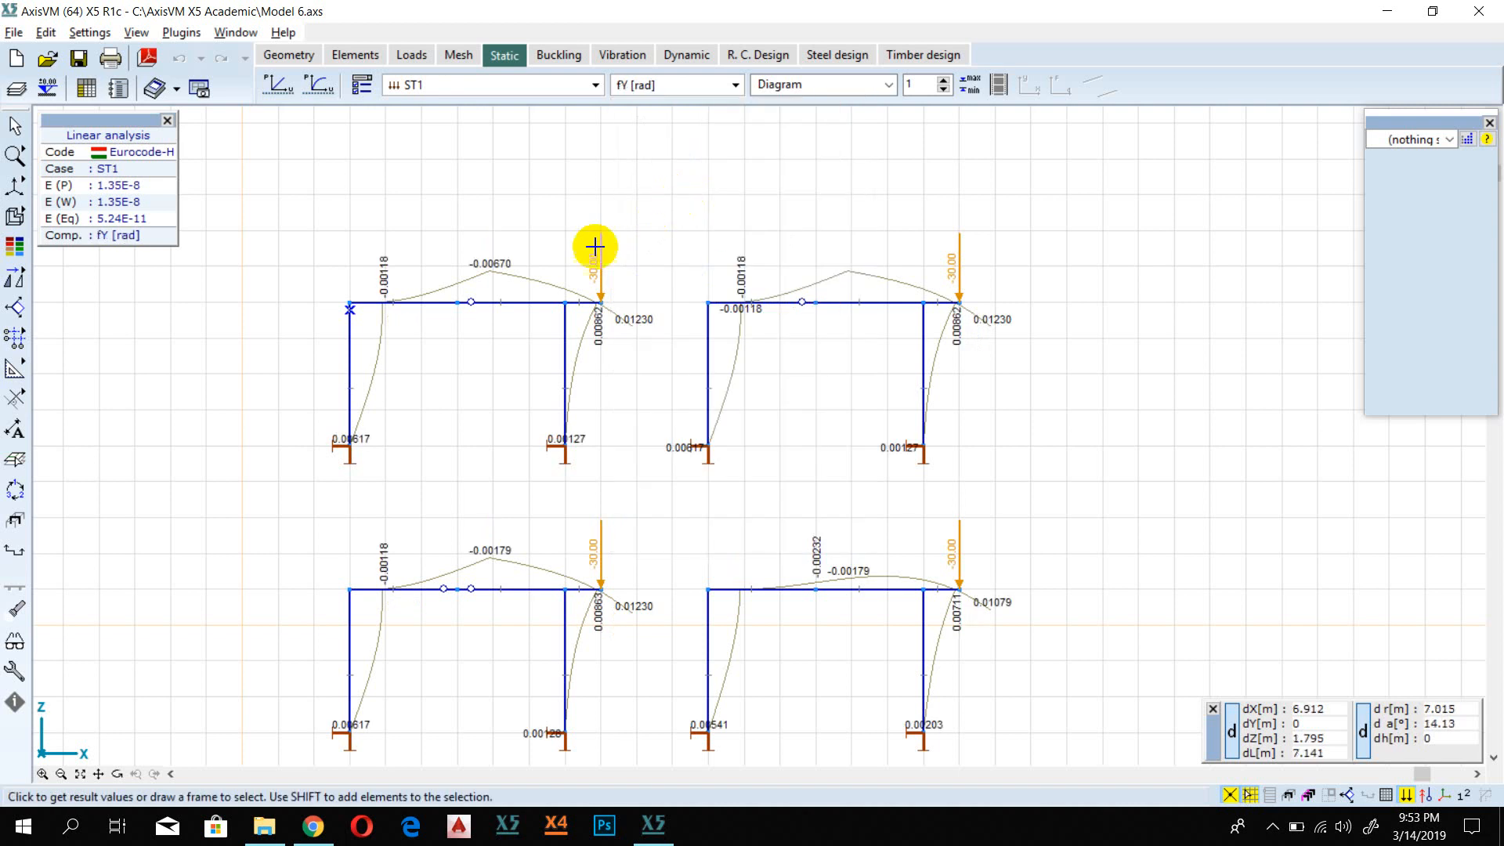
Step: Examine the fY rotation diagrams of the four frames, check the Y-Z and X-Y projections, and return to the X-Z view
scroll(586, 512, "down", 2)
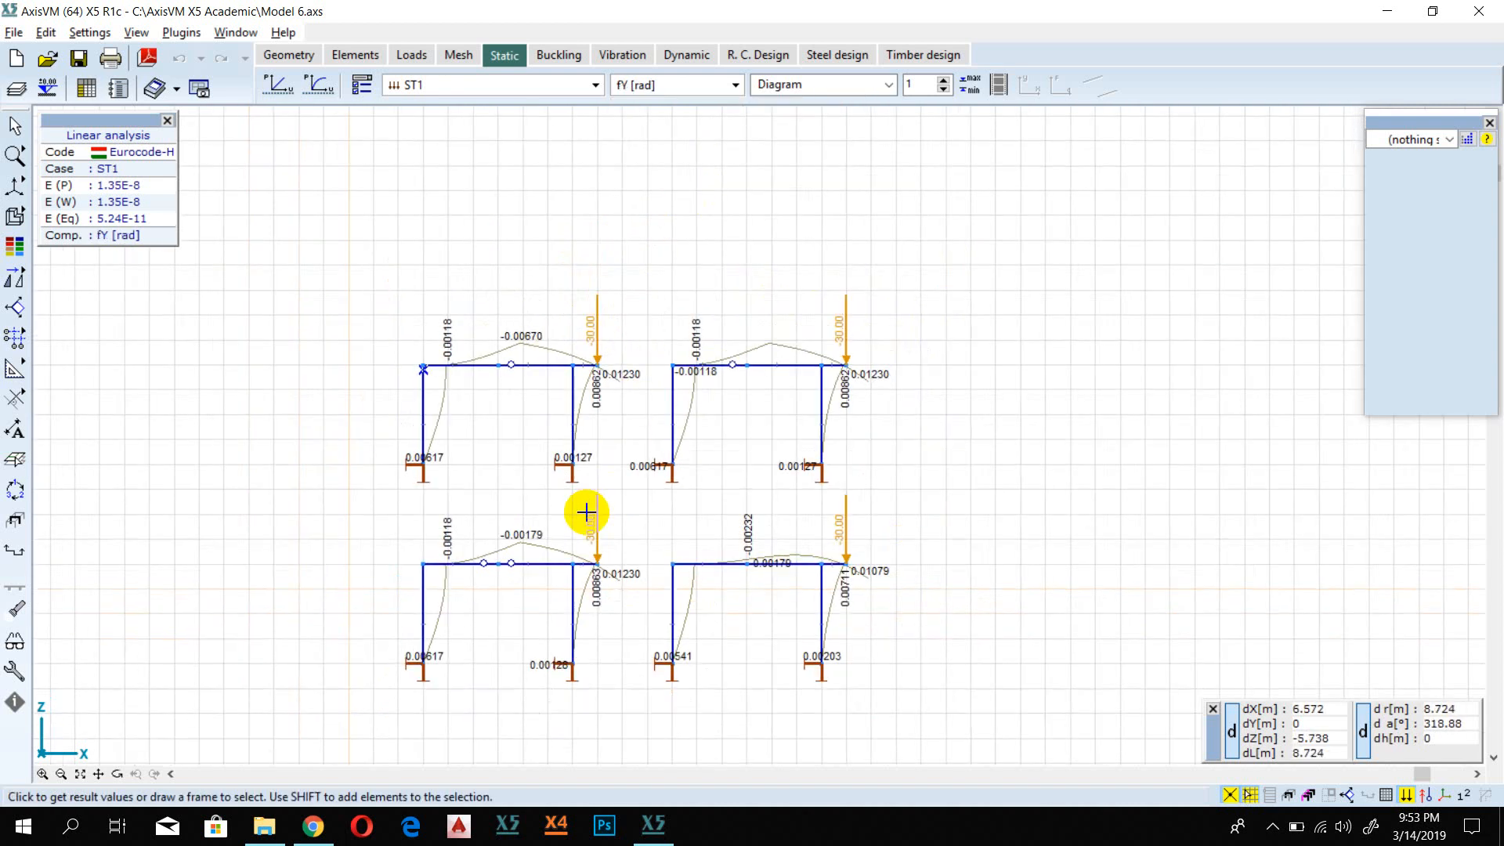
scroll(586, 512, "up", 2)
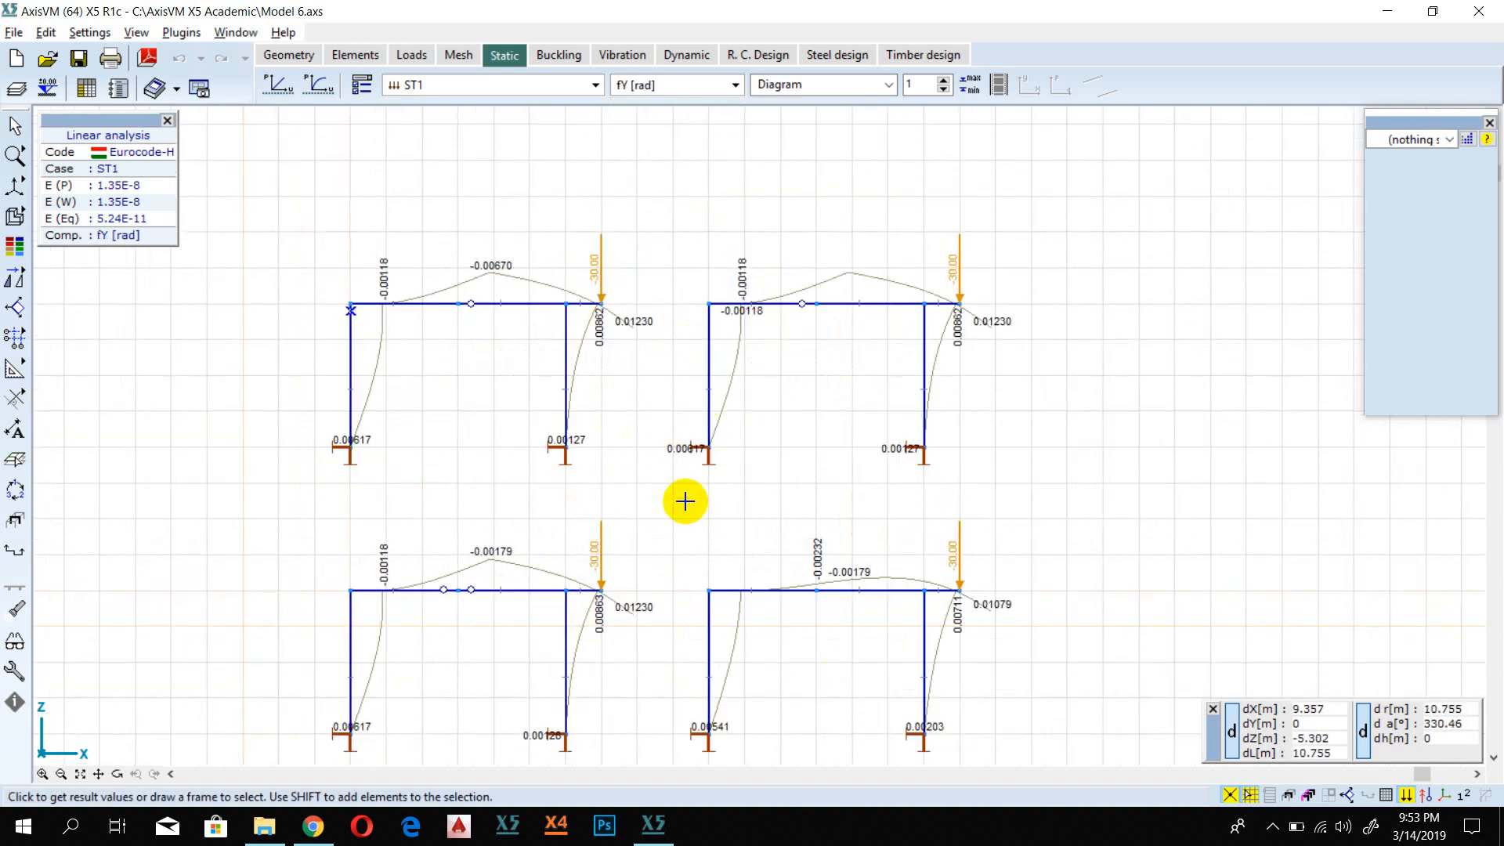
middle_click_drag(655, 510, 608, 426)
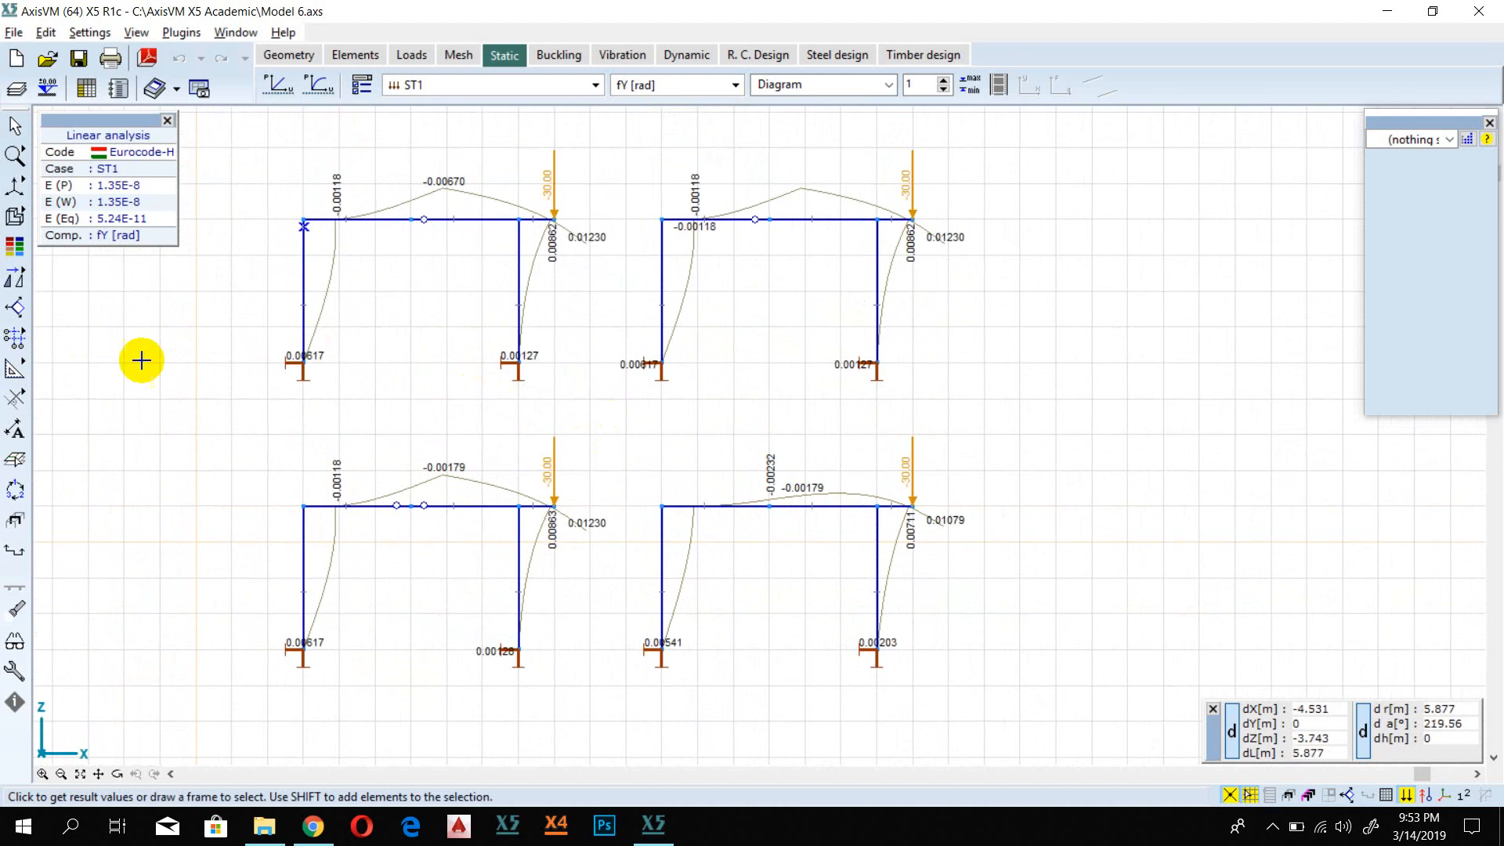
left_click(15, 185)
left_click(117, 194)
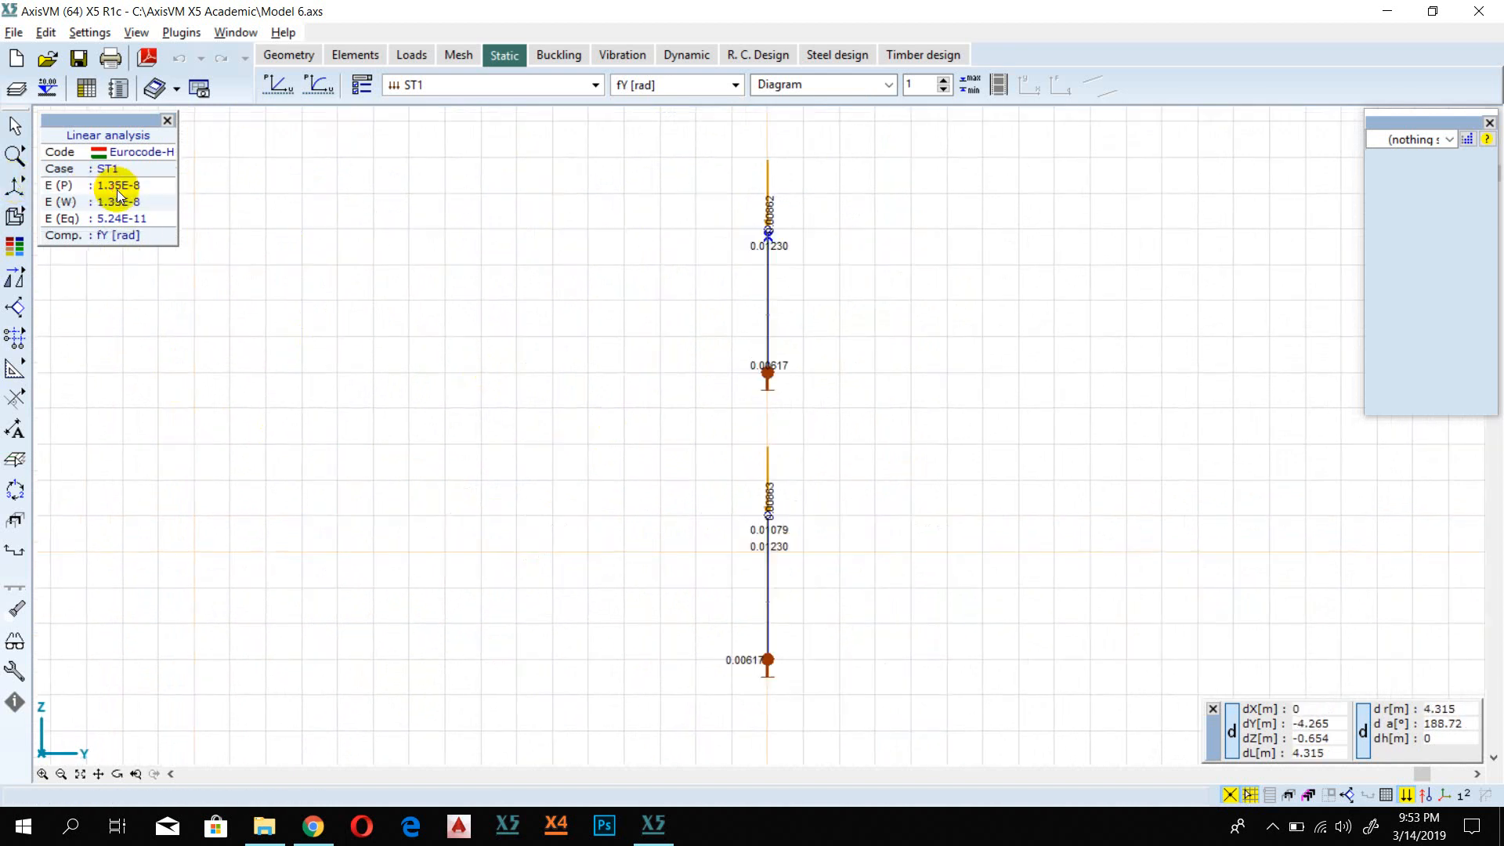
left_click(15, 186)
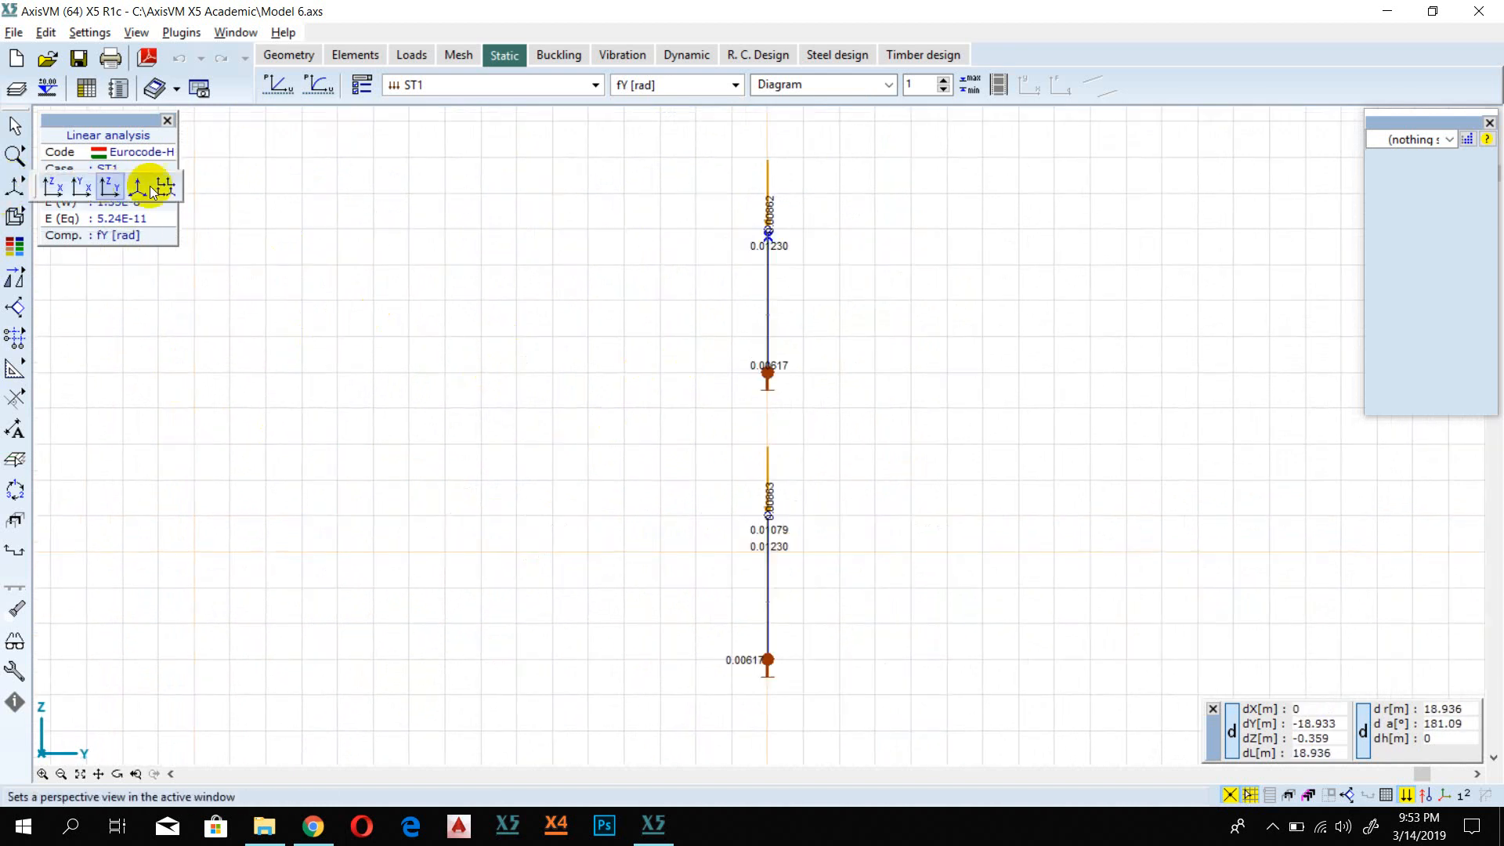
left_click(92, 190)
left_click(19, 188)
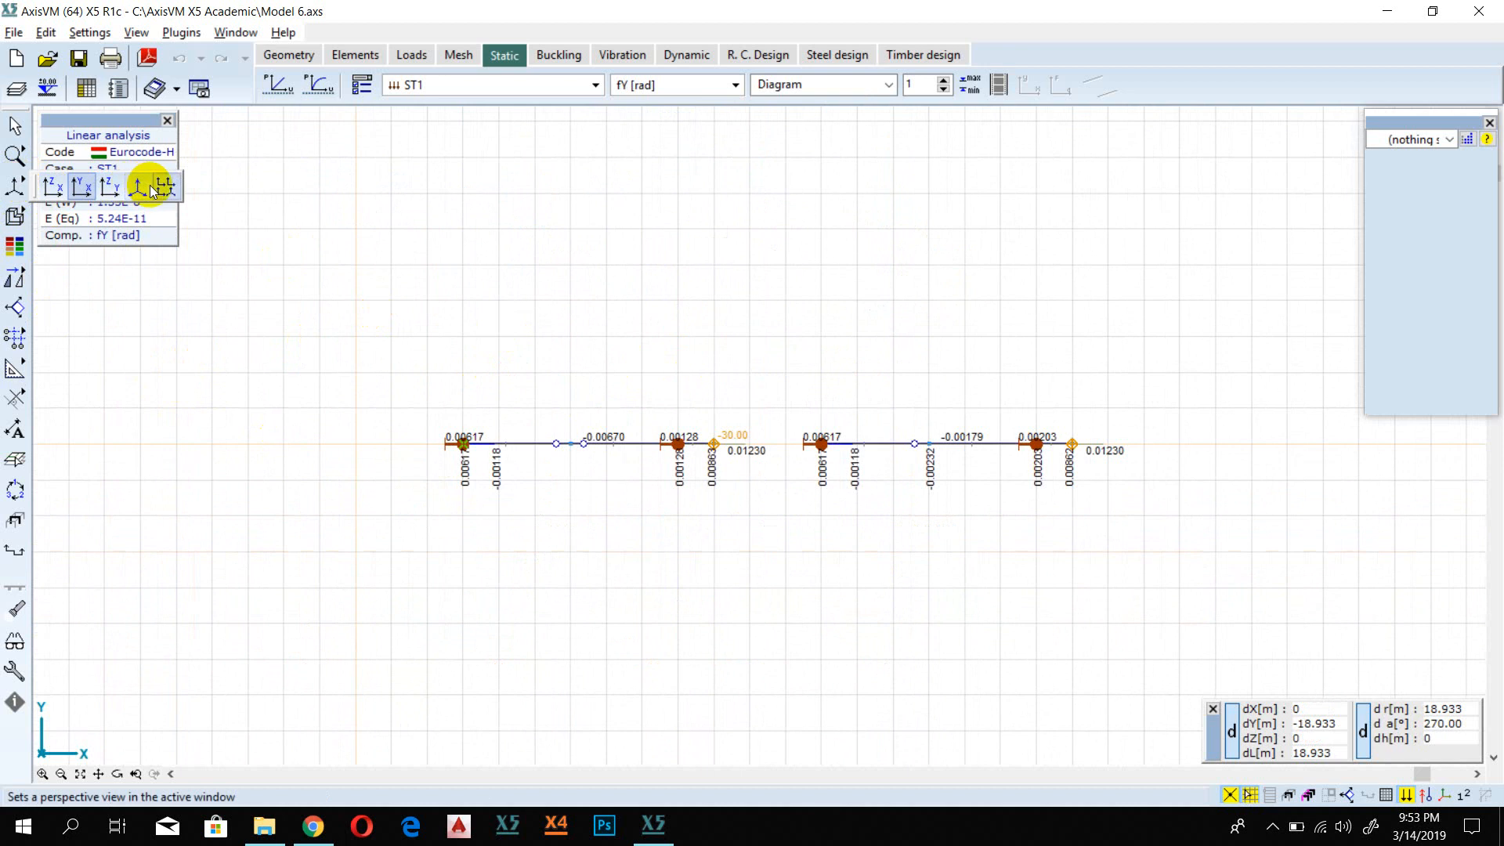
left_click(50, 187)
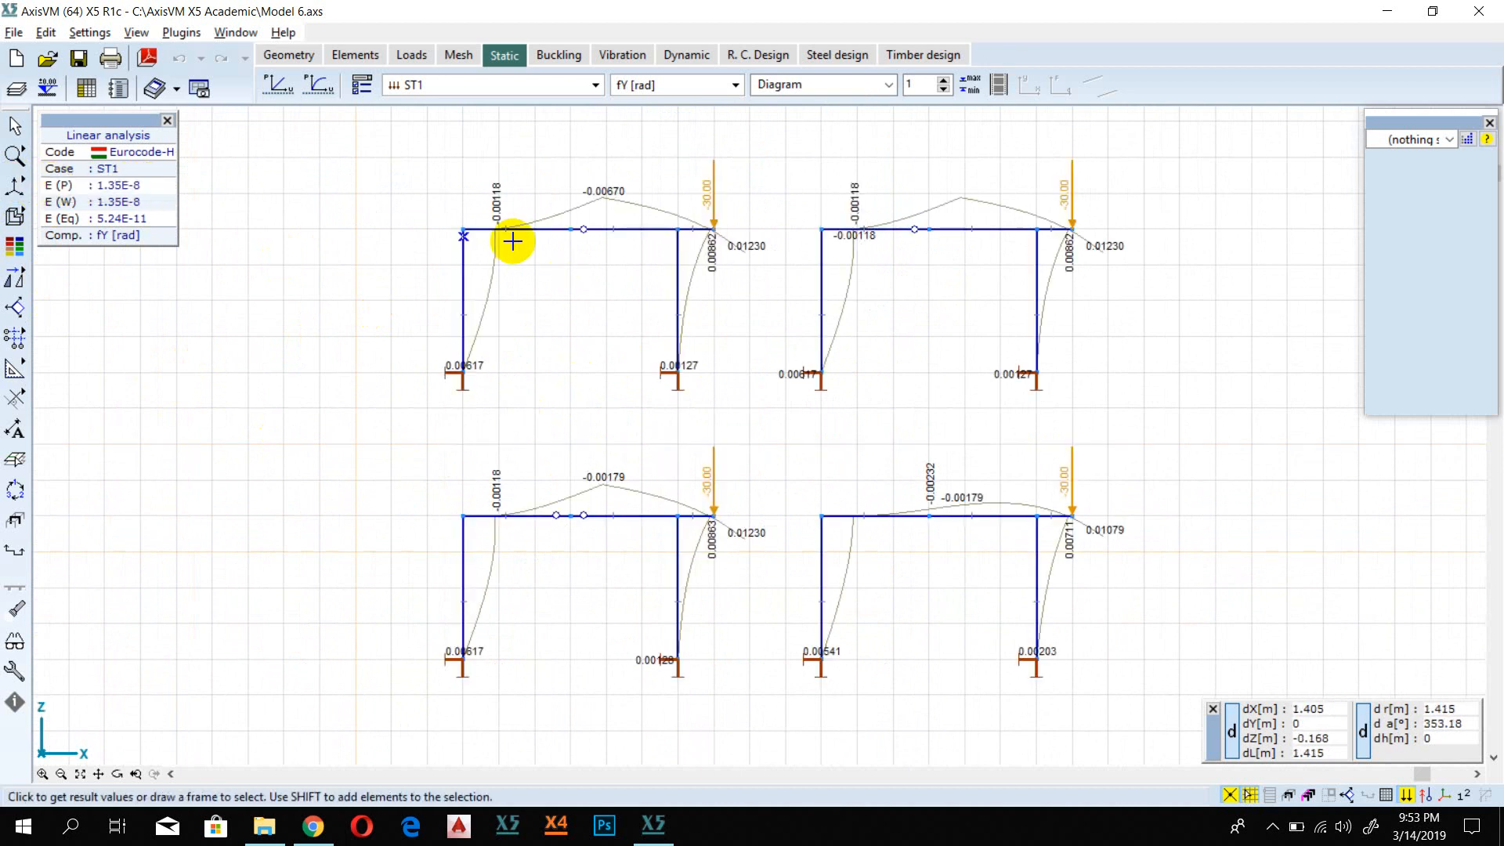
middle_click_drag(899, 439, 712, 484)
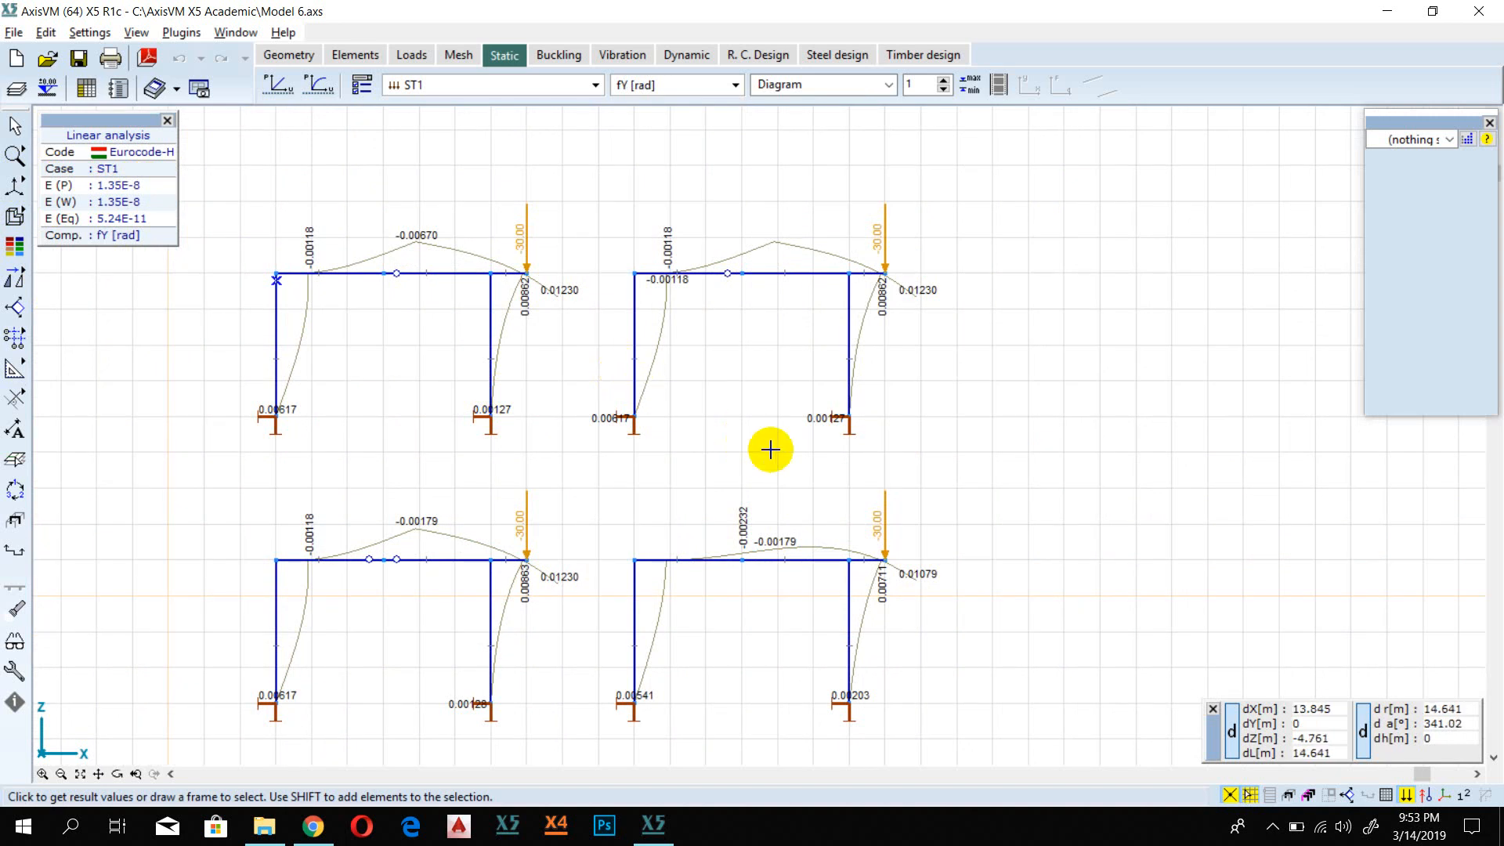
scroll(769, 448, "down", 1)
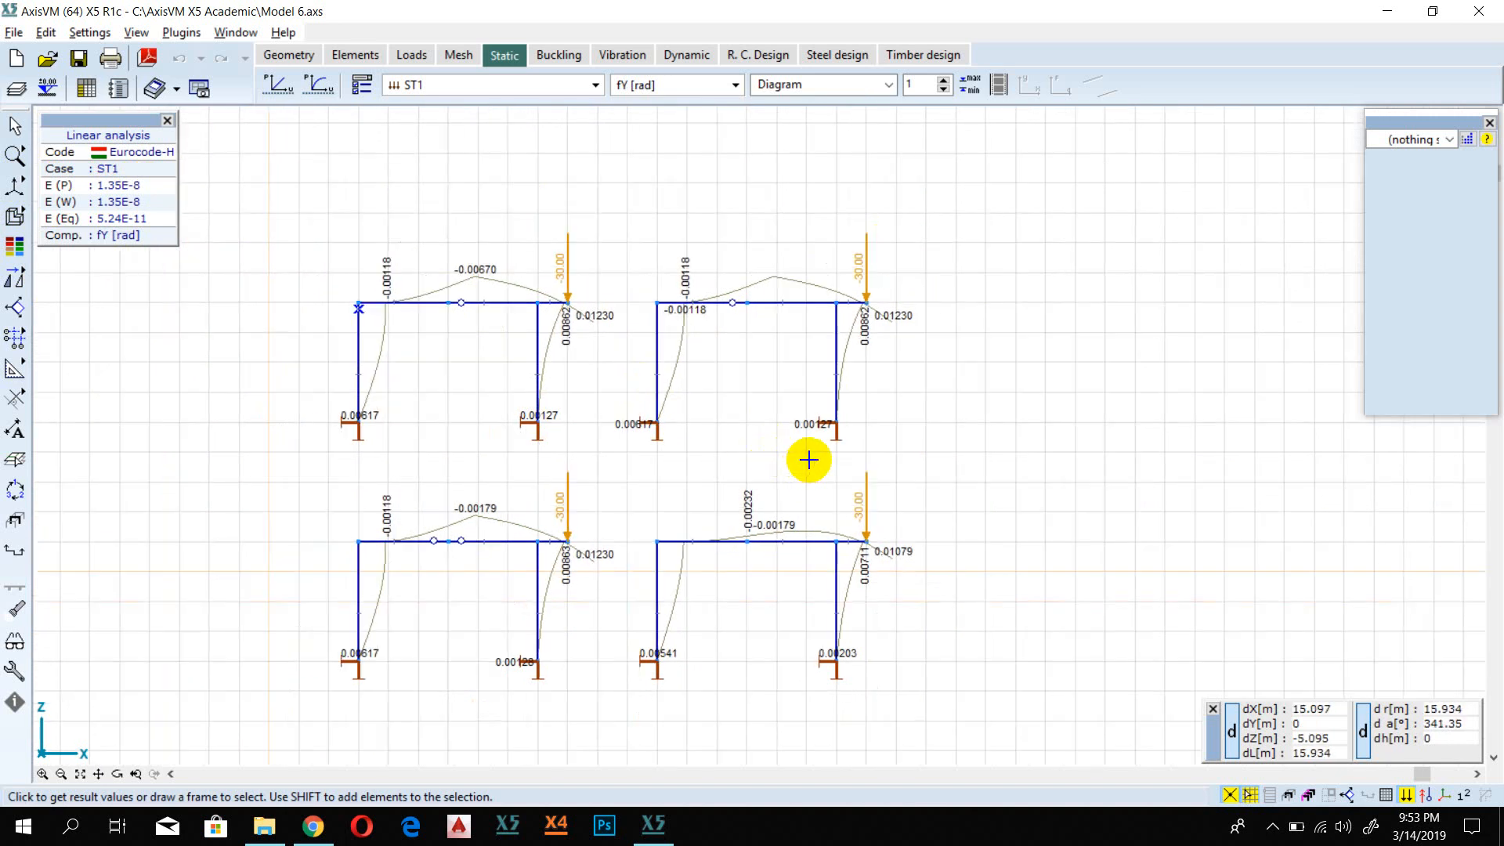